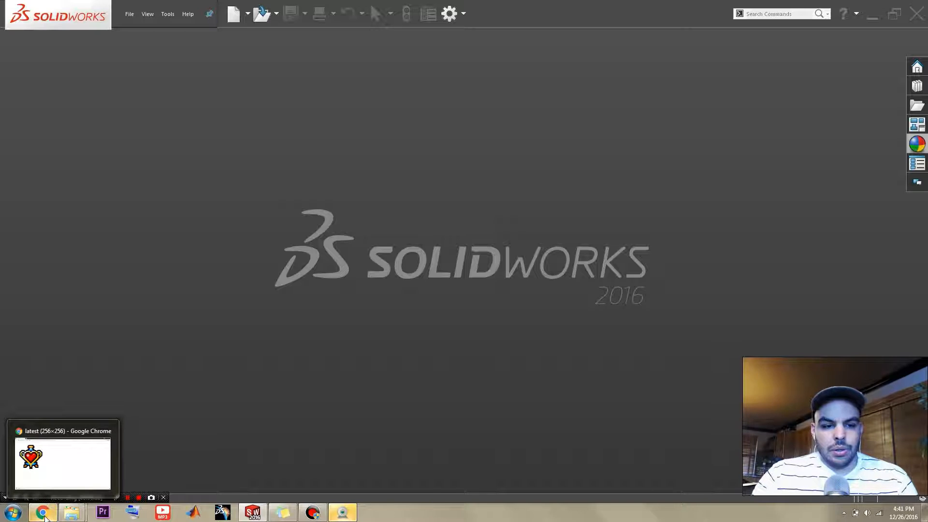
Switch to Chrome and look at the heart vessel reference image before returning to SOLIDWORKS.
{"action": "left_click", "coordinate": [62, 457]}
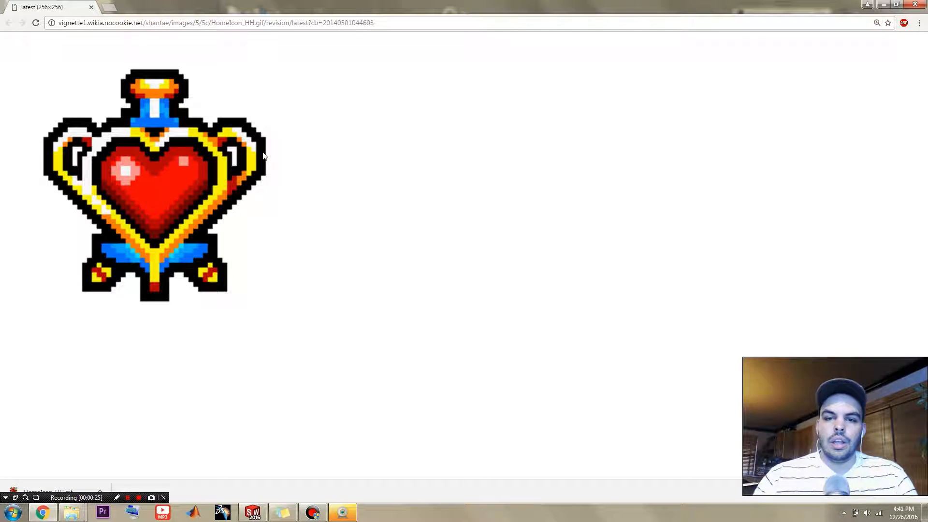
{"action": "left_click", "coordinate": [885, 5]}
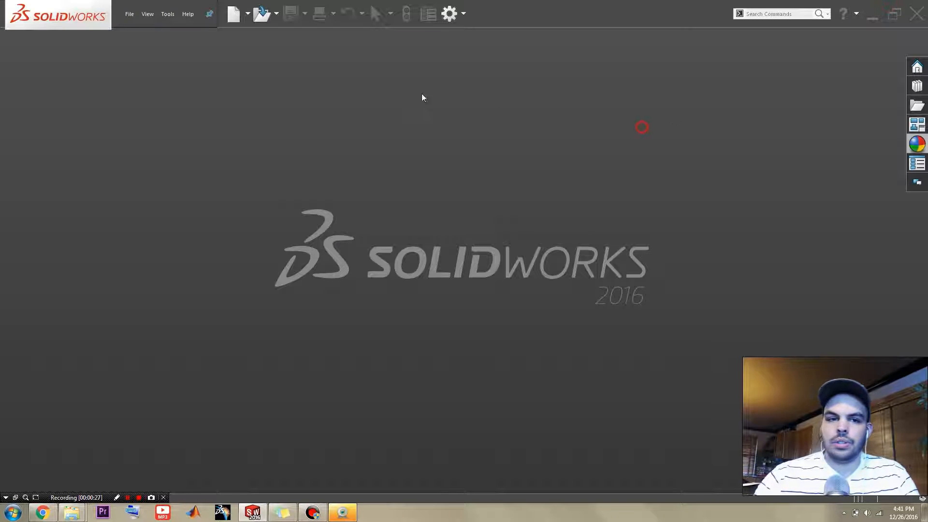
Create a new part document and start a sketch on the Front Plane.
{"action": "left_click", "coordinate": [129, 14]}
{"action": "left_click", "coordinate": [147, 34]}
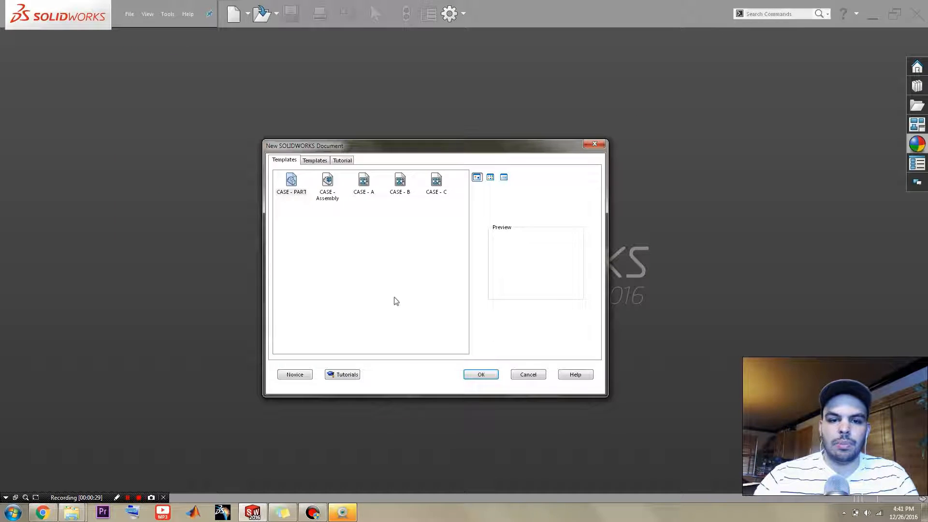
{"action": "left_click", "coordinate": [479, 374]}
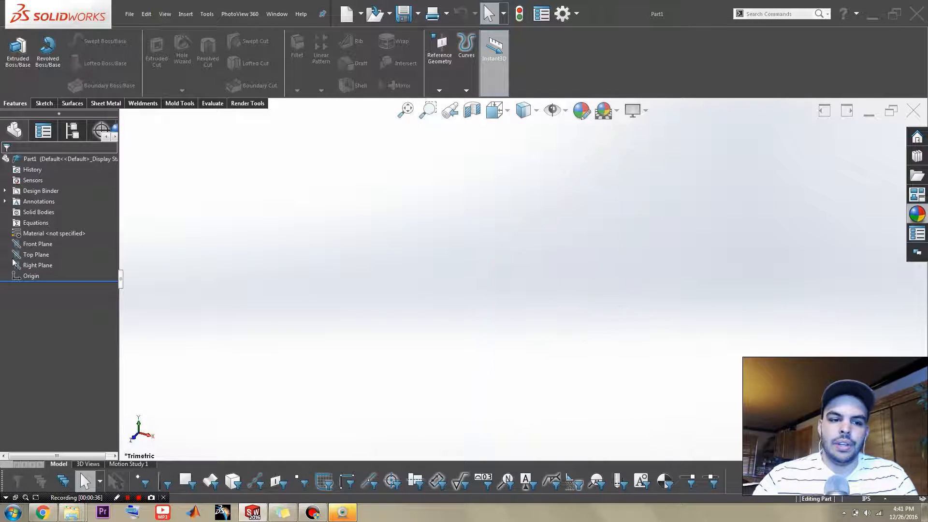
{"action": "left_click", "coordinate": [45, 243]}
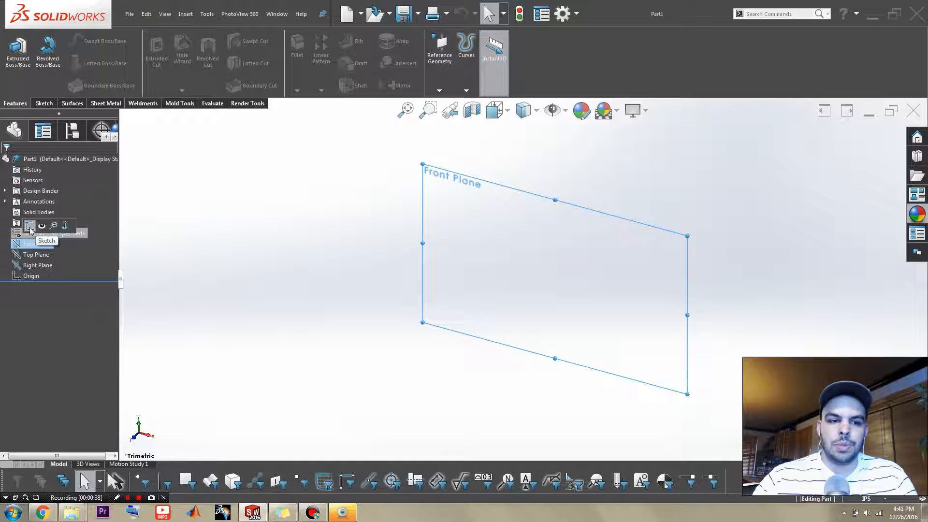
{"action": "left_click", "coordinate": [30, 225]}
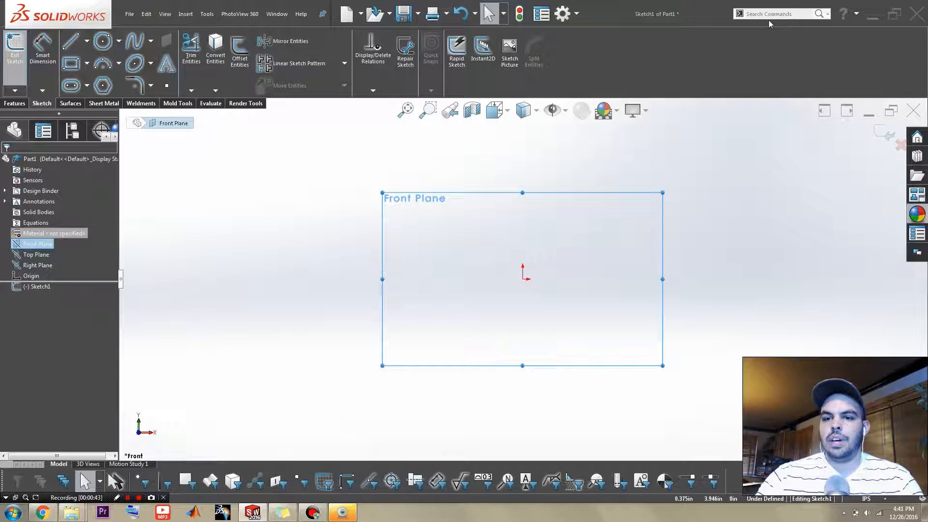
Insert the heart vessel image as a sketch picture and make its dark blue background transparent with user-defined transparency of 1.00.
{"action": "left_click", "coordinate": [509, 50]}
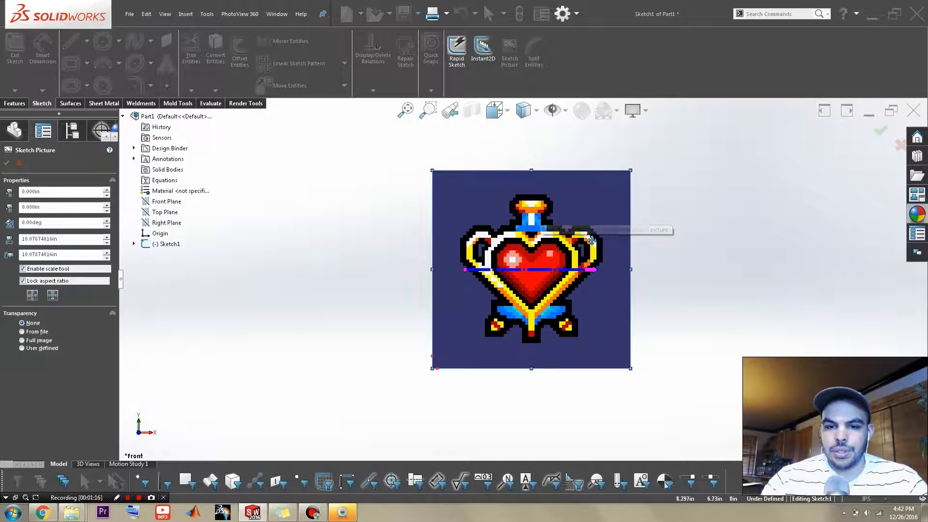
{"action": "scroll", "coordinate": [593, 260], "scroll_direction": "down", "scroll_amount": 3}
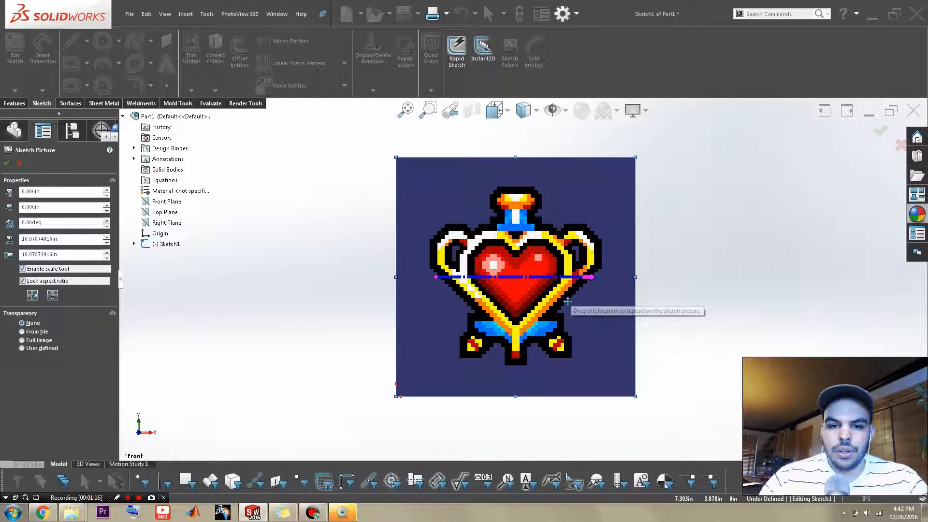
{"action": "left_click", "coordinate": [23, 347]}
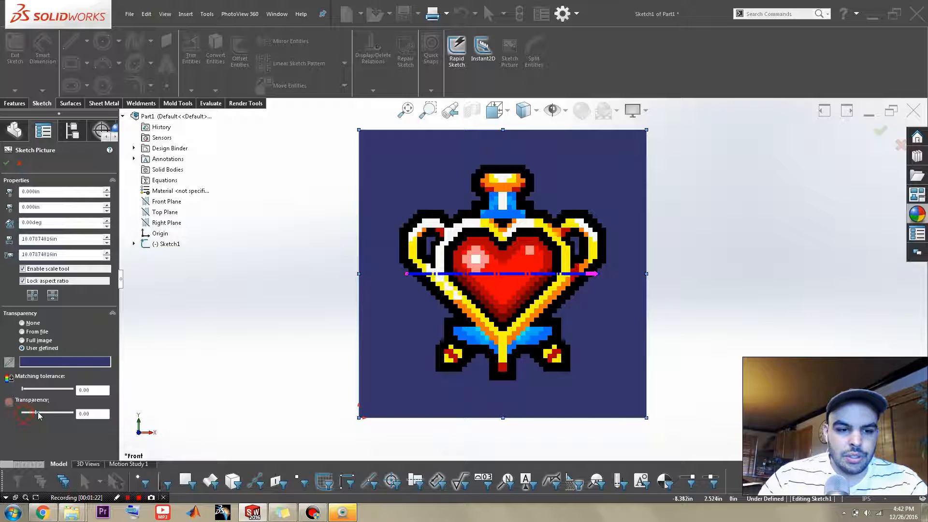
{"action": "left_click_drag", "start_coordinate": [70, 418], "coordinate": [73, 418]}
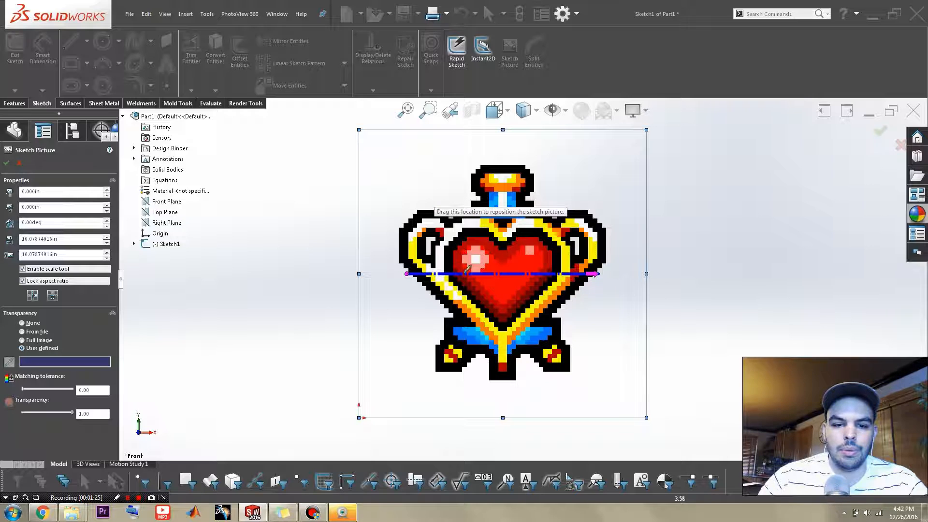
{"action": "key", "text": "z"}
{"action": "left_click", "coordinate": [500, 288]}
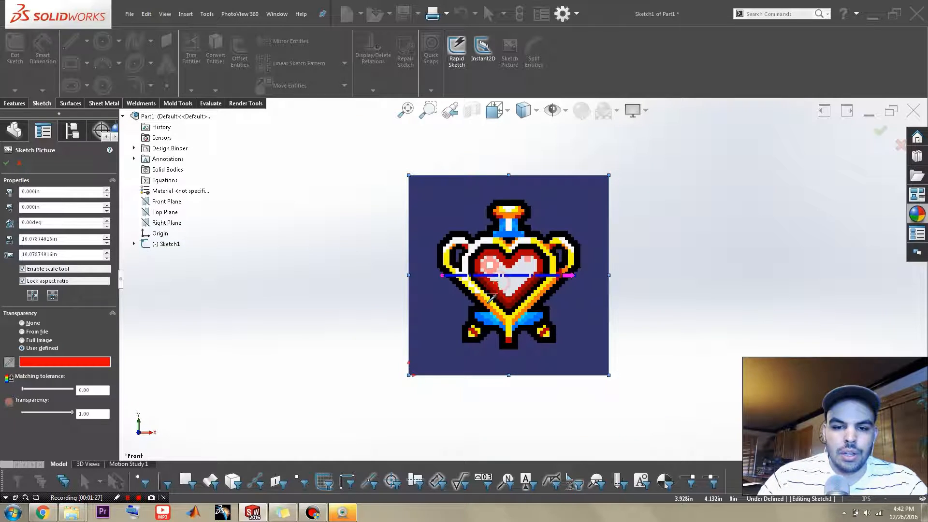
{"action": "left_click", "coordinate": [428, 338]}
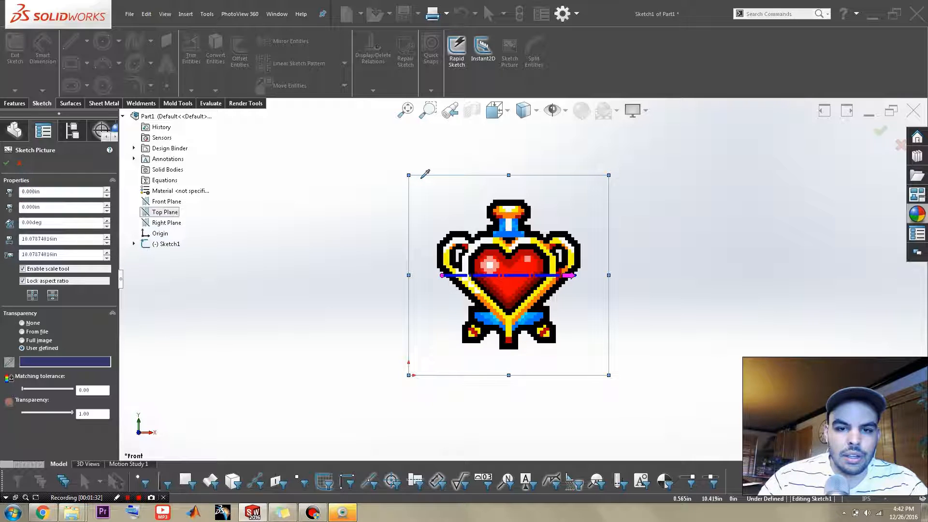
Set the picture's transparency to None and move the picture over the origin, to about -5.00 in, -3.02 in.
{"action": "left_click", "coordinate": [22, 323]}
{"action": "mouse_move", "coordinate": [473, 176]}
{"action": "left_mouse_down"}
{"action": "mouse_move", "coordinate": [420, 184]}
{"action": "mouse_move", "coordinate": [375, 236]}
{"action": "left_mouse_up"}
Scale the picture by spanning the scale line across the heart's gold frame and setting its length to 6 in.
{"action": "scroll", "coordinate": [396, 296], "scroll_direction": "down", "scroll_amount": 3}
{"action": "left_click_drag", "start_coordinate": [304, 364], "coordinate": [341, 358]}
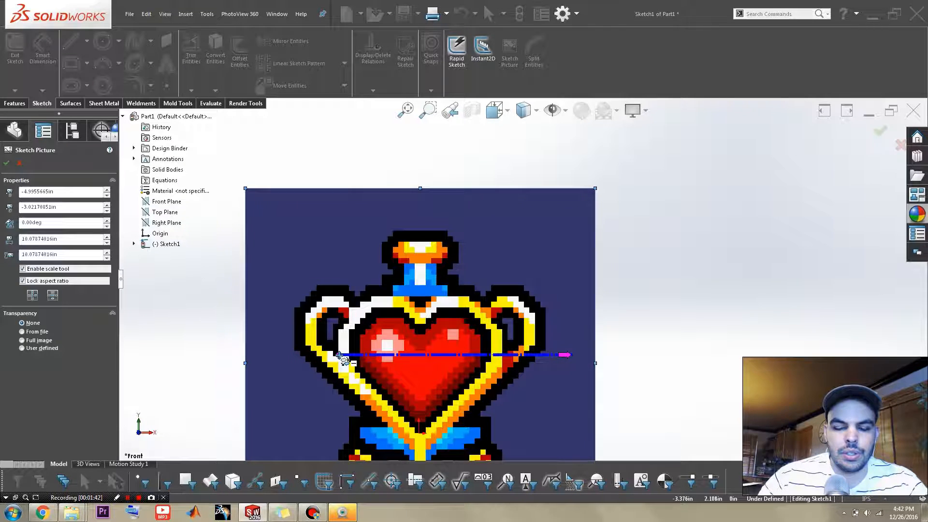
{"action": "left_click_drag", "start_coordinate": [566, 355], "coordinate": [502, 355]}
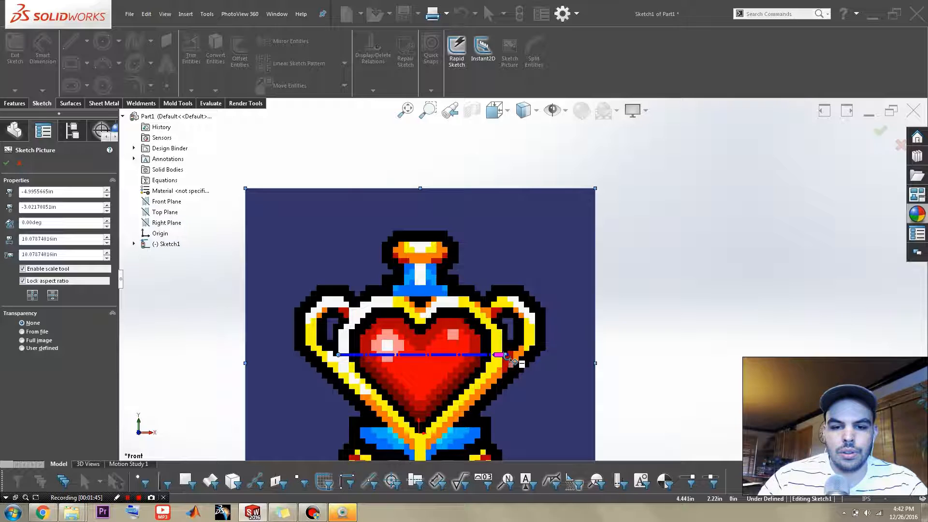
{"action": "type", "text": "6"}
{"action": "key", "text": "Return"}
Reposition the scaled picture to about -6.25 in, -3.78 in so the heart's tip is centered on the origin.
{"action": "scroll", "coordinate": [531, 373], "scroll_direction": "up", "scroll_amount": 4}
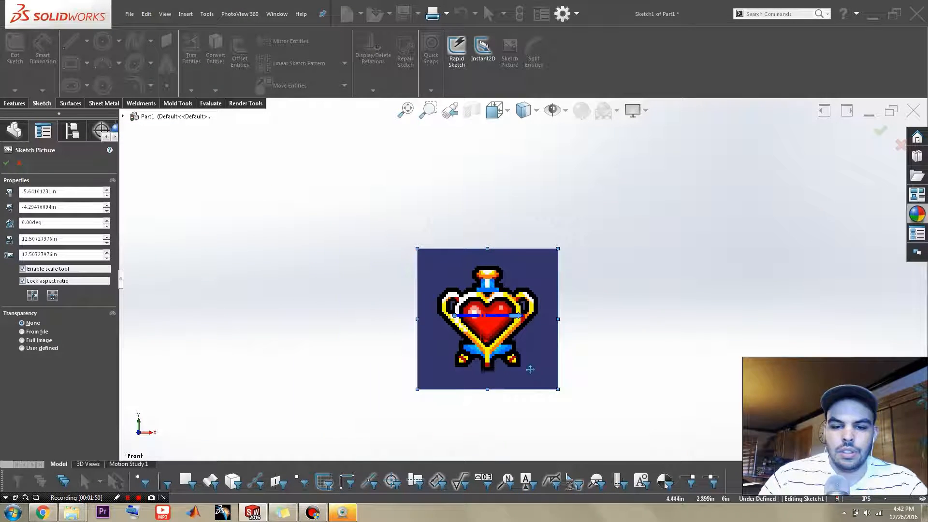
{"action": "scroll", "coordinate": [530, 373], "scroll_direction": "down", "scroll_amount": 4}
{"action": "left_click_drag", "start_coordinate": [494, 338], "coordinate": [479, 322]}
{"action": "scroll", "coordinate": [524, 278], "scroll_direction": "up", "scroll_amount": 4}
{"action": "scroll", "coordinate": [480, 244], "scroll_direction": "down", "scroll_amount": 4}
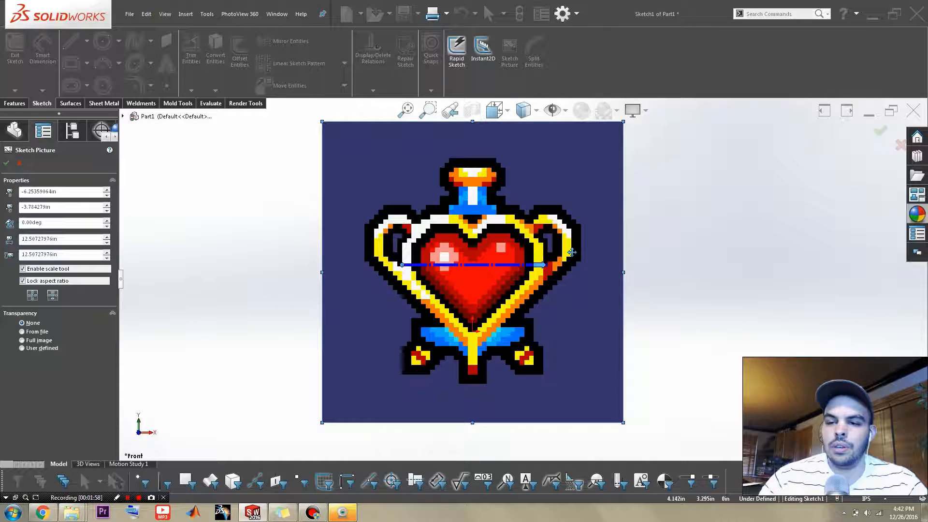
Switch the picture back to user-defined transparency, accept it and exit the picture sketch.
{"action": "left_click", "coordinate": [22, 348]}
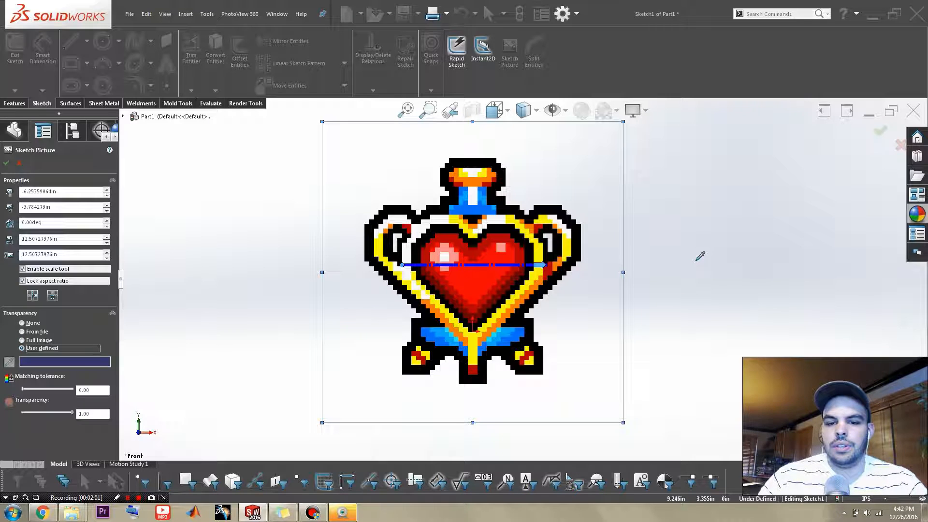
{"action": "left_click", "coordinate": [880, 129]}
{"action": "scroll", "coordinate": [642, 284], "scroll_direction": "up", "scroll_amount": 3}
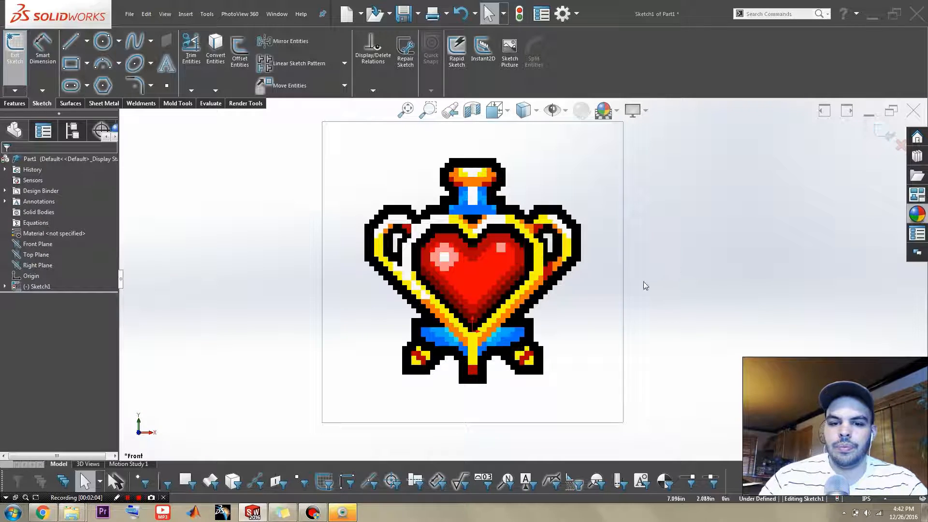
{"action": "left_click", "coordinate": [623, 297]}
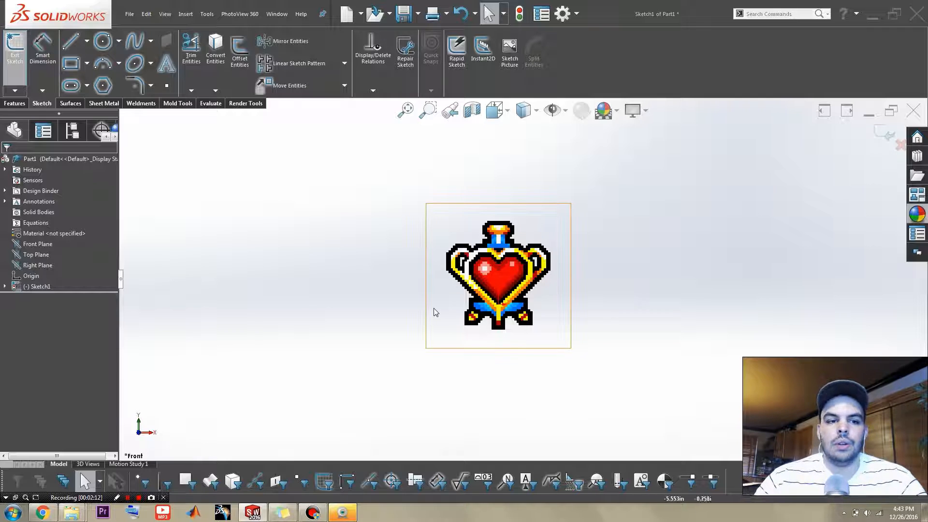
{"action": "scroll", "coordinate": [521, 234], "scroll_direction": "down", "scroll_amount": 2}
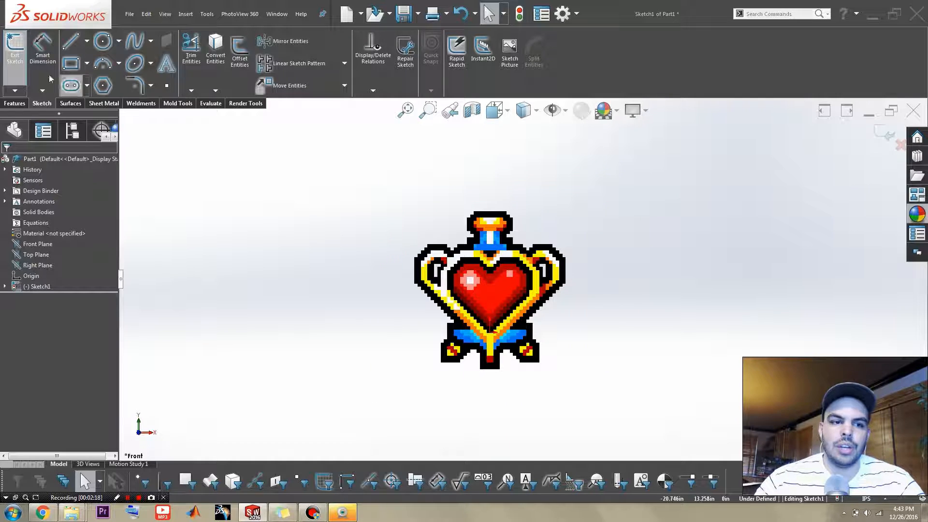
{"action": "left_click", "coordinate": [23, 68]}
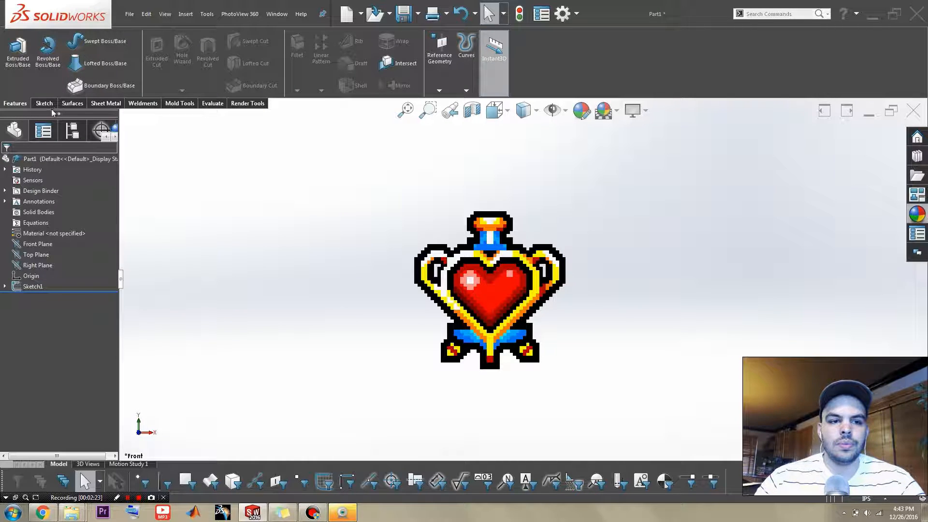
Start a second sketch on the Front Plane over the placed picture.
{"action": "left_click", "coordinate": [44, 103]}
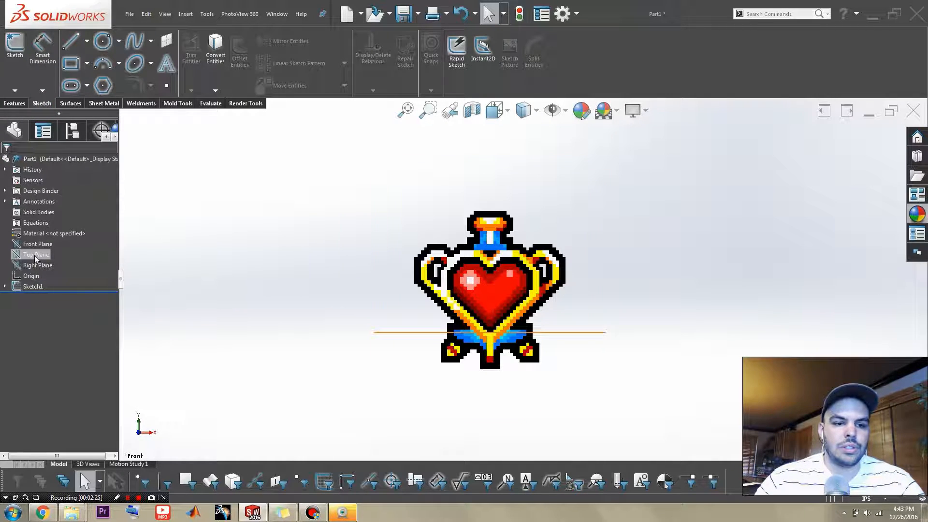
{"action": "left_click", "coordinate": [38, 244]}
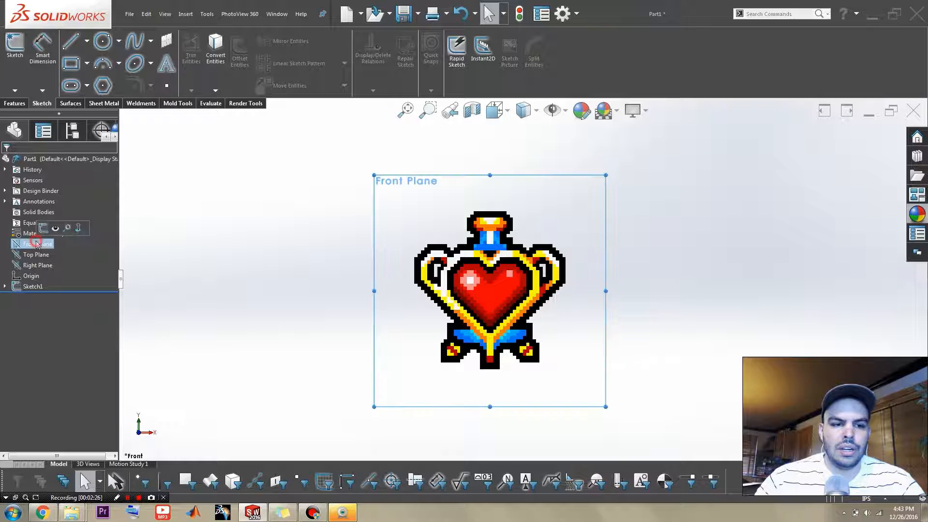
{"action": "left_click", "coordinate": [15, 46]}
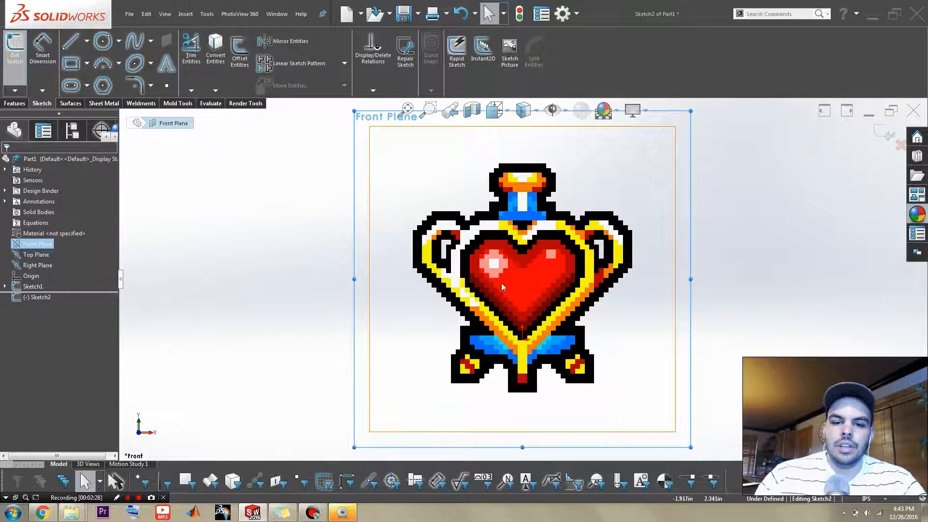
Sketch the heart's right half with a line at about 46° from its bottom tip and a tangent arc of about 1.27 in radius.
{"action": "key", "text": "f"}
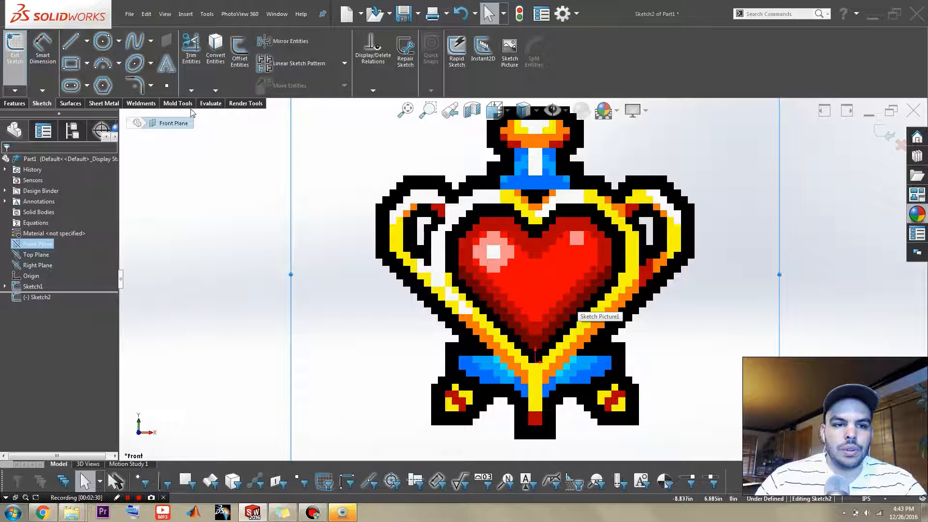
{"action": "left_click", "coordinate": [72, 43]}
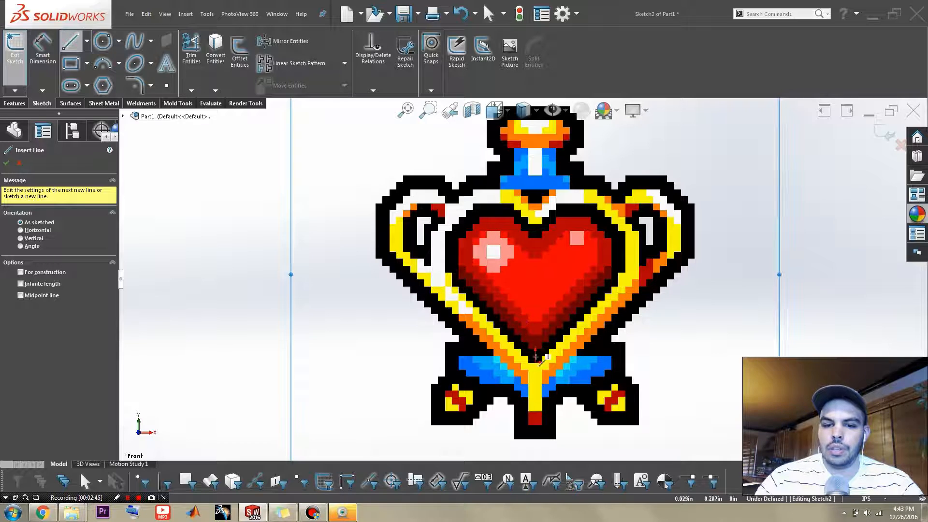
{"action": "left_click", "coordinate": [536, 358]}
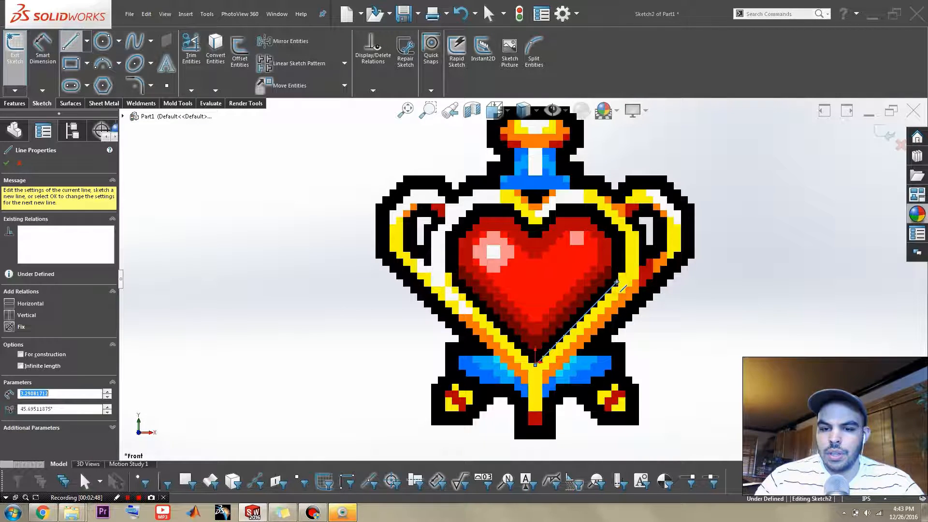
{"action": "left_click", "coordinate": [617, 281]}
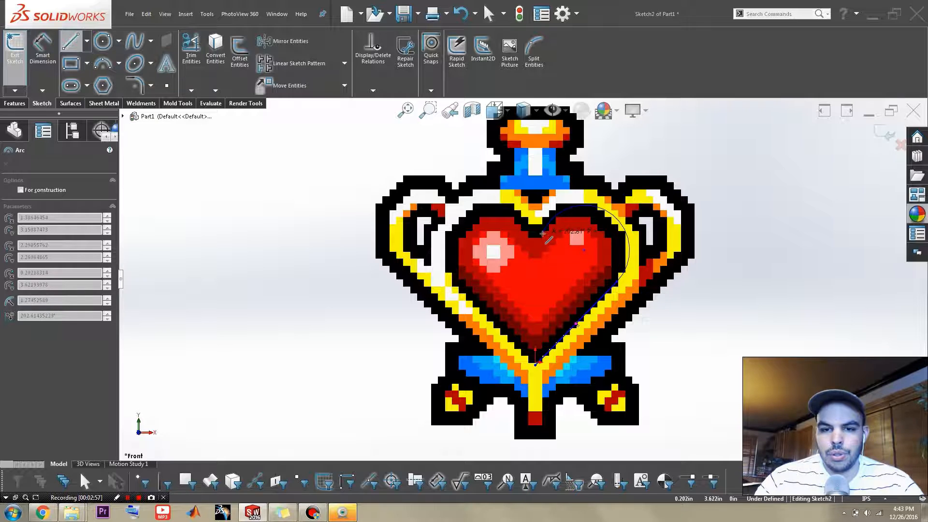
{"action": "left_click", "coordinate": [540, 236]}
{"action": "key", "text": "Escape"}
Draw a construction line from the heart's bottom tip to the arc's end at the upper notch.
{"action": "scroll", "coordinate": [523, 271], "scroll_direction": "up", "scroll_amount": 3}
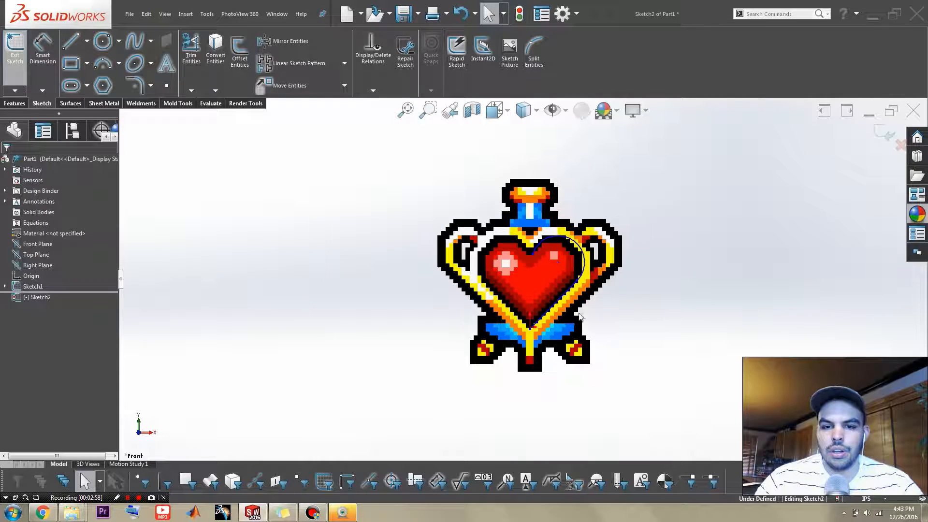
{"action": "right_click_drag", "start_coordinate": [666, 307], "coordinate": [640, 267]}
{"action": "scroll", "coordinate": [545, 336], "scroll_direction": "down", "scroll_amount": 5}
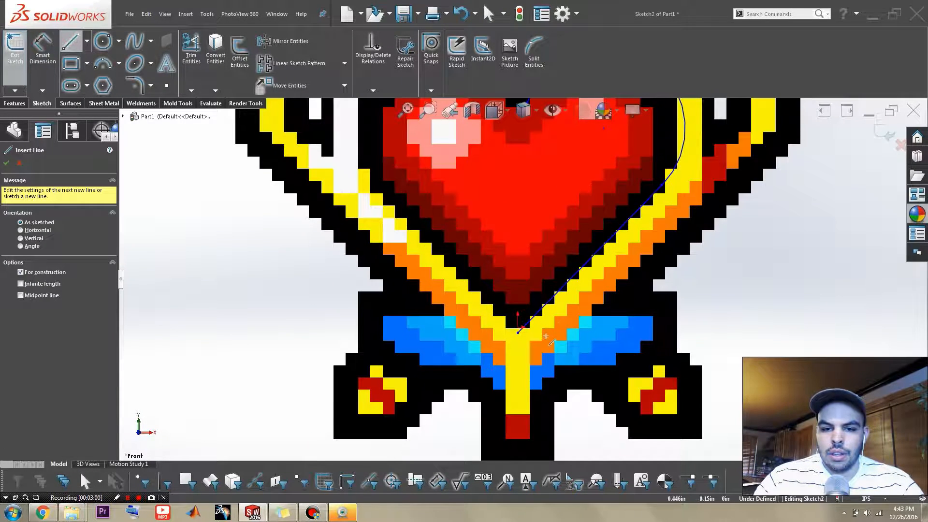
{"action": "left_click", "coordinate": [519, 332]}
{"action": "scroll", "coordinate": [520, 285], "scroll_direction": "up", "scroll_amount": 4}
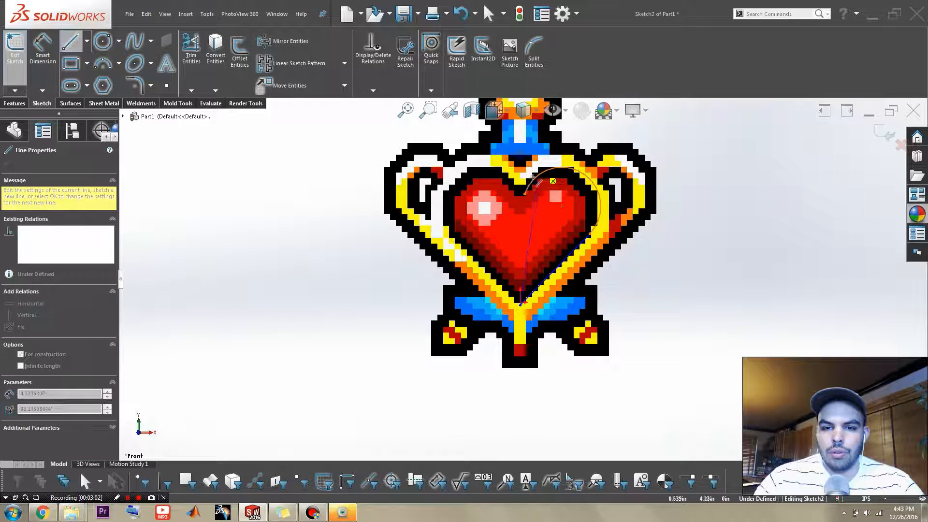
{"action": "left_click", "coordinate": [523, 194]}
{"action": "key", "text": "Escape"}
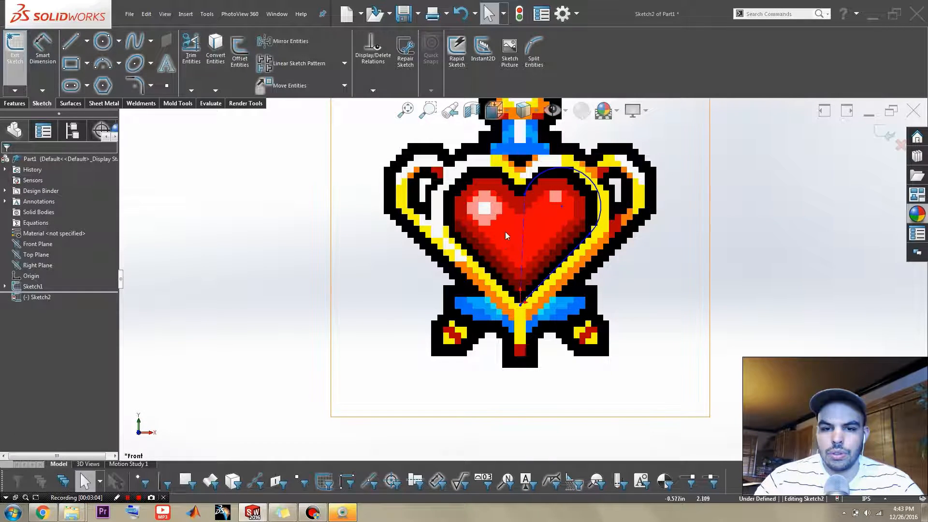
Make the construction line through the heart vertical and select its lower endpoint at the origin.
{"action": "left_click", "coordinate": [522, 228]}
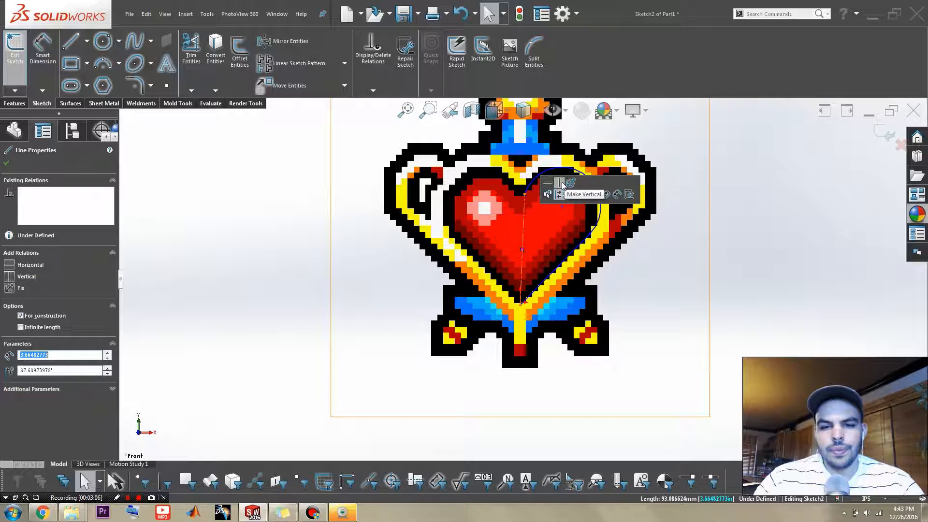
{"action": "left_click", "coordinate": [705, 327]}
{"action": "scroll", "coordinate": [518, 358], "scroll_direction": "down", "scroll_amount": 4}
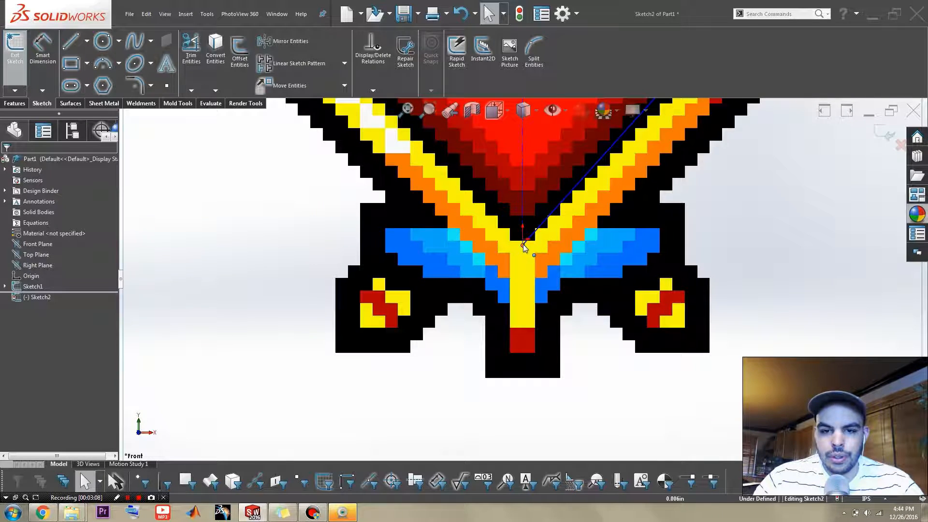
{"action": "left_click", "coordinate": [523, 244]}
{"action": "scroll", "coordinate": [523, 271], "scroll_direction": "up", "scroll_amount": 4}
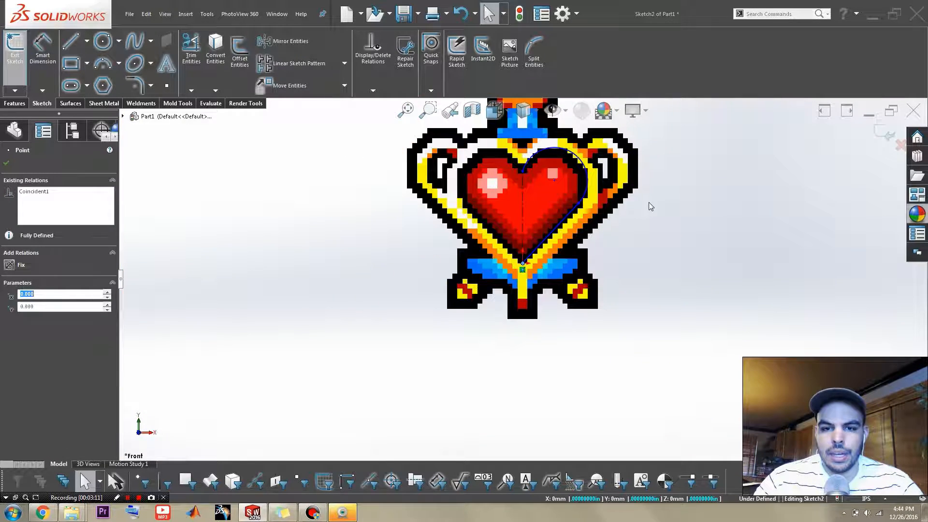
Adjust the arc and its joint with the slanted line to follow the reference heart's right lobe.
{"action": "left_click", "coordinate": [648, 203]}
{"action": "scroll", "coordinate": [556, 206], "scroll_direction": "down", "scroll_amount": 5}
{"action": "mouse_move", "coordinate": [627, 214]}
{"action": "left_mouse_down"}
{"action": "mouse_move", "coordinate": [633, 236]}
{"action": "mouse_move", "coordinate": [624, 230]}
{"action": "left_mouse_up"}
{"action": "scroll", "coordinate": [608, 222], "scroll_direction": "up", "scroll_amount": 2}
{"action": "scroll", "coordinate": [570, 186], "scroll_direction": "down", "scroll_amount": 3}
{"action": "scroll", "coordinate": [525, 218], "scroll_direction": "up", "scroll_amount": 2}
{"action": "scroll", "coordinate": [480, 213], "scroll_direction": "down", "scroll_amount": 2}
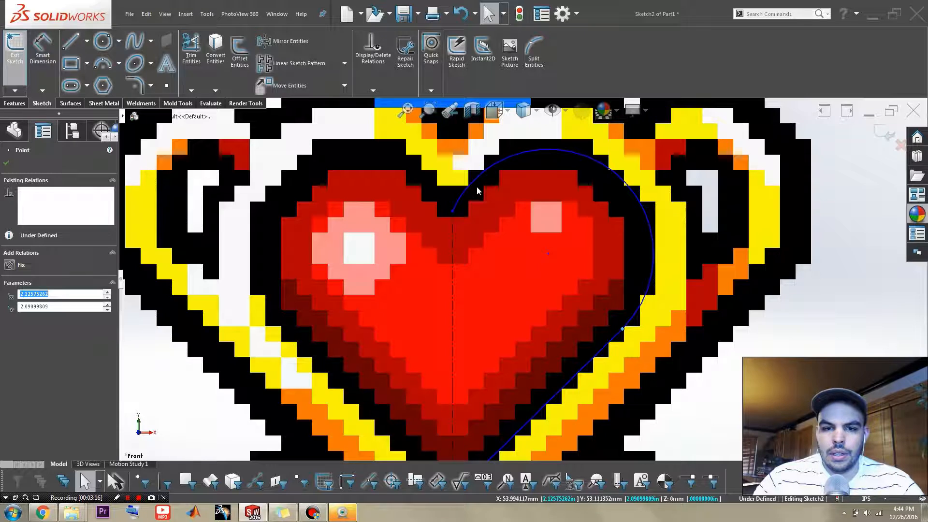
{"action": "left_click_drag", "start_coordinate": [482, 187], "coordinate": [485, 192]}
{"action": "scroll", "coordinate": [529, 263], "scroll_direction": "up", "scroll_amount": 3}
{"action": "scroll", "coordinate": [612, 302], "scroll_direction": "down", "scroll_amount": 3}
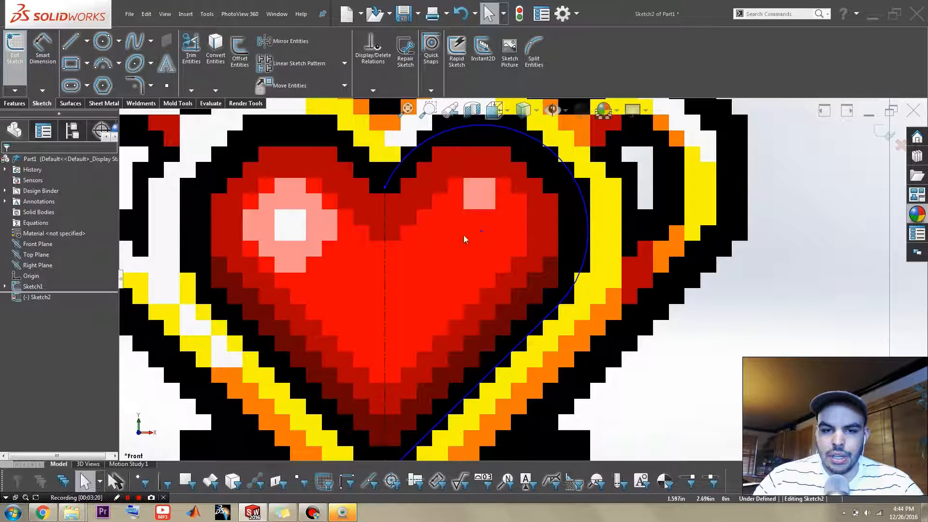
Draw a construction line about 1.13 in long from the heart's notch toward its lower left and make it tangent to the arc.
{"action": "right_click_drag", "start_coordinate": [443, 222], "coordinate": [409, 198]}
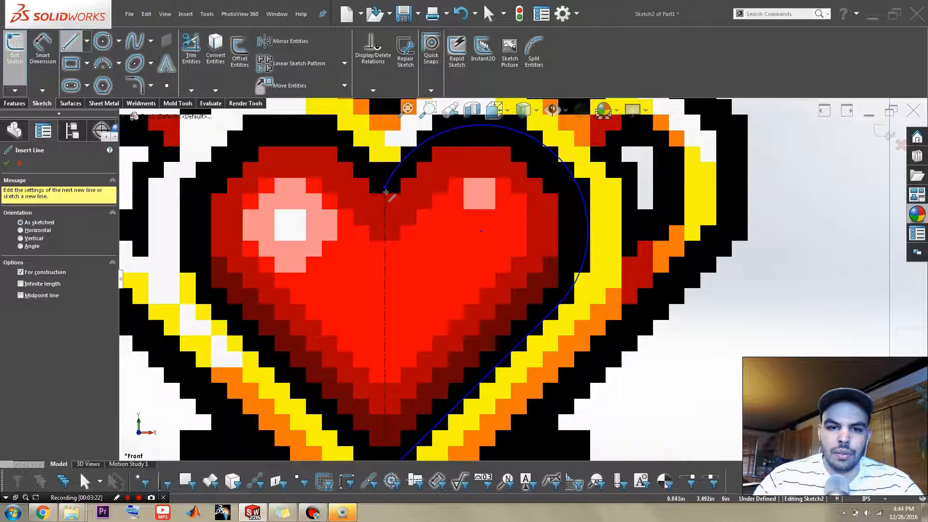
{"action": "left_click", "coordinate": [385, 187]}
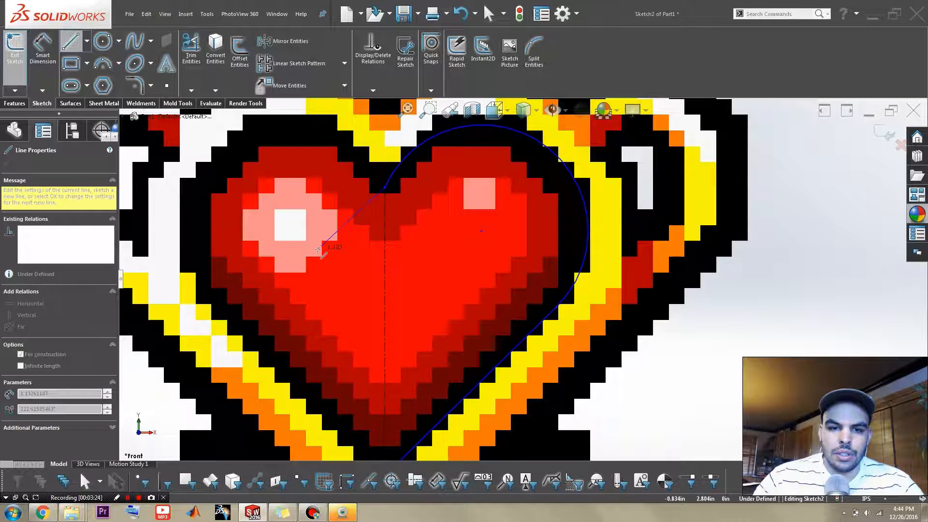
{"action": "left_click", "coordinate": [318, 249]}
{"action": "key", "text": "Escape"}
{"action": "left_click", "coordinate": [358, 212]}
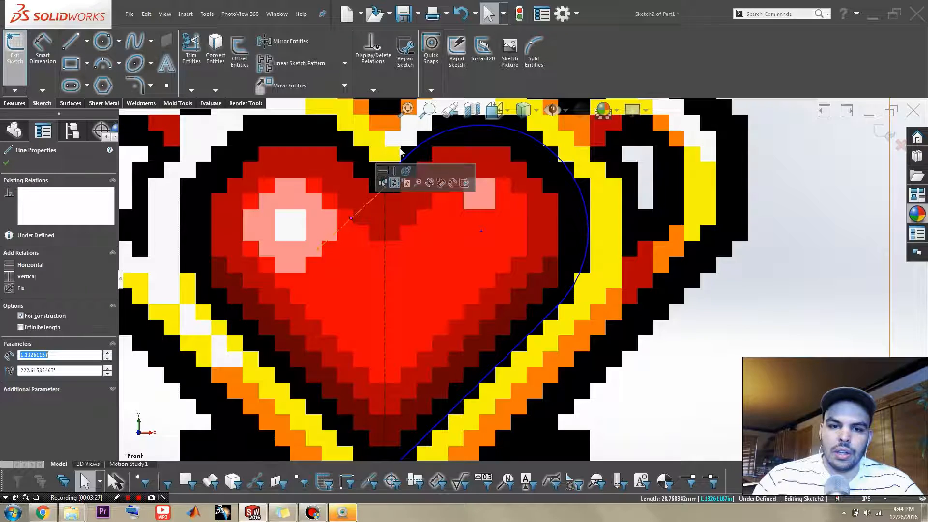
{"action": "left_click", "coordinate": [409, 154], "text": "ctrl"}
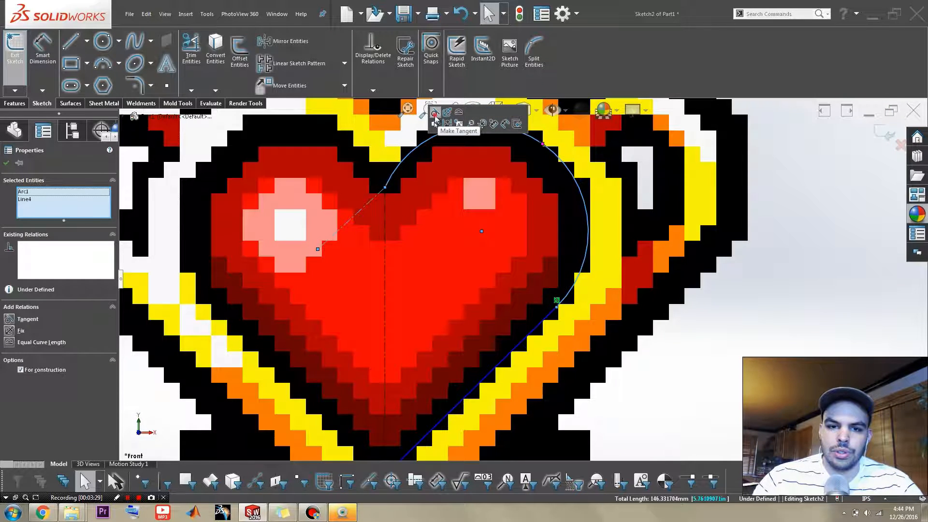
{"action": "left_click", "coordinate": [437, 113]}
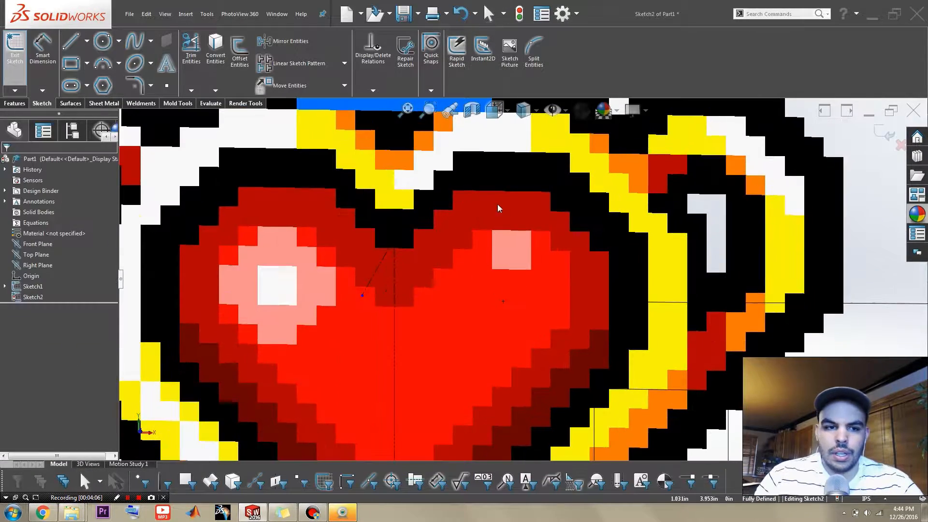
Hide the reference picture sketch so only the dimensioned half-heart profile is shown.
{"action": "left_click", "coordinate": [32, 287]}
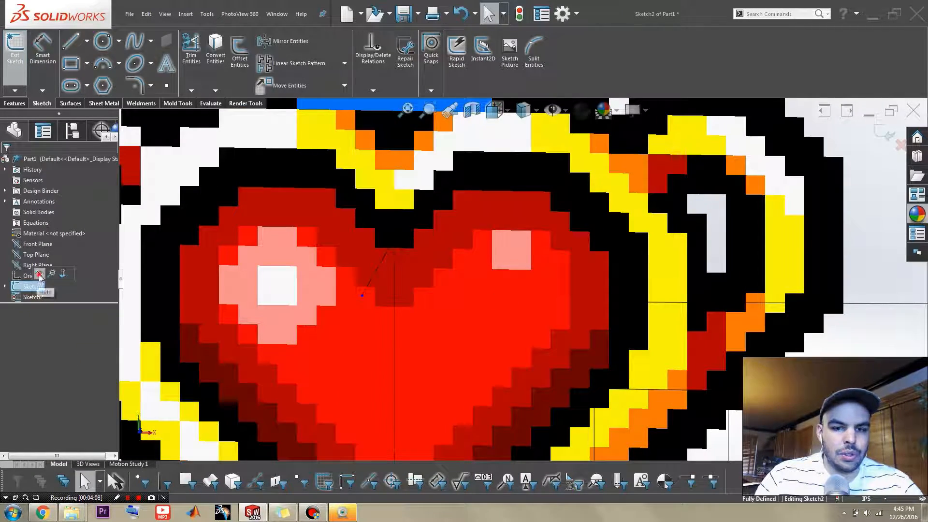
{"action": "left_click", "coordinate": [49, 274]}
{"action": "scroll", "coordinate": [533, 325], "scroll_direction": "up", "scroll_amount": 4}
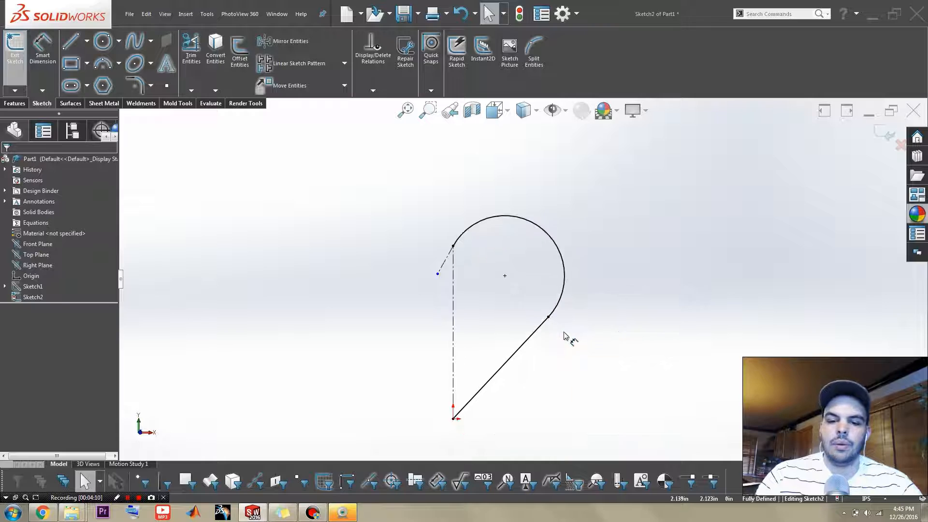
{"action": "key", "text": "f"}
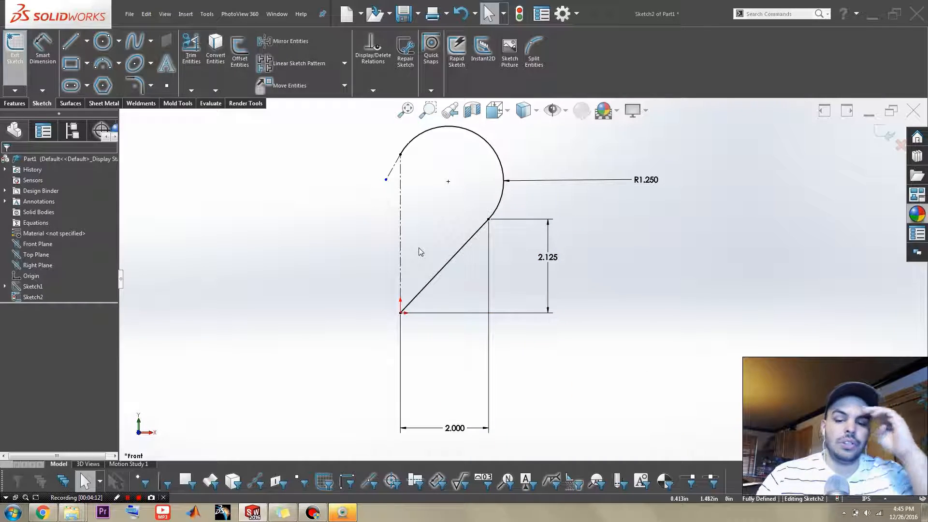
{"action": "scroll", "coordinate": [419, 251], "scroll_direction": "up", "scroll_amount": 2}
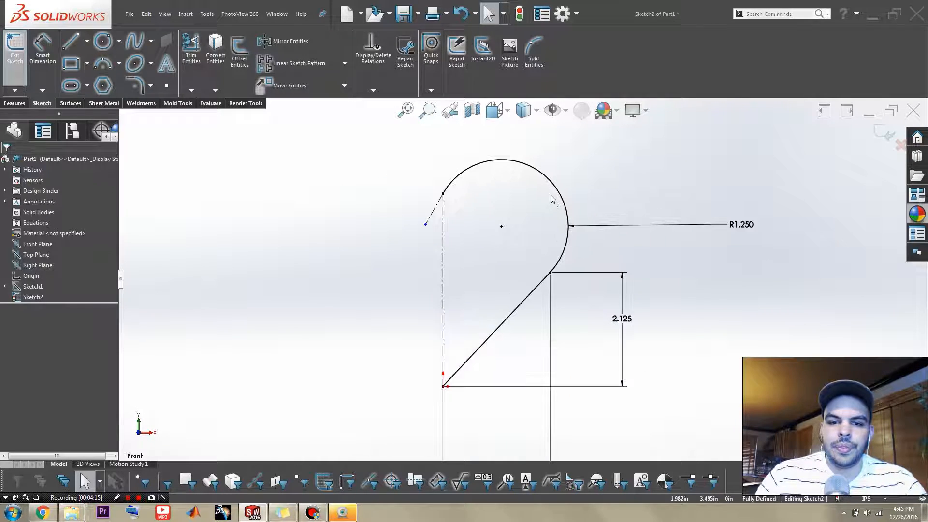
Mirror the heart's arc and slanted line about the vertical construction line.
{"action": "left_click_drag", "start_coordinate": [624, 395], "coordinate": [471, 160]}
{"action": "left_click", "coordinate": [655, 407]}
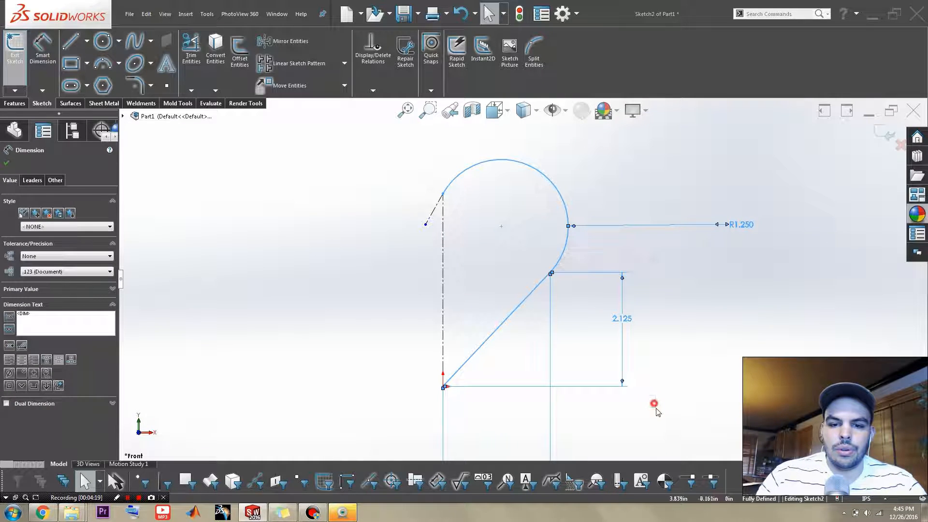
{"action": "left_click_drag", "start_coordinate": [638, 437], "coordinate": [507, 114]}
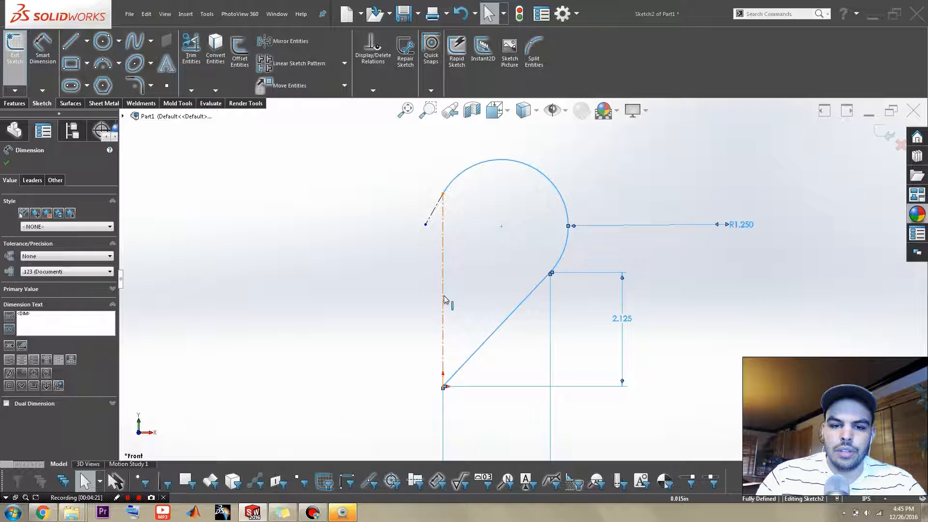
{"action": "left_click", "coordinate": [443, 295]}
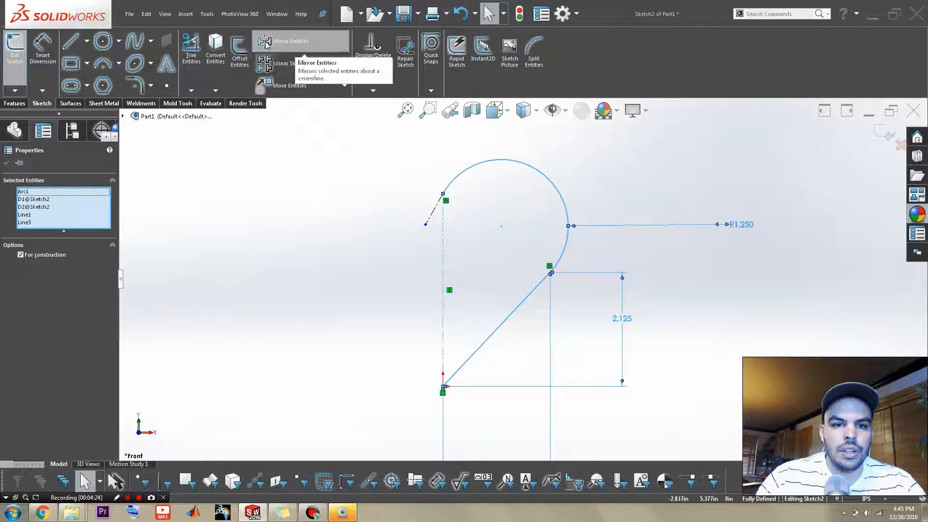
{"action": "left_click", "coordinate": [280, 42]}
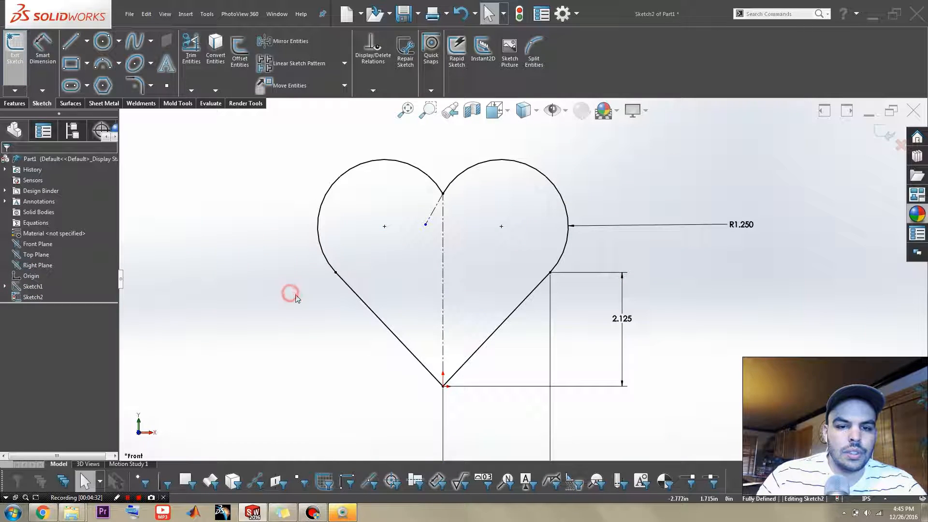
Show the reference picture sketch again behind the heart outline.
{"action": "left_click", "coordinate": [37, 297]}
{"action": "left_click", "coordinate": [311, 290]}
{"action": "left_click", "coordinate": [29, 286]}
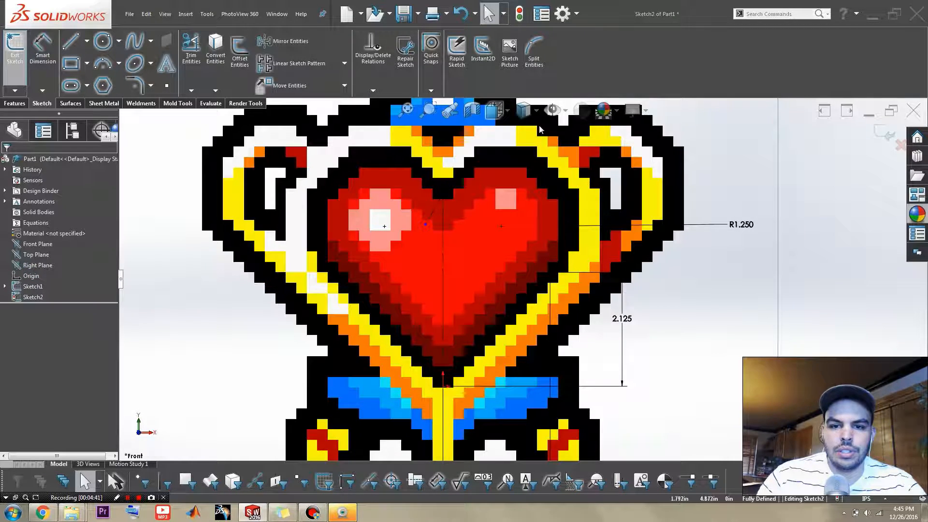
{"action": "scroll", "coordinate": [295, 188], "scroll_direction": "up", "scroll_amount": 2}
{"action": "scroll", "coordinate": [308, 186], "scroll_direction": "up", "scroll_amount": 1}
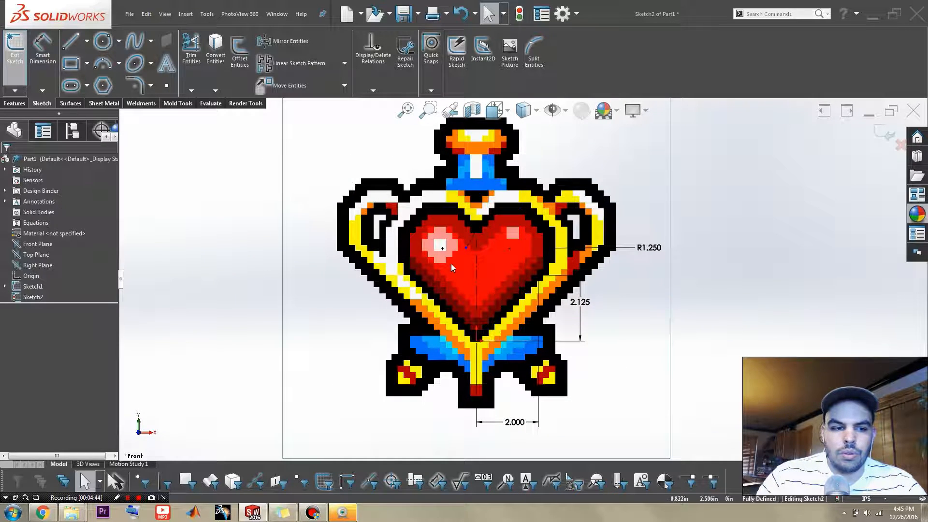
Exit the heart sketch and reopen it for editing.
{"action": "left_click", "coordinate": [25, 298]}
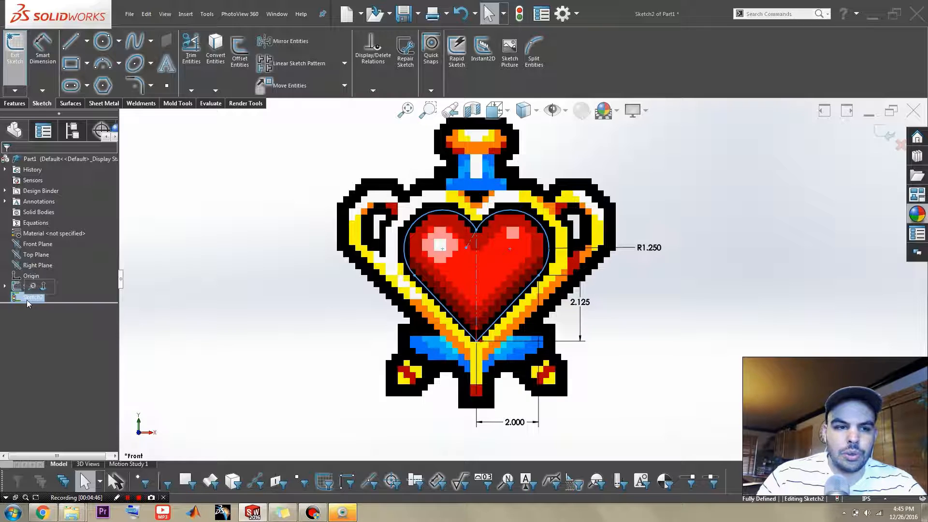
{"action": "left_click", "coordinate": [15, 52]}
{"action": "left_click", "coordinate": [34, 300]}
{"action": "left_click", "coordinate": [12, 48]}
{"action": "scroll", "coordinate": [476, 316], "scroll_direction": "down", "scroll_amount": 4}
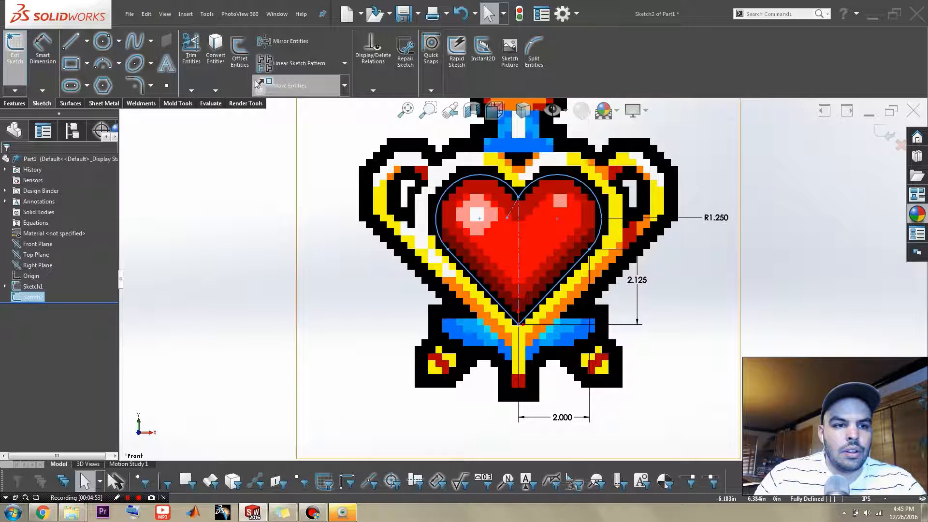
Offset the complete heart outline outward by 0.6875 in to trace the vessel's outer border.
{"action": "left_click", "coordinate": [239, 53]}
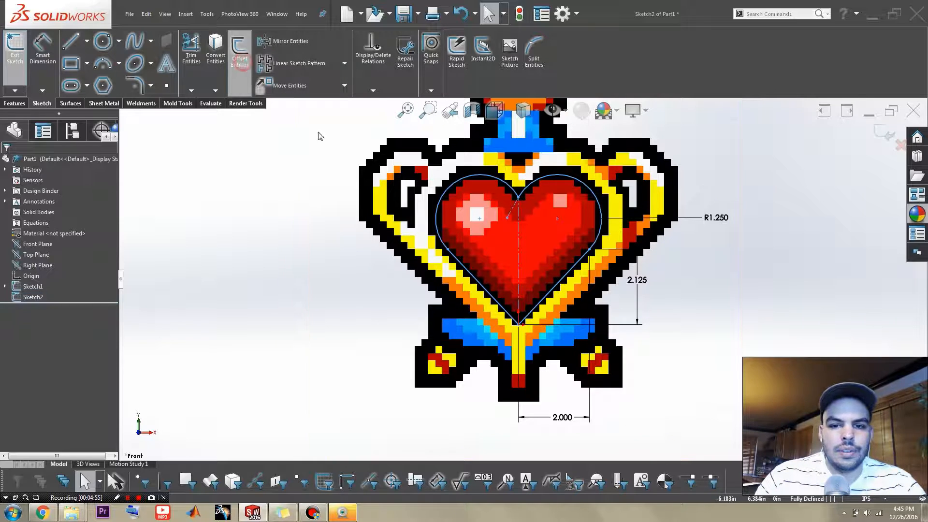
{"action": "left_click", "coordinate": [462, 176]}
{"action": "scroll", "coordinate": [652, 256], "scroll_direction": "down", "scroll_amount": 3}
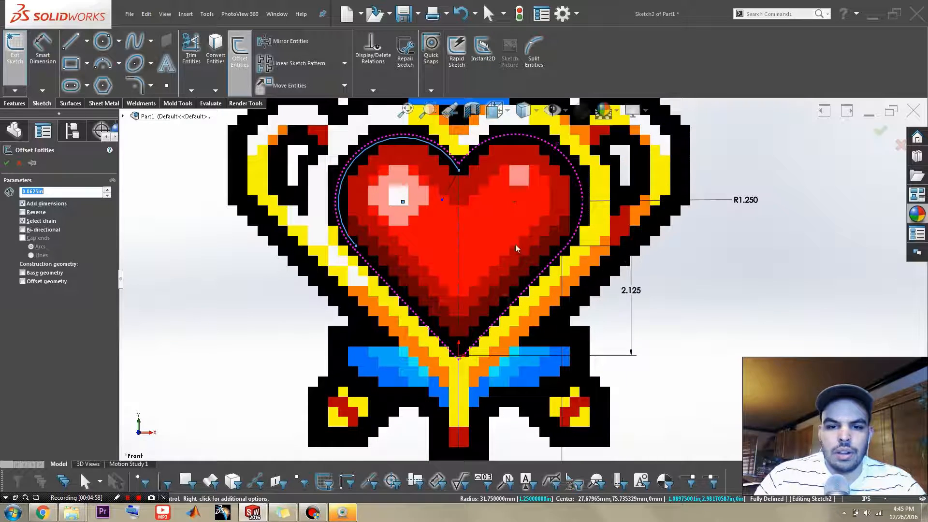
{"action": "type", "text": "0.625"}
{"action": "key", "text": "Return"}
{"action": "left_click", "coordinate": [107, 190]}
{"action": "scroll", "coordinate": [203, 212], "scroll_direction": "up", "scroll_amount": 2}
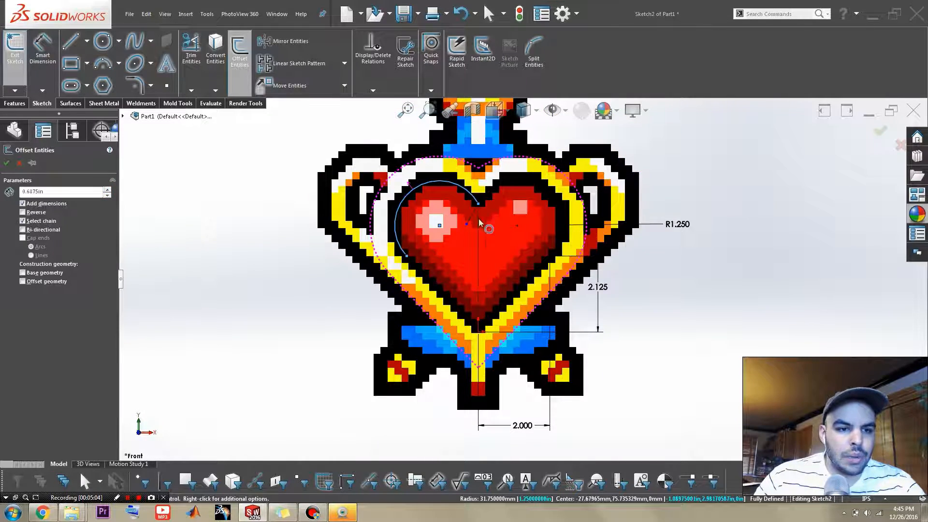
{"action": "scroll", "coordinate": [428, 208], "scroll_direction": "down", "scroll_amount": 2}
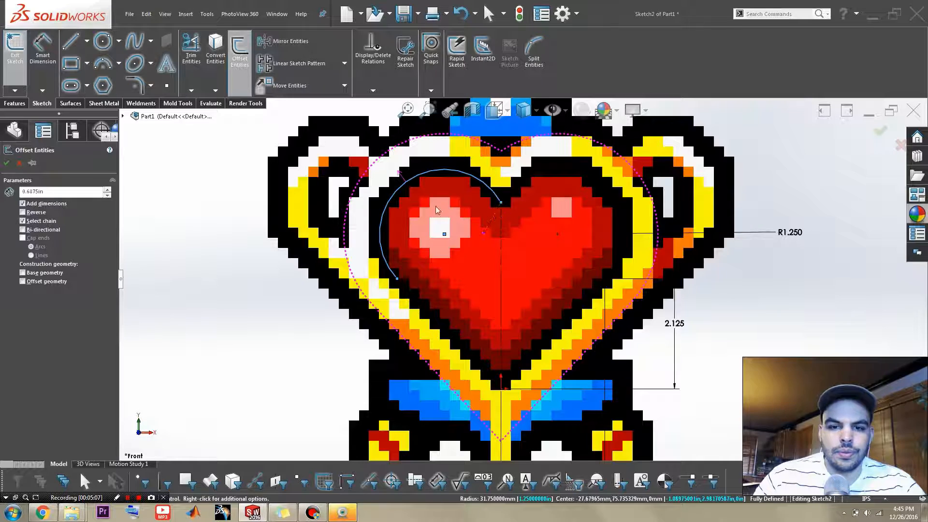
{"action": "left_click", "coordinate": [6, 164]}
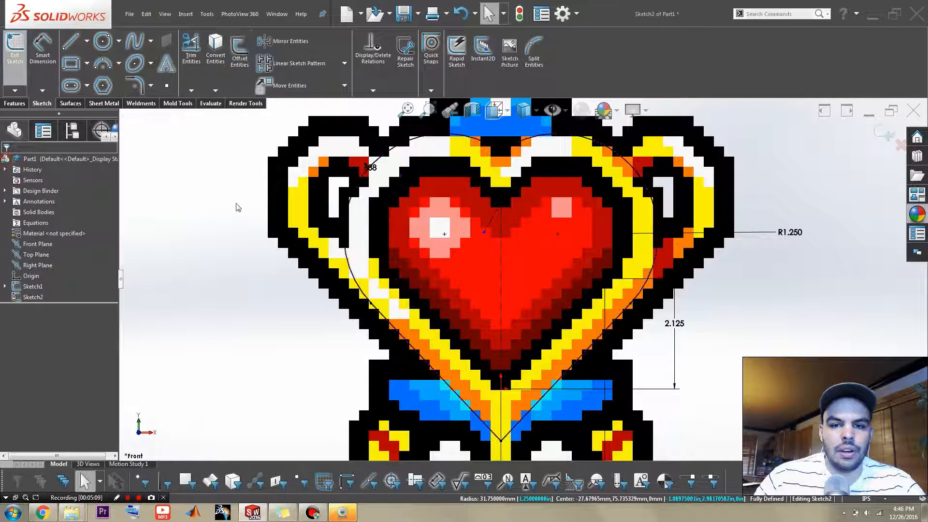
Check the offset outline against the picture and exit the heart sketch.
{"action": "key", "text": "f"}
{"action": "scroll", "coordinate": [627, 221], "scroll_direction": "down", "scroll_amount": 4}
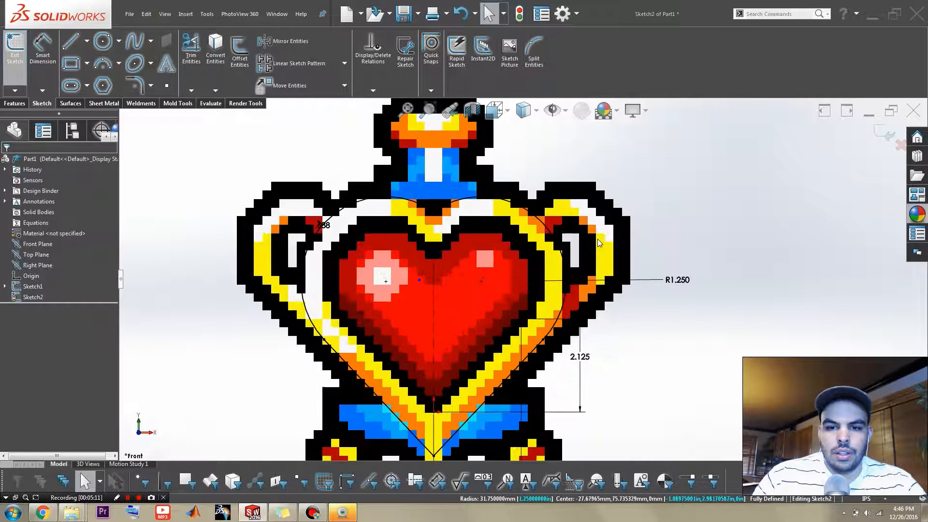
{"action": "scroll", "coordinate": [570, 280], "scroll_direction": "up", "scroll_amount": 3}
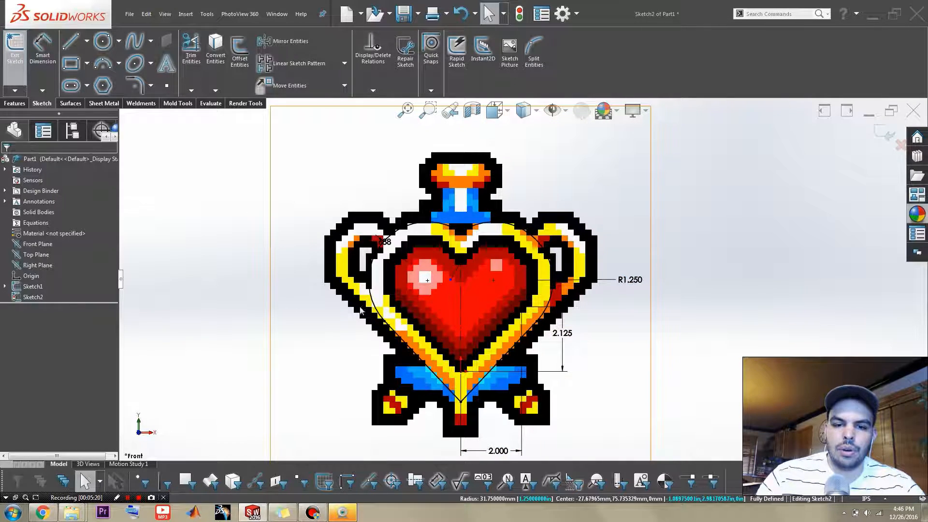
{"action": "scroll", "coordinate": [460, 274], "scroll_direction": "down", "scroll_amount": 3}
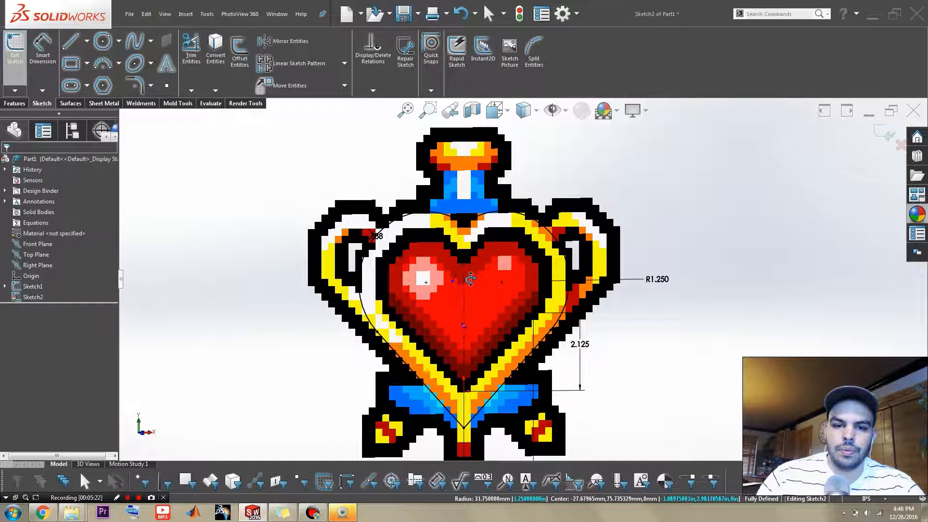
{"action": "middle_click_drag", "start_coordinate": [443, 272], "coordinate": [477, 274]}
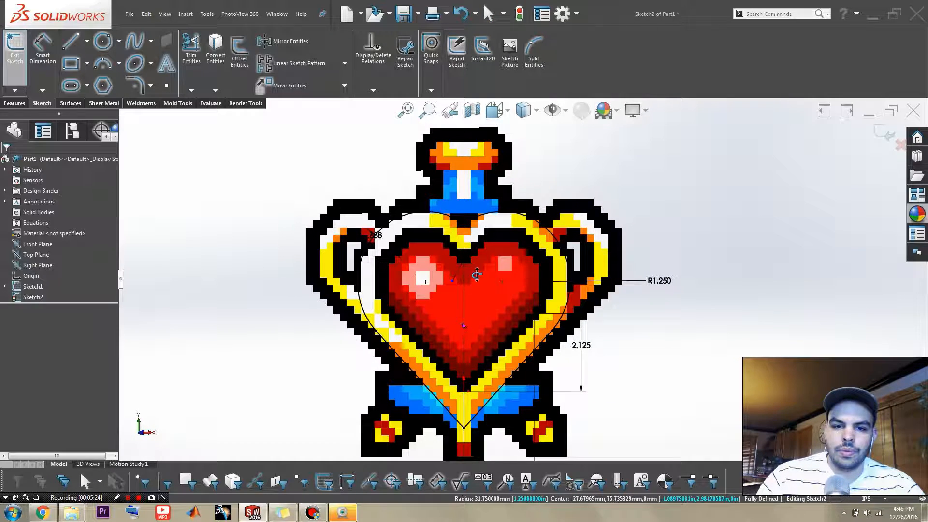
{"action": "left_click", "coordinate": [875, 139]}
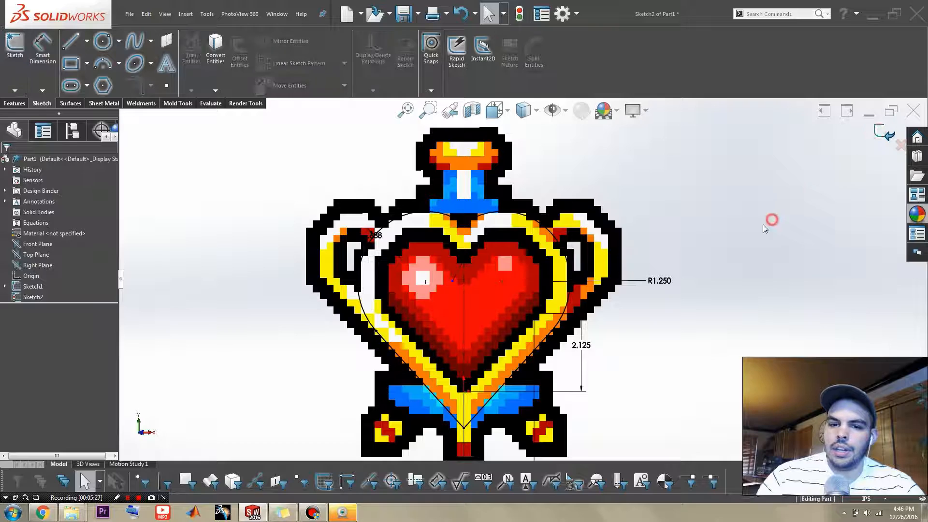
Set up a boss extrusion of the full outer heart contour with a depth of 2 in.
{"action": "middle_click_drag", "start_coordinate": [412, 270], "coordinate": [390, 297]}
{"action": "scroll", "coordinate": [454, 234], "scroll_direction": "down", "scroll_amount": 1}
{"action": "middle_click_drag", "start_coordinate": [454, 234], "coordinate": [472, 235]}
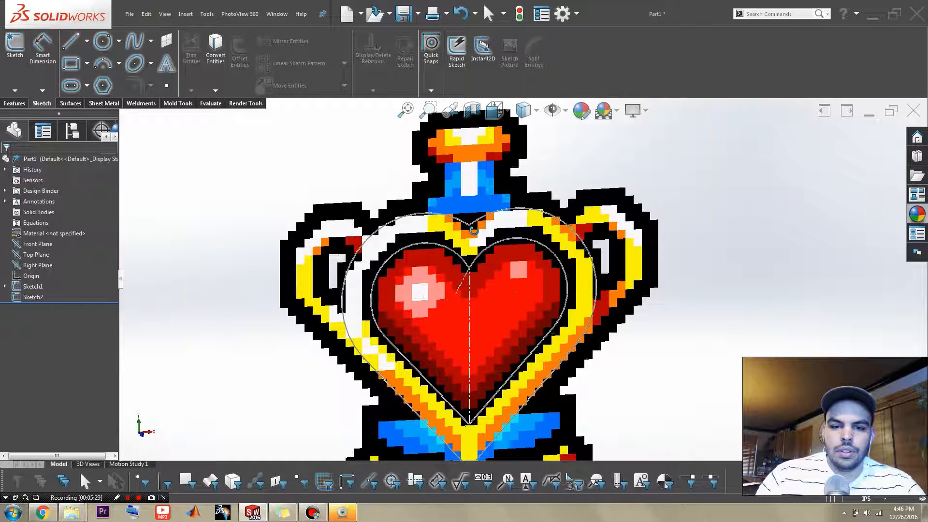
{"action": "key", "text": "s"}
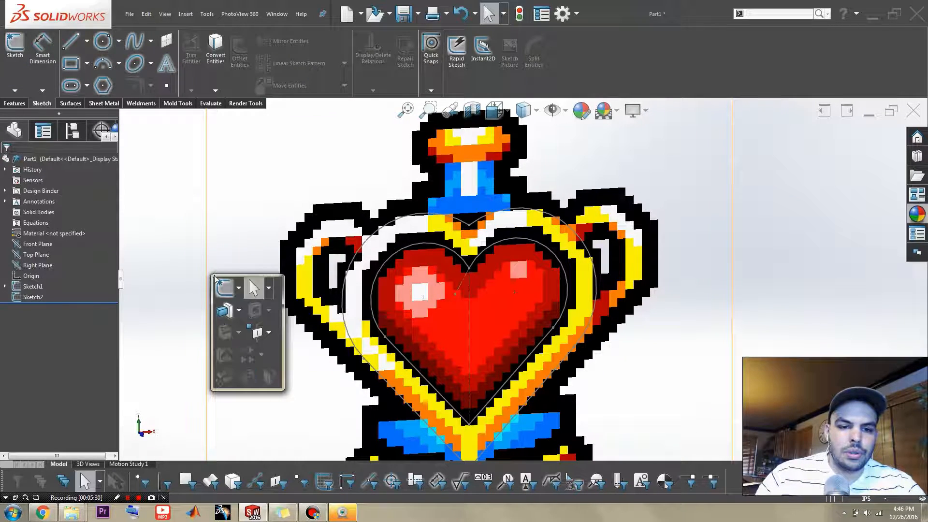
{"action": "left_click", "coordinate": [222, 308]}
{"action": "left_click", "coordinate": [443, 218]}
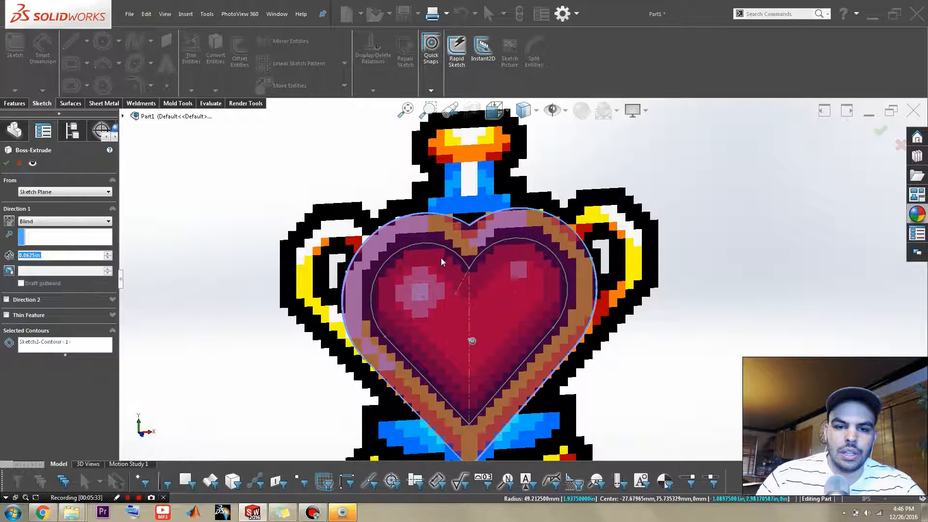
{"action": "left_click_drag", "start_coordinate": [482, 347], "coordinate": [494, 356]}
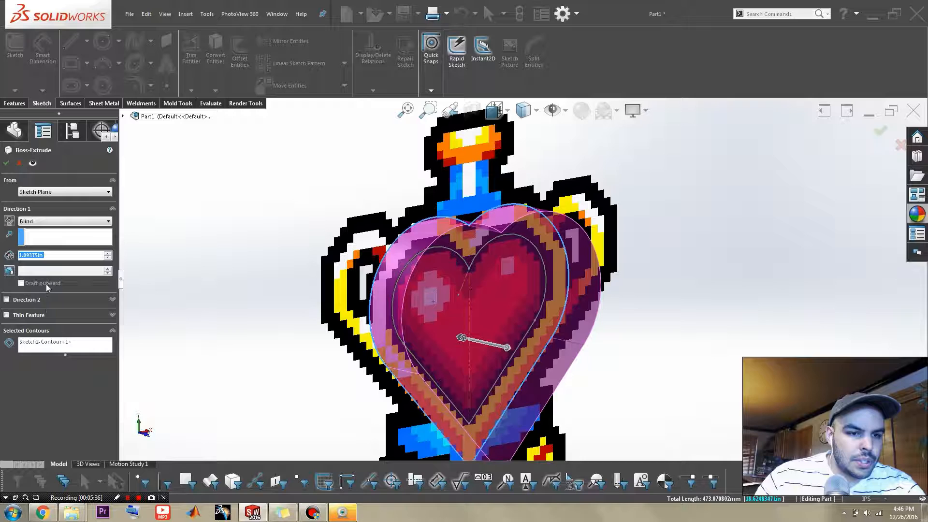
{"action": "type", "text": "2.000in"}
{"action": "key", "text": "Return"}
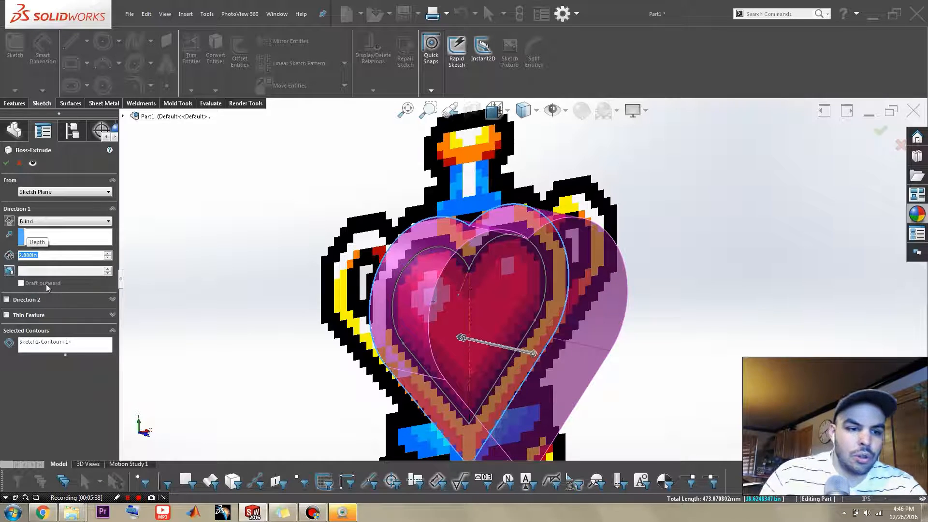
Make the outer heart extrusion symmetric with the Mid Plane end condition and create it.
{"action": "left_click", "coordinate": [66, 221]}
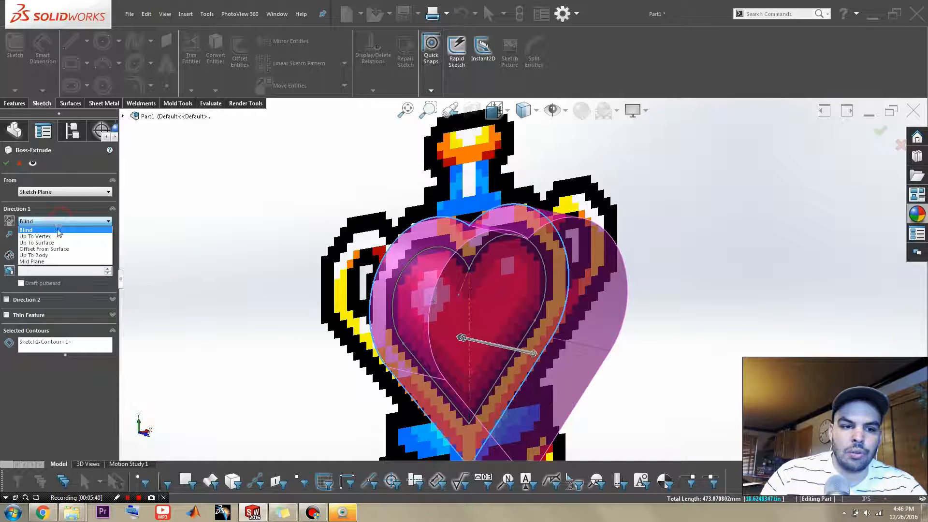
{"action": "left_click", "coordinate": [41, 262]}
{"action": "middle_click_drag", "start_coordinate": [369, 291], "coordinate": [323, 287]}
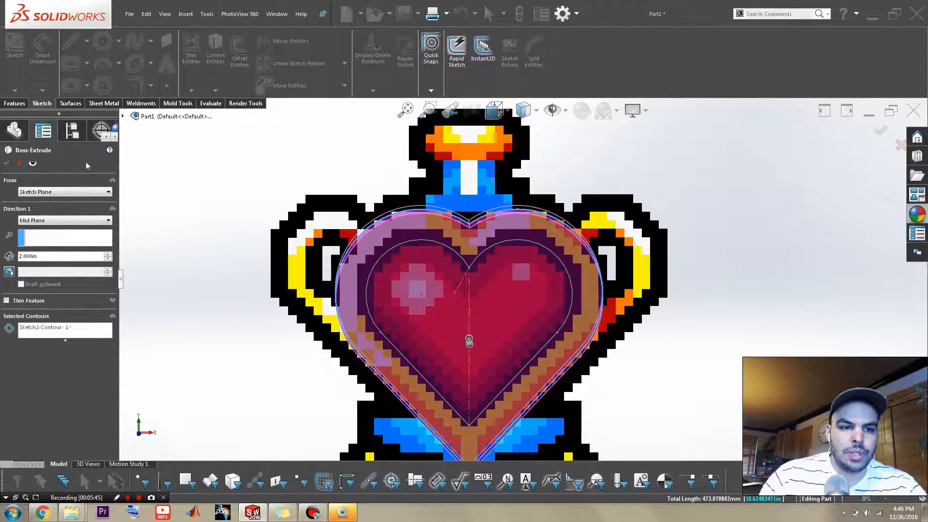
{"action": "left_click", "coordinate": [7, 163]}
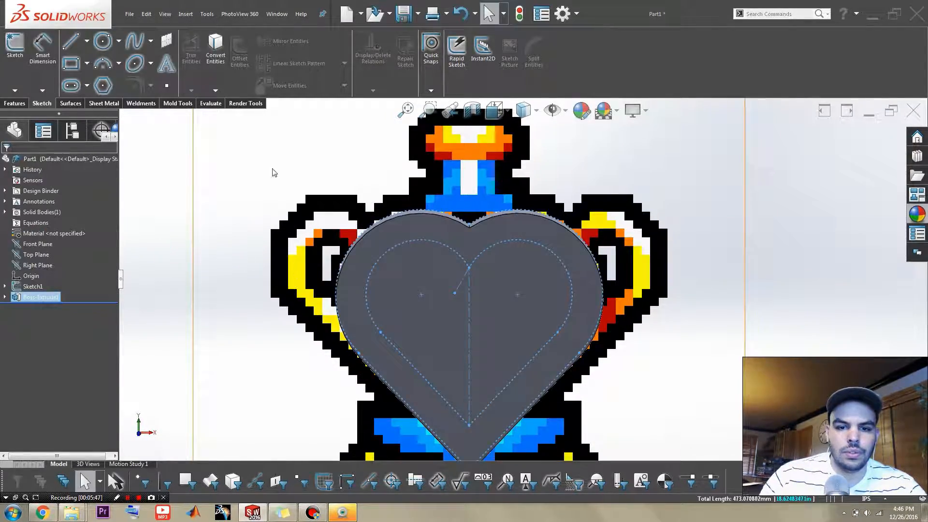
Start a second boss extrusion from the same heart sketch, using only the inner heart region as its contour.
{"action": "left_click", "coordinate": [5, 297]}
{"action": "left_click", "coordinate": [32, 307]}
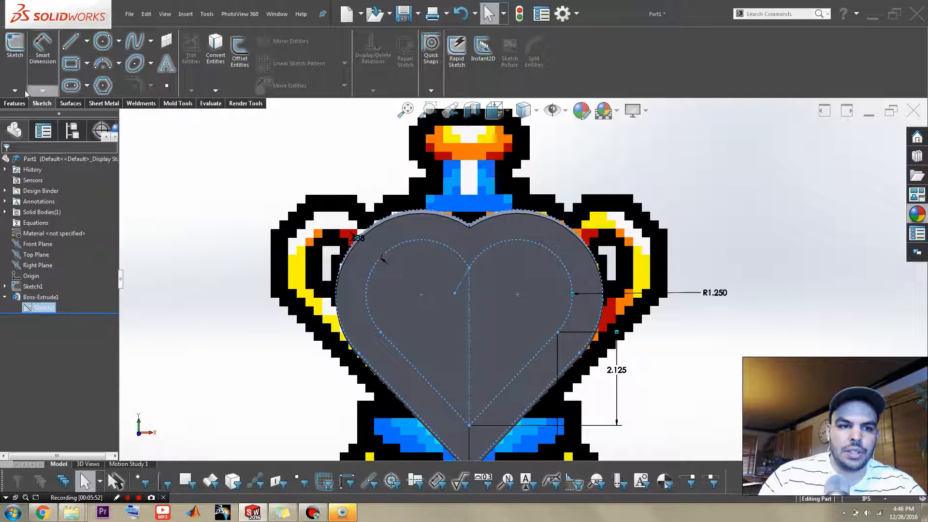
{"action": "left_click", "coordinate": [17, 104]}
{"action": "left_click", "coordinate": [18, 53]}
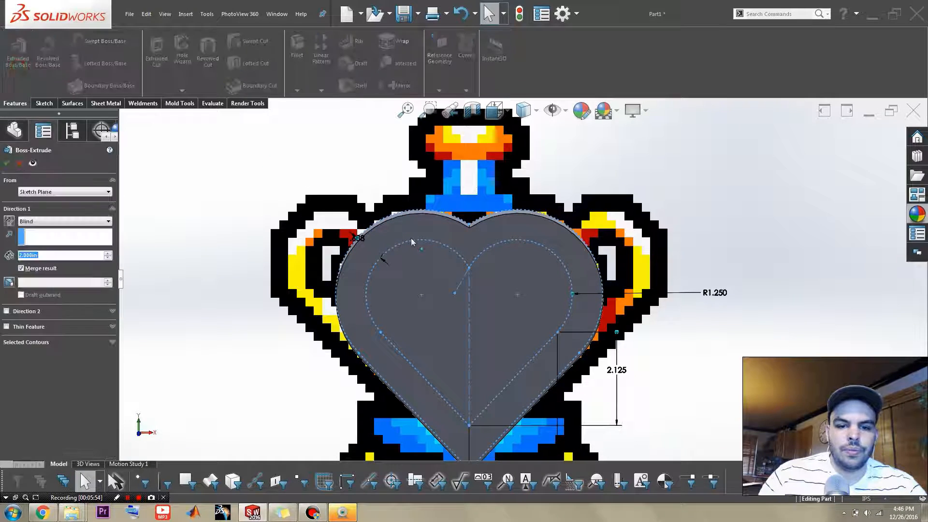
{"action": "left_click", "coordinate": [103, 341]}
{"action": "left_click", "coordinate": [42, 354]}
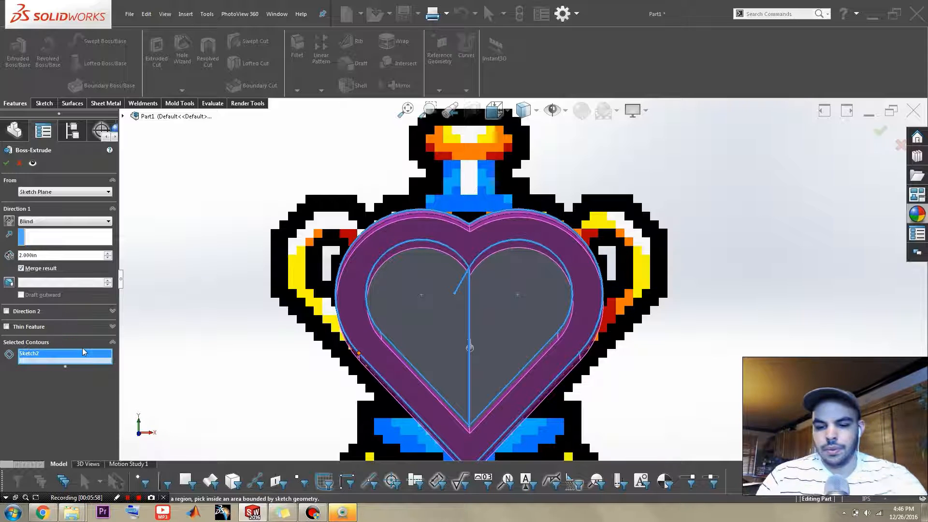
{"action": "key", "text": "Delete"}
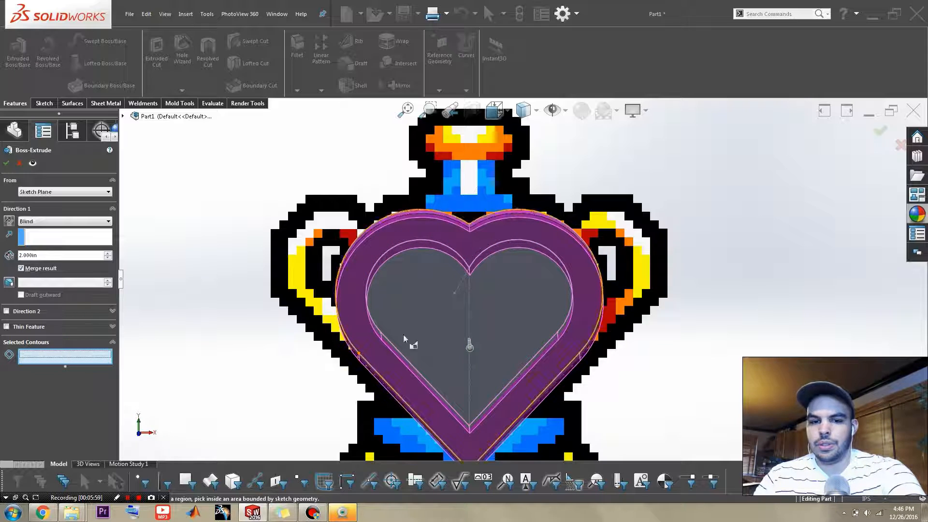
{"action": "left_click", "coordinate": [459, 319]}
{"action": "middle_click_drag", "start_coordinate": [460, 319], "coordinate": [549, 301]}
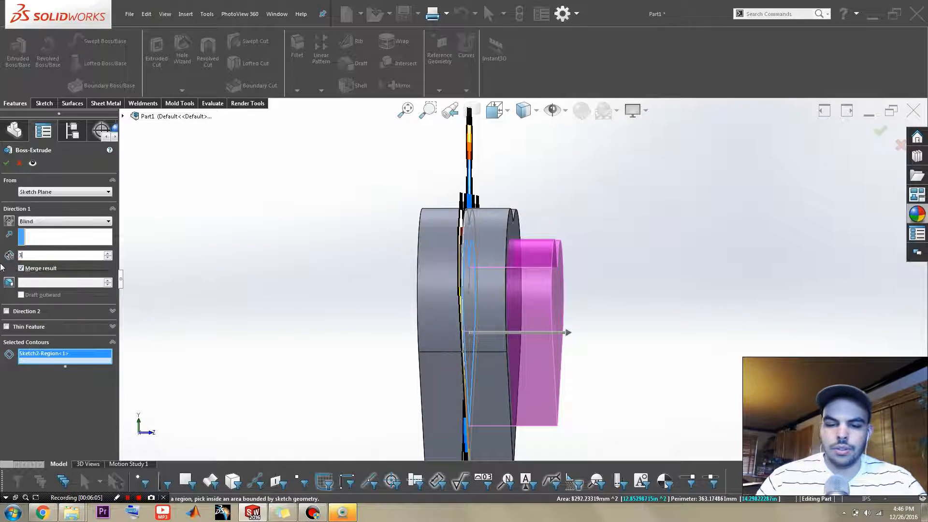
Extrude the inner heart region 3 in with the Mid Plane end condition, merged with the body.
{"action": "key", "text": "Return"}
{"action": "left_click", "coordinate": [36, 221]}
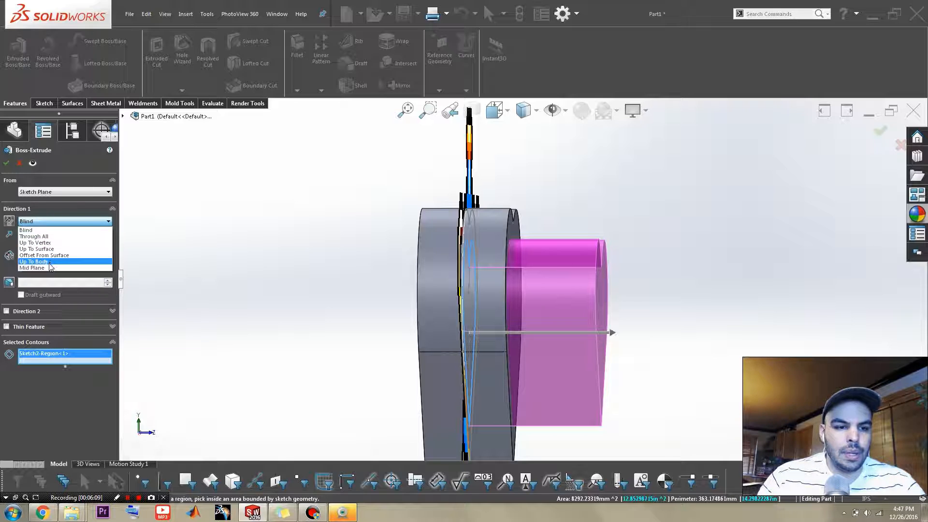
{"action": "left_click", "coordinate": [50, 268]}
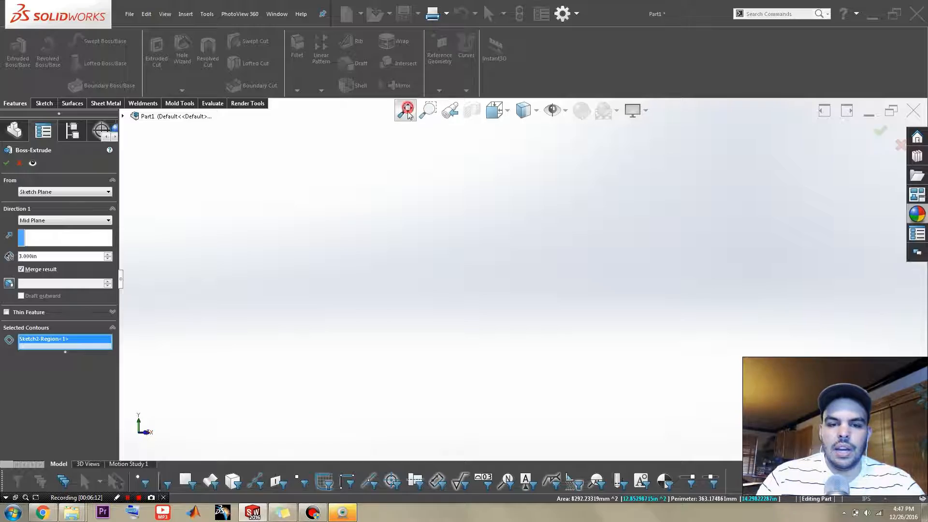
{"action": "scroll", "coordinate": [530, 322], "scroll_direction": "down", "scroll_amount": 5}
{"action": "middle_click_drag", "start_coordinate": [531, 319], "coordinate": [508, 310]}
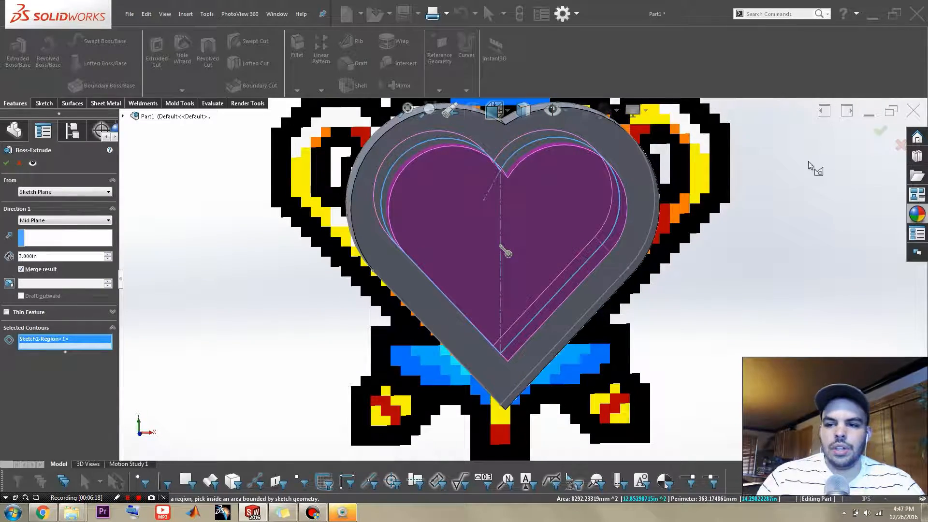
{"action": "key", "text": "Return"}
Examine the stepped heart body and the edges of its raised inner heart against the picture.
{"action": "middle_click_drag", "start_coordinate": [726, 307], "coordinate": [709, 326]}
{"action": "left_click", "coordinate": [673, 323]}
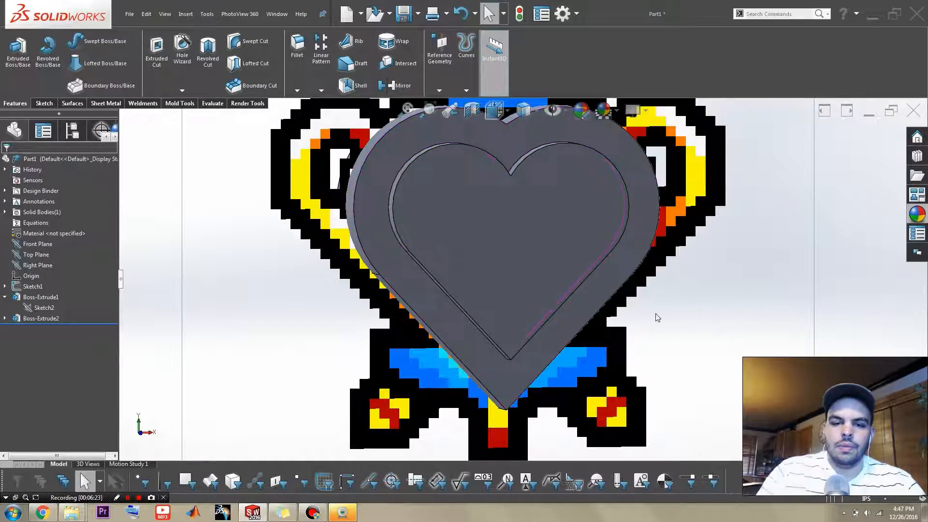
{"action": "scroll", "coordinate": [517, 218], "scroll_direction": "up", "scroll_amount": 2}
{"action": "scroll", "coordinate": [505, 217], "scroll_direction": "down", "scroll_amount": 2}
{"action": "middle_click", "coordinate": [503, 217]}
{"action": "mouse_move", "coordinate": [504, 217]}
{"action": "middle_mouse_down"}
{"action": "mouse_move", "coordinate": [496, 227]}
{"action": "mouse_move", "coordinate": [502, 213]}
{"action": "mouse_move", "coordinate": [506, 222]}
{"action": "middle_mouse_up"}
{"action": "scroll", "coordinate": [502, 213], "scroll_direction": "up", "scroll_amount": 2}
{"action": "scroll", "coordinate": [503, 213], "scroll_direction": "down", "scroll_amount": 2}
{"action": "scroll", "coordinate": [558, 227], "scroll_direction": "up", "scroll_amount": 1}
{"action": "scroll", "coordinate": [558, 227], "scroll_direction": "down", "scroll_amount": 4}
{"action": "middle_click_drag", "start_coordinate": [560, 239], "coordinate": [619, 289]}
Try a 0.125 in circular fillet on both front edges of the raised inner heart.
{"action": "key", "text": "s"}
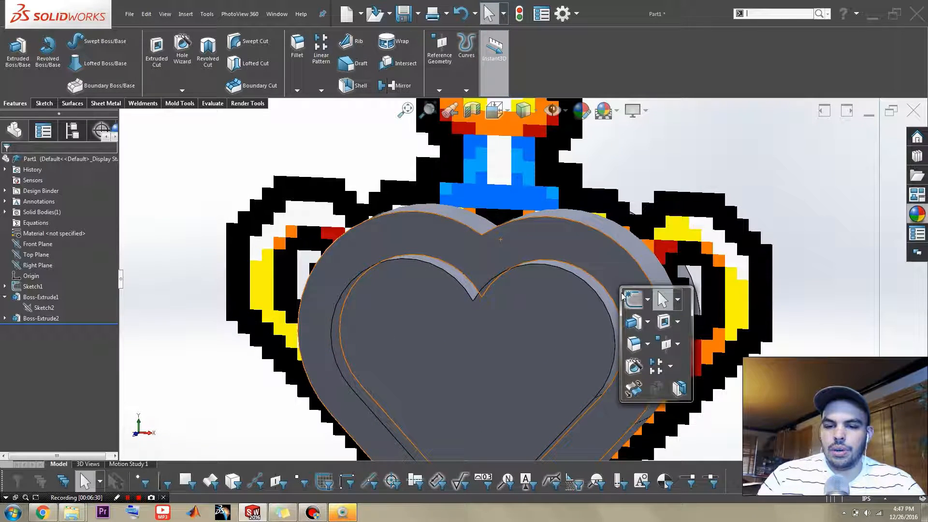
{"action": "left_click", "coordinate": [632, 342]}
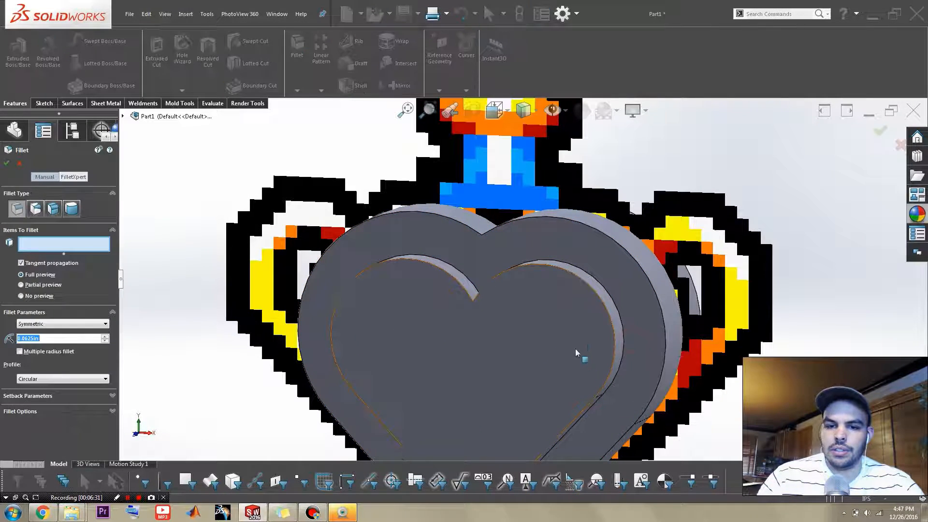
{"action": "left_click", "coordinate": [595, 290]}
{"action": "scroll", "coordinate": [578, 336], "scroll_direction": "up", "scroll_amount": 5}
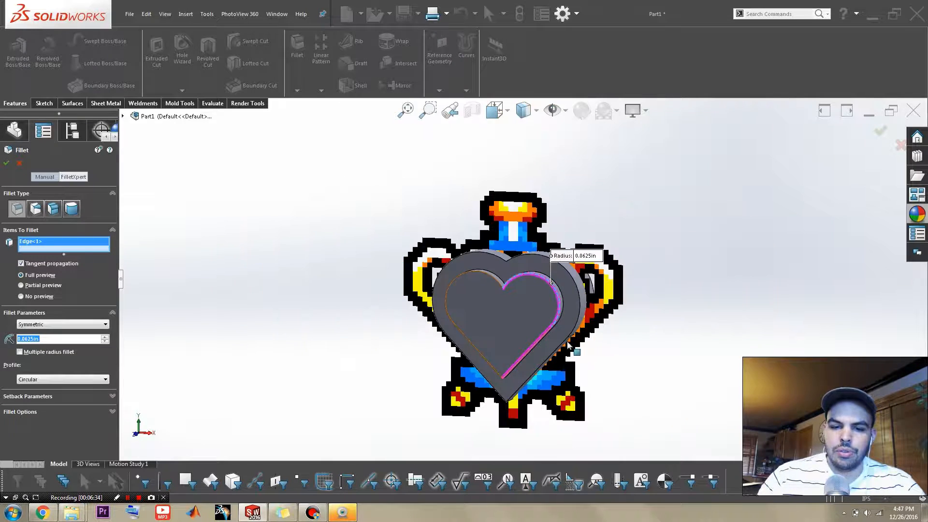
{"action": "scroll", "coordinate": [507, 340], "scroll_direction": "down", "scroll_amount": 5}
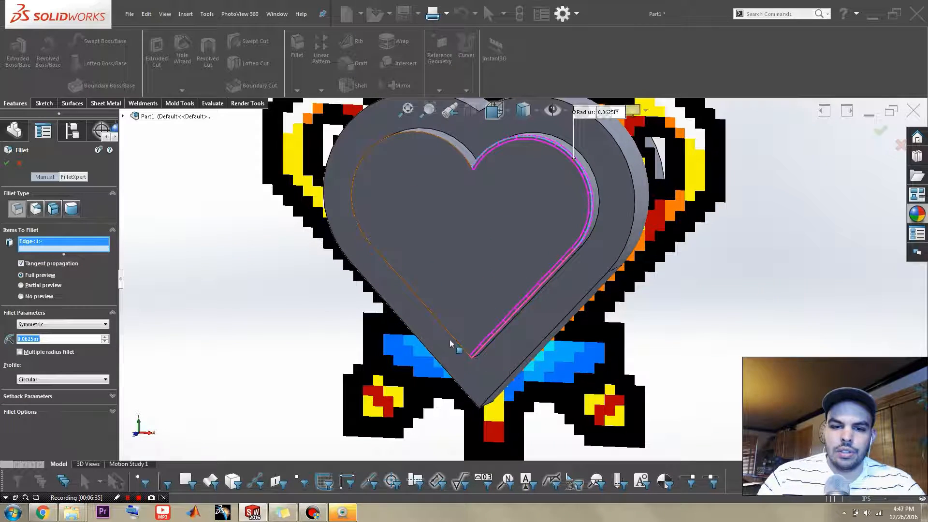
{"action": "left_click", "coordinate": [429, 313]}
{"action": "left_click", "coordinate": [104, 345]}
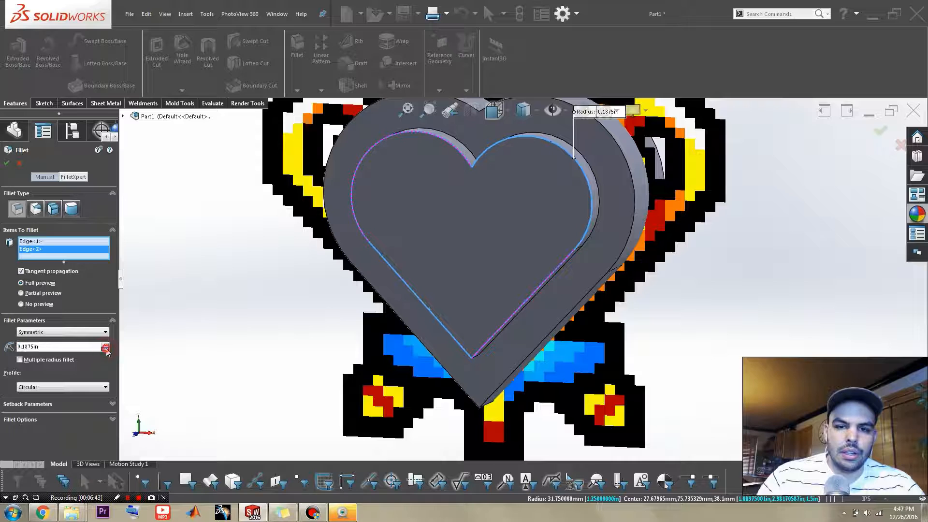
{"action": "left_click", "coordinate": [105, 349]}
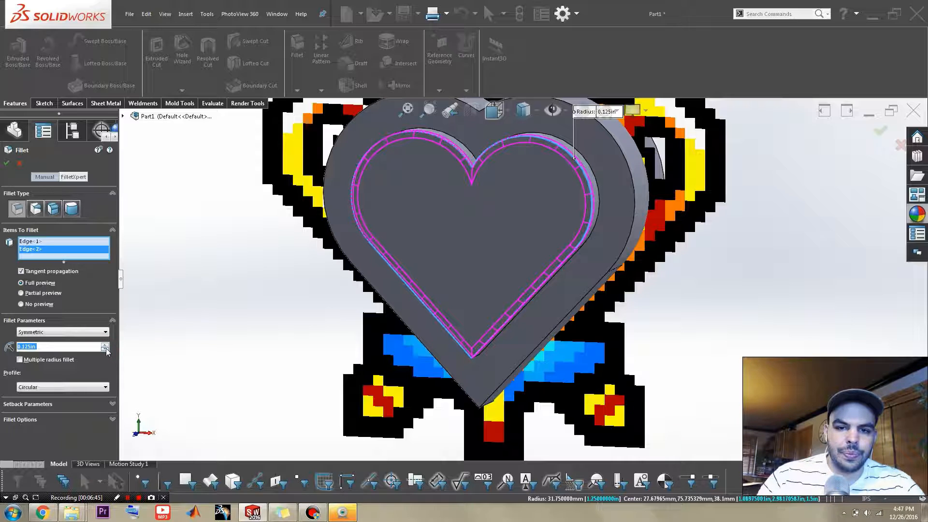
Try a Curvature Continuous profile and larger radii up to 0.5625 in for the inner heart's edge fillet.
{"action": "scroll", "coordinate": [491, 182], "scroll_direction": "down", "scroll_amount": 5}
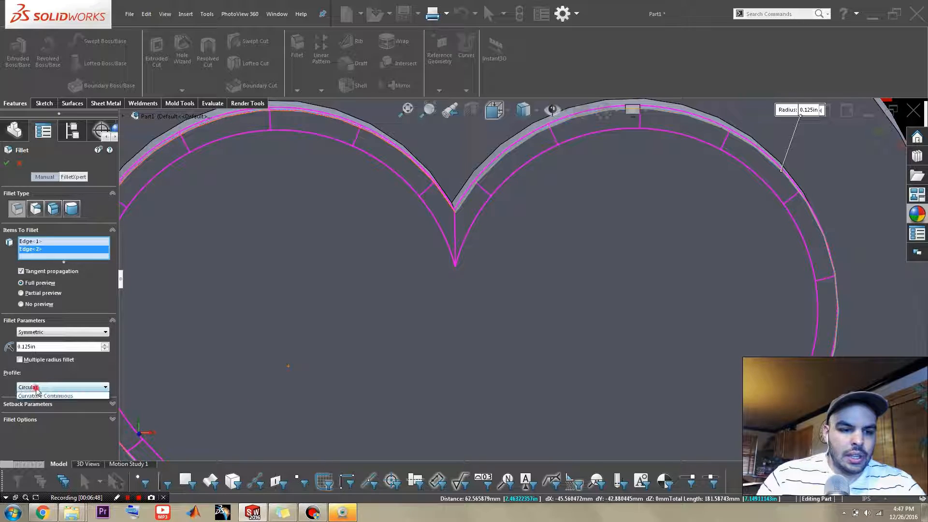
{"action": "left_click", "coordinate": [38, 387]}
{"action": "left_click", "coordinate": [44, 416]}
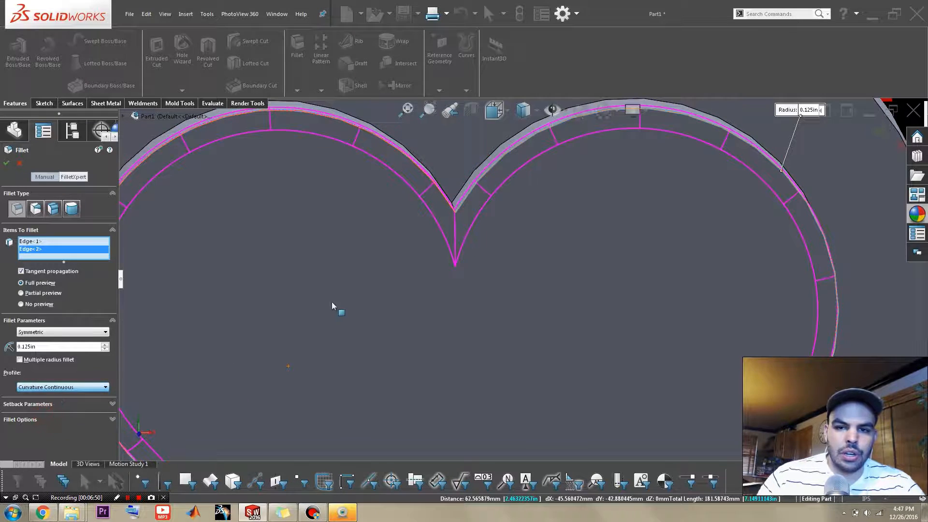
{"action": "scroll", "coordinate": [332, 305], "scroll_direction": "up", "scroll_amount": 4}
{"action": "left_click", "coordinate": [104, 345]}
{"action": "left_click", "coordinate": [104, 344]}
{"action": "left_click", "coordinate": [104, 345]}
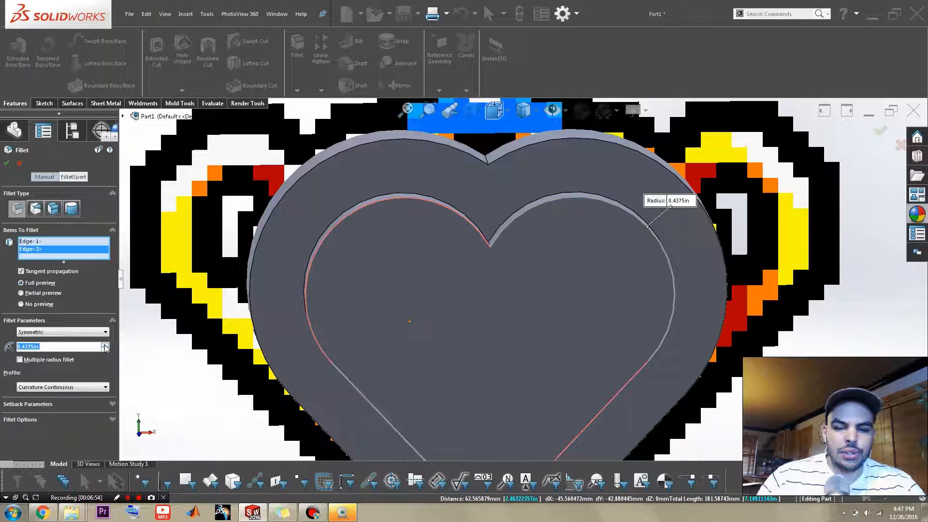
{"action": "scroll", "coordinate": [205, 304], "scroll_direction": "up", "scroll_amount": 3}
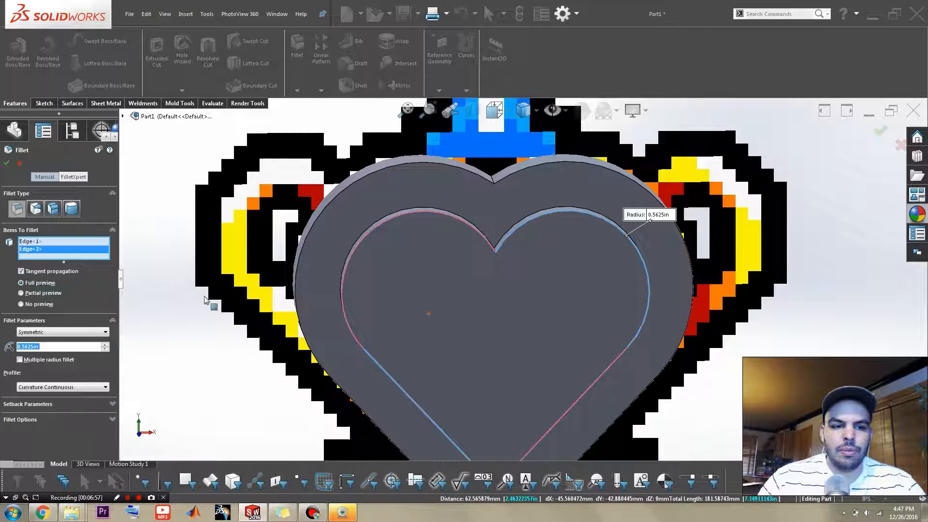
{"action": "middle_click_drag", "start_coordinate": [464, 285], "coordinate": [434, 317]}
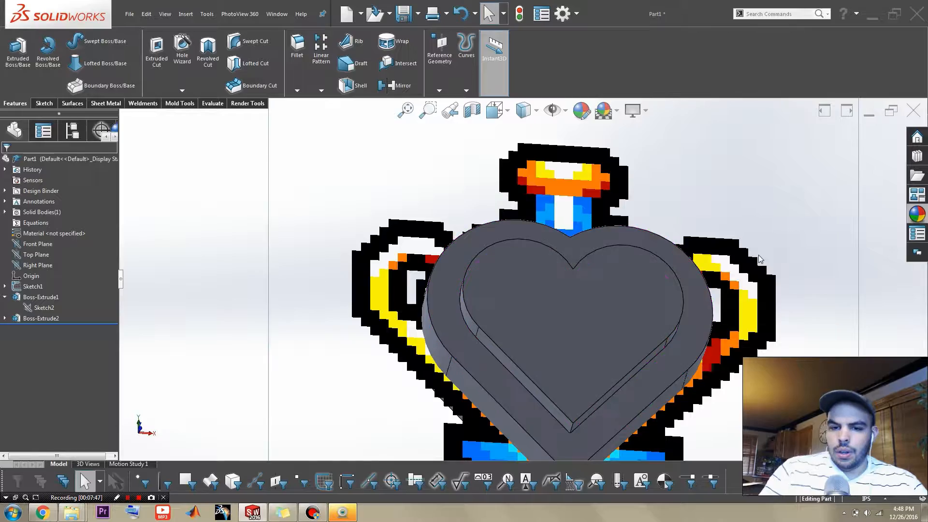
{"action": "scroll", "coordinate": [758, 254], "scroll_direction": "up", "scroll_amount": 4}
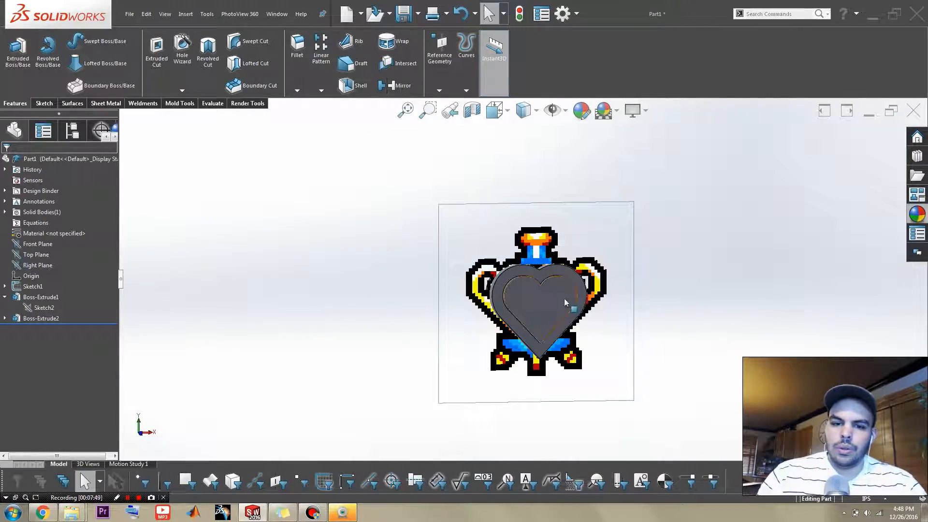
{"action": "scroll", "coordinate": [569, 303], "scroll_direction": "down", "scroll_amount": 3}
{"action": "middle_click_drag", "start_coordinate": [543, 322], "coordinate": [488, 264]}
{"action": "scroll", "coordinate": [511, 262], "scroll_direction": "up", "scroll_amount": 3}
{"action": "scroll", "coordinate": [511, 262], "scroll_direction": "down", "scroll_amount": 2}
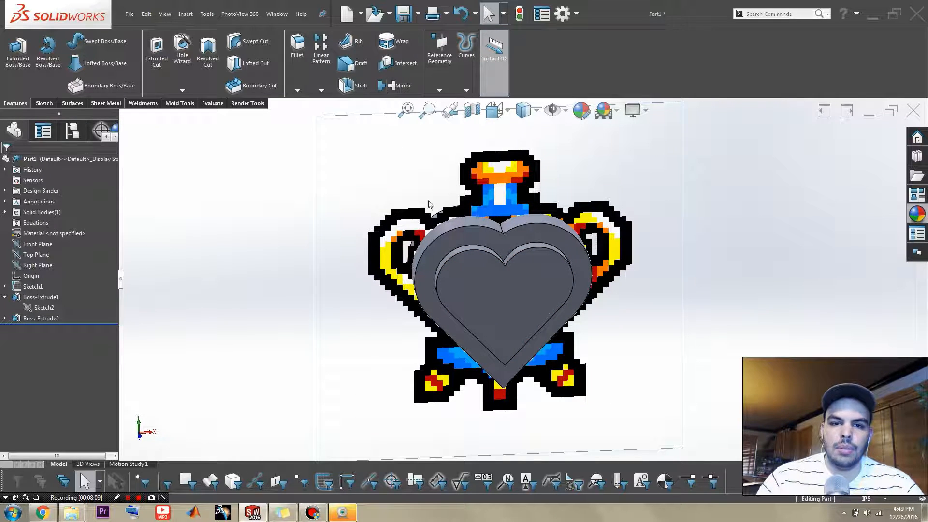
{"action": "left_click", "coordinate": [39, 103]}
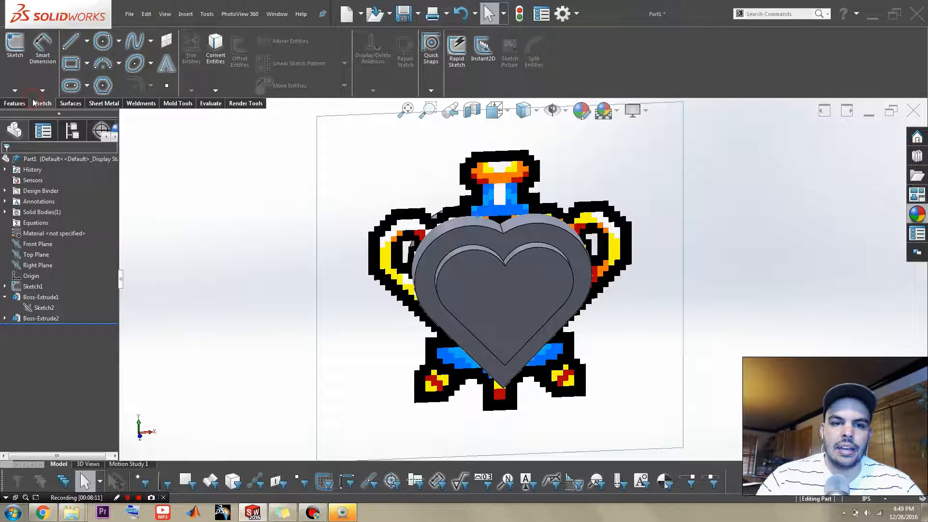
{"action": "left_click", "coordinate": [10, 103]}
Split the heart body at the Front Plane, marking the rear half as the resulting body with Consume cut bodies enabled.
{"action": "key", "text": "s"}
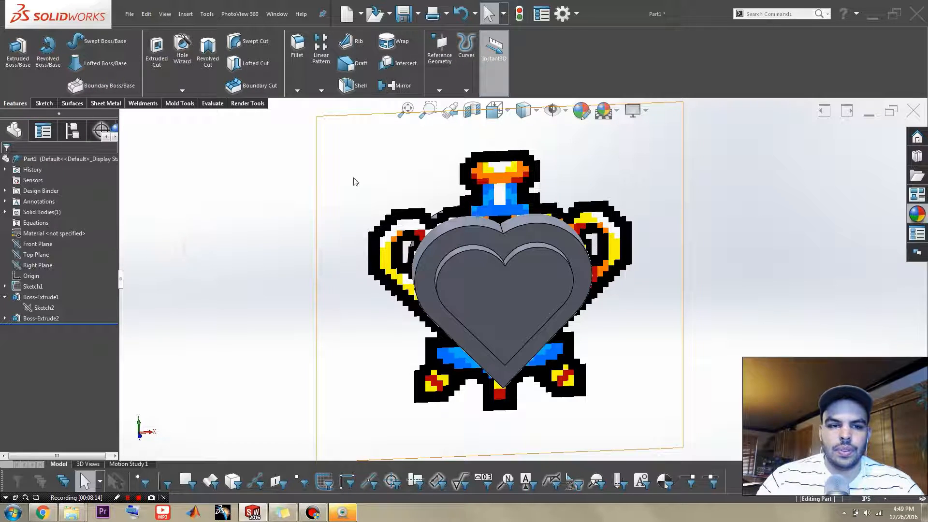
{"action": "key", "text": "s"}
{"action": "left_click", "coordinate": [287, 311]}
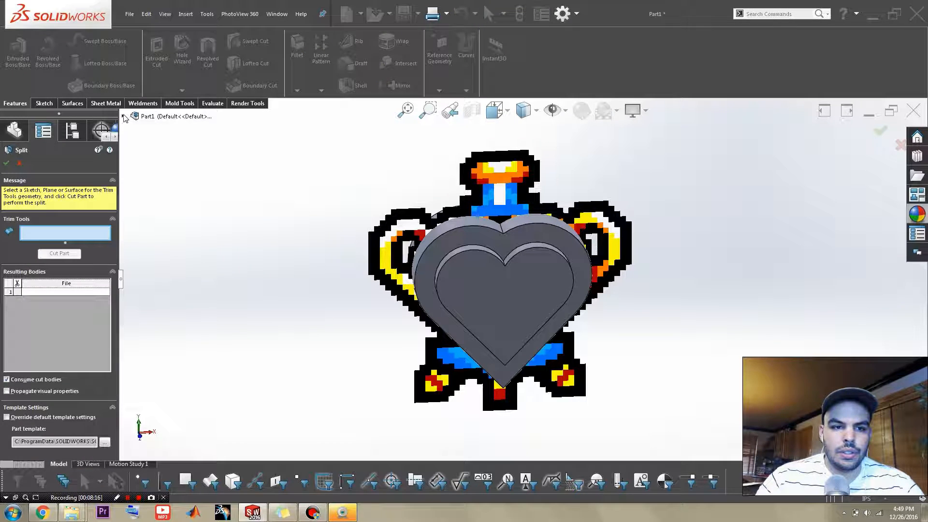
{"action": "left_click", "coordinate": [123, 117]}
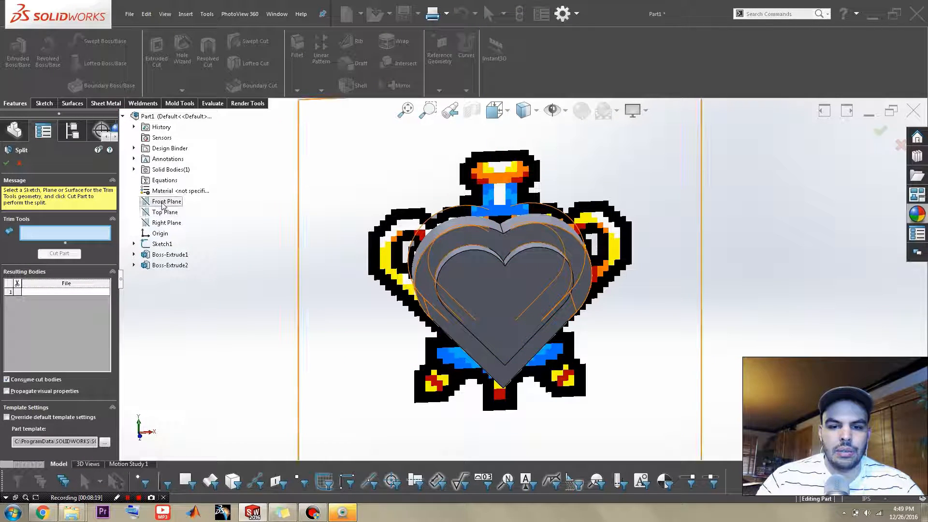
{"action": "left_click", "coordinate": [162, 202]}
{"action": "left_click", "coordinate": [57, 254]}
{"action": "middle_click_drag", "start_coordinate": [356, 284], "coordinate": [474, 302]}
{"action": "left_click", "coordinate": [17, 300]}
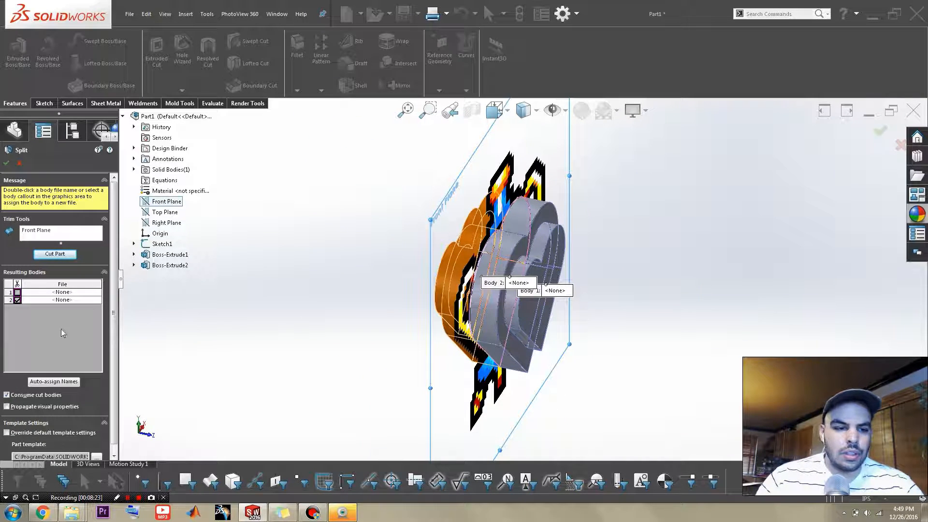
{"action": "left_click", "coordinate": [6, 167]}
Start a sketch on the front face of the raised inner heart.
{"action": "left_click", "coordinate": [357, 267]}
{"action": "key", "text": "ctrl+1"}
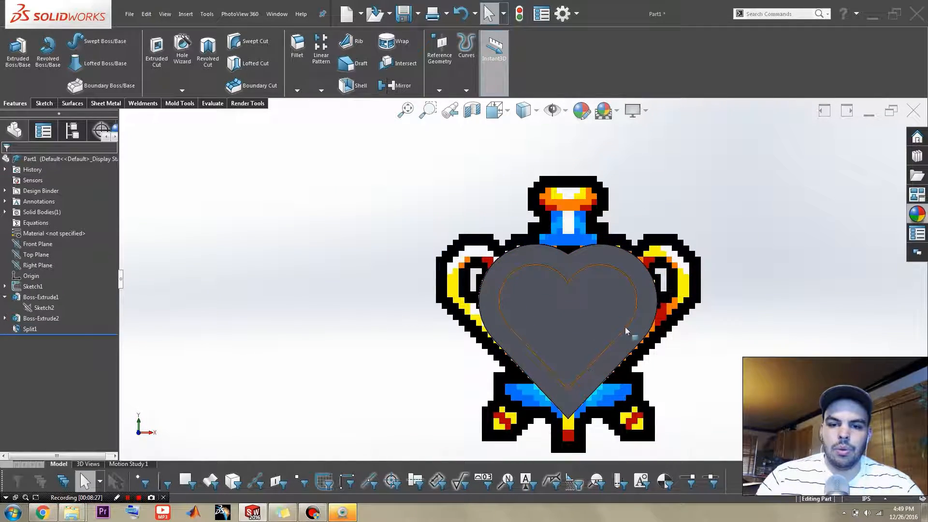
{"action": "scroll", "coordinate": [604, 327], "scroll_direction": "down", "scroll_amount": 3}
{"action": "middle_click_drag", "start_coordinate": [604, 327], "coordinate": [637, 311]}
{"action": "left_click", "coordinate": [635, 308]}
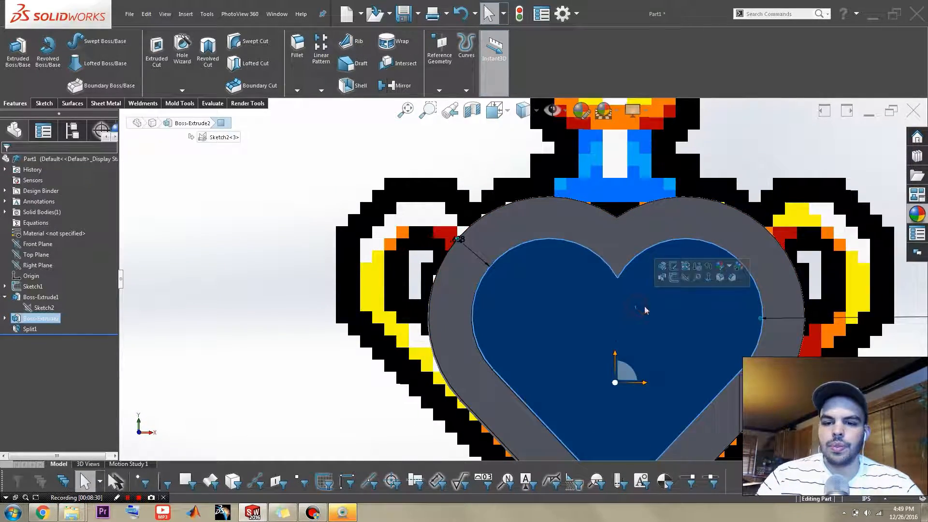
{"action": "left_click", "coordinate": [674, 278]}
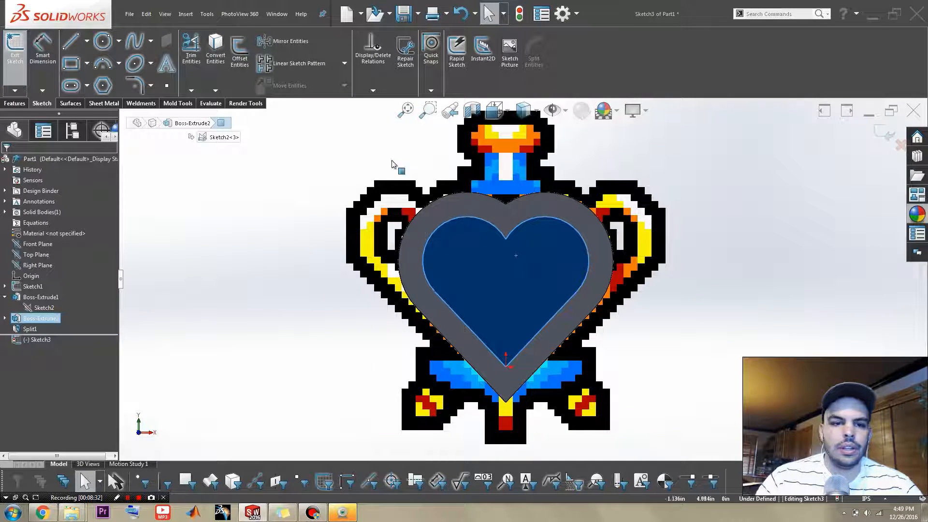
{"action": "left_click", "coordinate": [239, 51]}
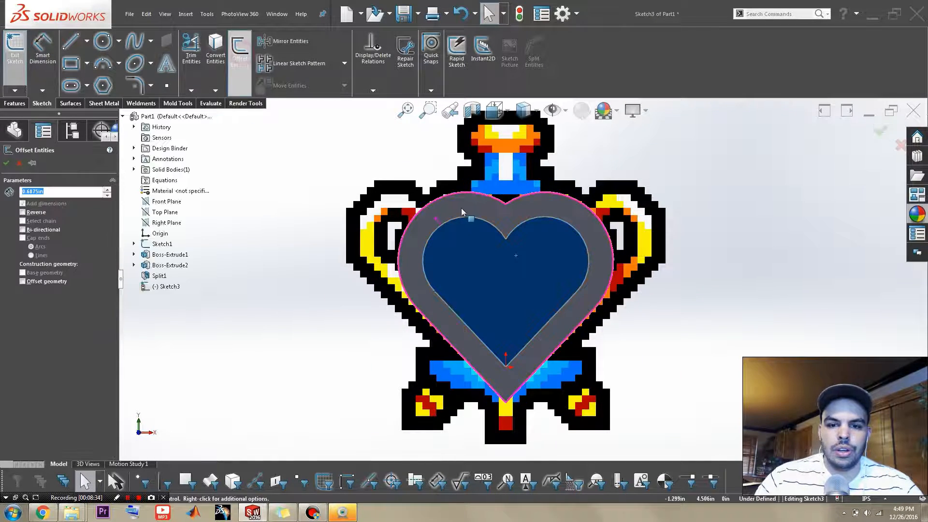
{"action": "scroll", "coordinate": [476, 240], "scroll_direction": "down", "scroll_amount": 2}
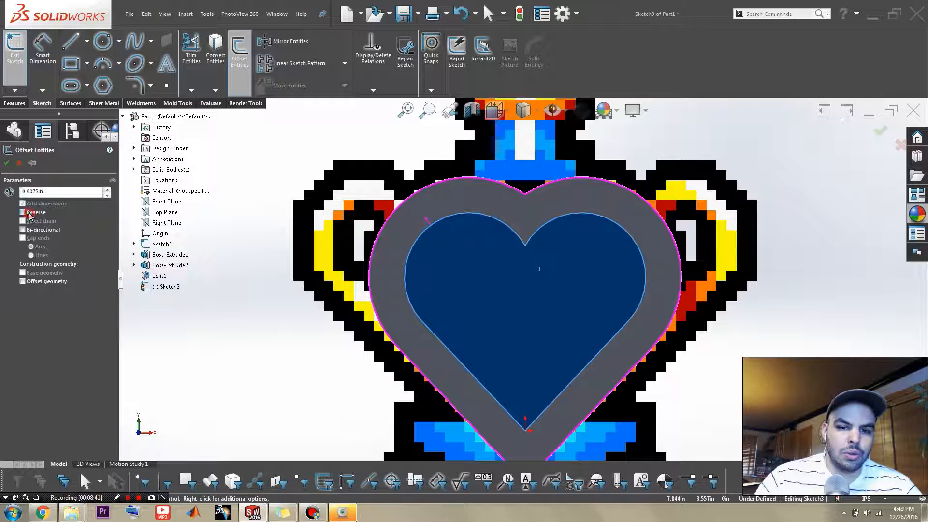
{"action": "type", "text": "0.5"}
{"action": "key", "text": "Return"}
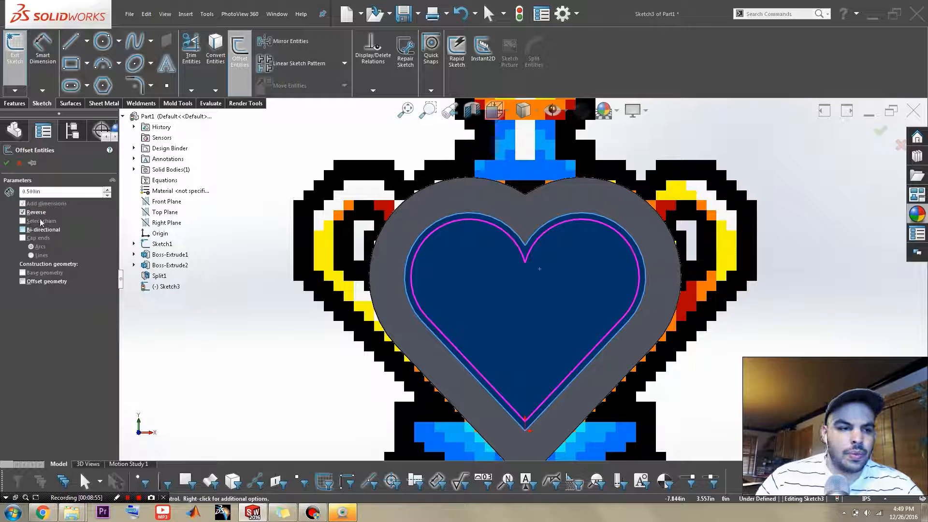
{"action": "left_click", "coordinate": [20, 164]}
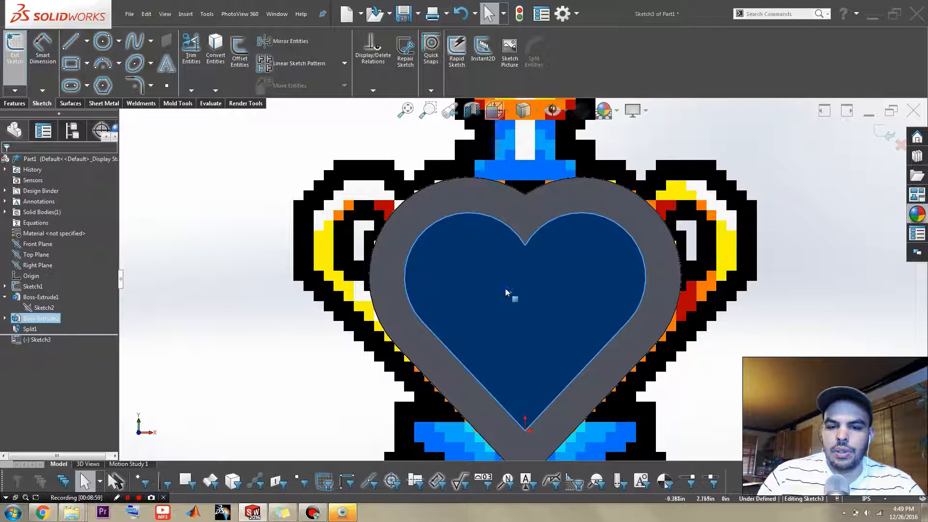
Offset the two lower straight edges of the inner heart inward by 0.6875 in.
{"action": "right_click", "coordinate": [505, 293]}
{"action": "left_click", "coordinate": [240, 52]}
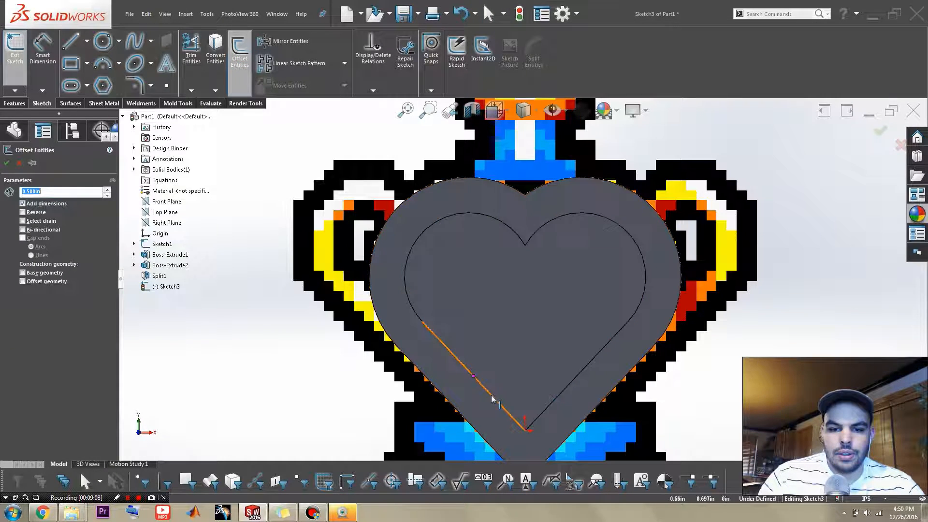
{"action": "left_click", "coordinate": [492, 398]}
{"action": "left_click", "coordinate": [576, 375]}
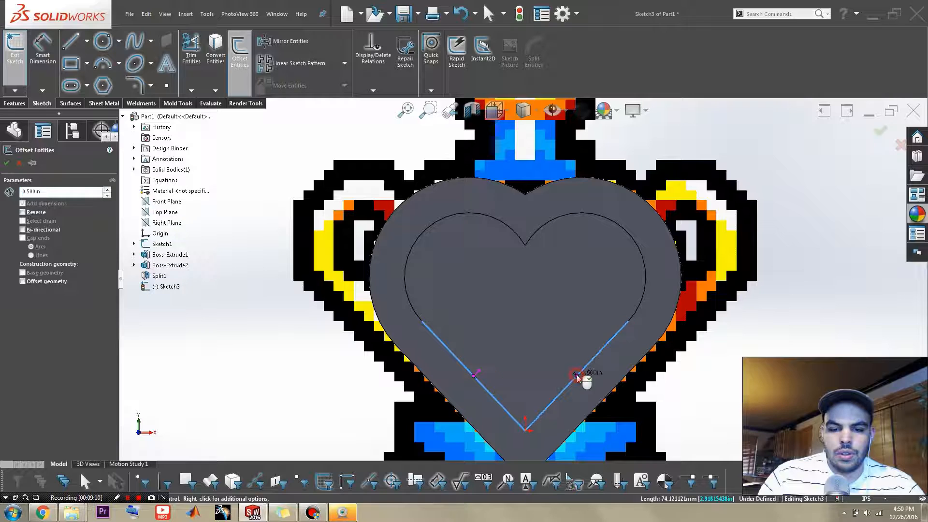
{"action": "left_click", "coordinate": [107, 190]}
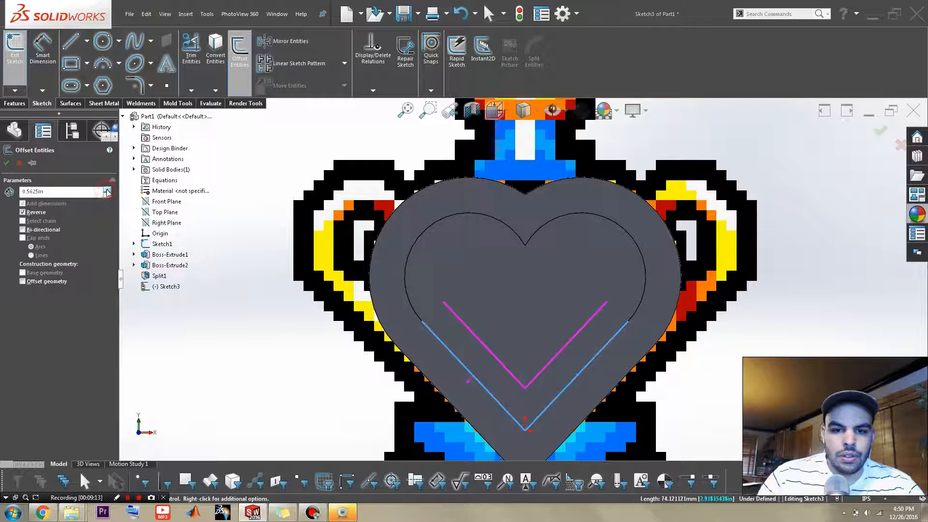
{"action": "left_click", "coordinate": [107, 195]}
{"action": "left_click", "coordinate": [108, 196]}
{"action": "left_click", "coordinate": [107, 191]}
{"action": "left_click", "coordinate": [107, 190]}
{"action": "left_click", "coordinate": [106, 190]}
{"action": "left_click", "coordinate": [106, 190]}
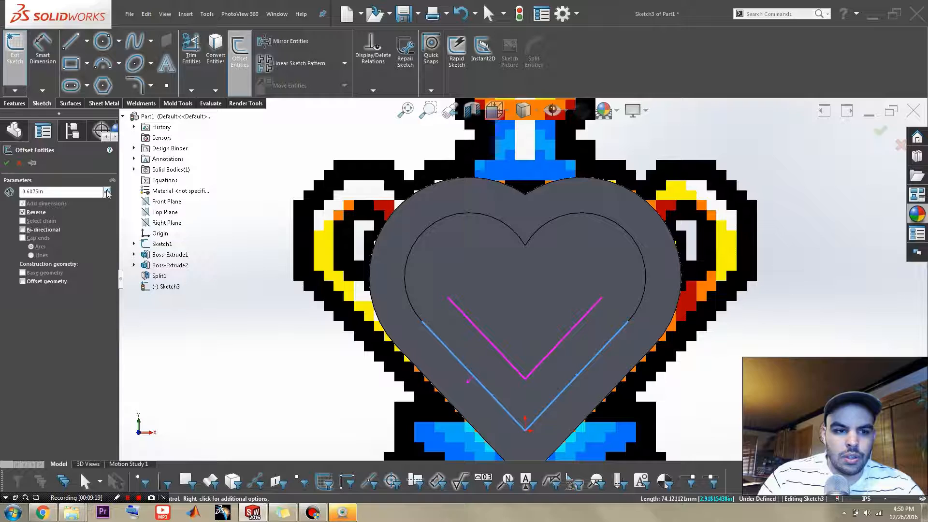
{"action": "mouse_move", "coordinate": [507, 365]}
{"action": "middle_mouse_down"}
{"action": "mouse_move", "coordinate": [491, 311]}
{"action": "mouse_move", "coordinate": [522, 245]}
{"action": "mouse_move", "coordinate": [545, 401]}
{"action": "middle_mouse_up"}
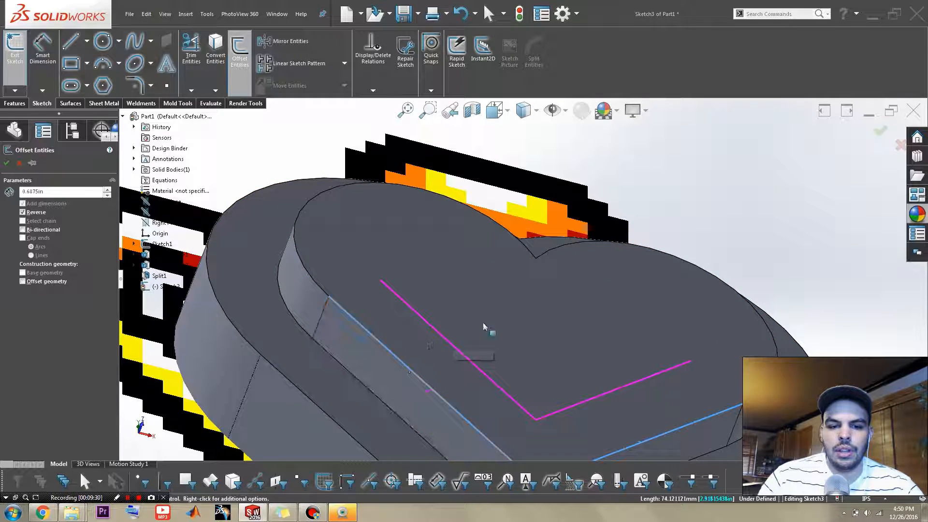
{"action": "scroll", "coordinate": [452, 365], "scroll_direction": "up", "scroll_amount": 5}
{"action": "key", "text": "ctrl+8"}
{"action": "scroll", "coordinate": [511, 300], "scroll_direction": "up", "scroll_amount": 1}
{"action": "scroll", "coordinate": [510, 300], "scroll_direction": "down", "scroll_amount": 4}
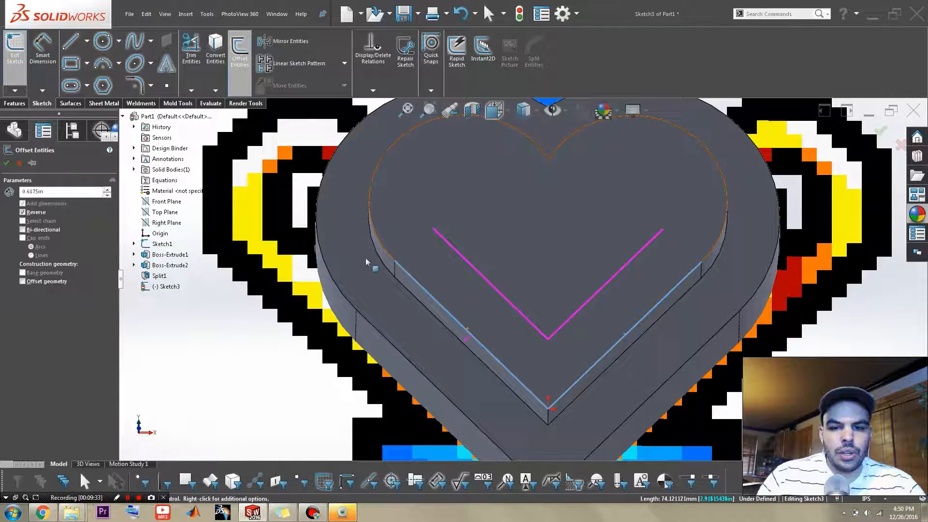
{"action": "left_click", "coordinate": [6, 162]}
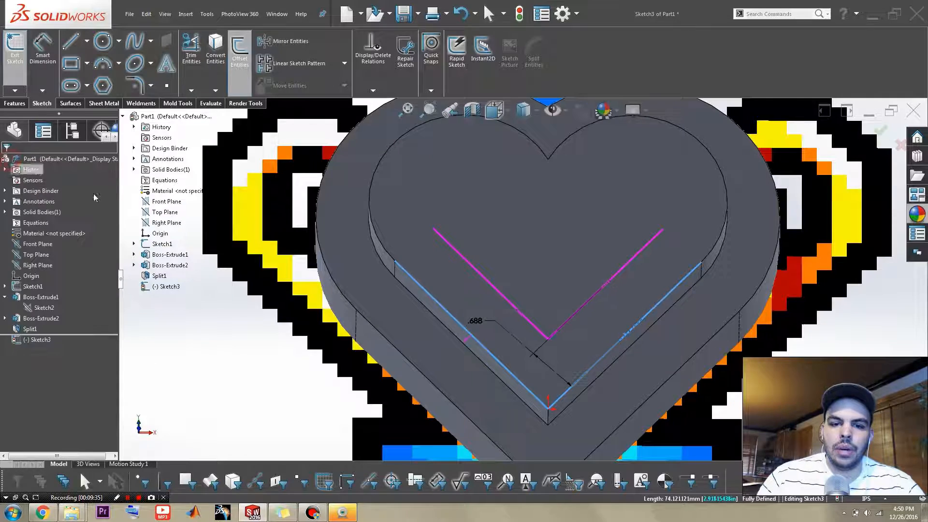
Try a three-point arc from the upper end of the left offset line toward the heart's centre.
{"action": "scroll", "coordinate": [526, 280], "scroll_direction": "up", "scroll_amount": 3}
{"action": "scroll", "coordinate": [548, 261], "scroll_direction": "down", "scroll_amount": 5}
{"action": "scroll", "coordinate": [548, 260], "scroll_direction": "down", "scroll_amount": 1}
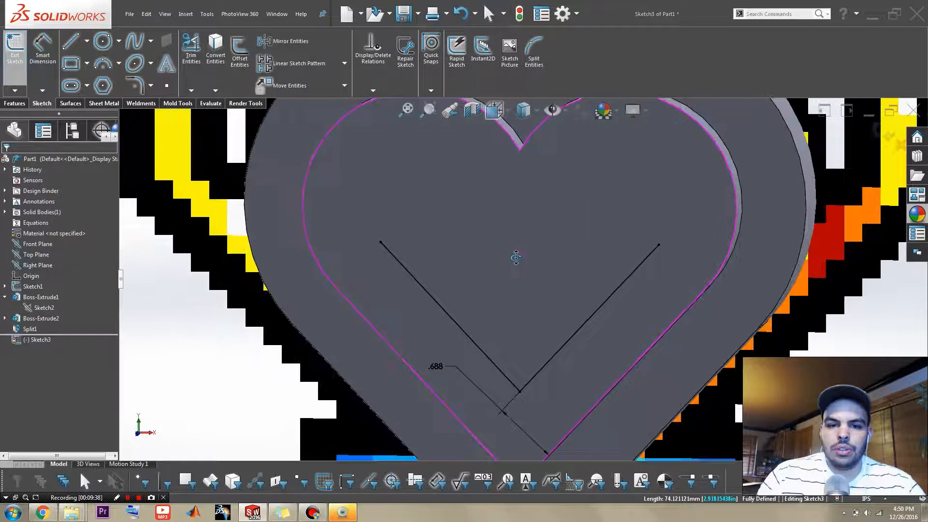
{"action": "right_click_drag", "start_coordinate": [515, 257], "coordinate": [590, 264]}
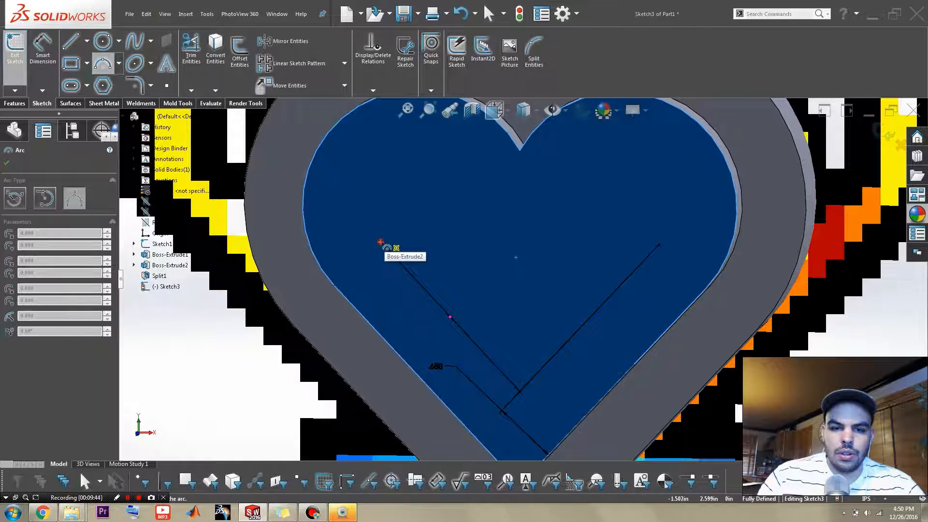
{"action": "left_click", "coordinate": [381, 242]}
{"action": "left_click", "coordinate": [518, 213]}
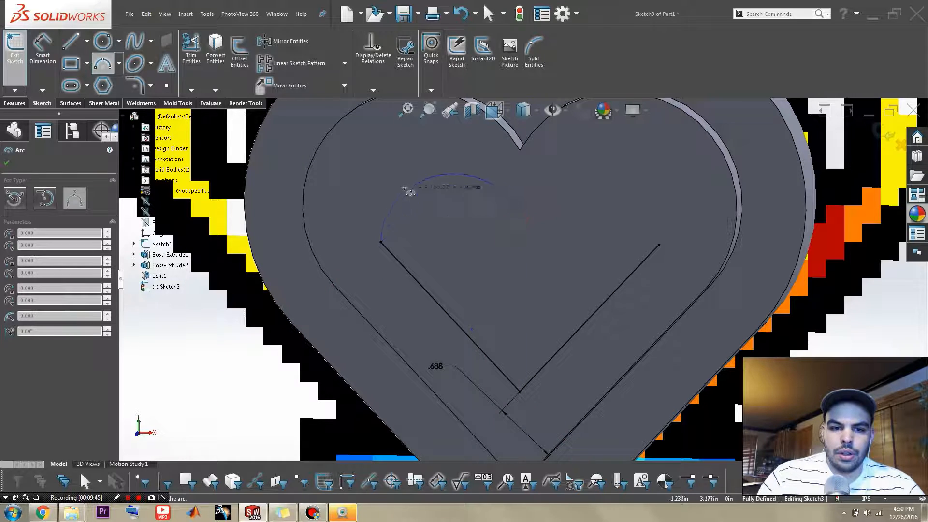
{"action": "left_click", "coordinate": [408, 186]}
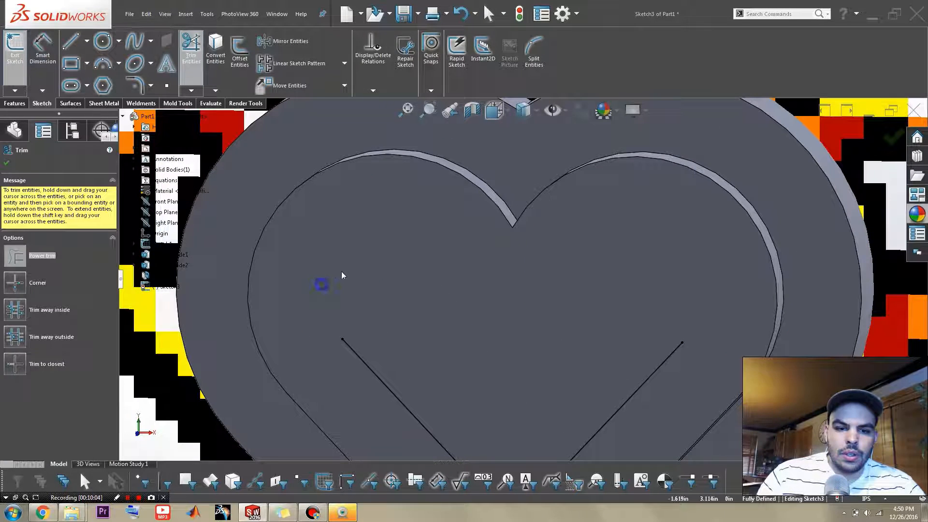
Draw a three-point spline from the left offset line's upper end, curving over to the centre below the heart's notch.
{"action": "right_click_drag", "start_coordinate": [342, 272], "coordinate": [362, 253]}
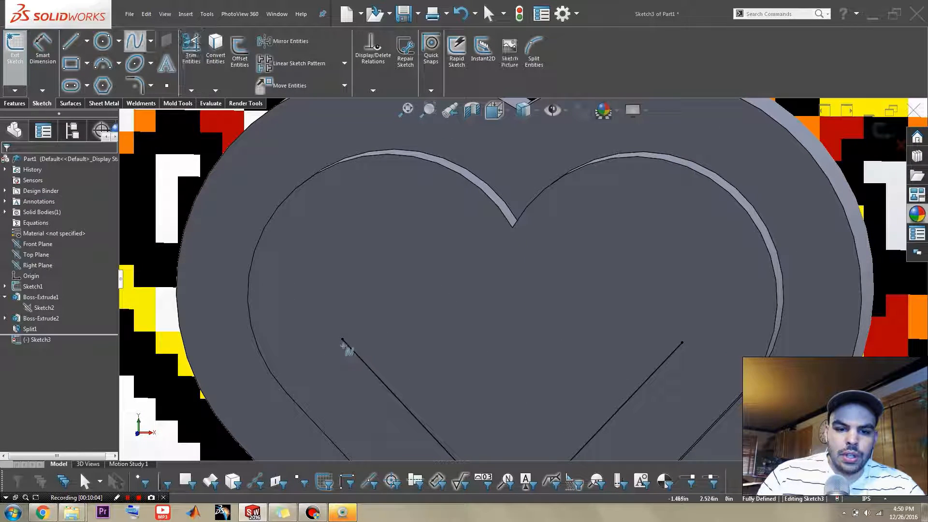
{"action": "left_click", "coordinate": [343, 340]}
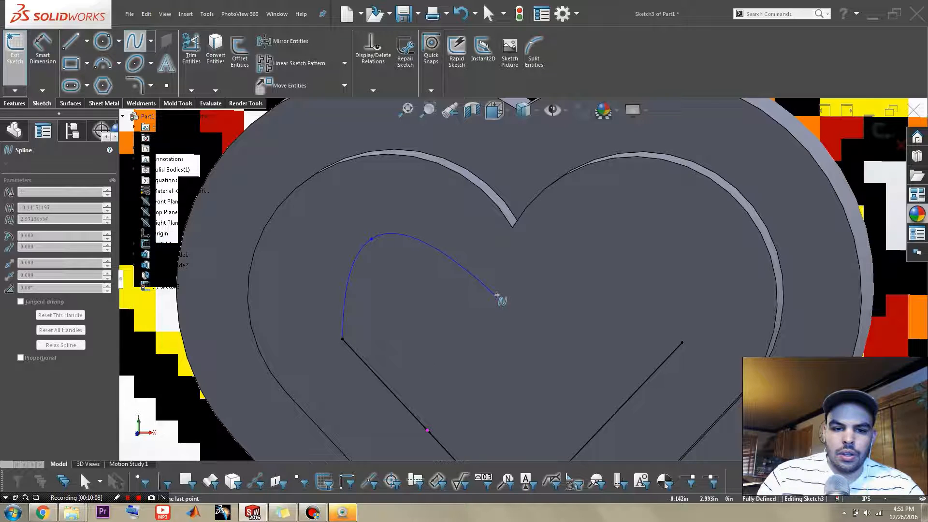
{"action": "double_click", "coordinate": [513, 300]}
{"action": "key", "text": "Escape"}
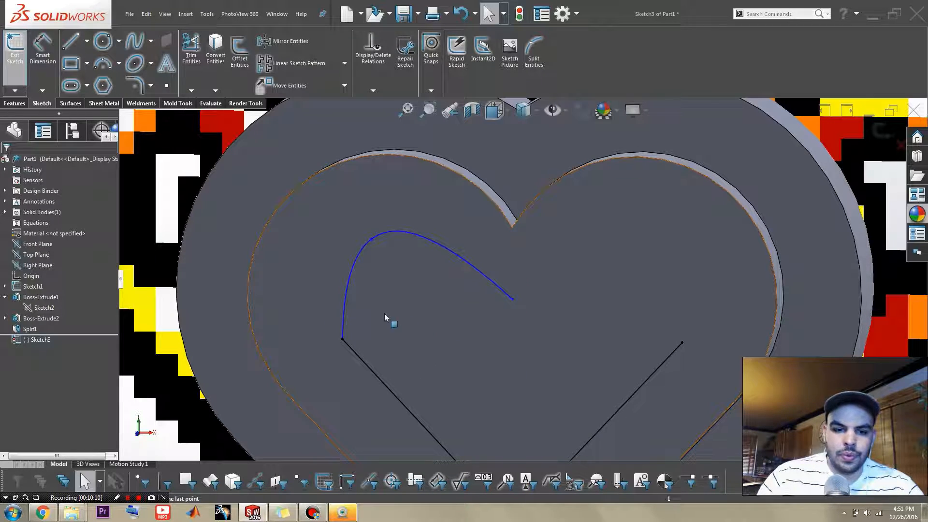
Make the spline tangent to the left offset line.
{"action": "left_click", "coordinate": [345, 323]}
{"action": "left_click", "coordinate": [370, 366], "text": "ctrl"}
{"action": "left_click", "coordinate": [409, 330]}
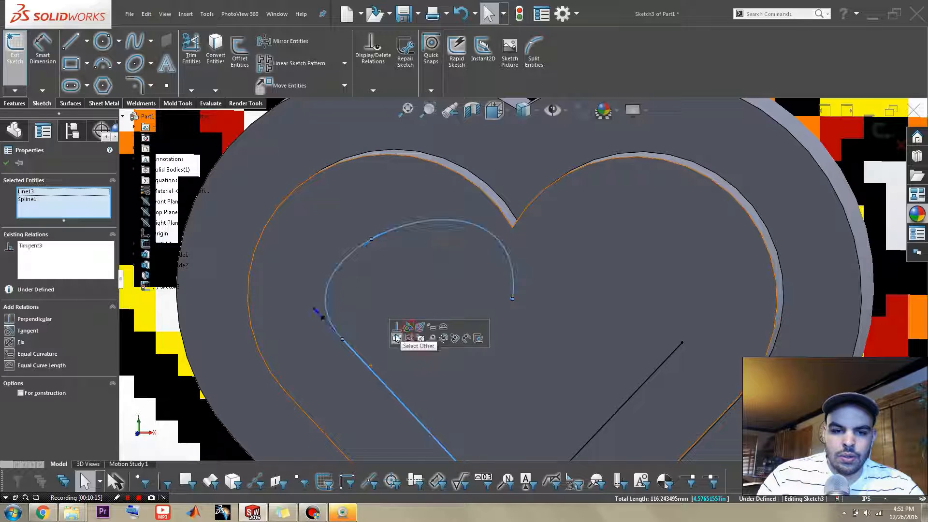
Reshape the spline into a rounded lobe by moving its middle point to about X -1.51, Y 3.49 in and adjusting its tangent handles.
{"action": "scroll", "coordinate": [405, 280], "scroll_direction": "down", "scroll_amount": 3}
{"action": "scroll", "coordinate": [400, 244], "scroll_direction": "up", "scroll_amount": 3}
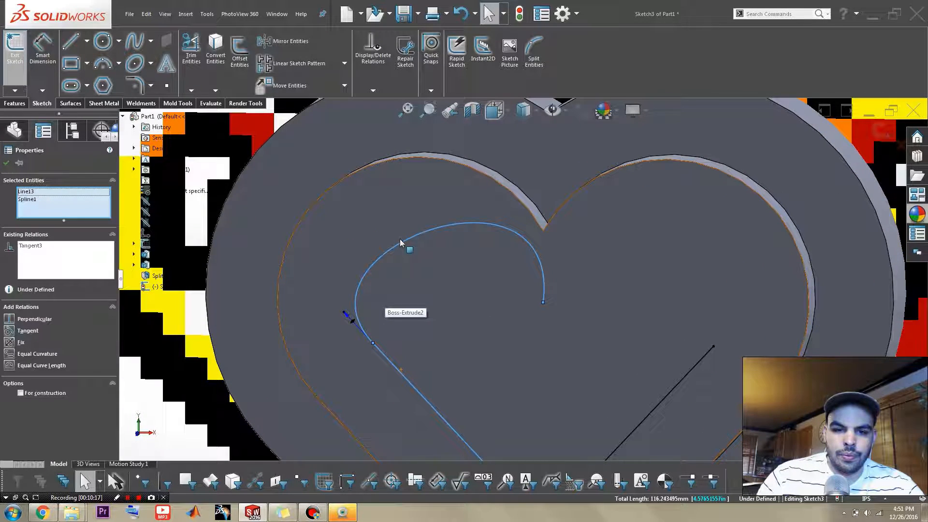
{"action": "left_click_drag", "start_coordinate": [402, 242], "coordinate": [371, 240]}
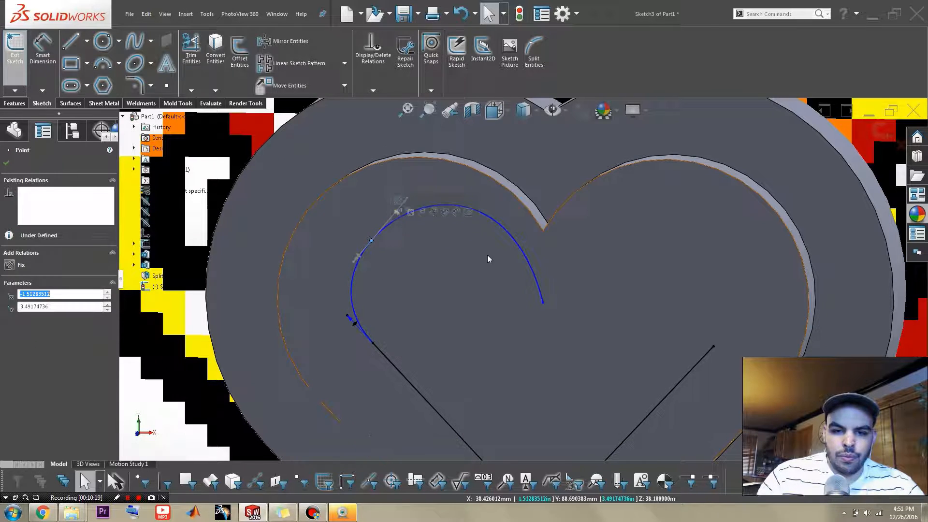
{"action": "left_click", "coordinate": [533, 265]}
{"action": "left_click_drag", "start_coordinate": [508, 245], "coordinate": [497, 247]}
{"action": "left_click_drag", "start_coordinate": [391, 216], "coordinate": [392, 222]}
{"action": "scroll", "coordinate": [487, 274], "scroll_direction": "up", "scroll_amount": 2}
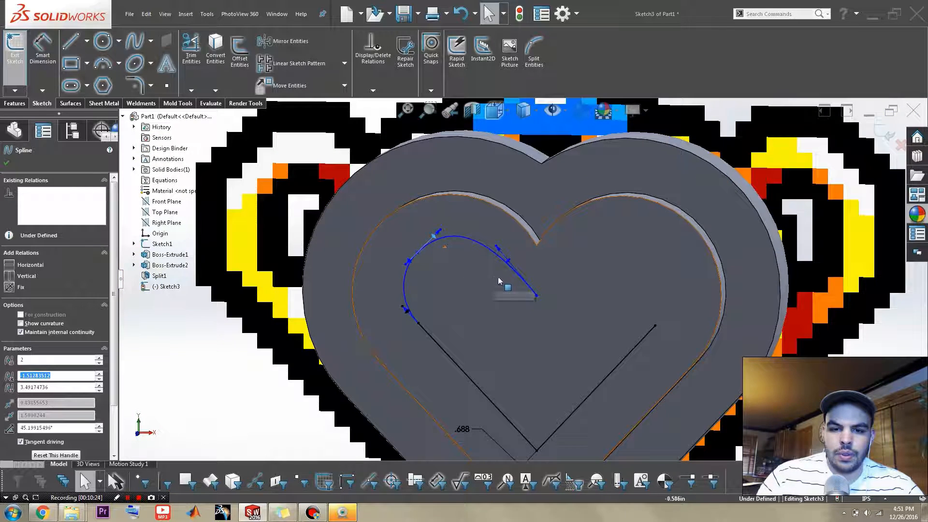
{"action": "left_click_drag", "start_coordinate": [511, 263], "coordinate": [505, 269]}
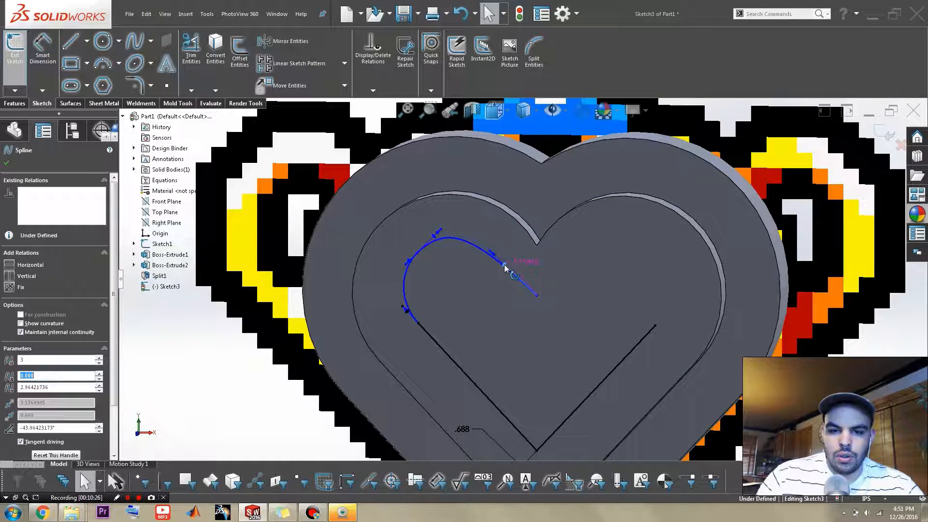
{"action": "scroll", "coordinate": [544, 310], "scroll_direction": "up", "scroll_amount": 3}
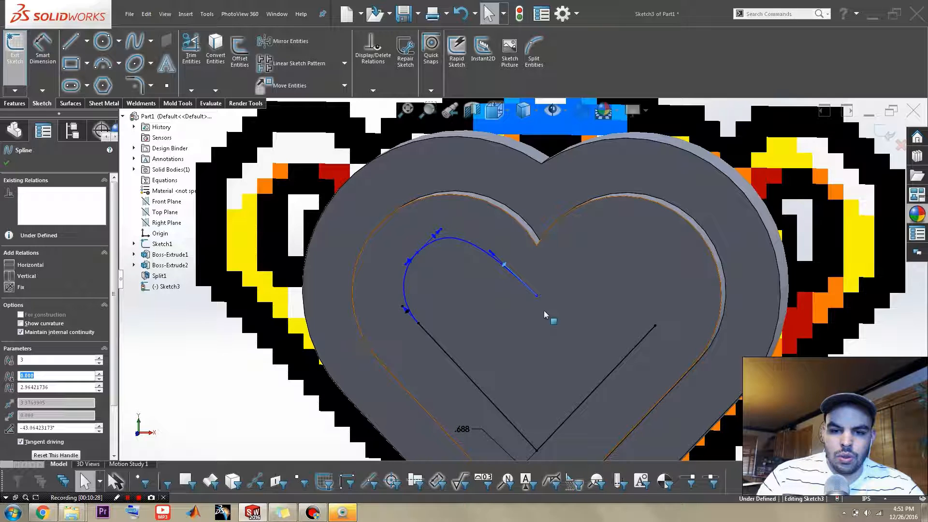
Align the spline's centre end point vertically with the lower corner where the offset lines meet.
{"action": "left_click", "coordinate": [532, 289]}
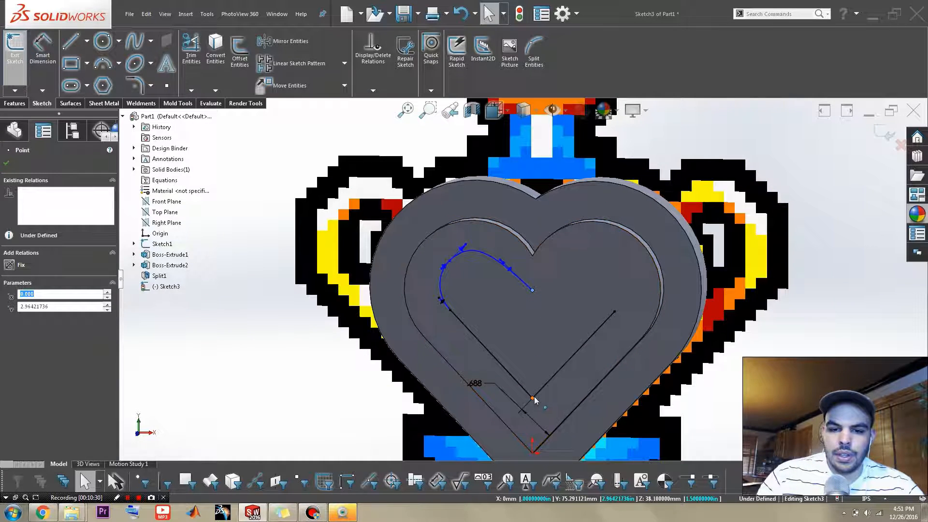
{"action": "left_click", "coordinate": [532, 398], "text": "ctrl"}
{"action": "key", "text": "Escape"}
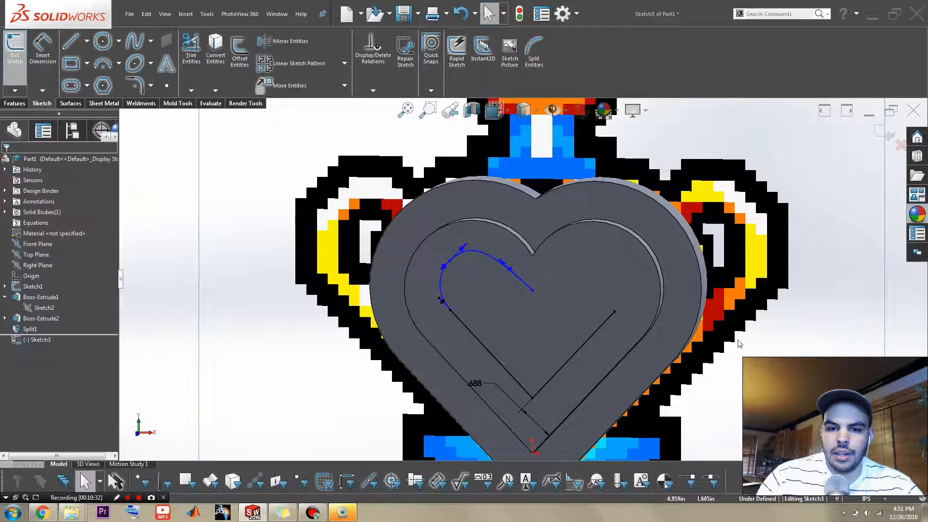
Dimension the vertical distance between the raised heart's notch and the spline's centre end point as 0.500 in.
{"action": "scroll", "coordinate": [623, 305], "scroll_direction": "down", "scroll_amount": 3}
{"action": "left_click", "coordinate": [457, 280]}
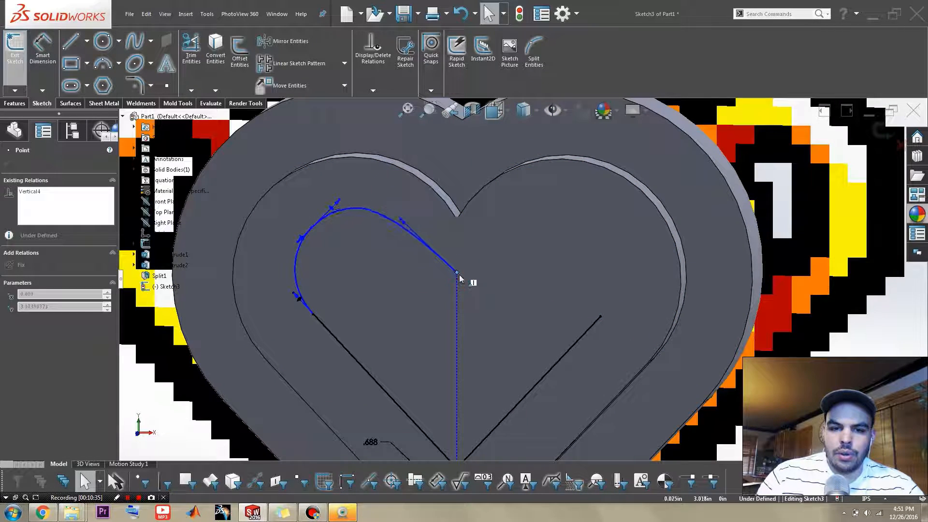
{"action": "right_click_drag", "start_coordinate": [472, 279], "coordinate": [467, 222]}
{"action": "left_click", "coordinate": [457, 281]}
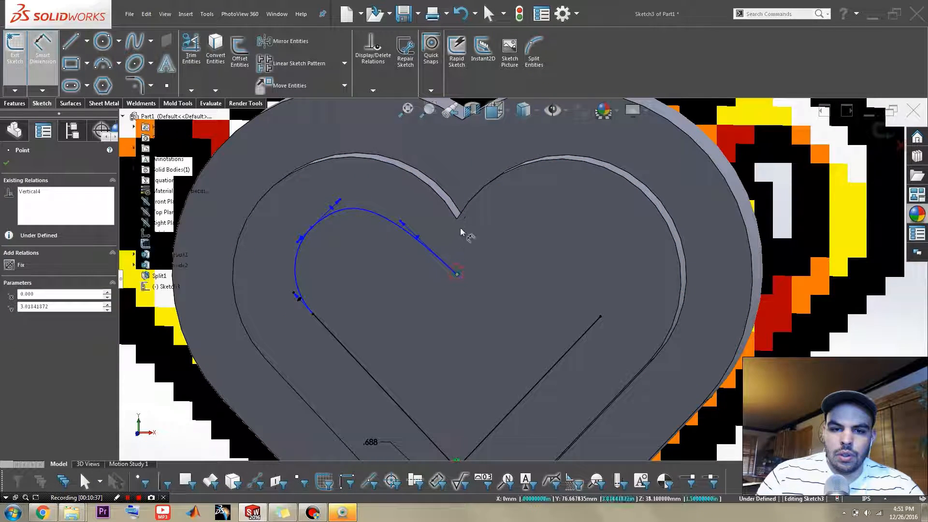
{"action": "left_click", "coordinate": [457, 218]}
{"action": "left_click", "coordinate": [499, 241]}
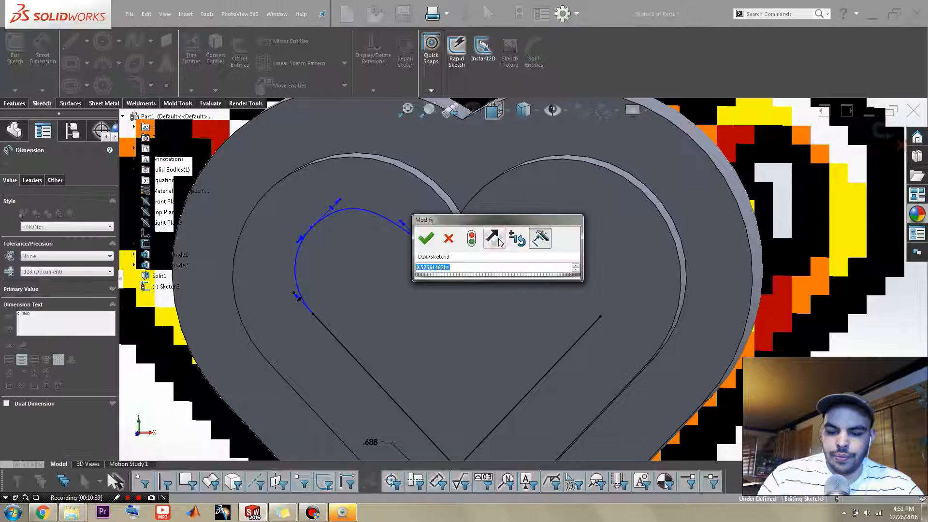
{"action": "key", "text": "Return"}
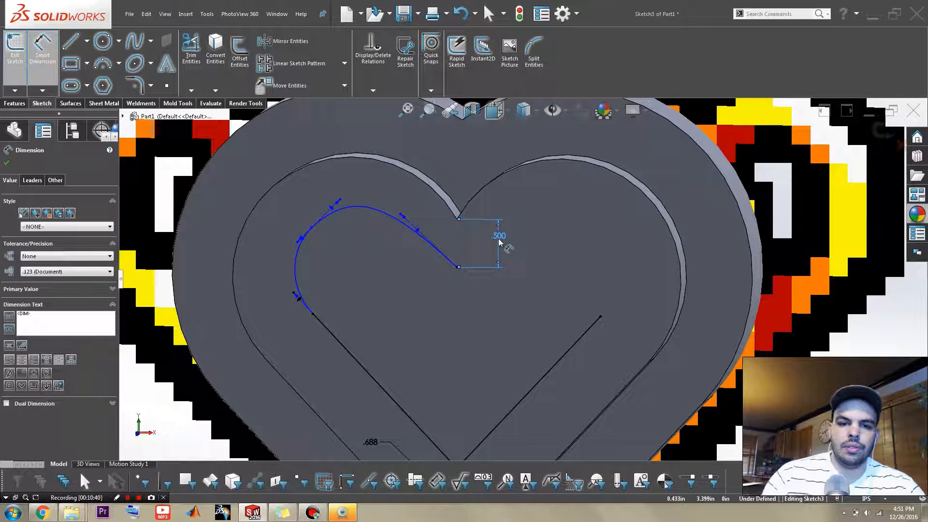
{"action": "key", "text": "Escape"}
Adjust the tangent handle at the spline's centre end and delete the spline's middle point.
{"action": "scroll", "coordinate": [404, 234], "scroll_direction": "down", "scroll_amount": 2}
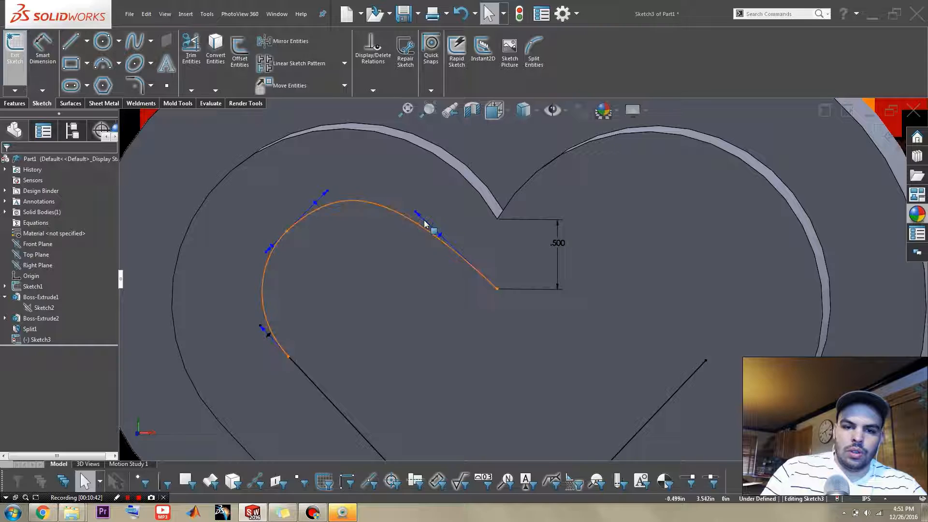
{"action": "mouse_move", "coordinate": [418, 213]}
{"action": "left_mouse_down"}
{"action": "mouse_move", "coordinate": [416, 223]}
{"action": "mouse_move", "coordinate": [427, 216]}
{"action": "left_mouse_up"}
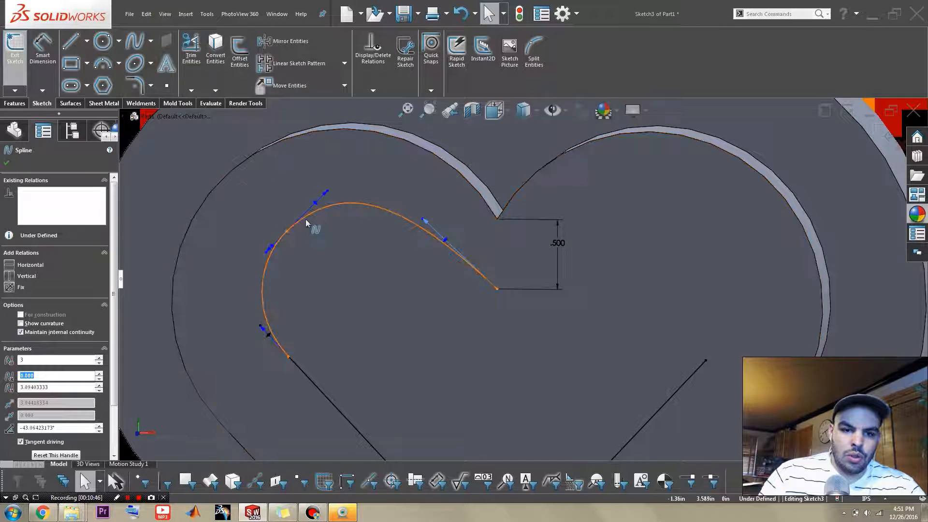
{"action": "left_click", "coordinate": [287, 231]}
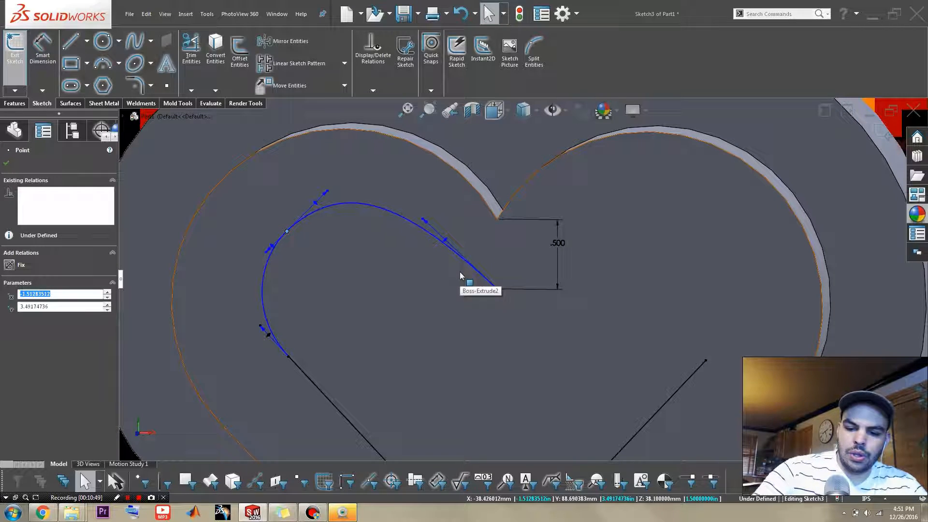
{"action": "key", "text": "Escape"}
{"action": "scroll", "coordinate": [436, 266], "scroll_direction": "up", "scroll_amount": 2}
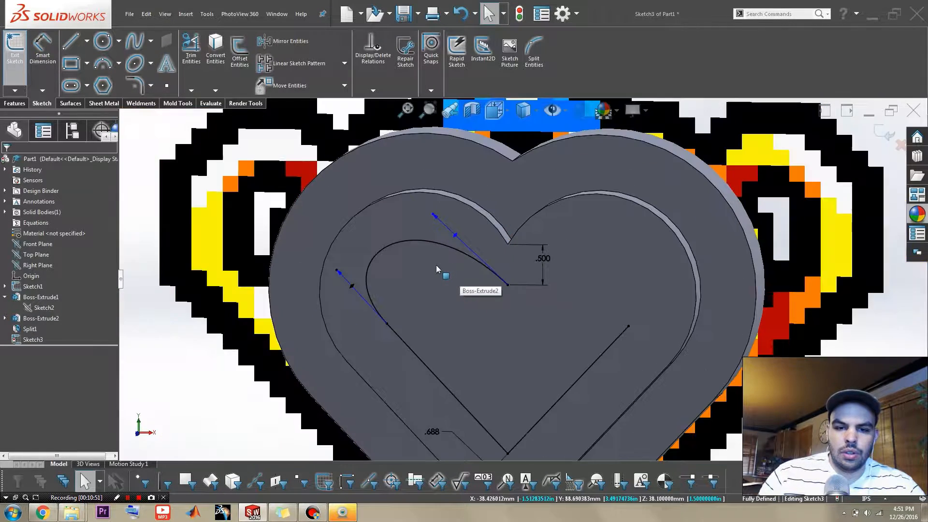
Reshape the two-point spline into a smooth, slightly smaller heart lobe by adjusting the tangent handles at both of its ends.
{"action": "scroll", "coordinate": [436, 265], "scroll_direction": "down", "scroll_amount": 2}
{"action": "left_click", "coordinate": [464, 268]}
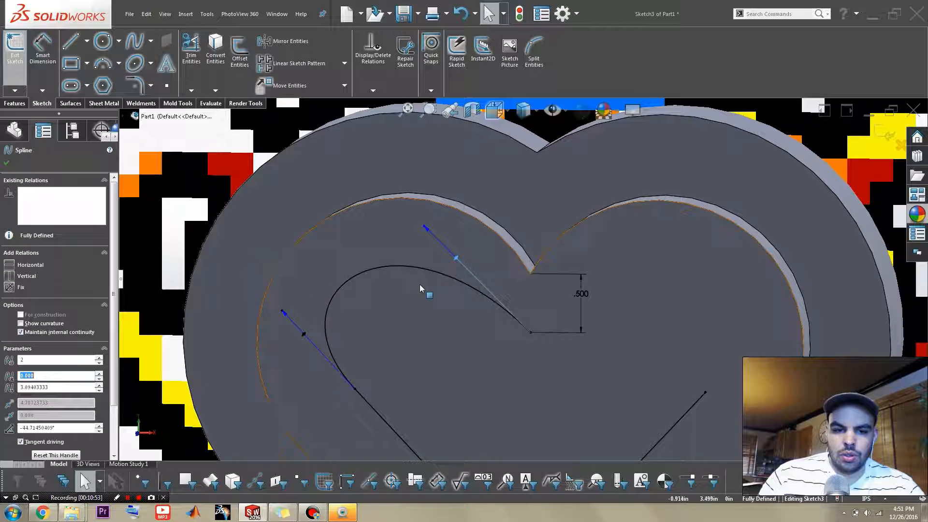
{"action": "left_click_drag", "start_coordinate": [425, 227], "coordinate": [444, 224]}
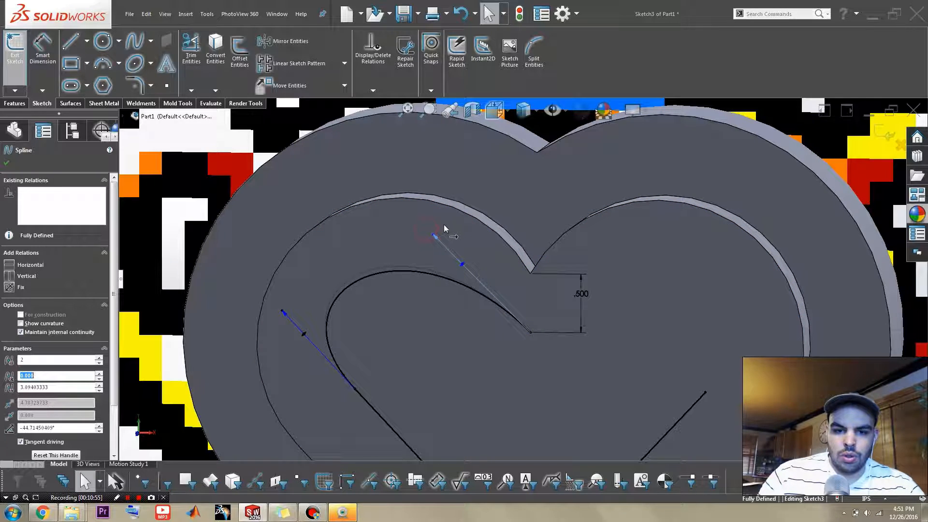
{"action": "left_click_drag", "start_coordinate": [460, 261], "coordinate": [433, 257]}
{"action": "left_click_drag", "start_coordinate": [283, 314], "coordinate": [317, 346]}
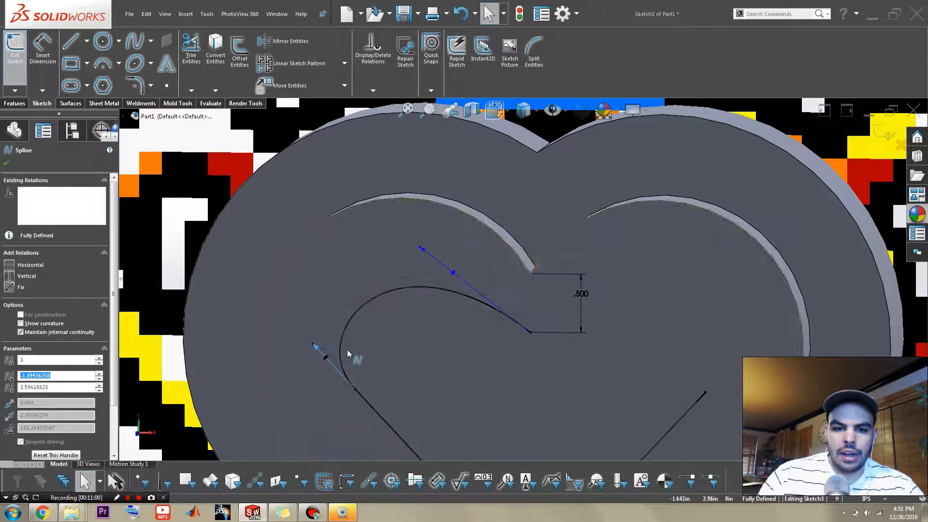
{"action": "key", "text": "f"}
{"action": "key", "text": "Escape"}
{"action": "scroll", "coordinate": [524, 320], "scroll_direction": "down", "scroll_amount": 5}
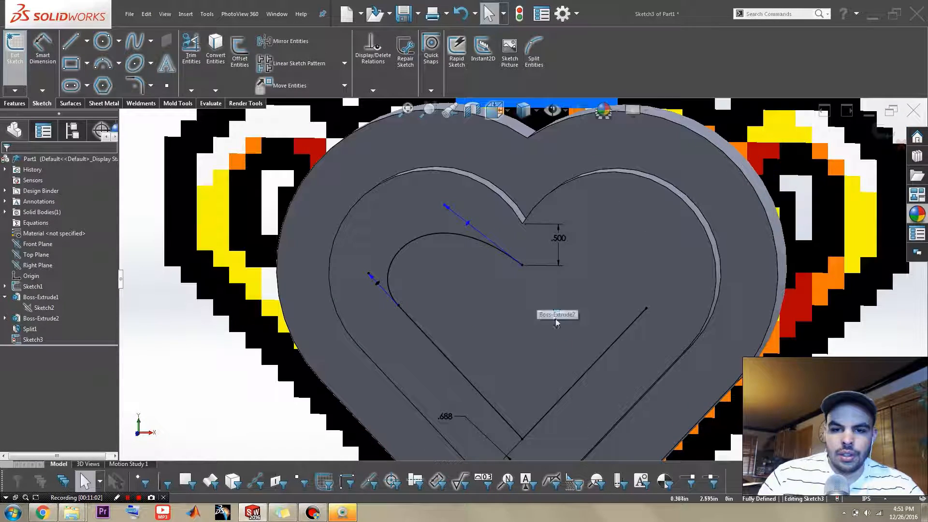
Draw a vertical construction line from the lower corner of the offset lines up to the spline's centre end point.
{"action": "scroll", "coordinate": [555, 321], "scroll_direction": "up", "scroll_amount": 2}
{"action": "right_click_drag", "start_coordinate": [556, 334], "coordinate": [528, 311]}
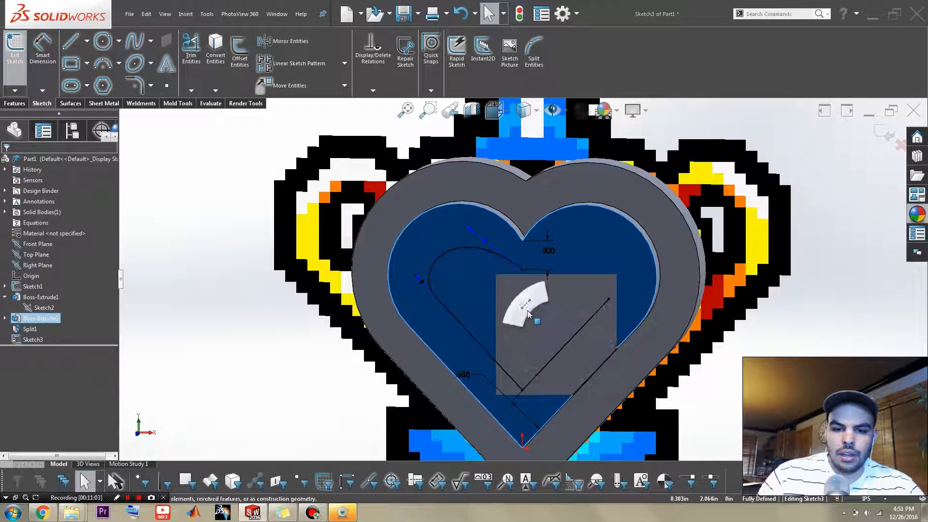
{"action": "left_click", "coordinate": [523, 389]}
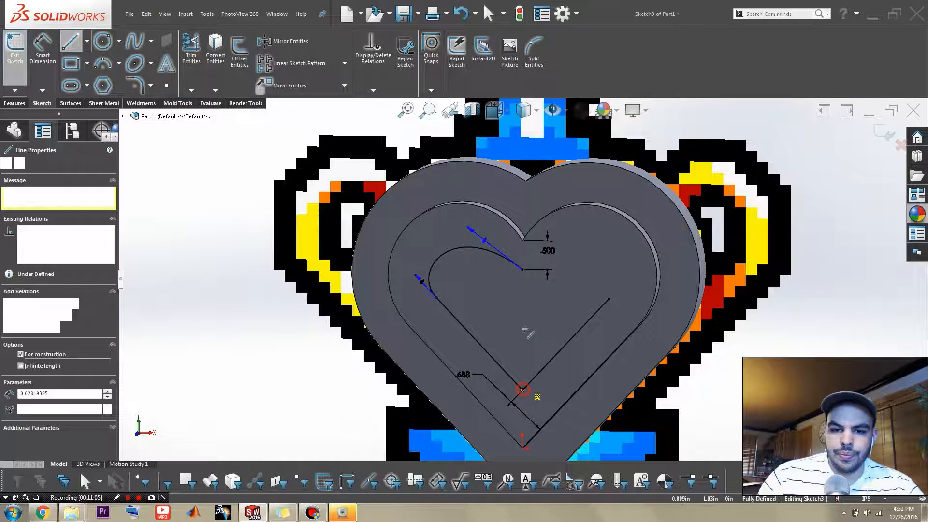
{"action": "left_click", "coordinate": [523, 268]}
{"action": "key", "text": "Escape"}
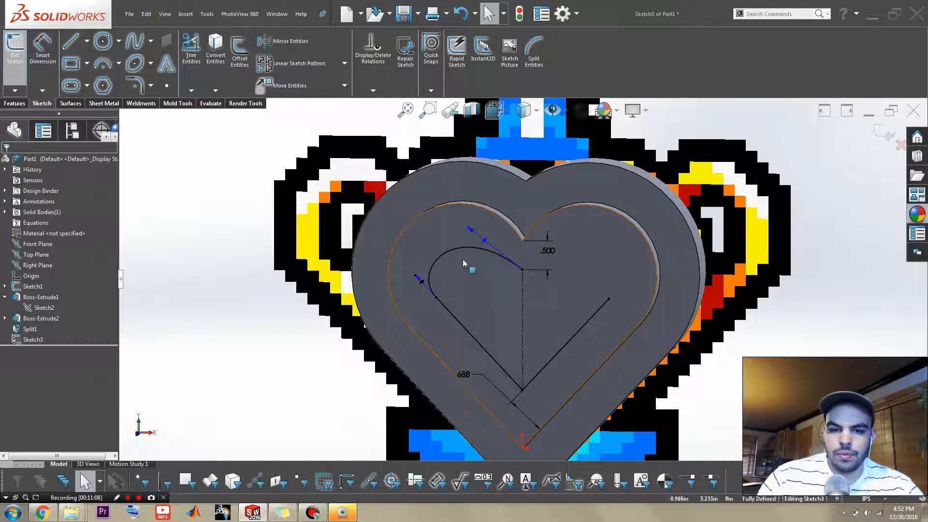
Mirror the spline about the vertical construction line to close the small heart, and exit the sketch.
{"action": "mouse_move", "coordinate": [433, 235]}
{"action": "left_mouse_down"}
{"action": "mouse_move", "coordinate": [531, 300]}
{"action": "mouse_move", "coordinate": [530, 286]}
{"action": "left_mouse_up"}
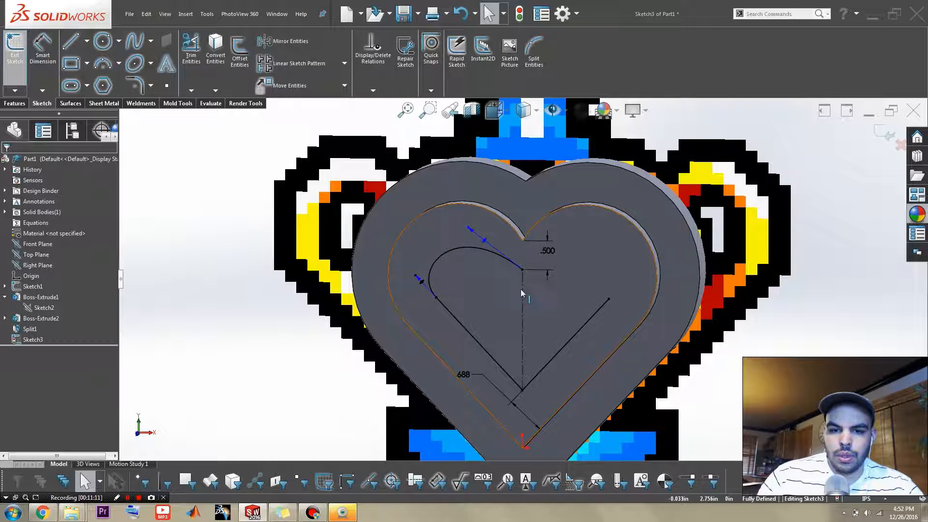
{"action": "left_click", "coordinate": [522, 290]}
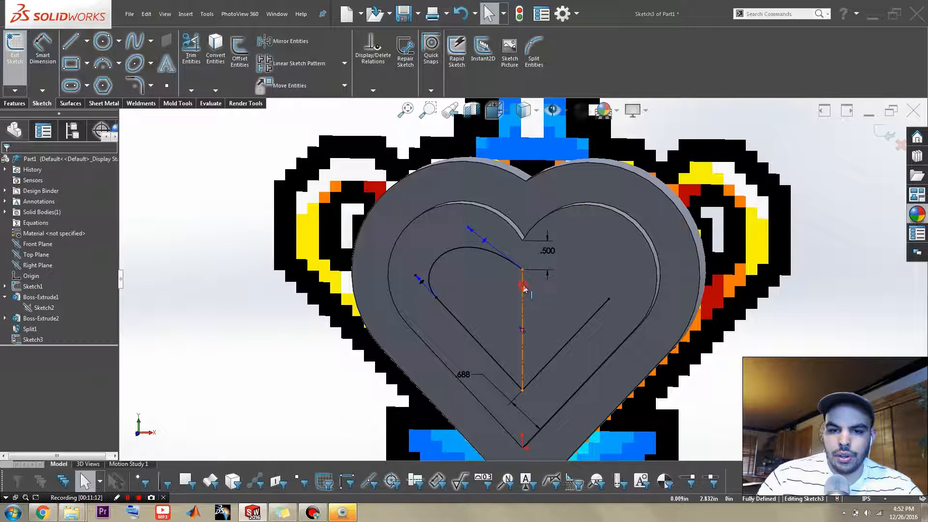
{"action": "left_click", "coordinate": [448, 244], "text": "ctrl"}
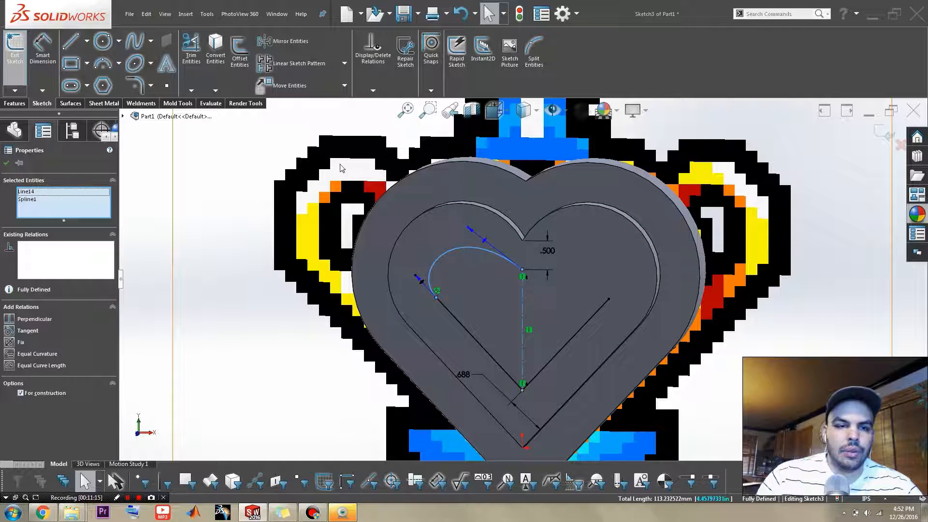
{"action": "left_click", "coordinate": [283, 42]}
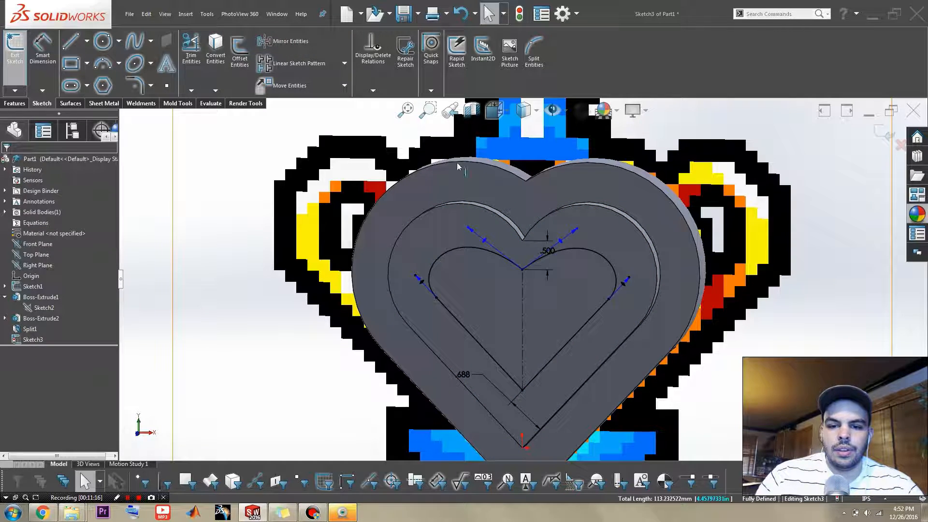
{"action": "left_click", "coordinate": [876, 137]}
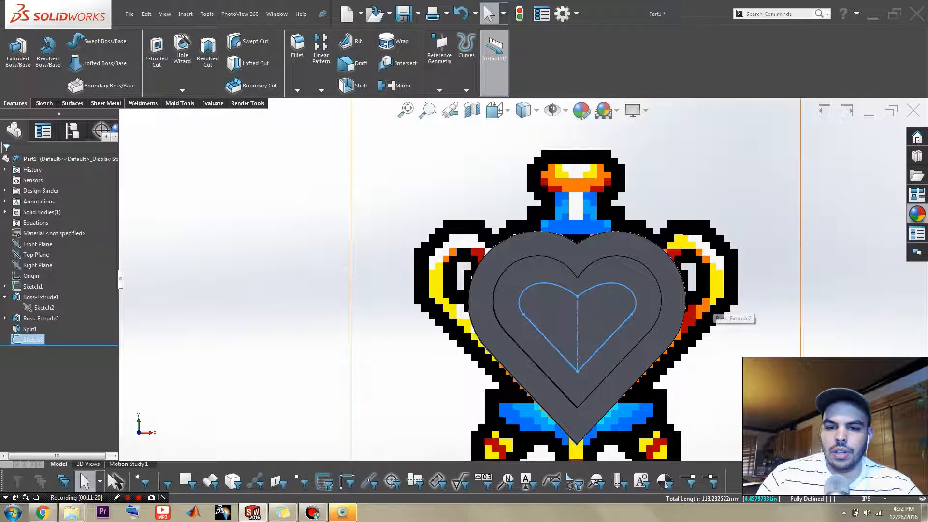
{"action": "left_click", "coordinate": [847, 336]}
Delete the front face and all side faces of the raised heart using Delete Face with the Delete option.
{"action": "mouse_move", "coordinate": [846, 335]}
{"action": "middle_mouse_down"}
{"action": "mouse_move", "coordinate": [652, 272]}
{"action": "mouse_move", "coordinate": [611, 305]}
{"action": "mouse_move", "coordinate": [590, 274]}
{"action": "middle_mouse_up"}
{"action": "scroll", "coordinate": [623, 328], "scroll_direction": "up", "scroll_amount": 2}
{"action": "scroll", "coordinate": [623, 328], "scroll_direction": "down", "scroll_amount": 1}
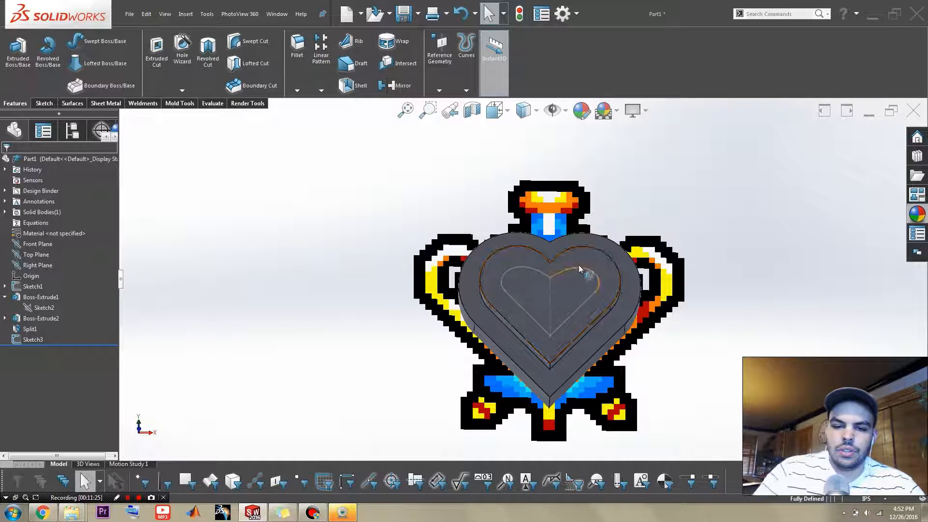
{"action": "scroll", "coordinate": [577, 265], "scroll_direction": "down", "scroll_amount": 3}
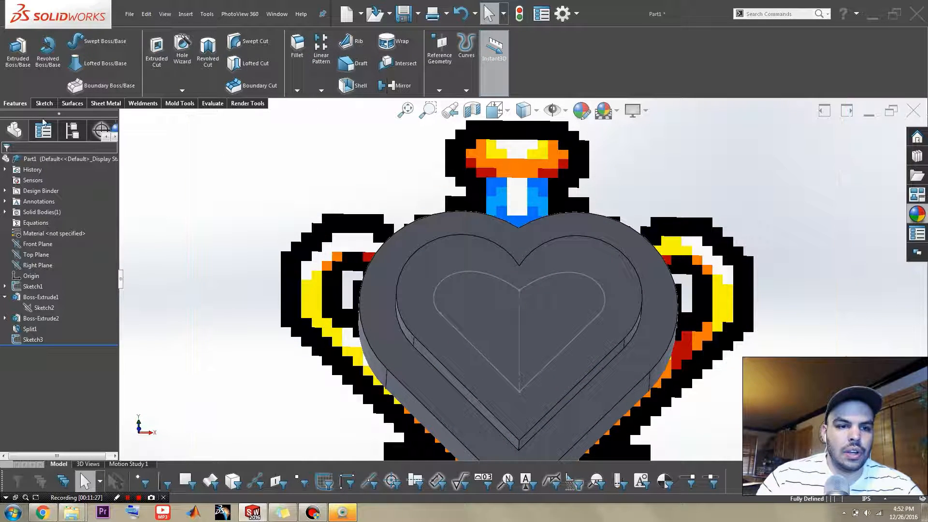
{"action": "left_click", "coordinate": [43, 103]}
{"action": "left_click", "coordinate": [71, 103]}
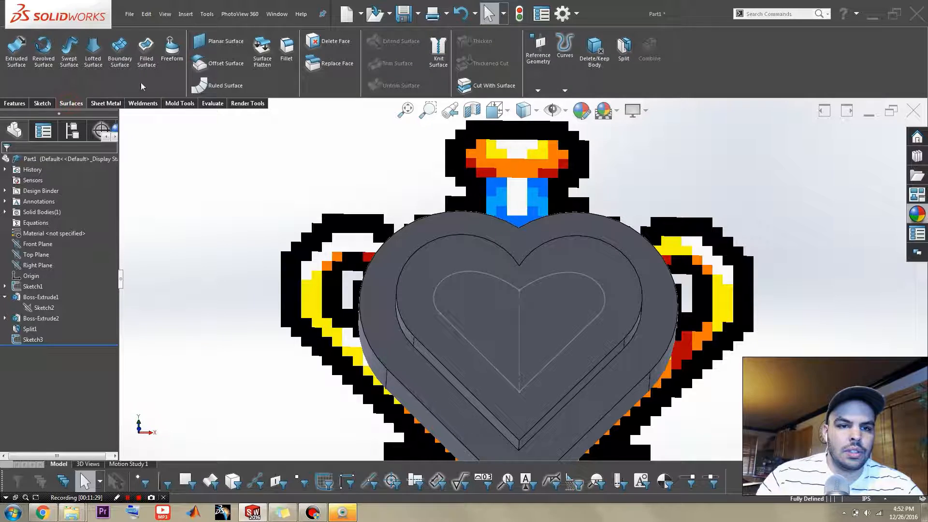
{"action": "left_click", "coordinate": [329, 41]}
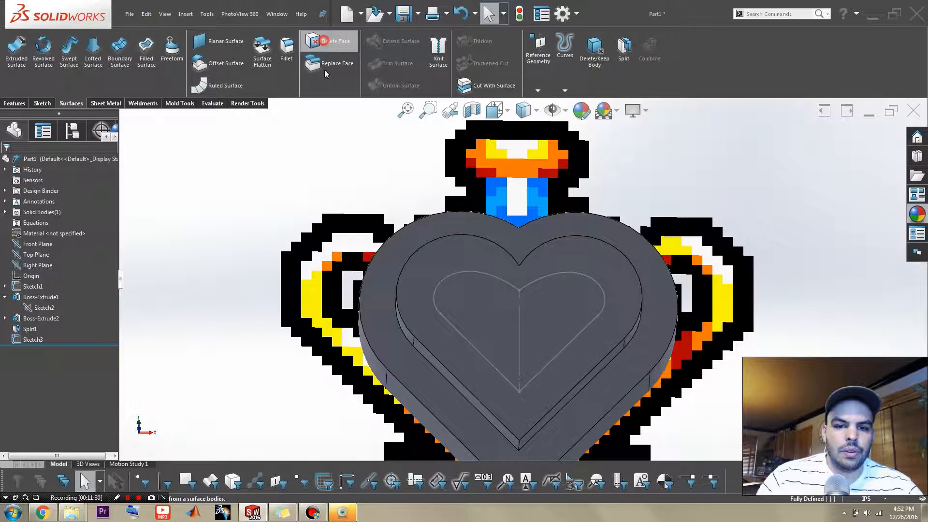
{"action": "left_click", "coordinate": [411, 263]}
{"action": "middle_click_drag", "start_coordinate": [444, 366], "coordinate": [444, 287]}
{"action": "left_click", "coordinate": [478, 380]}
{"action": "left_click", "coordinate": [524, 383]}
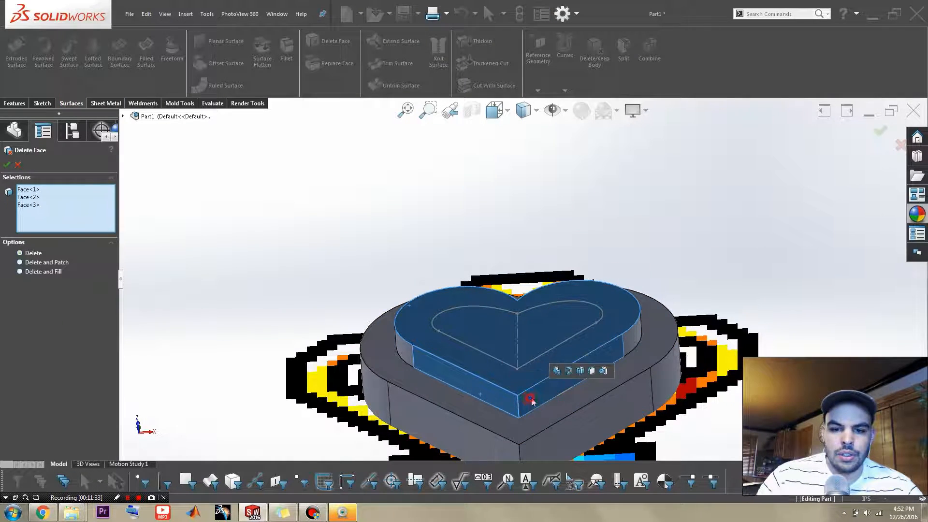
{"action": "scroll", "coordinate": [626, 331], "scroll_direction": "down", "scroll_amount": 3}
{"action": "middle_click_drag", "start_coordinate": [625, 330], "coordinate": [404, 255]}
{"action": "left_click", "coordinate": [596, 296]}
{"action": "left_click", "coordinate": [597, 296]}
{"action": "left_click", "coordinate": [595, 296]}
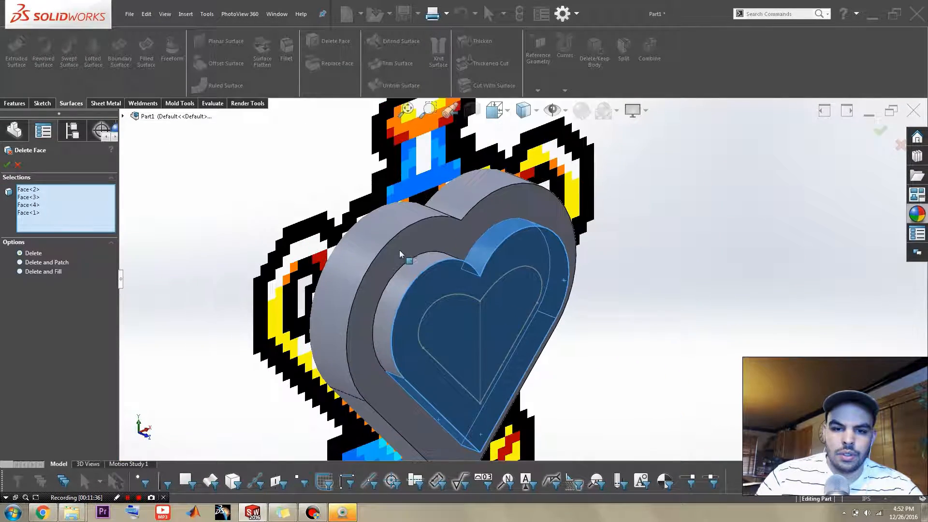
{"action": "left_click", "coordinate": [394, 281]}
{"action": "key", "text": "Return"}
{"action": "left_click", "coordinate": [726, 309]}
Create a planar surface bounded by the small heart sketch.
{"action": "middle_click_drag", "start_coordinate": [663, 363], "coordinate": [582, 287]}
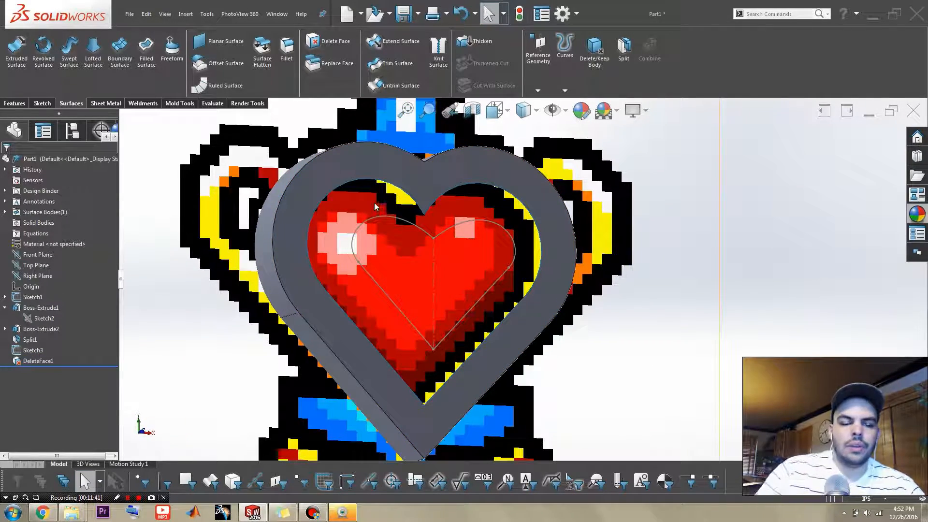
{"action": "left_click", "coordinate": [221, 43]}
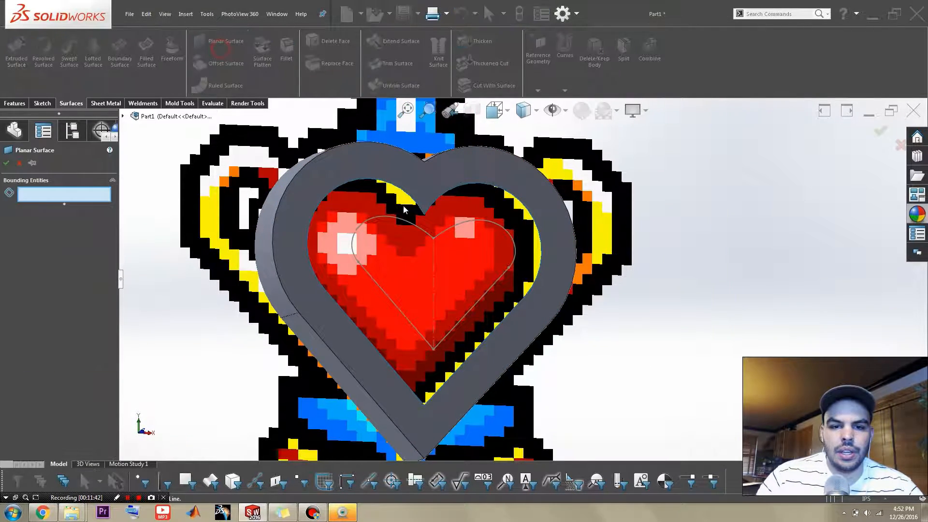
{"action": "left_click", "coordinate": [447, 231]}
{"action": "key", "text": "Return"}
{"action": "left_click", "coordinate": [667, 357]}
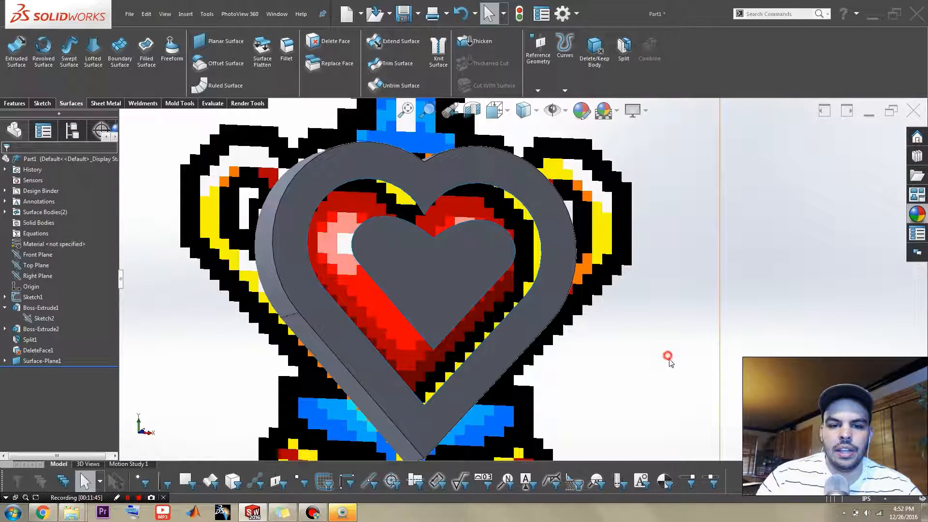
Examine the gap between the planar heart surface and the heart-shaped opening in the surrounding ring from several angles.
{"action": "middle_click_drag", "start_coordinate": [686, 355], "coordinate": [674, 259]}
{"action": "scroll", "coordinate": [470, 330], "scroll_direction": "down", "scroll_amount": 3}
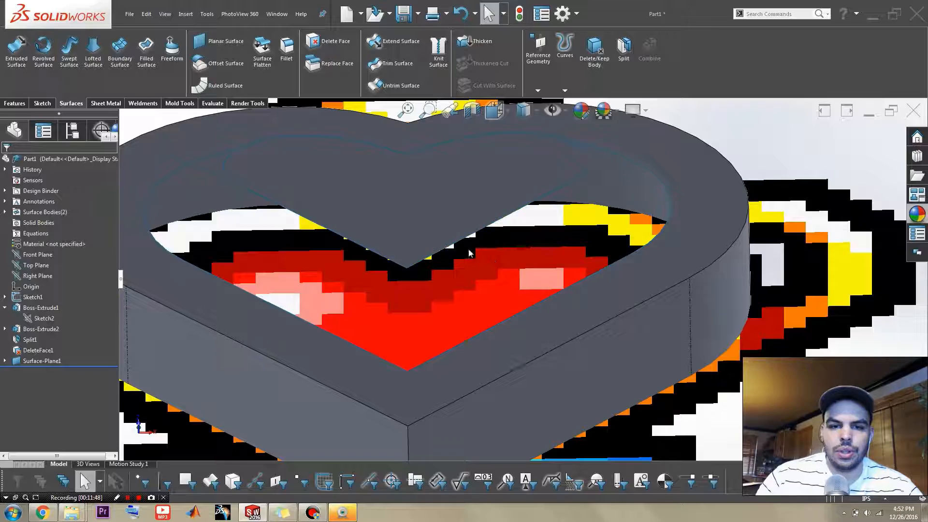
{"action": "middle_click_drag", "start_coordinate": [474, 264], "coordinate": [439, 311]}
{"action": "scroll", "coordinate": [525, 310], "scroll_direction": "up", "scroll_amount": 4}
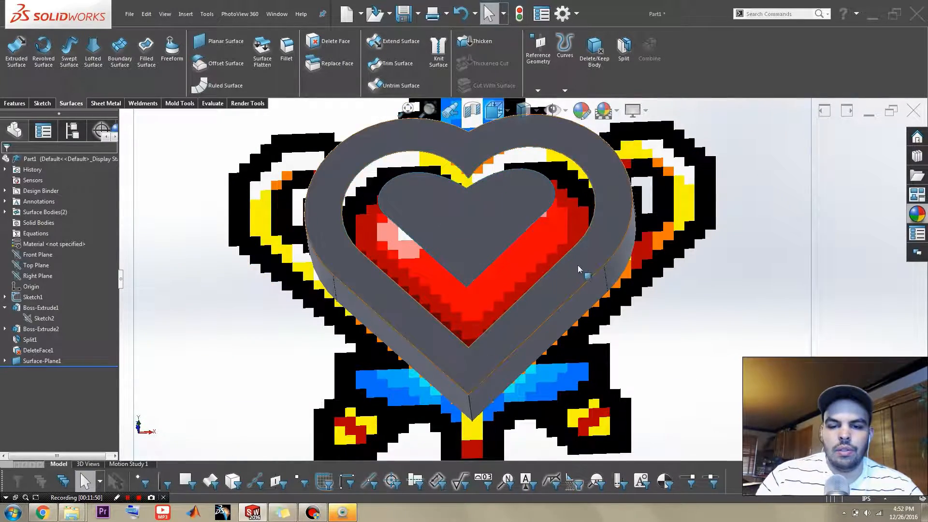
{"action": "scroll", "coordinate": [578, 265], "scroll_direction": "down", "scroll_amount": 2}
{"action": "middle_click_drag", "start_coordinate": [470, 224], "coordinate": [447, 265]}
{"action": "scroll", "coordinate": [447, 265], "scroll_direction": "up", "scroll_amount": 3}
{"action": "middle_click_drag", "start_coordinate": [456, 219], "coordinate": [502, 206]}
{"action": "scroll", "coordinate": [447, 220], "scroll_direction": "down", "scroll_amount": 2}
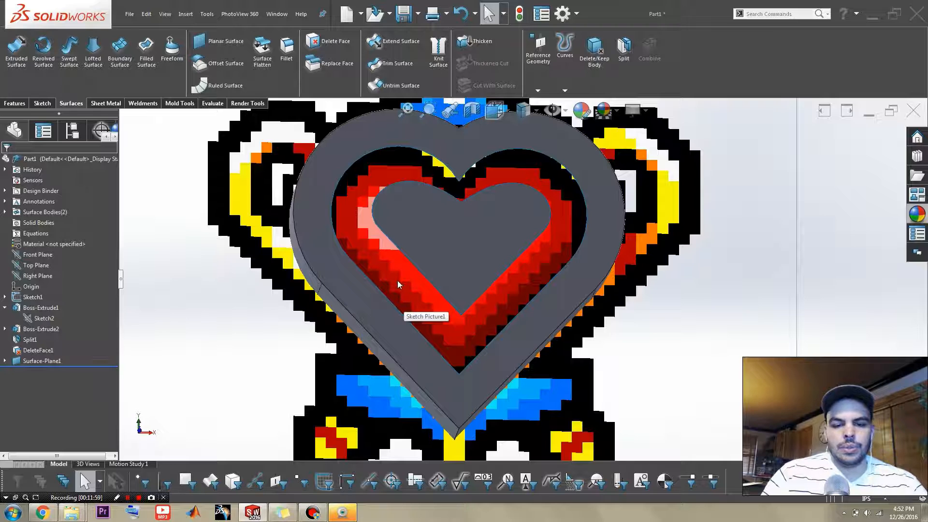
Sketch on the ring's front face, converting both tangent edge chains of its heart-shaped opening into sketch entities, and exit the sketch.
{"action": "double_click", "coordinate": [385, 319]}
{"action": "left_click", "coordinate": [427, 290]}
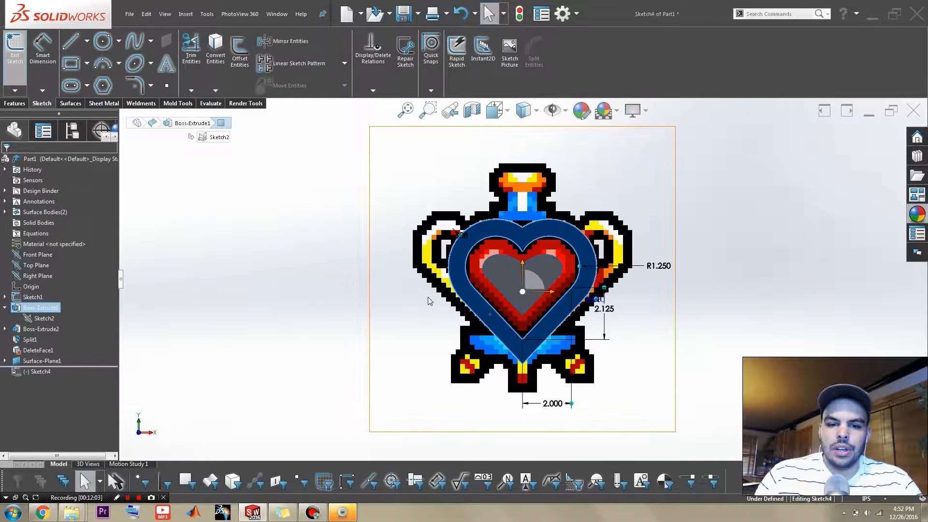
{"action": "scroll", "coordinate": [477, 285], "scroll_direction": "down", "scroll_amount": 2}
{"action": "left_click", "coordinate": [514, 333]}
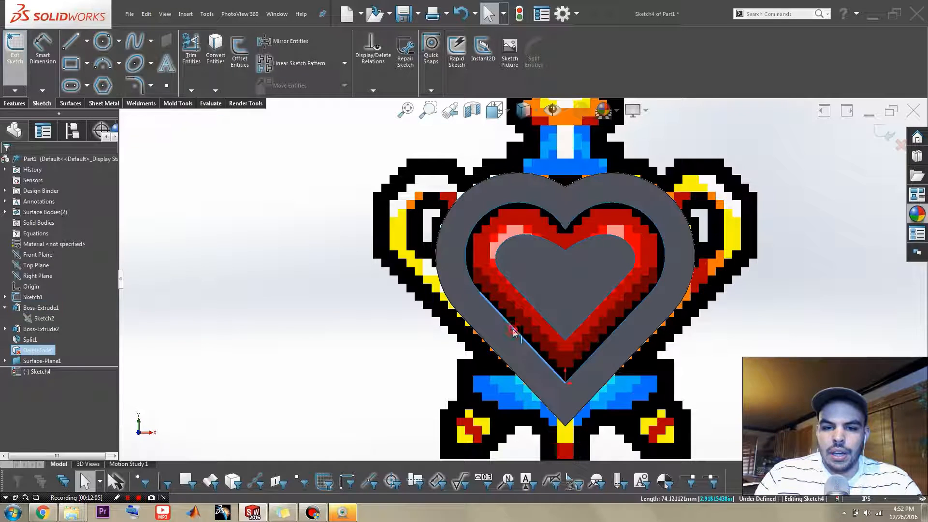
{"action": "right_click", "coordinate": [513, 333]}
{"action": "left_click", "coordinate": [575, 288]}
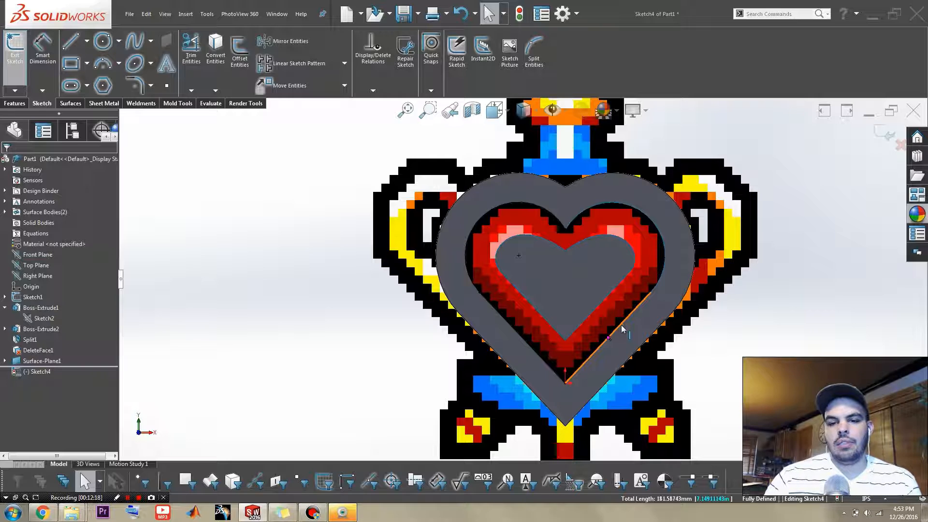
{"action": "right_click", "coordinate": [622, 328]}
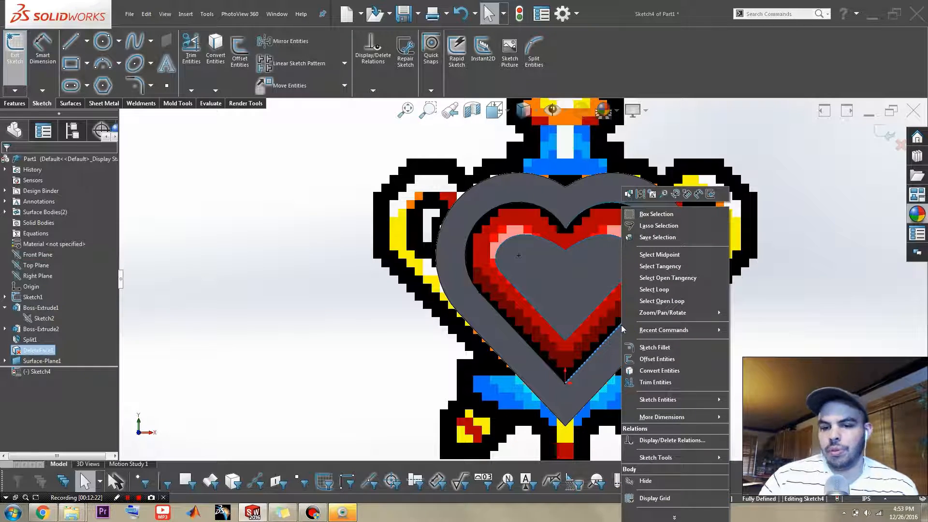
{"action": "left_click", "coordinate": [669, 271]}
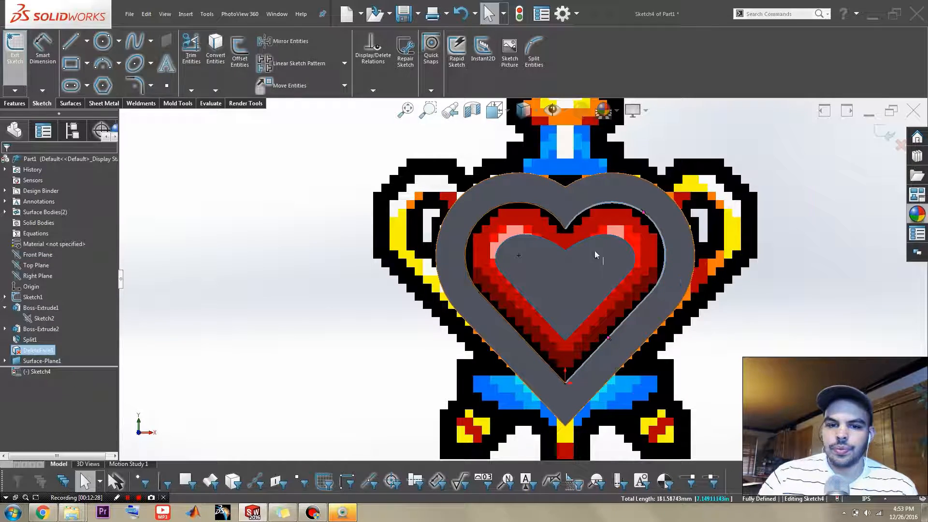
{"action": "left_click", "coordinate": [211, 57]}
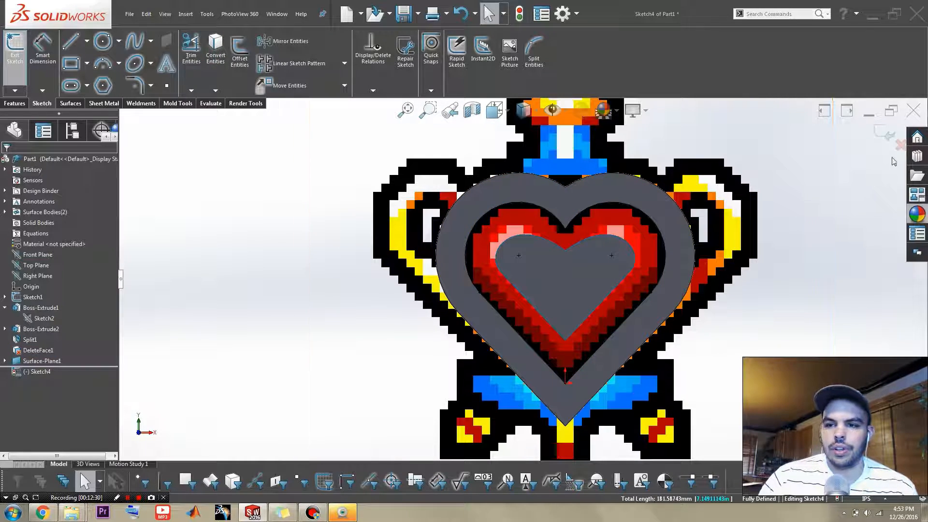
{"action": "left_click", "coordinate": [886, 135]}
Begin a boundary surface with the converted outline sketch and the small planar heart's closed edge loop as Direction 1 profiles.
{"action": "middle_click_drag", "start_coordinate": [468, 348], "coordinate": [461, 239]}
{"action": "scroll", "coordinate": [451, 266], "scroll_direction": "down", "scroll_amount": 3}
{"action": "scroll", "coordinate": [299, 192], "scroll_direction": "up", "scroll_amount": 2}
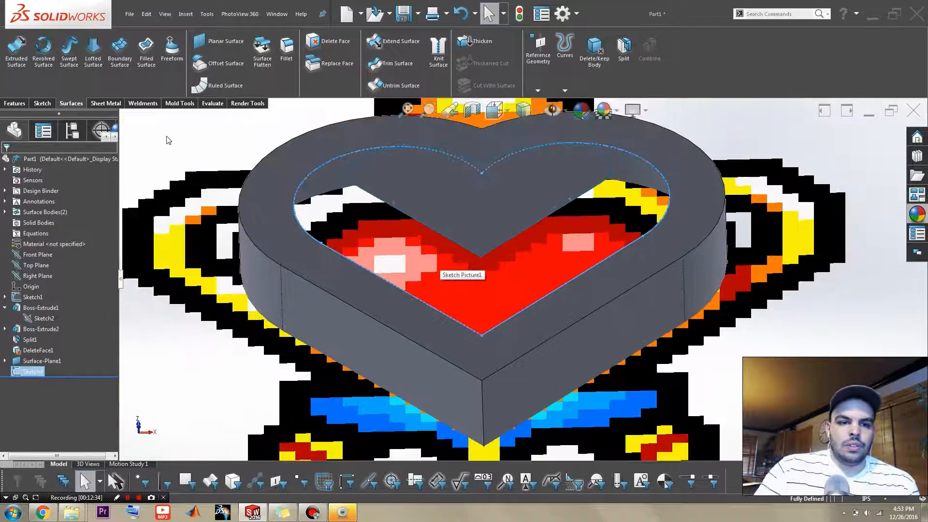
{"action": "left_click", "coordinate": [124, 72]}
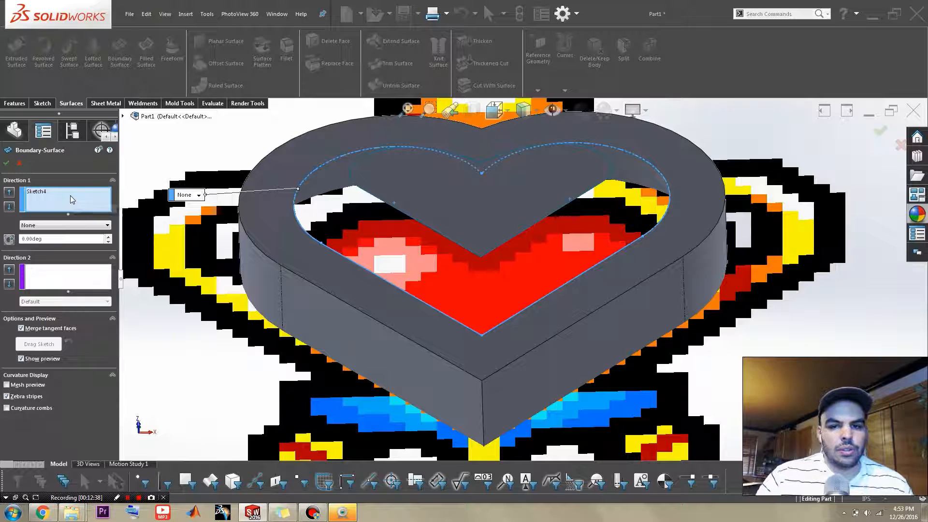
{"action": "scroll", "coordinate": [270, 301], "scroll_direction": "up", "scroll_amount": 2}
{"action": "right_click", "coordinate": [243, 311]}
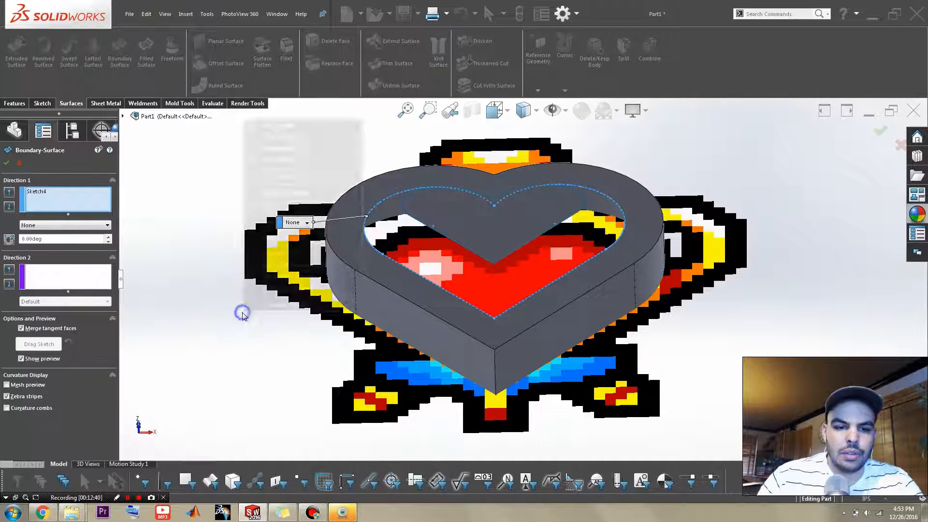
{"action": "left_click", "coordinate": [289, 153]}
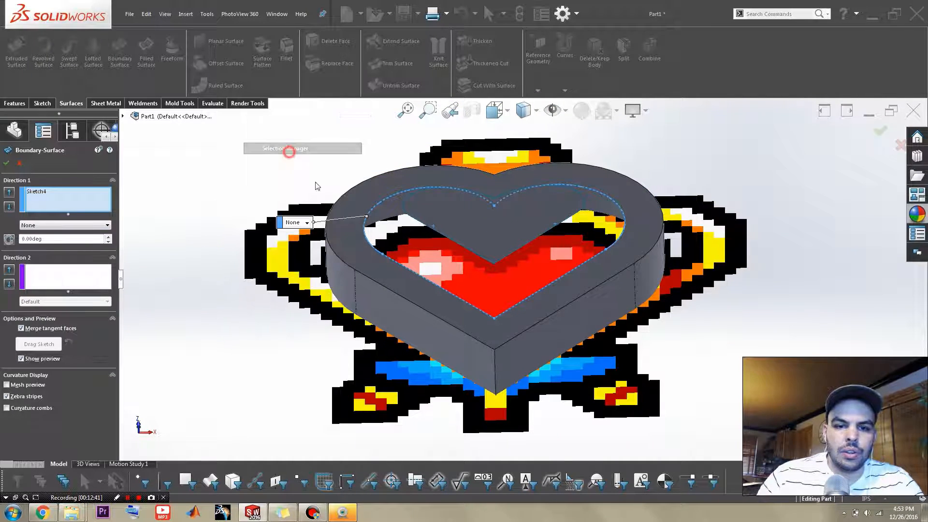
{"action": "left_click", "coordinate": [483, 256]}
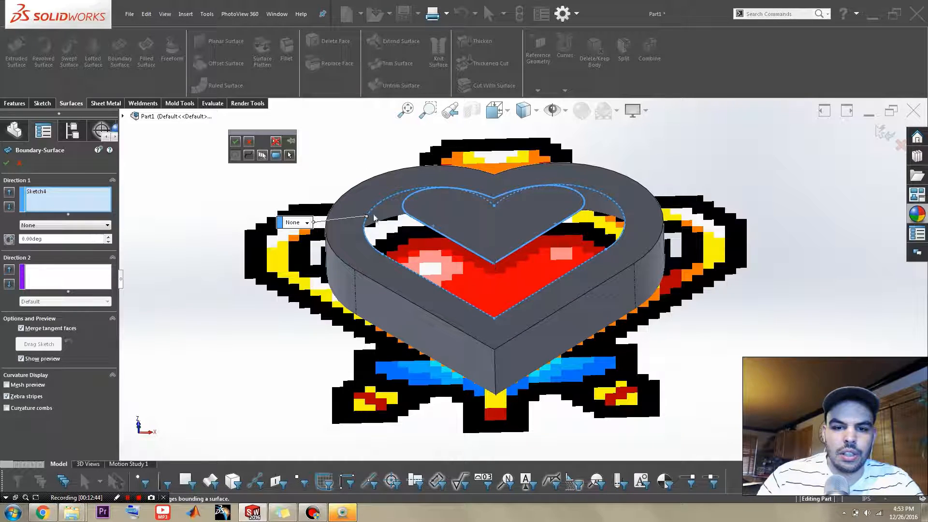
{"action": "left_click", "coordinate": [234, 141]}
{"action": "mouse_move", "coordinate": [451, 217]}
{"action": "middle_mouse_down"}
{"action": "mouse_move", "coordinate": [454, 270]}
{"action": "mouse_move", "coordinate": [457, 242]}
{"action": "mouse_move", "coordinate": [478, 271]}
{"action": "mouse_move", "coordinate": [441, 256]}
{"action": "middle_mouse_up"}
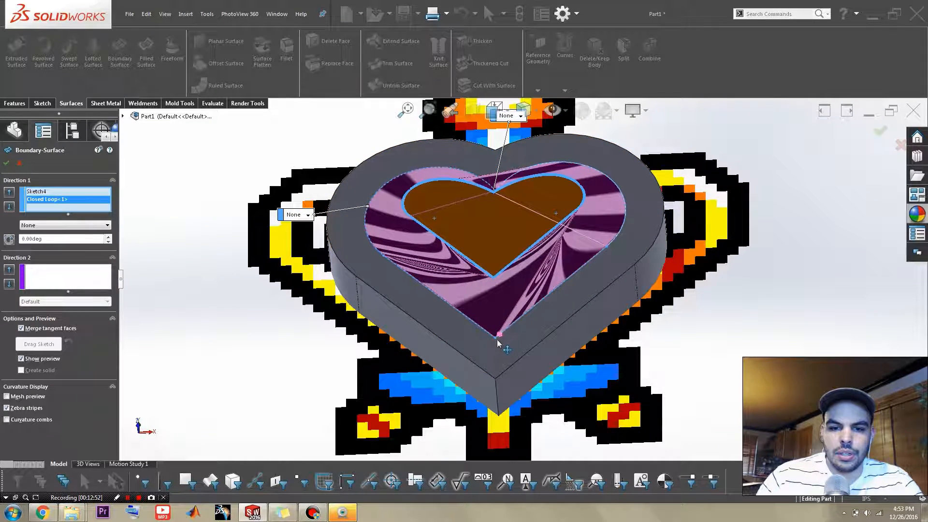
Align the boundary surface's connectors at the hearts' lower tips and set the small heart's edge loop to Tangency To Face.
{"action": "left_click_drag", "start_coordinate": [498, 341], "coordinate": [495, 337]}
{"action": "mouse_move", "coordinate": [469, 266]}
{"action": "middle_mouse_down"}
{"action": "mouse_move", "coordinate": [491, 321]}
{"action": "mouse_move", "coordinate": [476, 263]}
{"action": "middle_mouse_up"}
{"action": "scroll", "coordinate": [525, 195], "scroll_direction": "up", "scroll_amount": 2}
{"action": "scroll", "coordinate": [546, 211], "scroll_direction": "down", "scroll_amount": 2}
{"action": "left_click", "coordinate": [541, 203]}
{"action": "left_click", "coordinate": [542, 225]}
{"action": "middle_click_drag", "start_coordinate": [534, 329], "coordinate": [511, 285]}
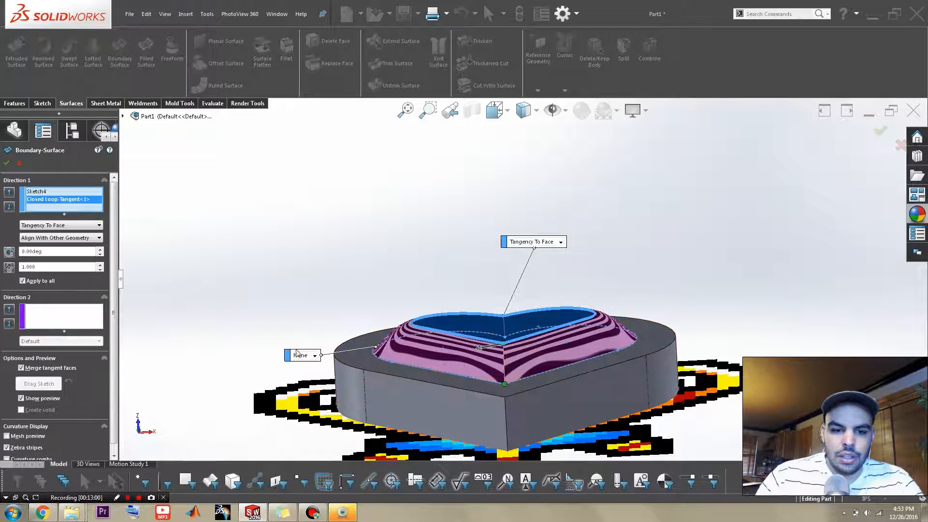
Set the end condition of the outer outline sketch to Normal To Profile in the boundary surface.
{"action": "left_click", "coordinate": [314, 355]}
{"action": "left_click", "coordinate": [314, 376]}
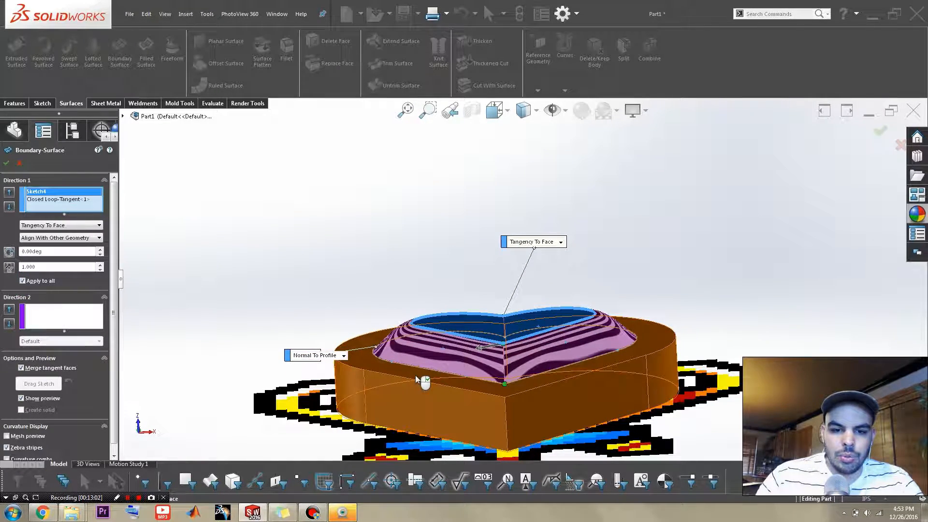
{"action": "middle_click_drag", "start_coordinate": [375, 362], "coordinate": [373, 306]}
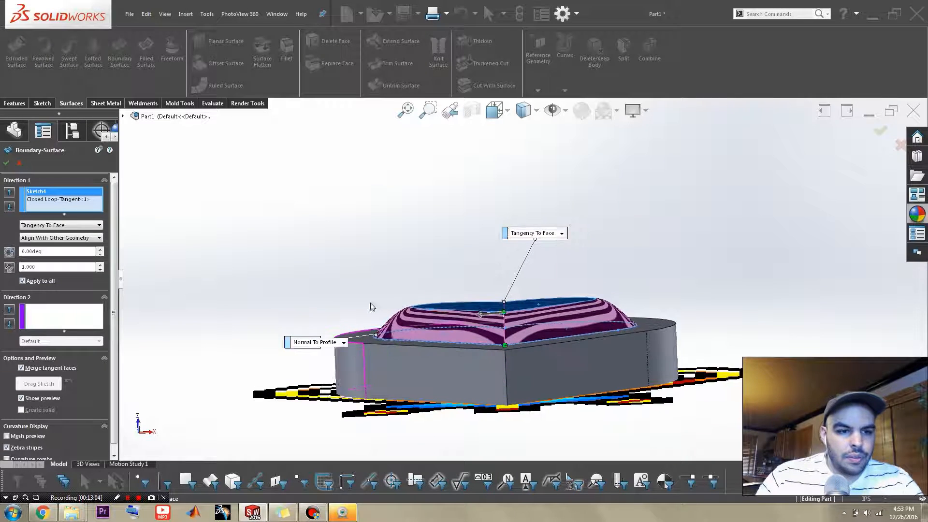
{"action": "left_click", "coordinate": [56, 202]}
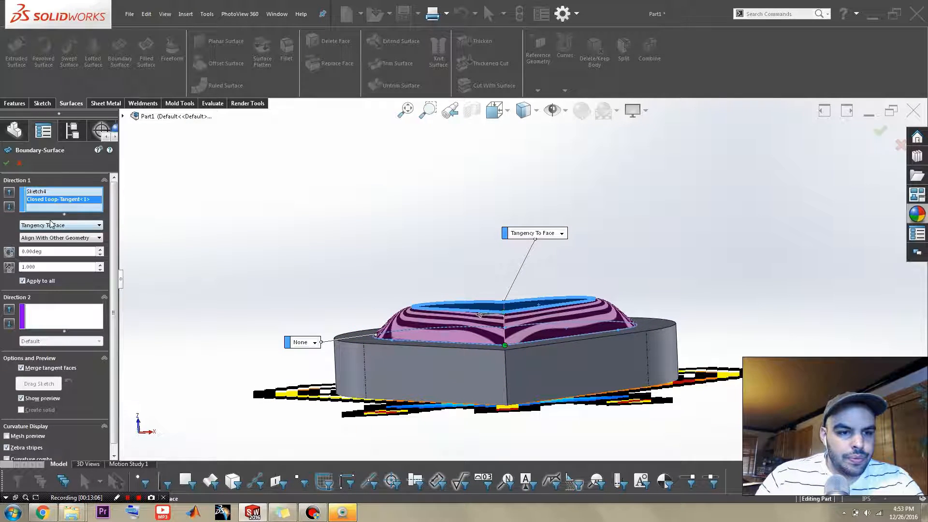
{"action": "left_click", "coordinate": [51, 224]}
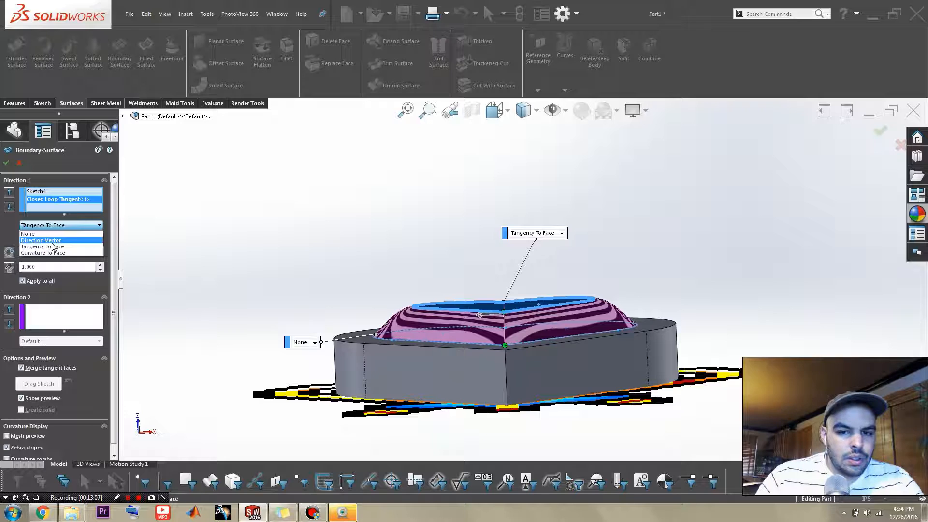
{"action": "left_click", "coordinate": [48, 191]}
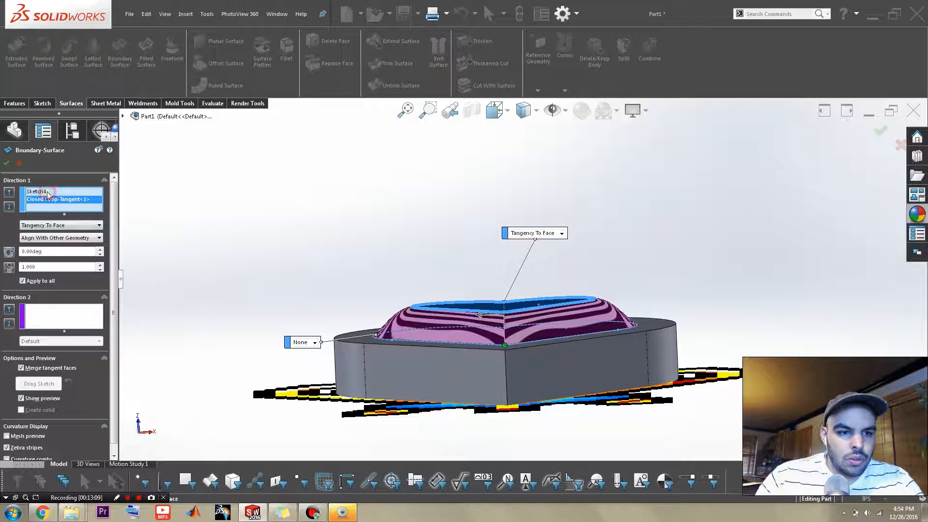
{"action": "left_click", "coordinate": [56, 225]}
{"action": "left_click", "coordinate": [48, 246]}
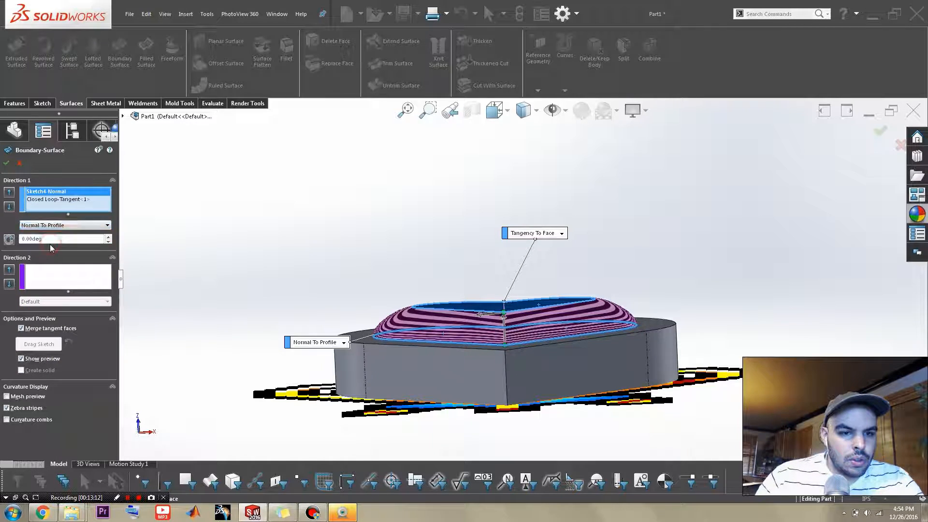
{"action": "middle_click_drag", "start_coordinate": [418, 327], "coordinate": [568, 264]}
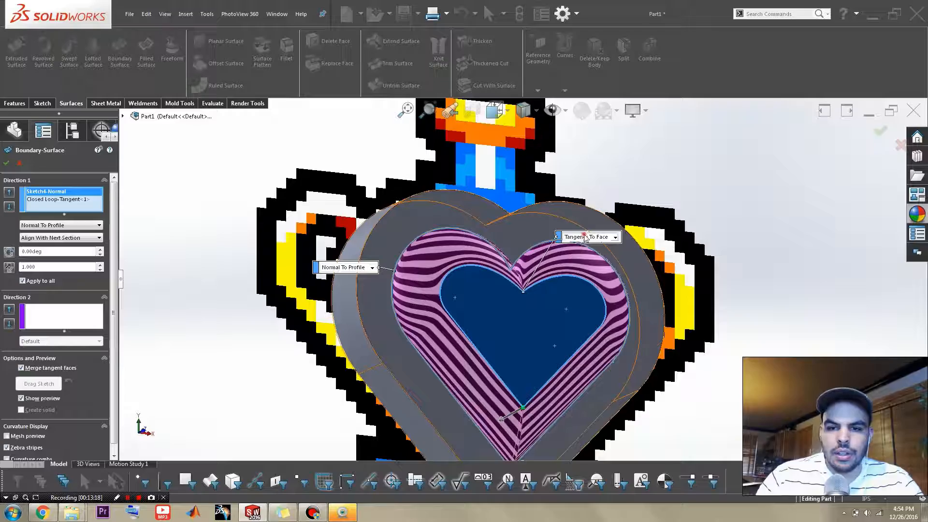
Try Curvature To Face on the small heart's loop, return it to Tangency To Face, and finish the boundary surface.
{"action": "middle_click_drag", "start_coordinate": [594, 271], "coordinate": [482, 347]}
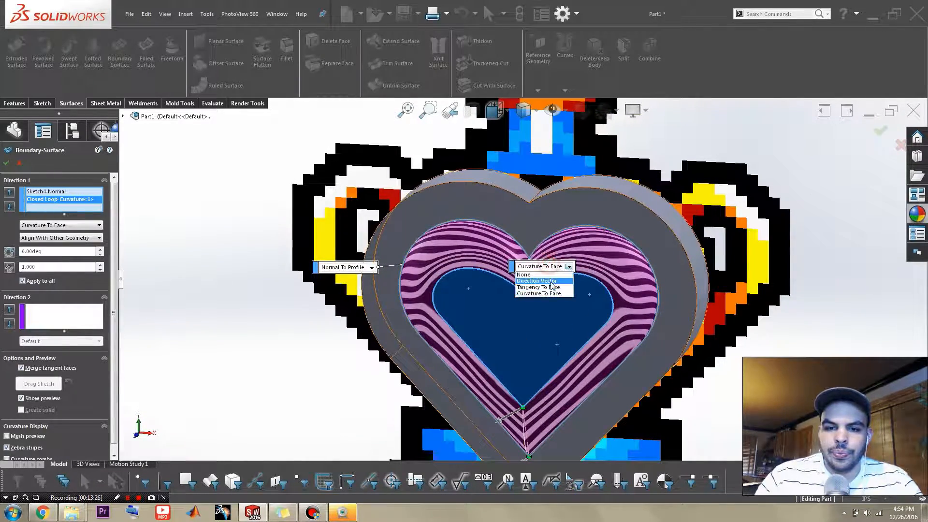
{"action": "left_click", "coordinate": [541, 287]}
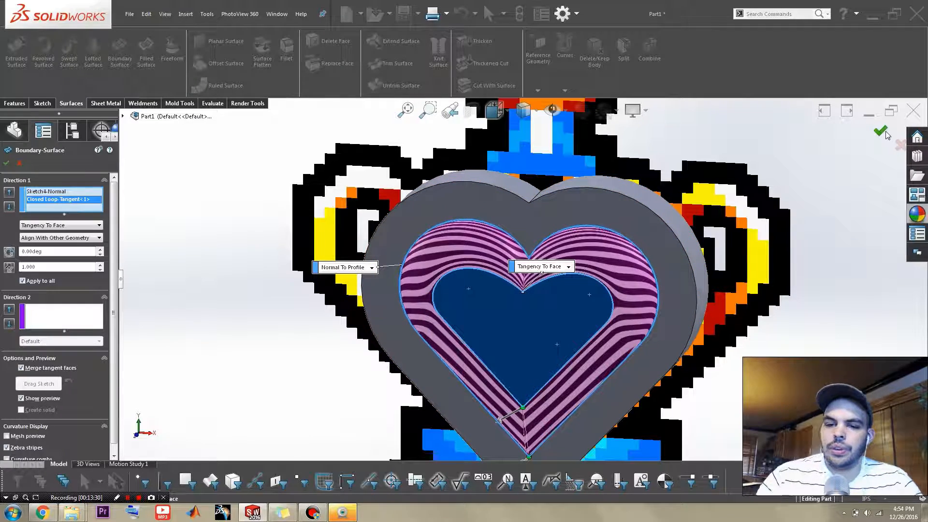
{"action": "middle_click_drag", "start_coordinate": [580, 332], "coordinate": [584, 280]}
{"action": "key", "text": "ctrl+1"}
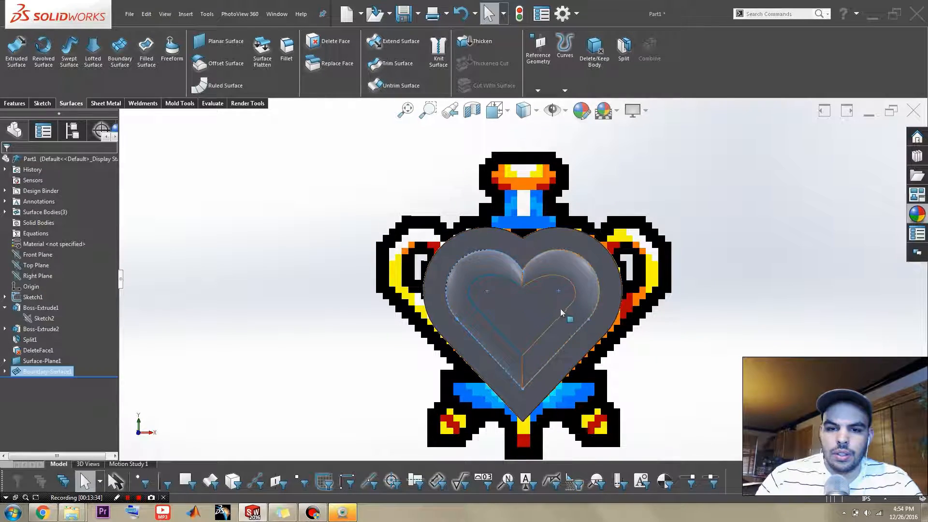
{"action": "left_click", "coordinate": [705, 366]}
{"action": "middle_click_drag", "start_coordinate": [706, 325], "coordinate": [526, 307]}
{"action": "key", "text": "ctrl+1"}
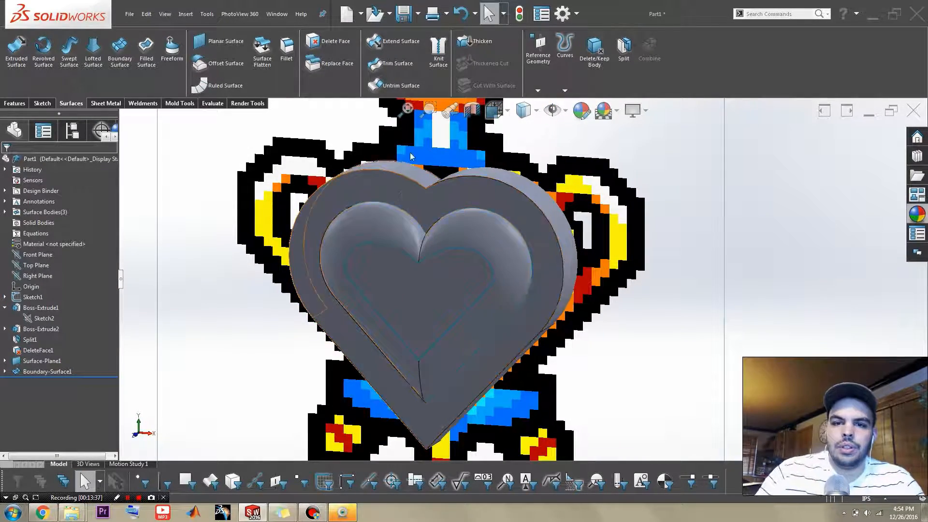
Knit the planar heart, the boundary surface and the surrounding ring body together with Create solid enabled.
{"action": "left_click", "coordinate": [440, 55]}
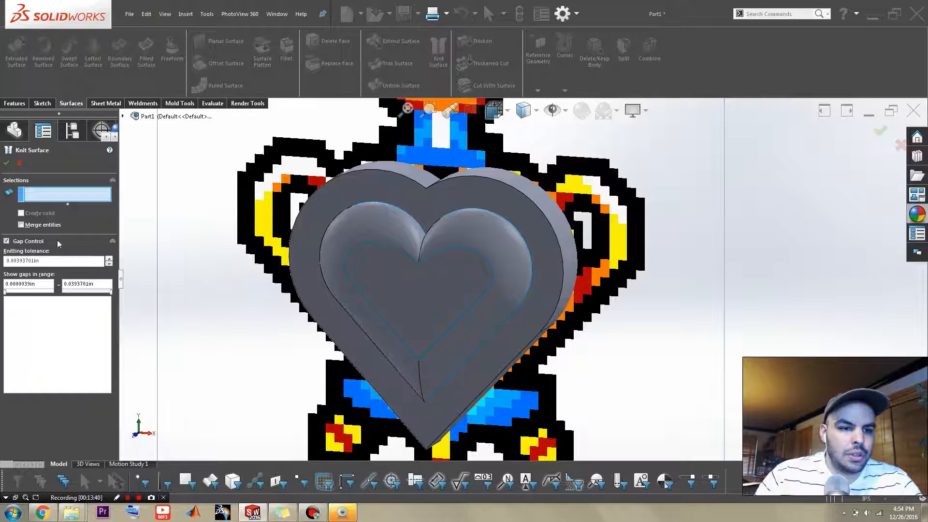
{"action": "left_click", "coordinate": [411, 306]}
{"action": "left_click", "coordinate": [457, 221]}
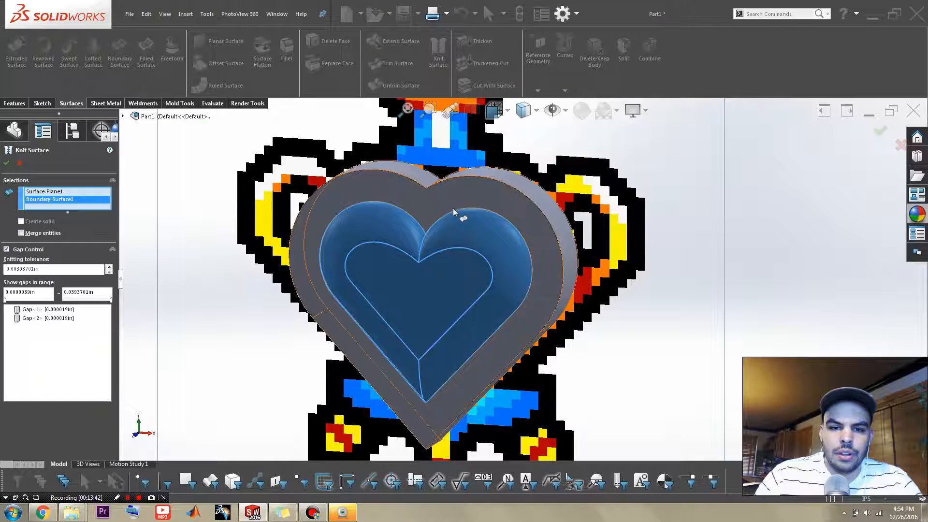
{"action": "left_click", "coordinate": [451, 203]}
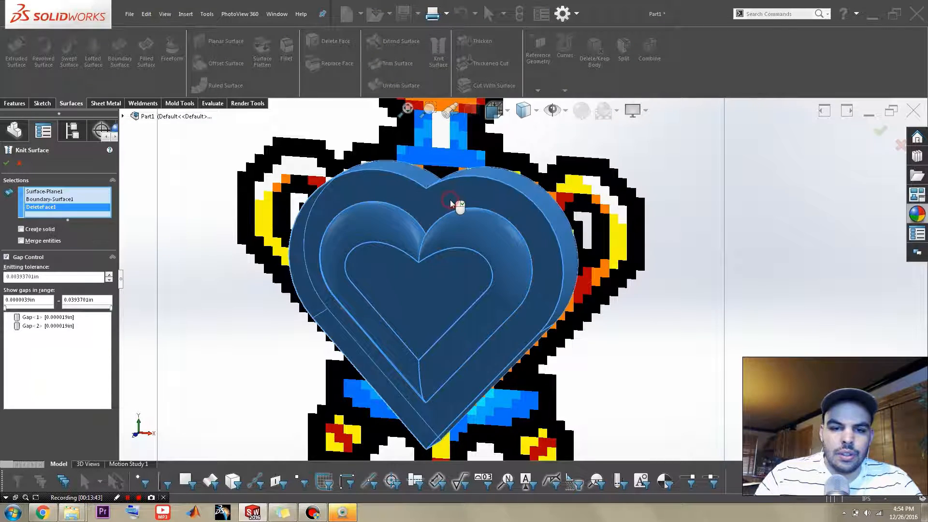
{"action": "left_click", "coordinate": [21, 229]}
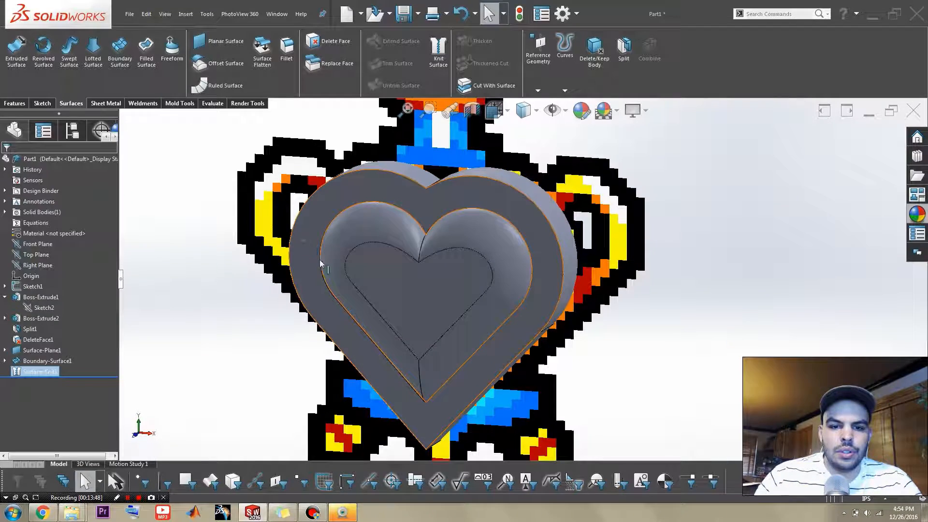
Examine the knitted heart body and its curved inner slopes from several angles and distances.
{"action": "scroll", "coordinate": [321, 261], "scroll_direction": "up", "scroll_amount": 2}
{"action": "left_click", "coordinate": [292, 312]}
{"action": "middle_click_drag", "start_coordinate": [311, 311], "coordinate": [385, 276]}
{"action": "scroll", "coordinate": [385, 276], "scroll_direction": "up", "scroll_amount": 4}
{"action": "scroll", "coordinate": [481, 294], "scroll_direction": "down", "scroll_amount": 4}
{"action": "middle_click_drag", "start_coordinate": [482, 297], "coordinate": [428, 162]}
{"action": "scroll", "coordinate": [459, 269], "scroll_direction": "down", "scroll_amount": 2}
{"action": "scroll", "coordinate": [449, 242], "scroll_direction": "down", "scroll_amount": 2}
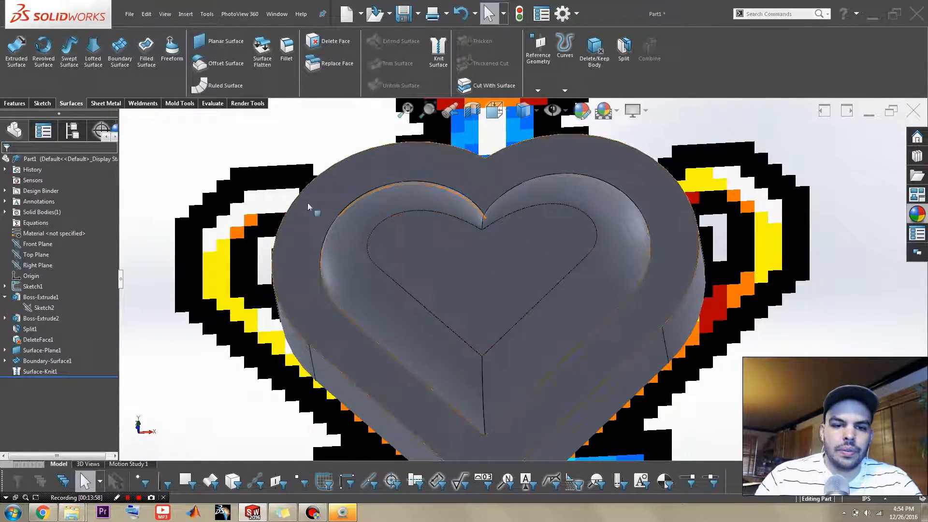
{"action": "scroll", "coordinate": [392, 332], "scroll_direction": "up", "scroll_amount": 2}
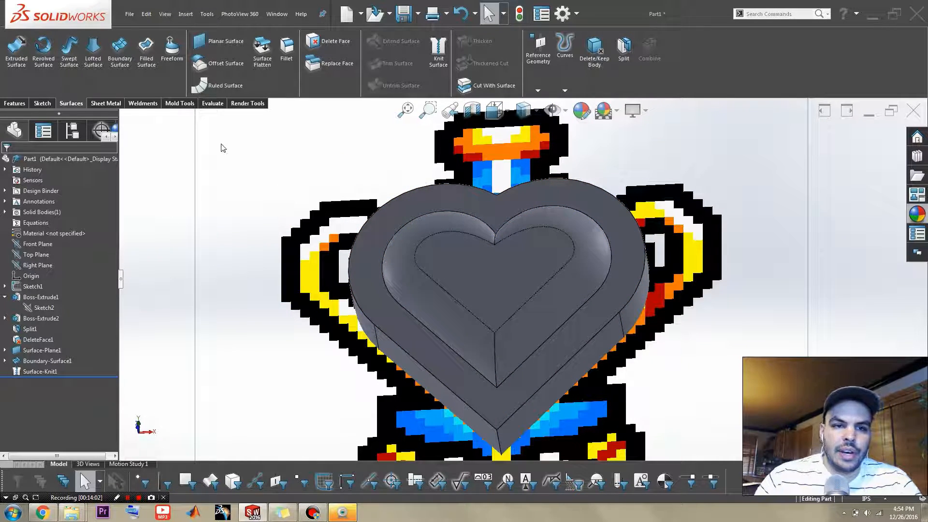
Fillet the two outer front edges of the heart with a symmetric circular fillet, raising the radius above 0.5 in.
{"action": "middle_click_drag", "start_coordinate": [524, 209], "coordinate": [554, 188]}
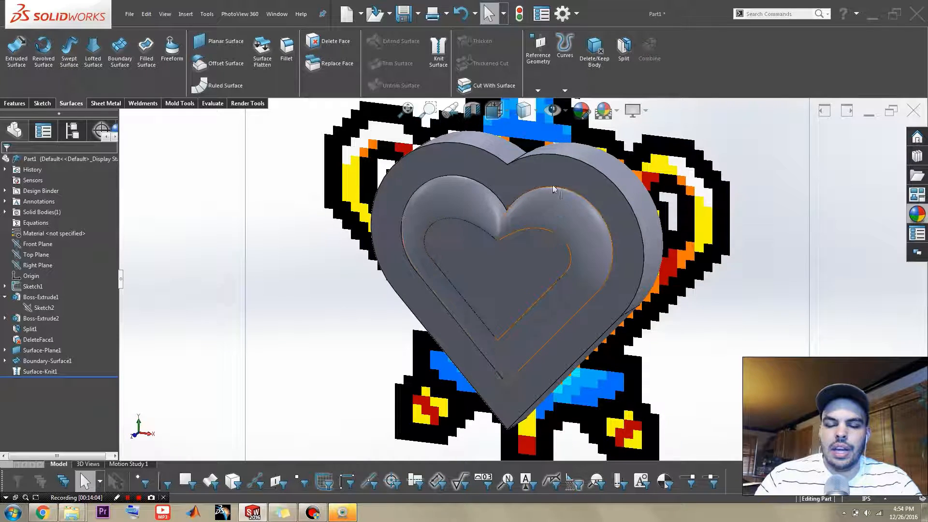
{"action": "key", "text": "s"}
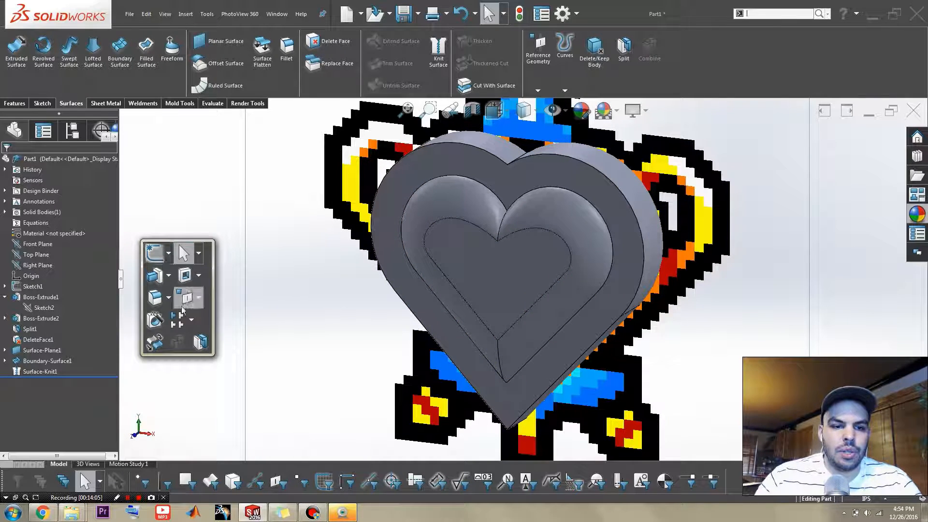
{"action": "left_click", "coordinate": [161, 300]}
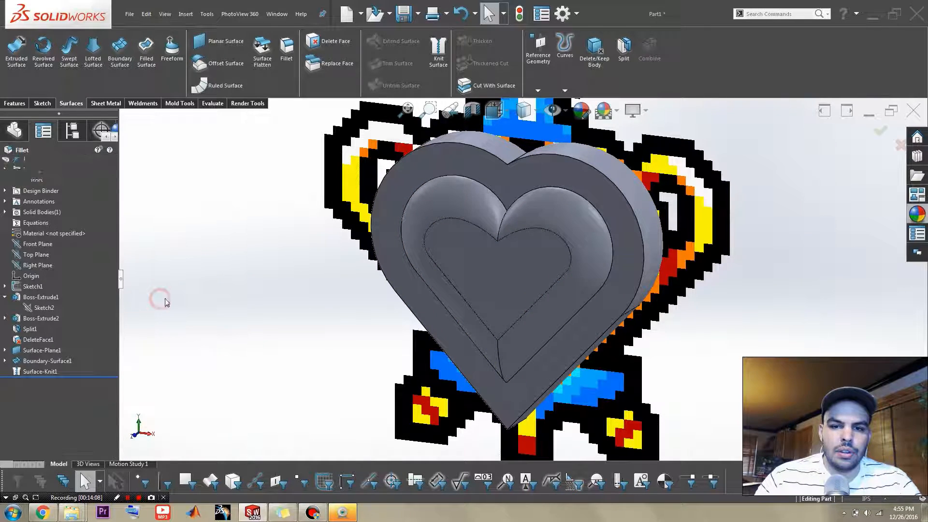
{"action": "left_click", "coordinate": [627, 195]}
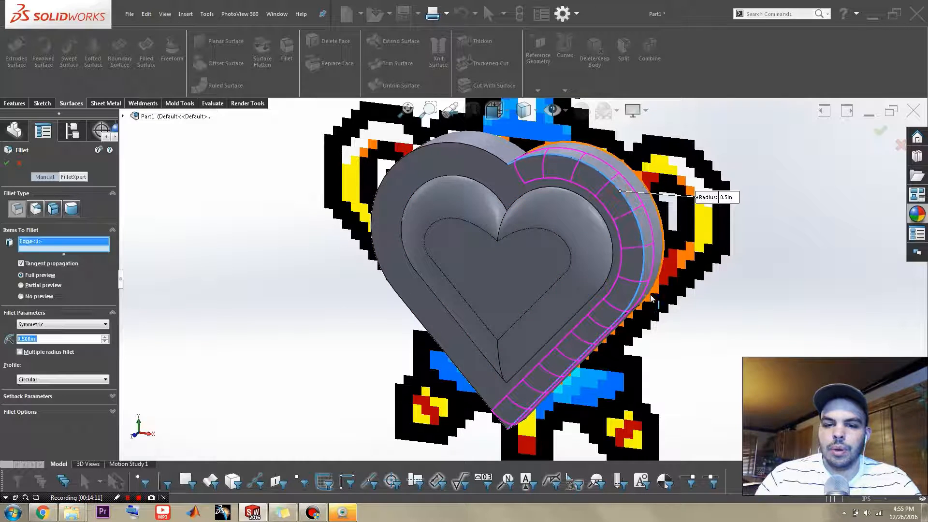
{"action": "left_click", "coordinate": [482, 153]}
{"action": "key", "text": "ctrl+1"}
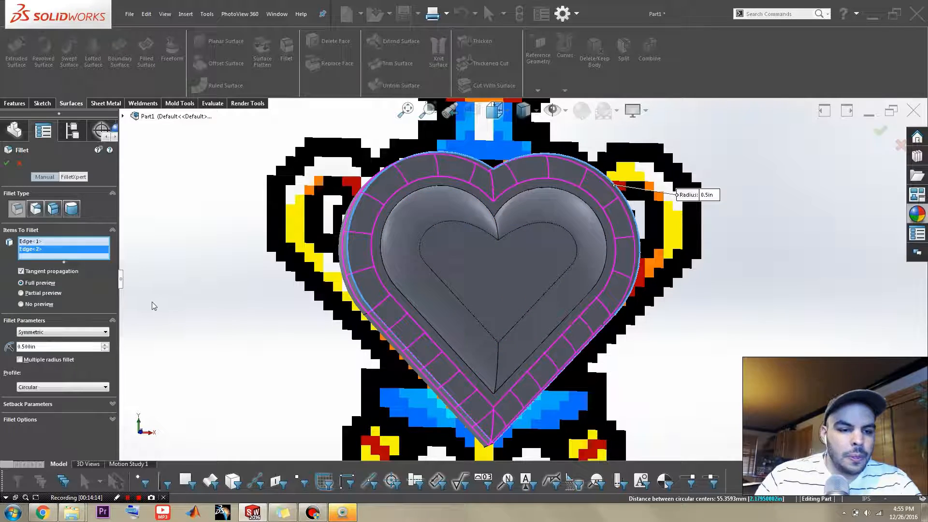
{"action": "left_click", "coordinate": [104, 344]}
{"action": "left_click", "coordinate": [105, 345]}
{"action": "left_click", "coordinate": [105, 345]}
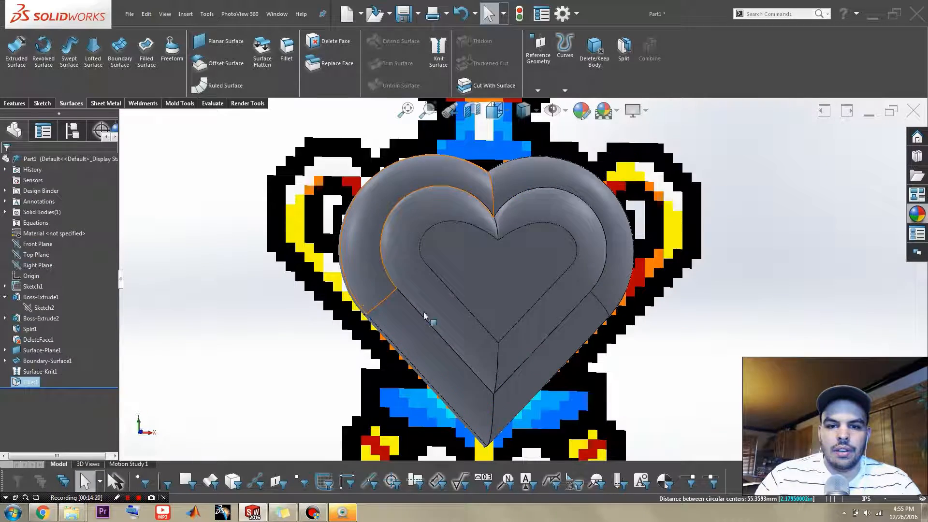
Mirror the filleted heart body about the Front Plane with Merge solids enabled.
{"action": "scroll", "coordinate": [452, 278], "scroll_direction": "up", "scroll_amount": 2}
{"action": "mouse_move", "coordinate": [515, 312]}
{"action": "middle_mouse_down"}
{"action": "mouse_move", "coordinate": [413, 354]}
{"action": "mouse_move", "coordinate": [503, 321]}
{"action": "middle_mouse_up"}
{"action": "left_click", "coordinate": [727, 318]}
{"action": "middle_click_drag", "start_coordinate": [702, 337], "coordinate": [660, 320]}
{"action": "key", "text": "s"}
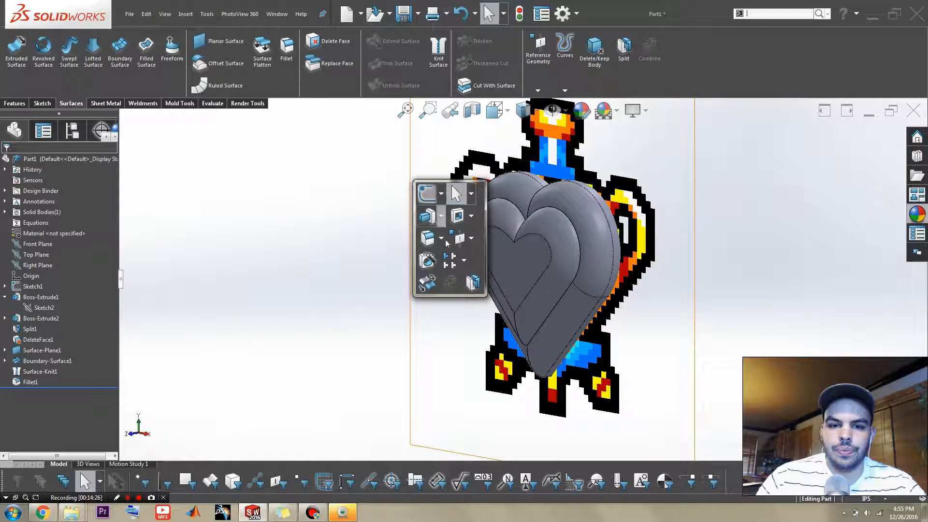
{"action": "left_click", "coordinate": [462, 263]}
{"action": "left_click", "coordinate": [462, 300]}
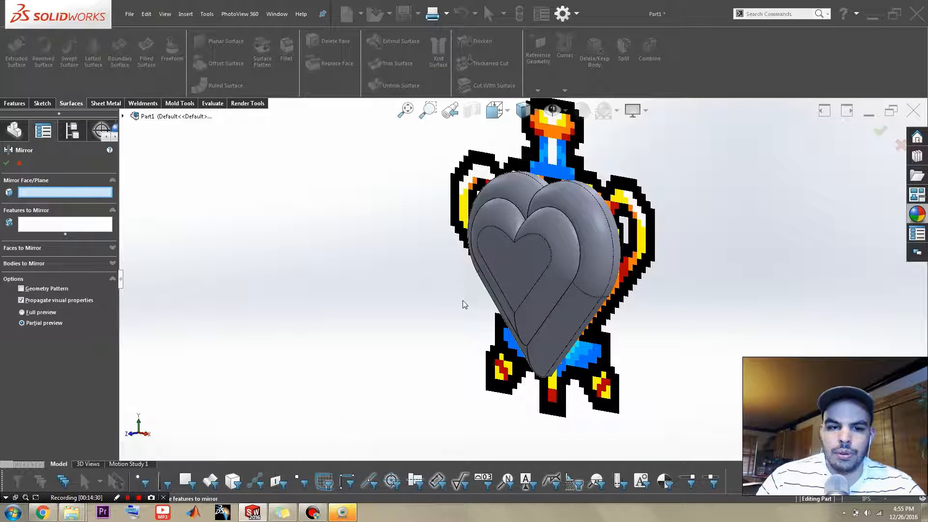
{"action": "scroll", "coordinate": [537, 252], "scroll_direction": "down", "scroll_amount": 1}
{"action": "middle_click_drag", "start_coordinate": [570, 270], "coordinate": [530, 274]}
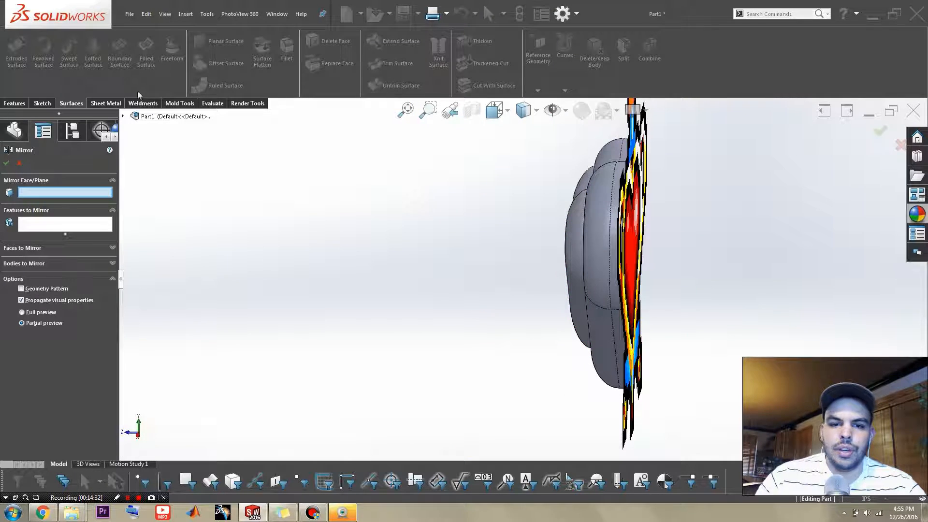
{"action": "middle_click_drag", "start_coordinate": [656, 235], "coordinate": [198, 152]}
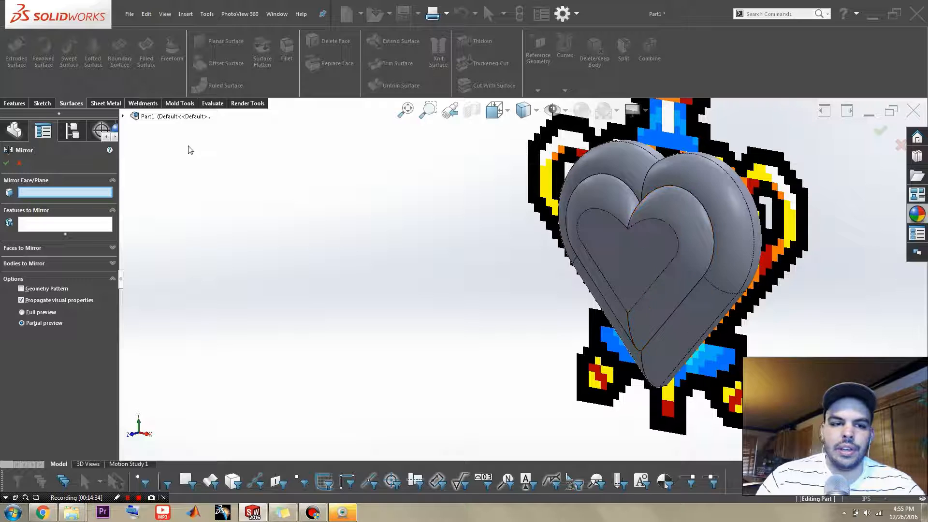
{"action": "left_click", "coordinate": [122, 117]}
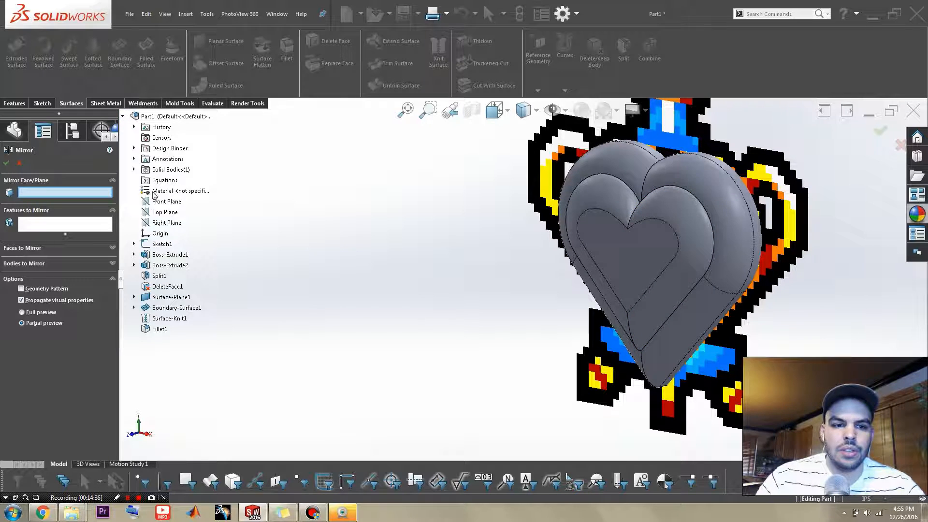
{"action": "left_click", "coordinate": [165, 202]}
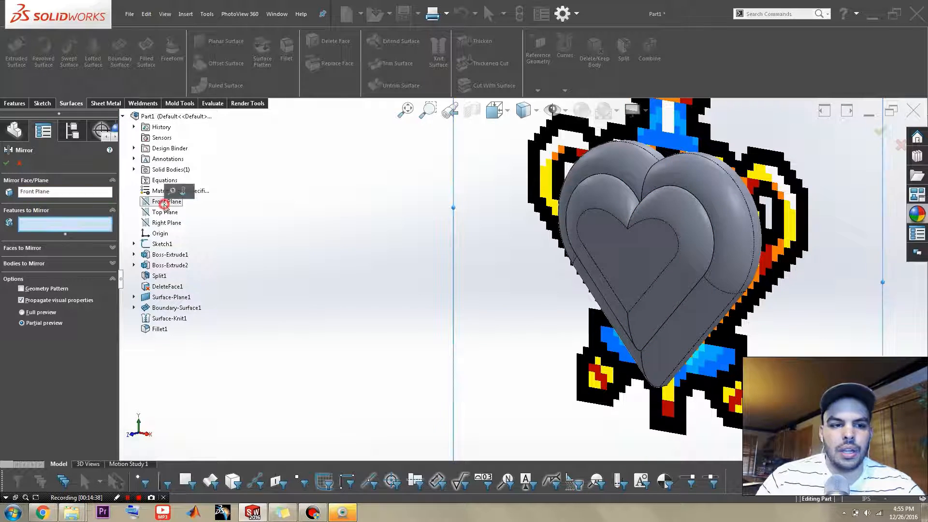
{"action": "left_click", "coordinate": [35, 263]}
{"action": "left_click", "coordinate": [703, 275]}
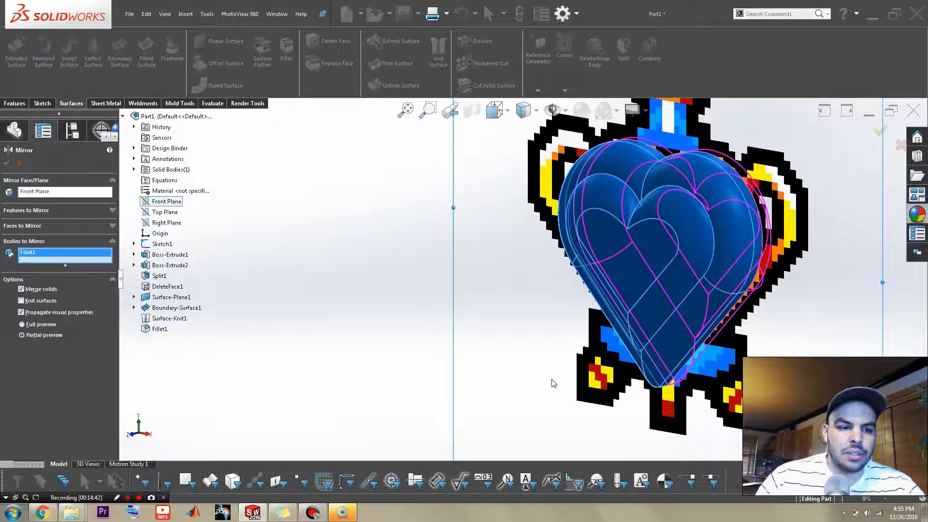
{"action": "left_click", "coordinate": [7, 163]}
Examine the mirrored heart body from several angles and distances against the vessel picture.
{"action": "middle_click_drag", "start_coordinate": [497, 259], "coordinate": [674, 355]}
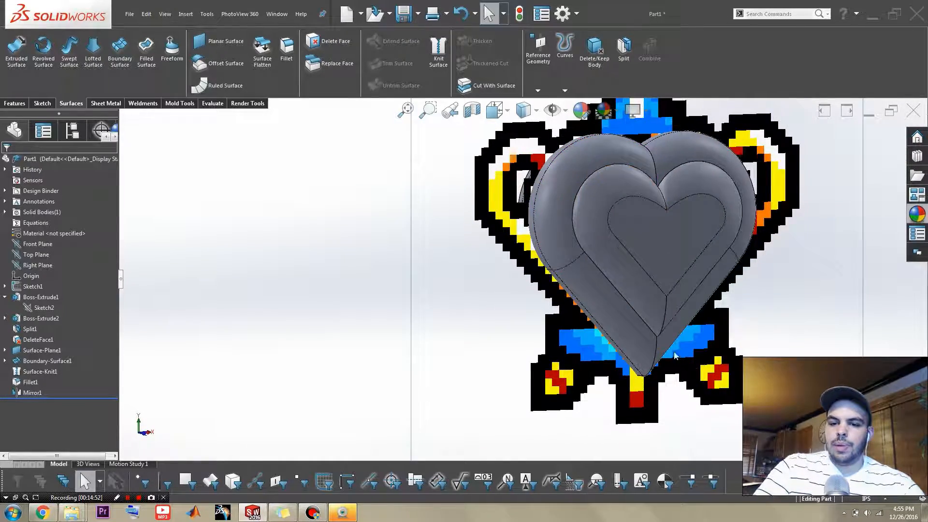
{"action": "scroll", "coordinate": [671, 354], "scroll_direction": "up", "scroll_amount": 1}
{"action": "scroll", "coordinate": [613, 338], "scroll_direction": "down", "scroll_amount": 3}
{"action": "middle_click_drag", "start_coordinate": [613, 338], "coordinate": [594, 326]}
{"action": "scroll", "coordinate": [598, 296], "scroll_direction": "up", "scroll_amount": 4}
{"action": "scroll", "coordinate": [598, 296], "scroll_direction": "down", "scroll_amount": 5}
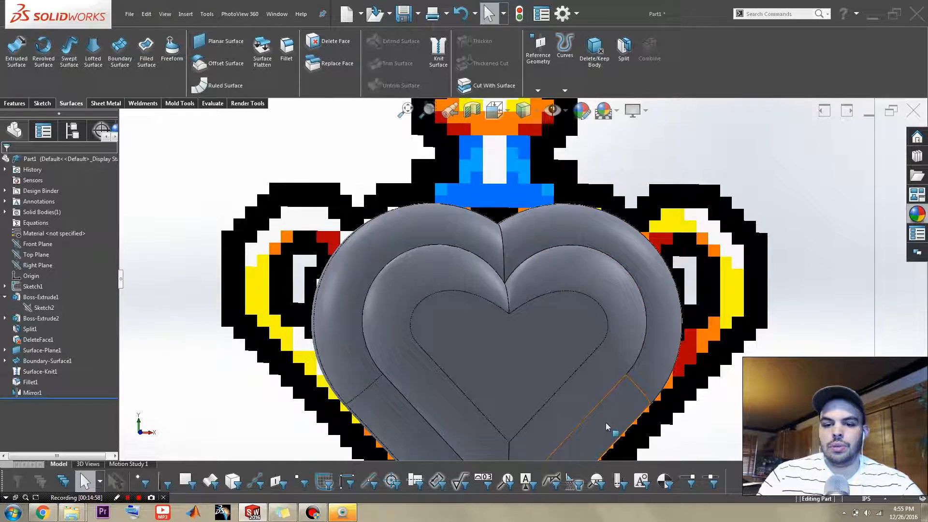
{"action": "scroll", "coordinate": [606, 427], "scroll_direction": "up", "scroll_amount": 5}
{"action": "middle_click_drag", "start_coordinate": [606, 427], "coordinate": [535, 366]}
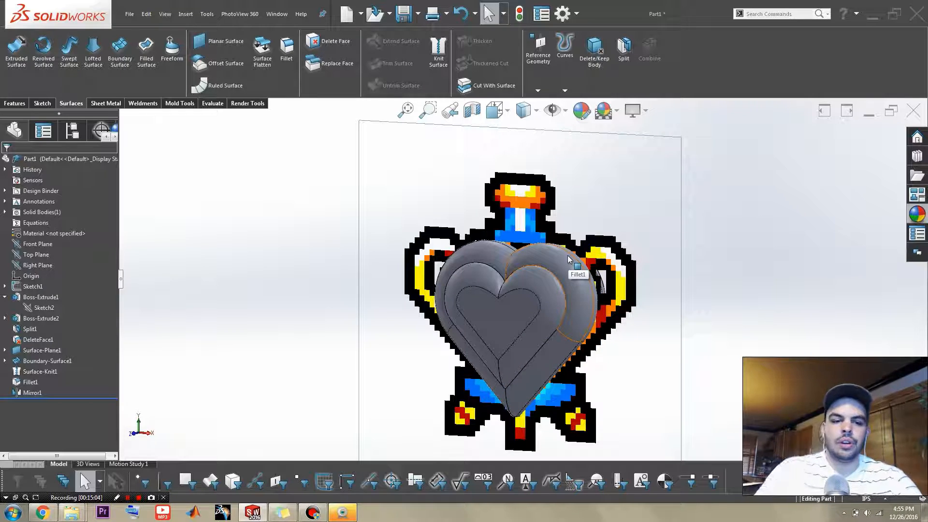
{"action": "scroll", "coordinate": [634, 228], "scroll_direction": "down", "scroll_amount": 3}
{"action": "middle_click_drag", "start_coordinate": [527, 339], "coordinate": [546, 330]}
Open a new sketch on the Front Plane with the model viewed from the front.
{"action": "key", "text": "ctrl+1"}
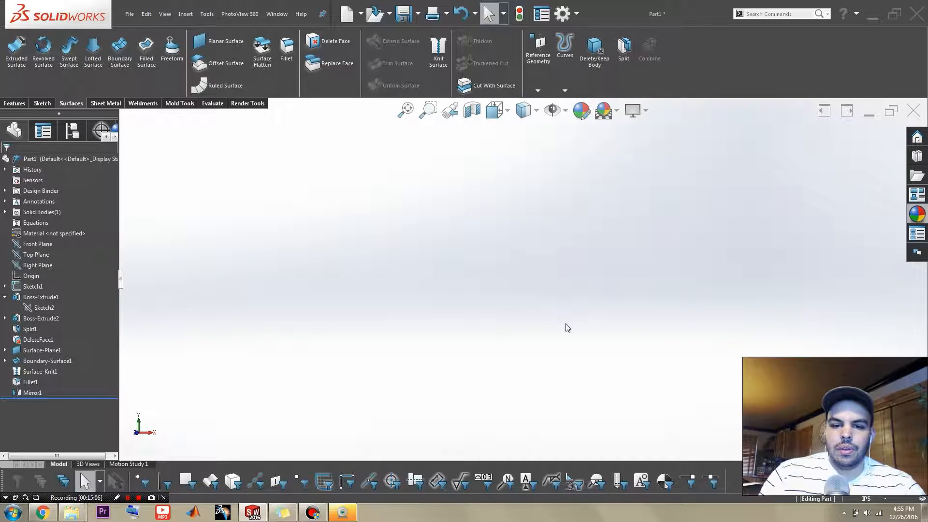
{"action": "scroll", "coordinate": [555, 275], "scroll_direction": "down", "scroll_amount": 5}
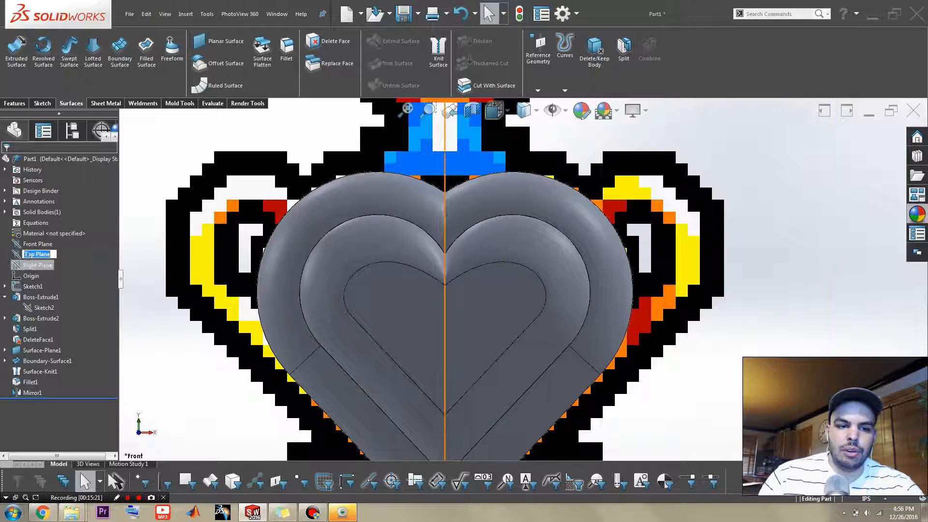
{"action": "left_click", "coordinate": [45, 244]}
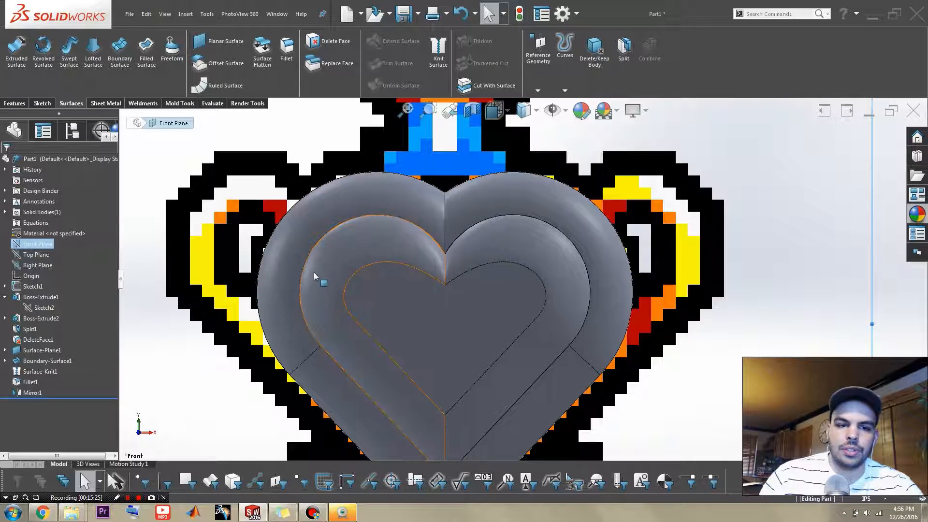
{"action": "scroll", "coordinate": [307, 277], "scroll_direction": "up", "scroll_amount": 2}
{"action": "left_click", "coordinate": [21, 251]}
{"action": "left_click", "coordinate": [17, 244]}
{"action": "left_click", "coordinate": [25, 230]}
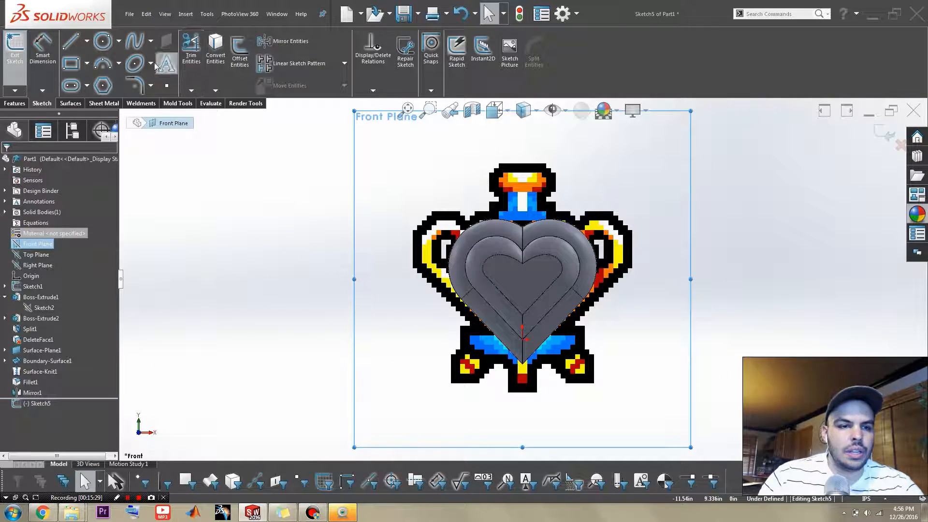
Draw a four-point spline over the vessel's right handle, starting and ending inside the heart, and align its lower end tangent with the handle.
{"action": "left_click", "coordinate": [134, 41]}
{"action": "scroll", "coordinate": [550, 231], "scroll_direction": "down", "scroll_amount": 6}
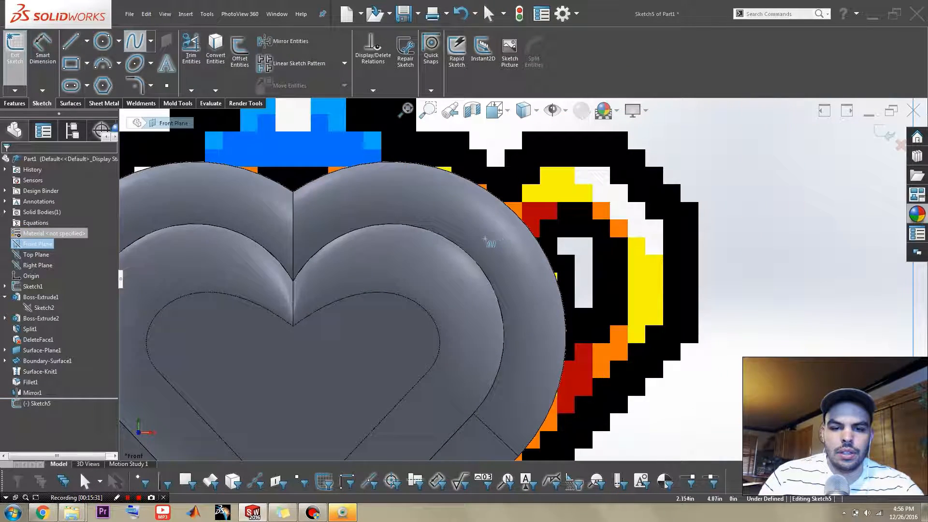
{"action": "left_click", "coordinate": [463, 266]}
{"action": "left_click", "coordinate": [548, 188]}
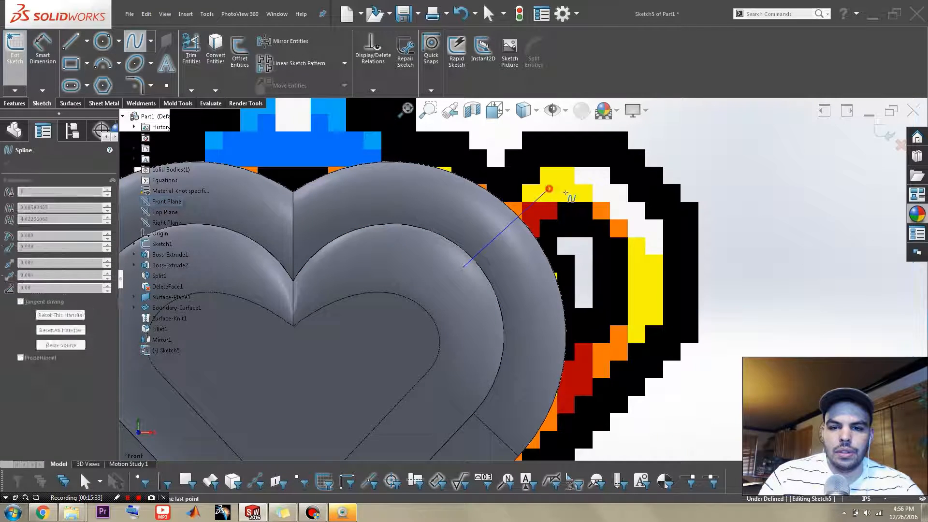
{"action": "left_click", "coordinate": [642, 257]}
{"action": "scroll", "coordinate": [516, 390], "scroll_direction": "up", "scroll_amount": 3}
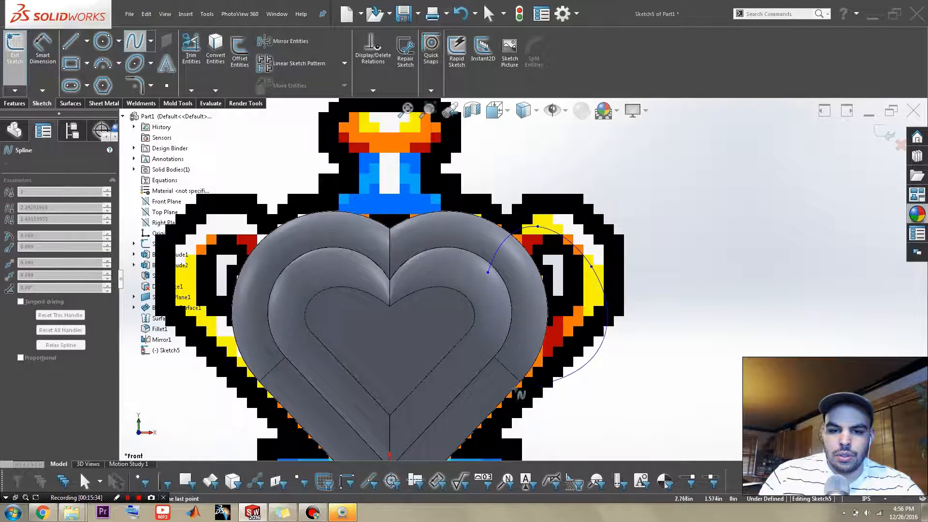
{"action": "double_click", "coordinate": [493, 397]}
{"action": "key", "text": "Escape"}
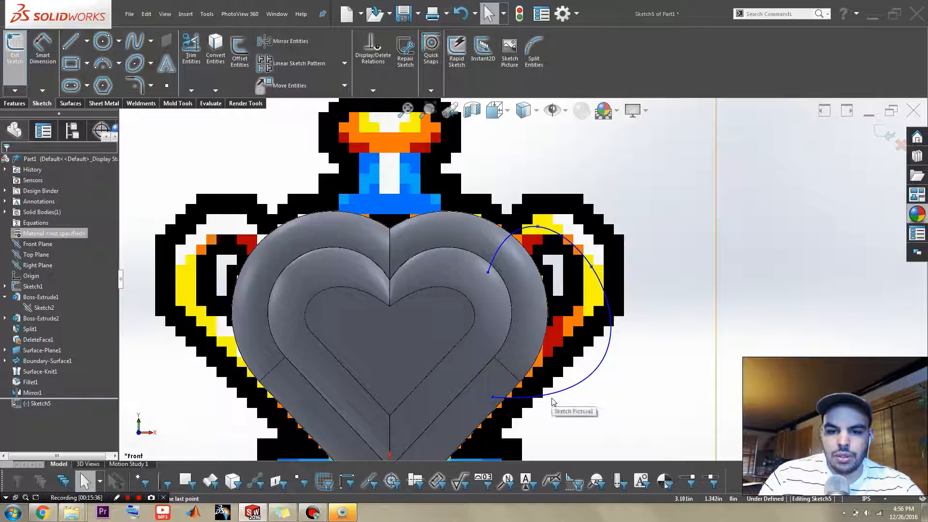
{"action": "left_click", "coordinate": [554, 402]}
{"action": "left_click_drag", "start_coordinate": [567, 402], "coordinate": [550, 342]}
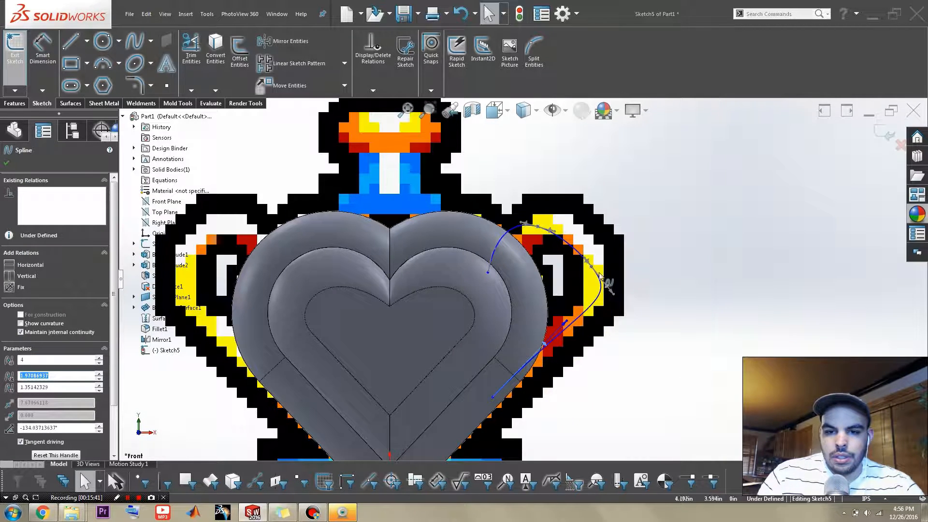
Delete the handle spline's two interior points and stretch its lower end tangent outward.
{"action": "scroll", "coordinate": [613, 289], "scroll_direction": "down", "scroll_amount": 3}
{"action": "left_click", "coordinate": [564, 265]}
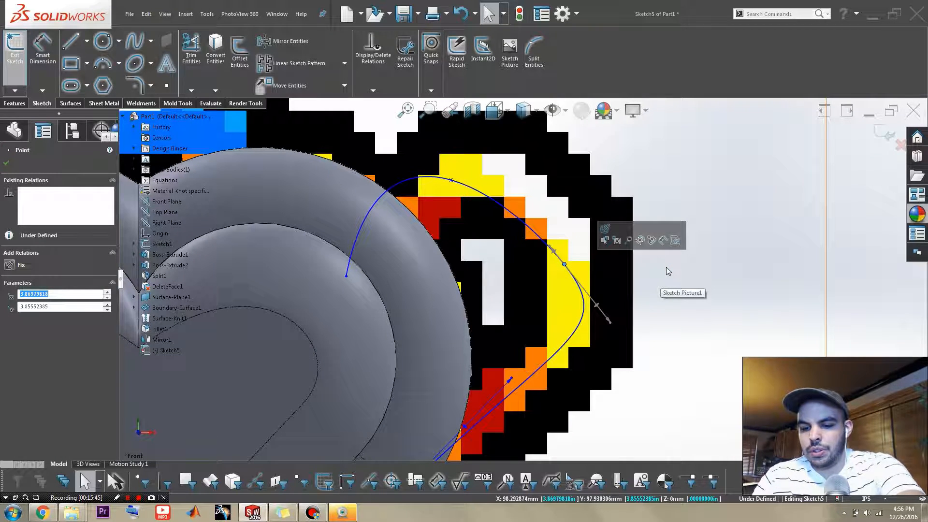
{"action": "key", "text": "Delete"}
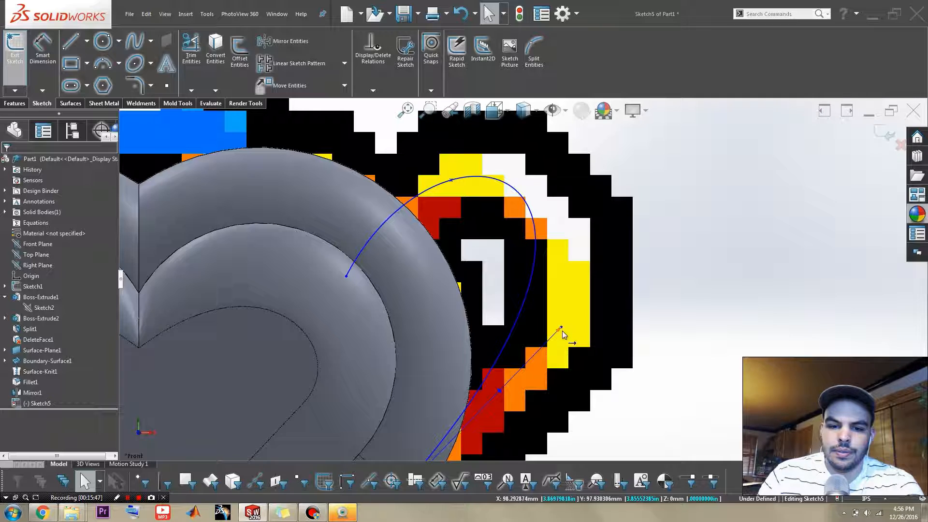
{"action": "left_click_drag", "start_coordinate": [500, 390], "coordinate": [669, 263]}
{"action": "left_click_drag", "start_coordinate": [531, 151], "coordinate": [509, 179]}
{"action": "left_click", "coordinate": [450, 184]}
{"action": "key", "text": "Delete"}
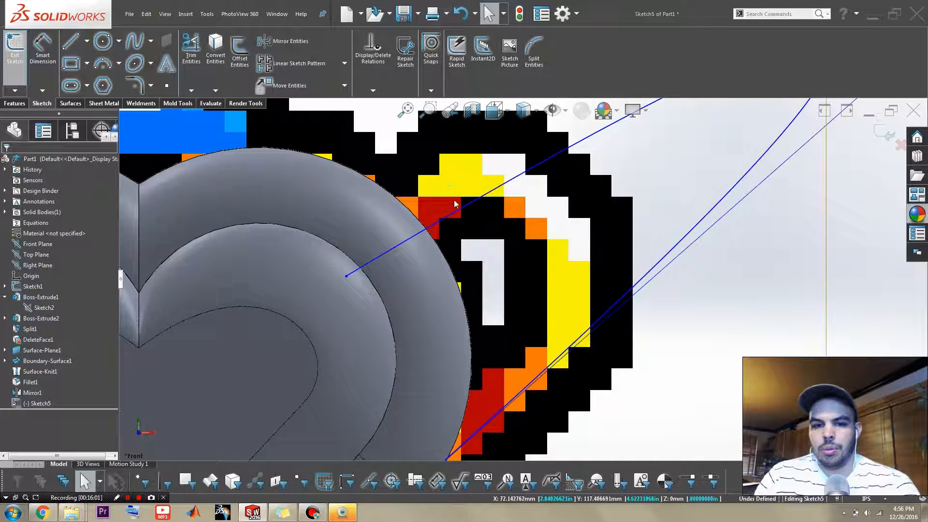
Adjust the tangent handles at both spline ends to bend the curve roughly around the right handle.
{"action": "scroll", "coordinate": [483, 199], "scroll_direction": "up", "scroll_amount": 7}
{"action": "left_click_drag", "start_coordinate": [689, 170], "coordinate": [532, 206]}
{"action": "scroll", "coordinate": [544, 270], "scroll_direction": "down", "scroll_amount": 4}
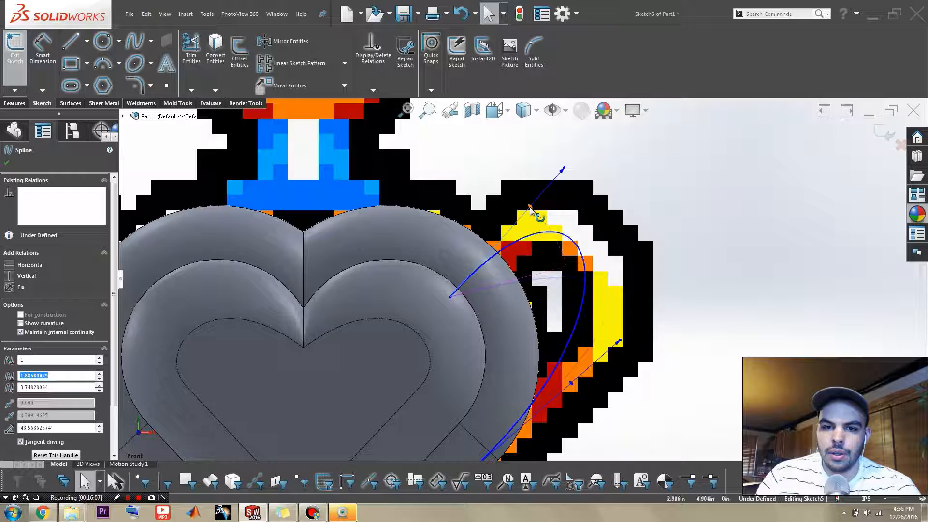
{"action": "left_click_drag", "start_coordinate": [616, 343], "coordinate": [702, 269]}
{"action": "left_click_drag", "start_coordinate": [563, 169], "coordinate": [511, 192]}
{"action": "left_click_drag", "start_coordinate": [627, 333], "coordinate": [655, 352]}
{"action": "scroll", "coordinate": [525, 279], "scroll_direction": "up", "scroll_amount": 3}
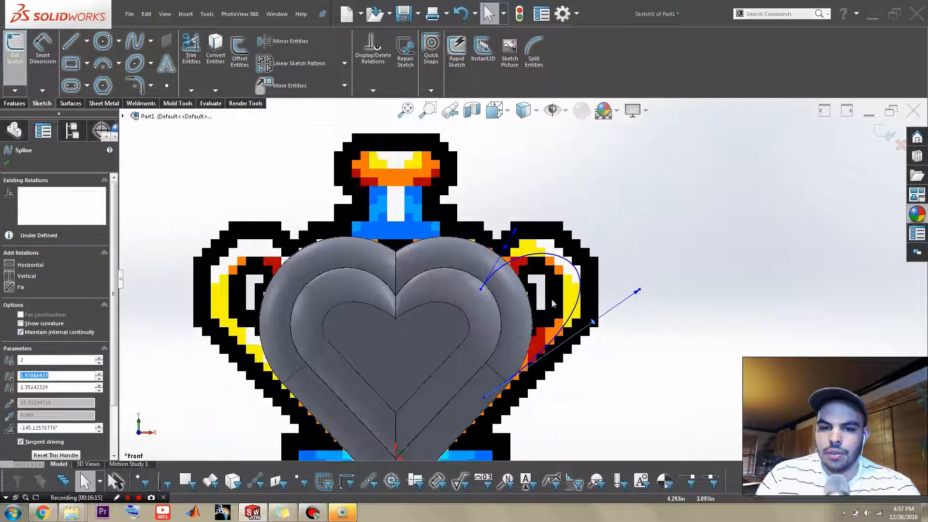
Fine-tune the upper and lower end tangents so the spline follows the yellow band of the right handle.
{"action": "left_click_drag", "start_coordinate": [517, 232], "coordinate": [503, 219]}
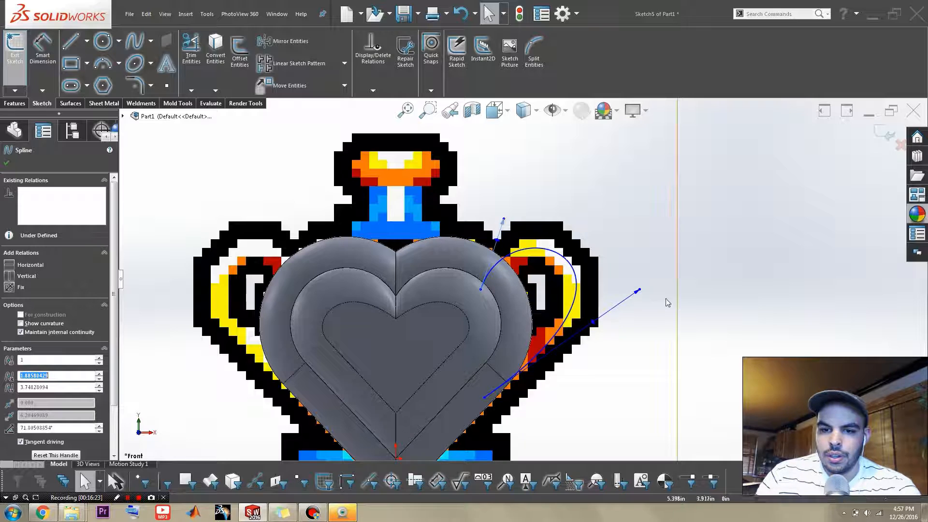
{"action": "left_click_drag", "start_coordinate": [641, 292], "coordinate": [631, 297]}
{"action": "left_click_drag", "start_coordinate": [592, 327], "coordinate": [593, 330]}
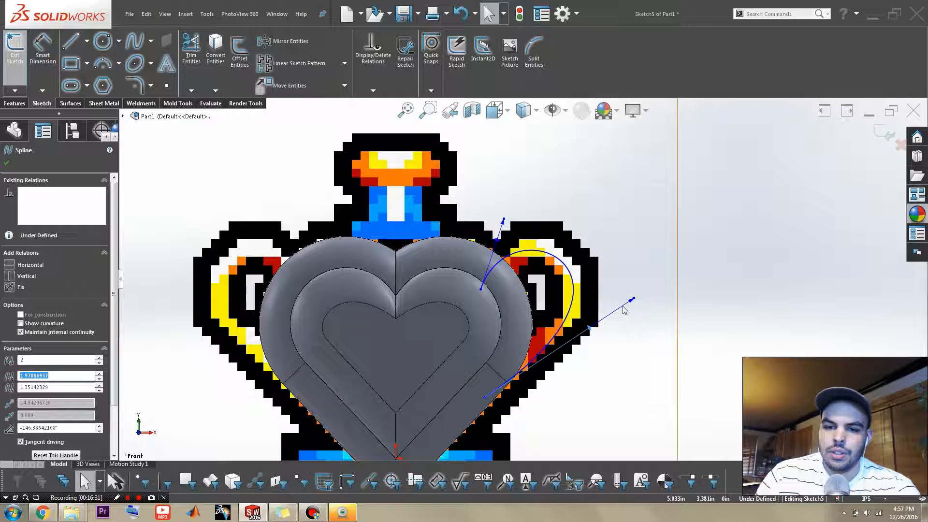
{"action": "left_click_drag", "start_coordinate": [631, 300], "coordinate": [640, 294]}
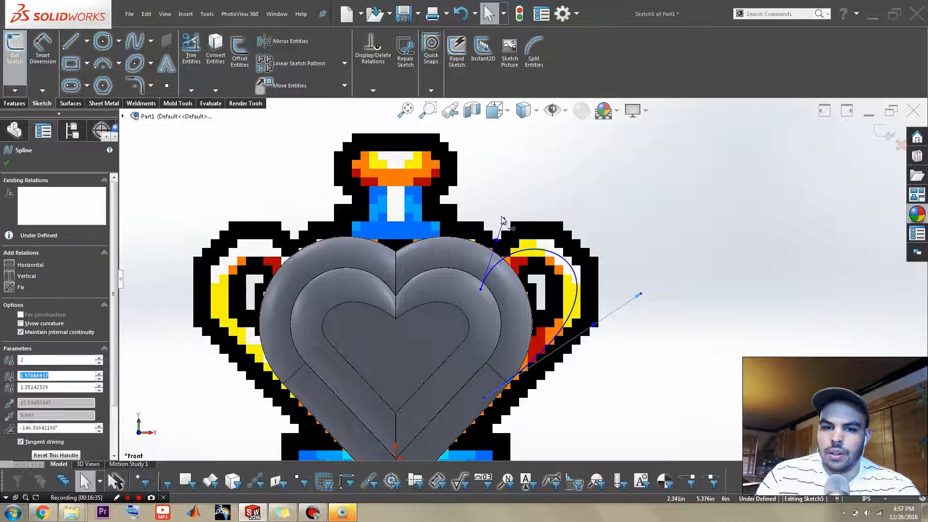
{"action": "left_click_drag", "start_coordinate": [503, 221], "coordinate": [502, 218]}
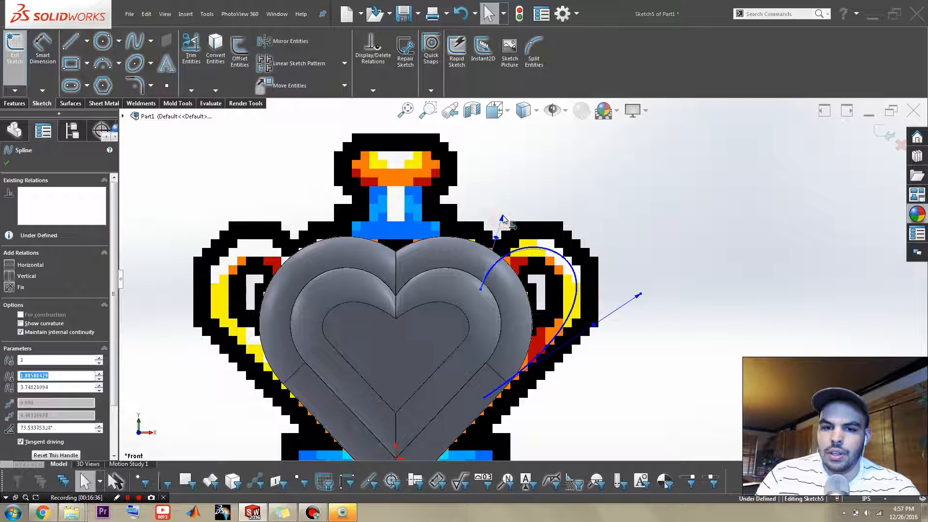
{"action": "left_click", "coordinate": [692, 274]}
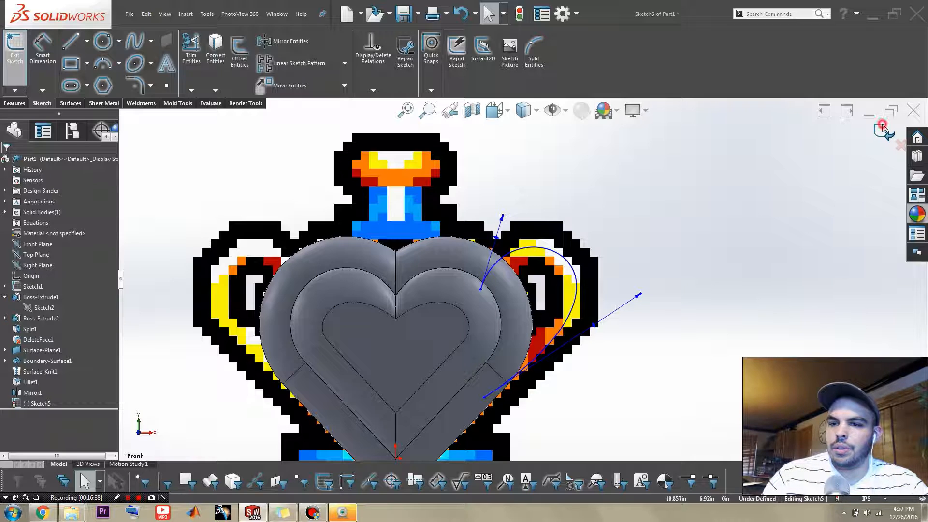
Finish the handle sketch and sweep a 0.5625 in circular profile along the spline as a body separate from the heart.
{"action": "left_click", "coordinate": [883, 130]}
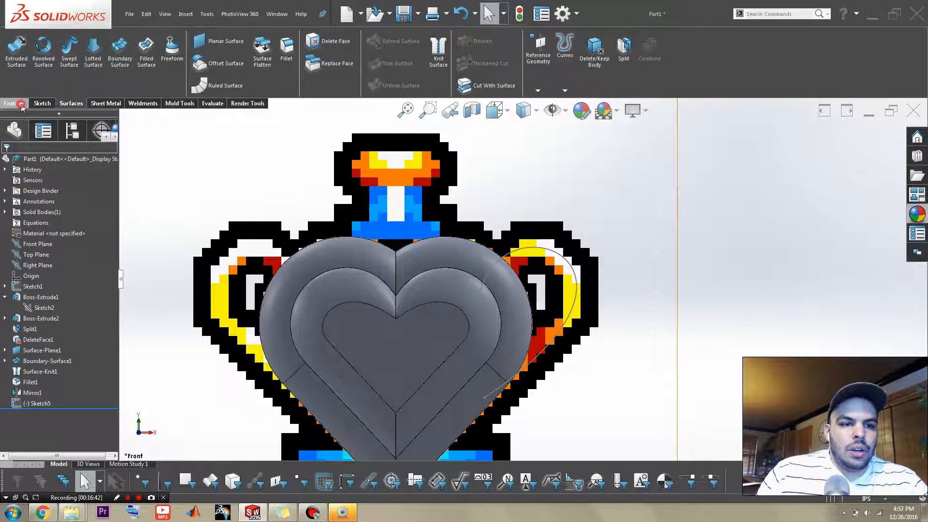
{"action": "left_click", "coordinate": [19, 103]}
{"action": "left_click", "coordinate": [77, 41]}
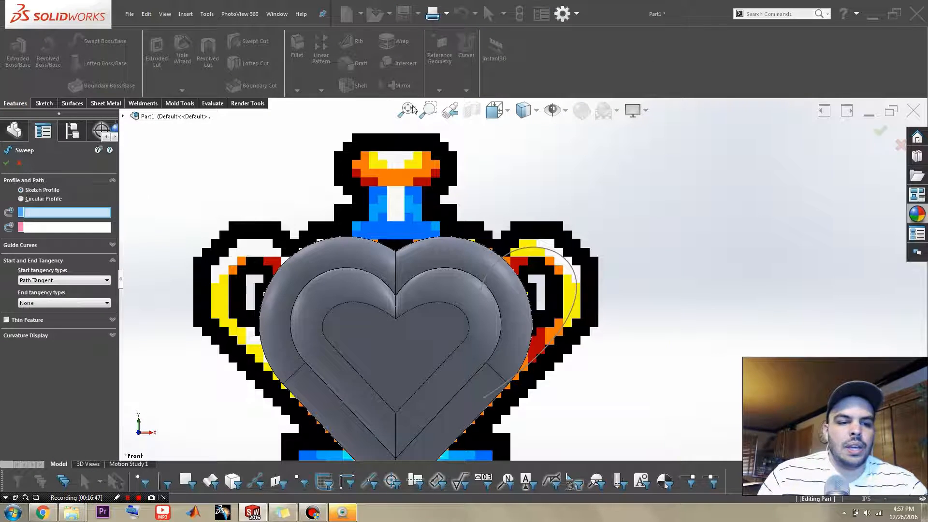
{"action": "left_click", "coordinate": [21, 198]}
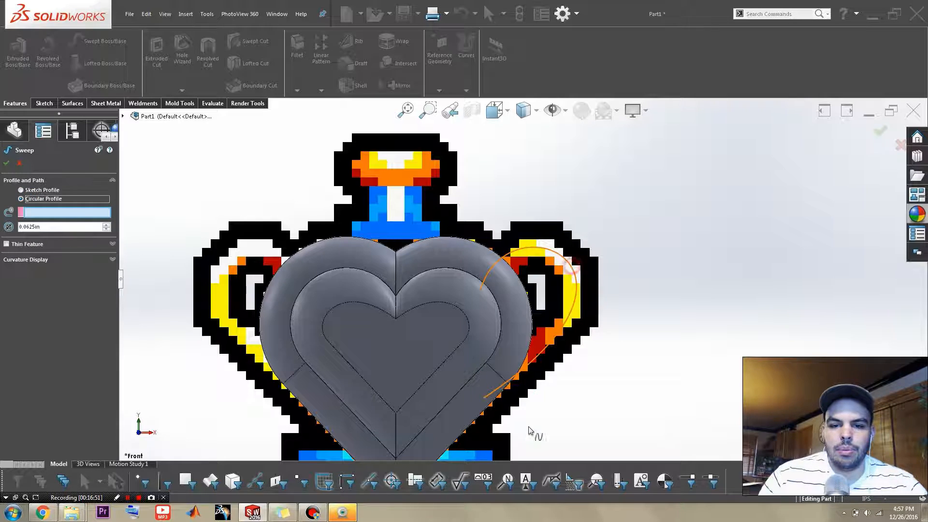
{"action": "left_click", "coordinate": [526, 369]}
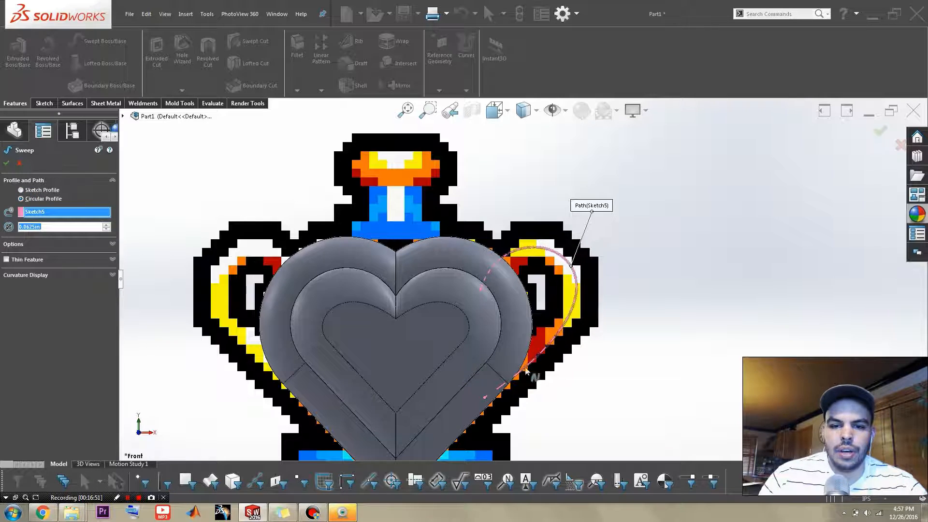
{"action": "left_click", "coordinate": [106, 225]}
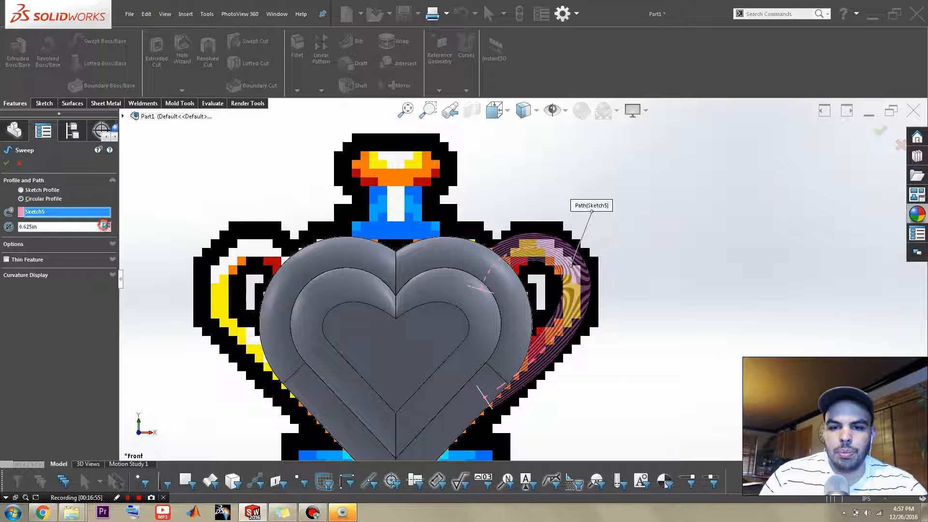
{"action": "left_click", "coordinate": [105, 225]}
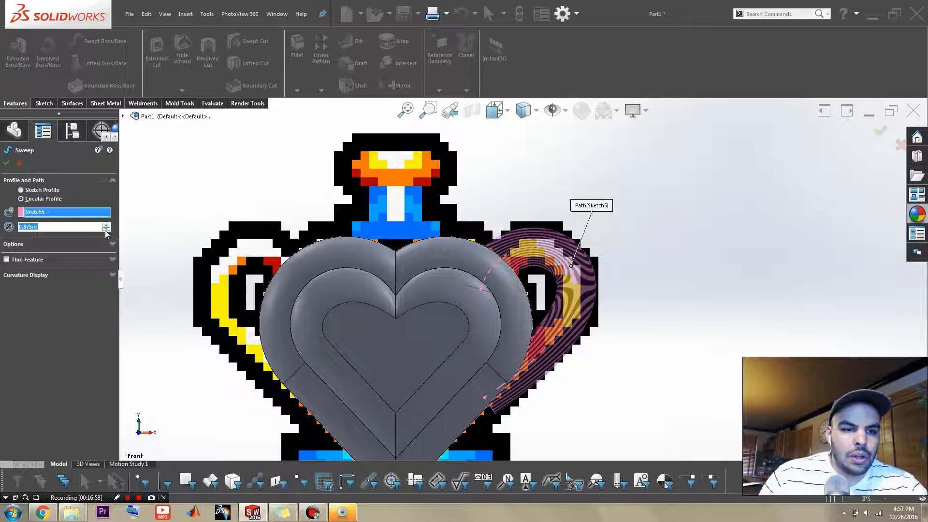
{"action": "left_click", "coordinate": [105, 229]}
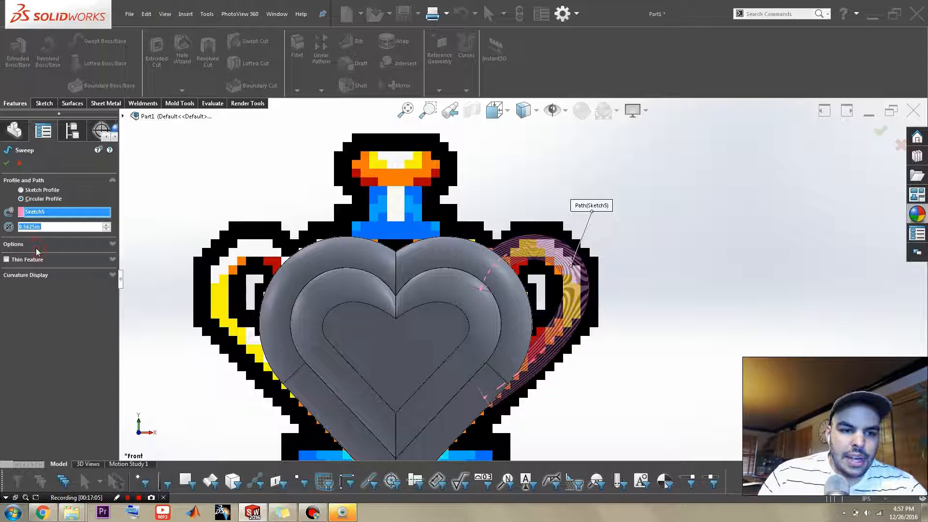
{"action": "left_click", "coordinate": [113, 245]}
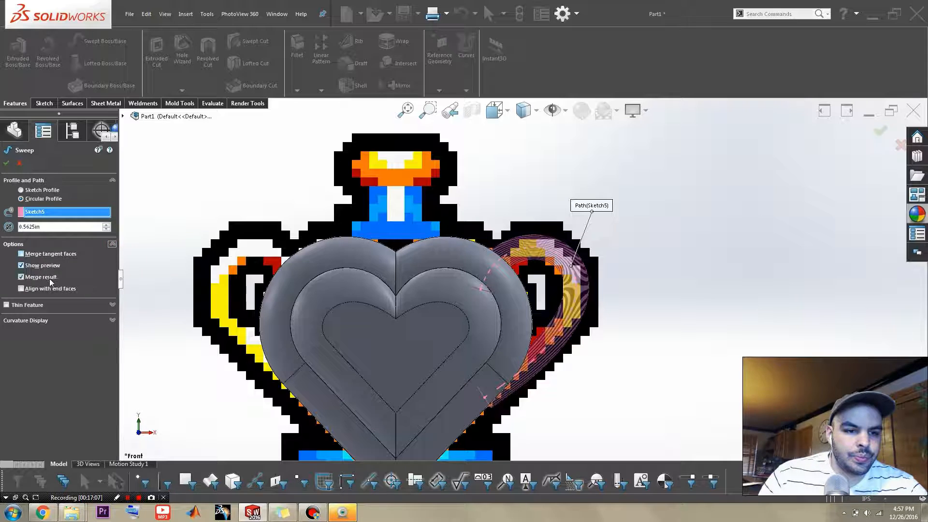
{"action": "left_click", "coordinate": [7, 164]}
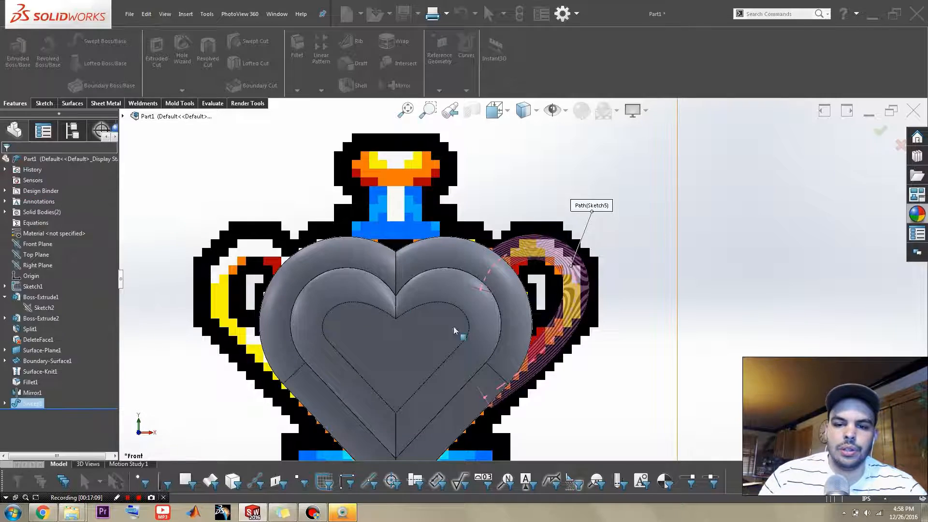
Edit the sweep's path sketch, moving the spline's lower end deeper into the heart and readjusting its tangent to follow the right handle.
{"action": "scroll", "coordinate": [512, 367], "scroll_direction": "down", "scroll_amount": 3}
{"action": "middle_click_drag", "start_coordinate": [627, 411], "coordinate": [604, 345]}
{"action": "scroll", "coordinate": [532, 407], "scroll_direction": "down", "scroll_amount": 5}
{"action": "scroll", "coordinate": [532, 407], "scroll_direction": "up", "scroll_amount": 5}
{"action": "middle_click_drag", "start_coordinate": [512, 389], "coordinate": [561, 390]}
{"action": "scroll", "coordinate": [561, 389], "scroll_direction": "up", "scroll_amount": 2}
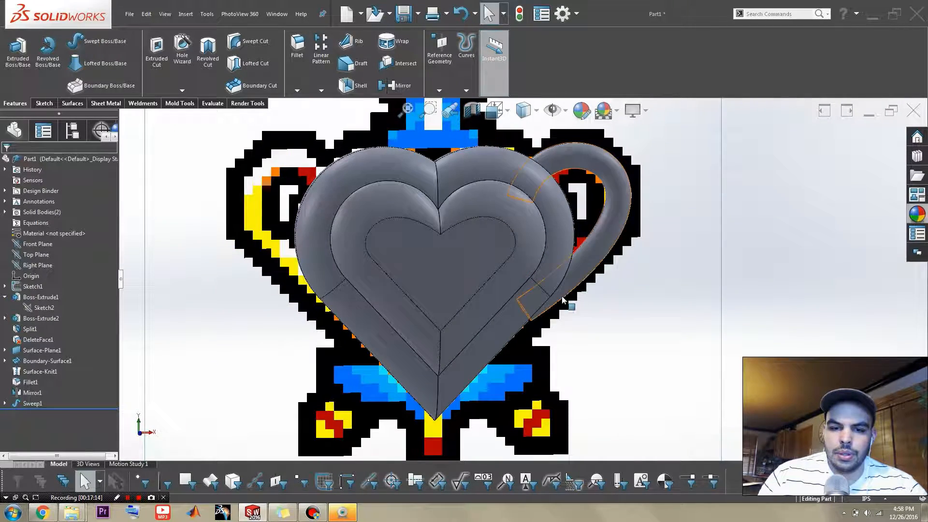
{"action": "left_click", "coordinate": [5, 402]}
{"action": "left_click", "coordinate": [45, 414]}
{"action": "left_click", "coordinate": [30, 397]}
{"action": "left_click_drag", "start_coordinate": [524, 310], "coordinate": [511, 310]}
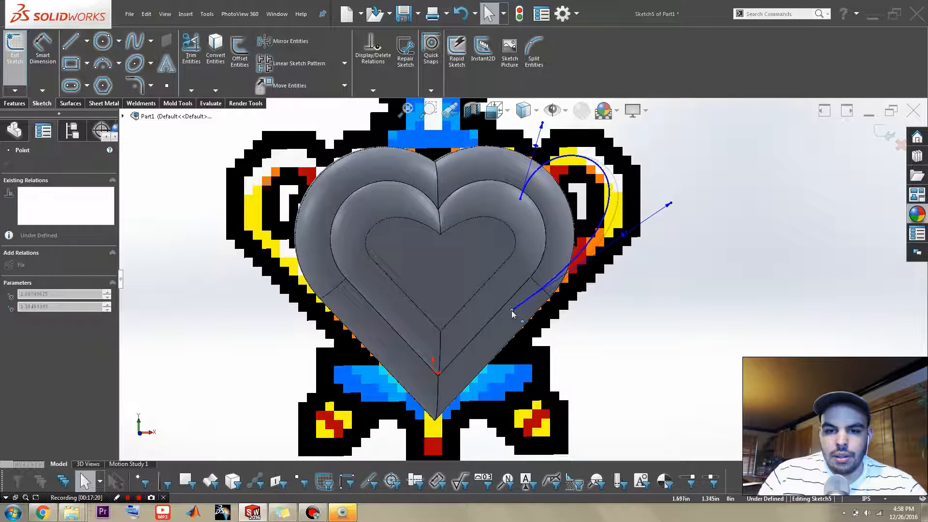
{"action": "left_click", "coordinate": [623, 237]}
{"action": "left_click_drag", "start_coordinate": [624, 237], "coordinate": [629, 248]}
{"action": "left_click", "coordinate": [888, 135]}
Mirror the swept handle body about the Right Plane with Merge solids turned off.
{"action": "mouse_move", "coordinate": [646, 320]}
{"action": "middle_mouse_down"}
{"action": "mouse_move", "coordinate": [593, 231]}
{"action": "mouse_move", "coordinate": [503, 319]}
{"action": "mouse_move", "coordinate": [535, 334]}
{"action": "mouse_move", "coordinate": [636, 329]}
{"action": "middle_mouse_up"}
{"action": "scroll", "coordinate": [534, 277], "scroll_direction": "up", "scroll_amount": 3}
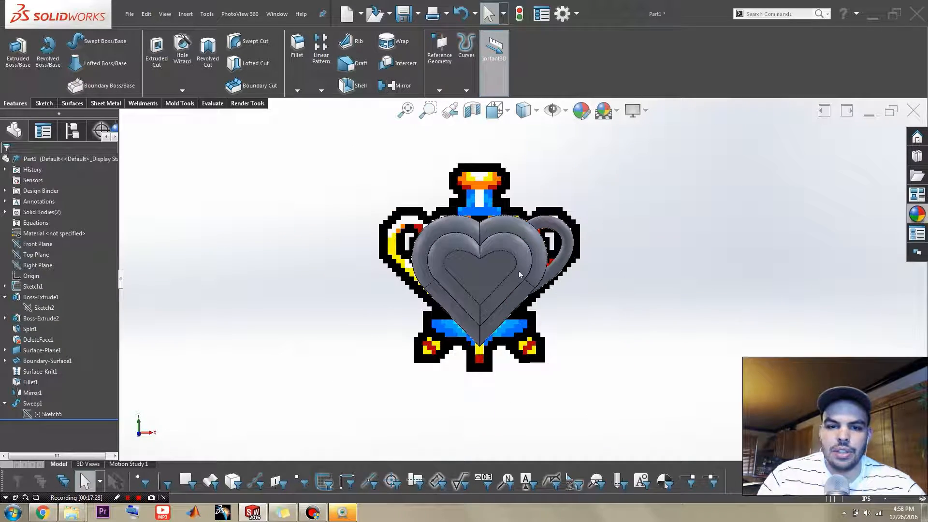
{"action": "scroll", "coordinate": [474, 248], "scroll_direction": "down", "scroll_amount": 1}
{"action": "scroll", "coordinate": [473, 249], "scroll_direction": "down", "scroll_amount": 1}
{"action": "middle_click_drag", "start_coordinate": [472, 248], "coordinate": [498, 248]}
{"action": "key", "text": "s"}
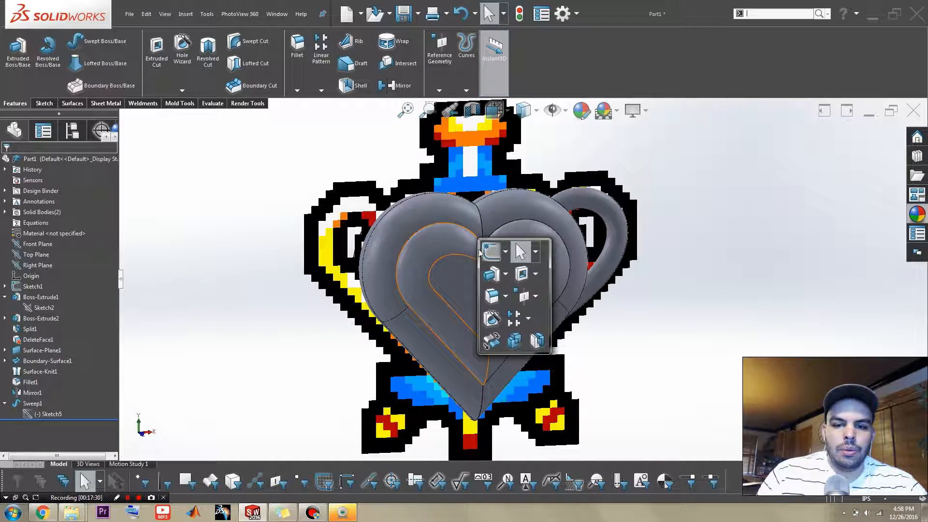
{"action": "left_click", "coordinate": [528, 319]}
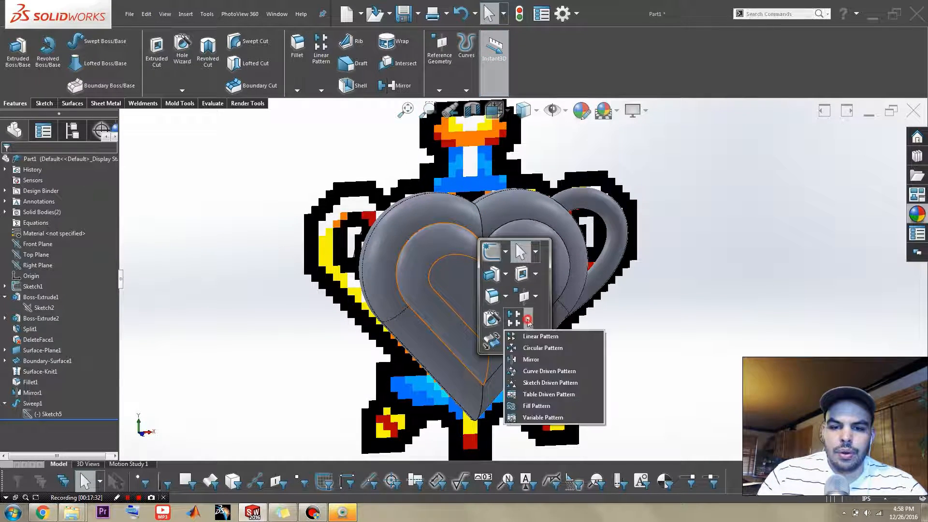
{"action": "left_click", "coordinate": [536, 360]}
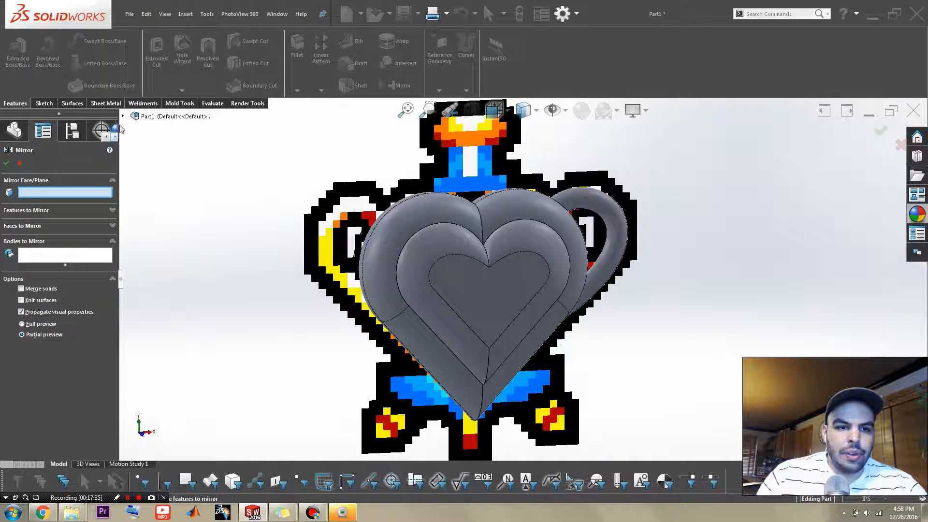
{"action": "left_click", "coordinate": [122, 116]}
{"action": "left_click", "coordinate": [167, 222]}
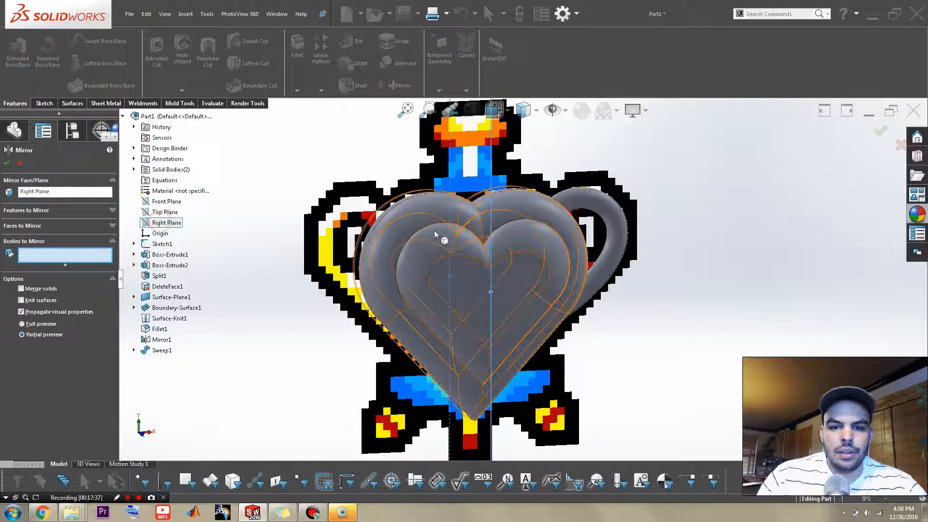
{"action": "left_click", "coordinate": [606, 202]}
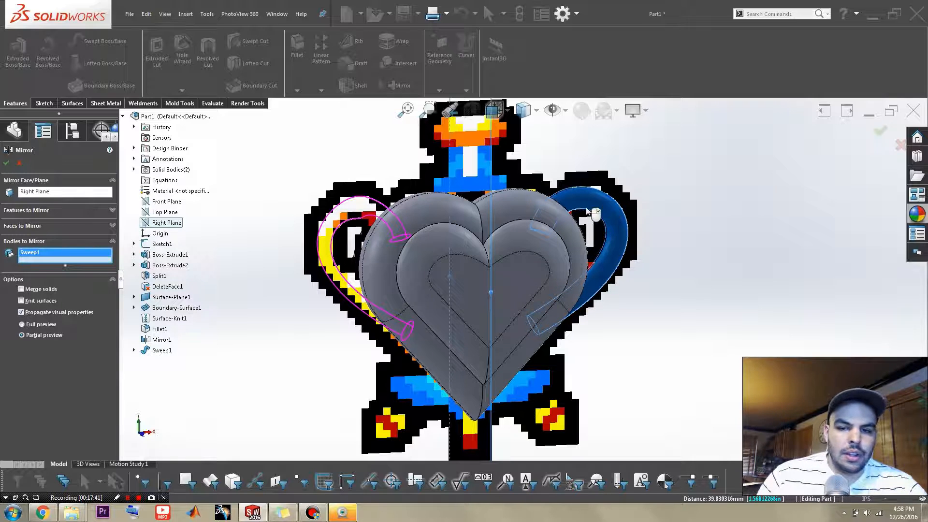
{"action": "left_click", "coordinate": [7, 162]}
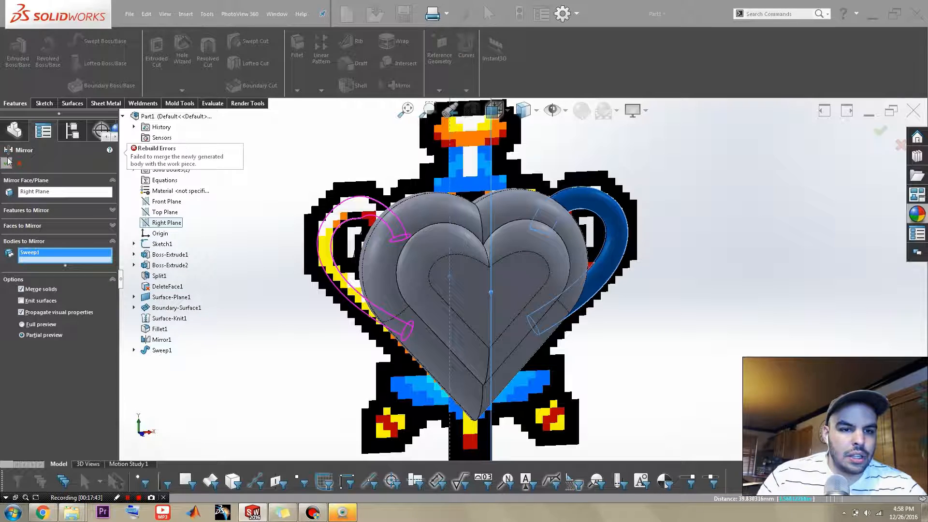
{"action": "left_click", "coordinate": [22, 289]}
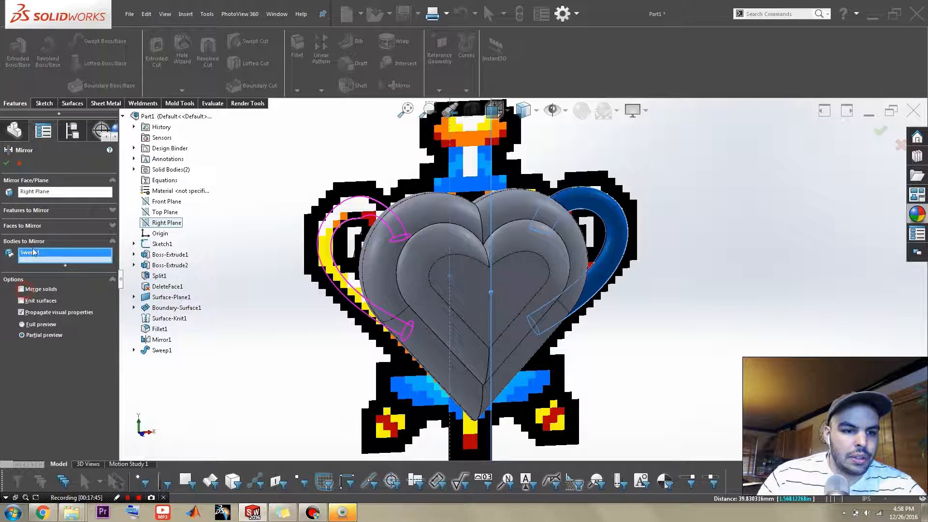
Mirror the handle body about the Right Plane without merging, and combine the heart and both handles into one solid with Add.
{"action": "left_click", "coordinate": [6, 163]}
{"action": "middle_click_drag", "start_coordinate": [461, 240], "coordinate": [213, 234]}
{"action": "key", "text": "s"}
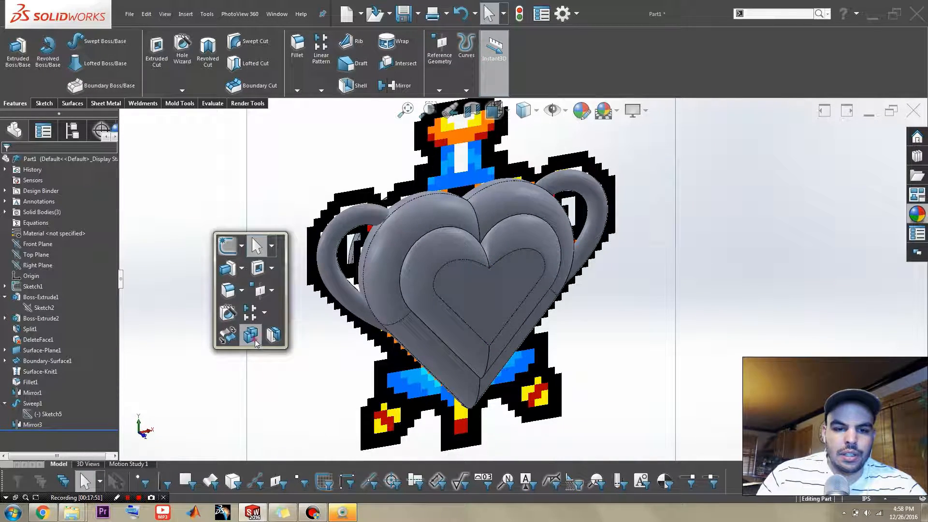
{"action": "left_click", "coordinate": [255, 341]}
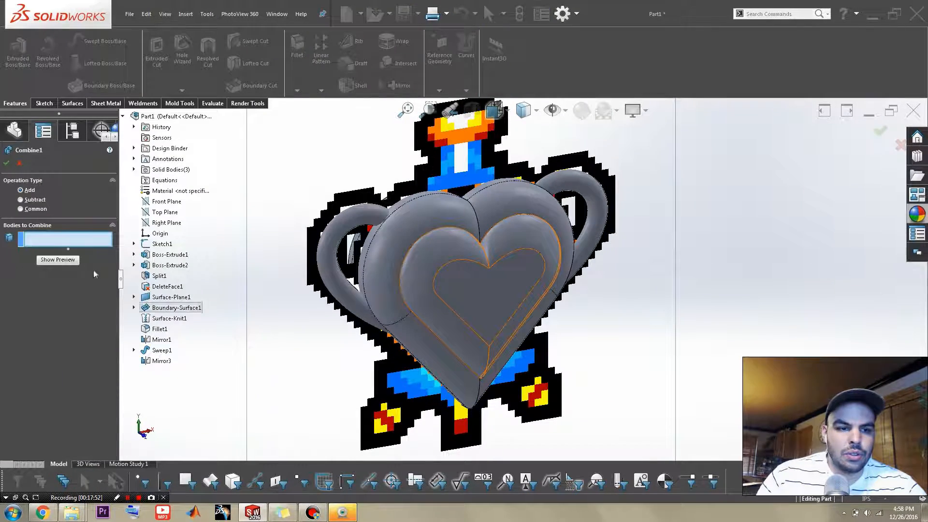
{"action": "left_click", "coordinate": [460, 250]}
{"action": "left_click", "coordinate": [567, 194]}
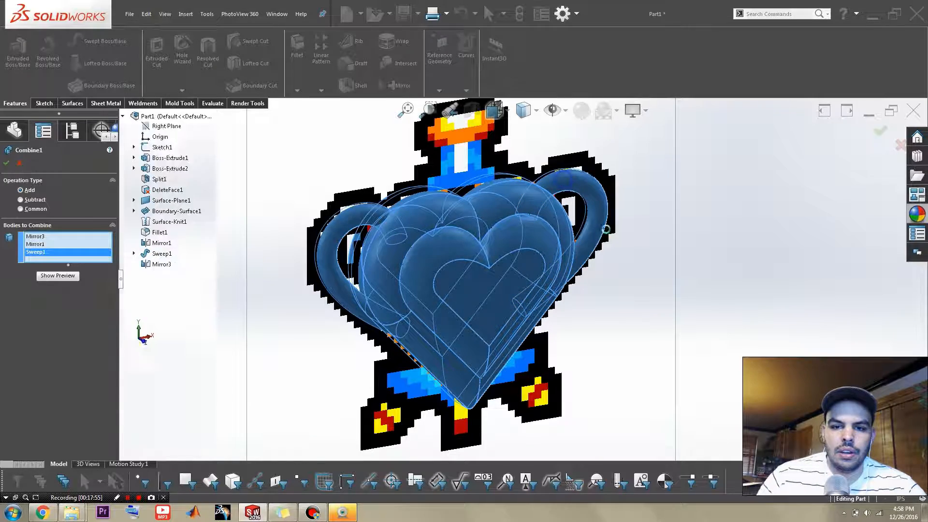
{"action": "key", "text": "Return"}
{"action": "middle_click_drag", "start_coordinate": [551, 326], "coordinate": [541, 308]}
{"action": "scroll", "coordinate": [540, 307], "scroll_direction": "up", "scroll_amount": 3}
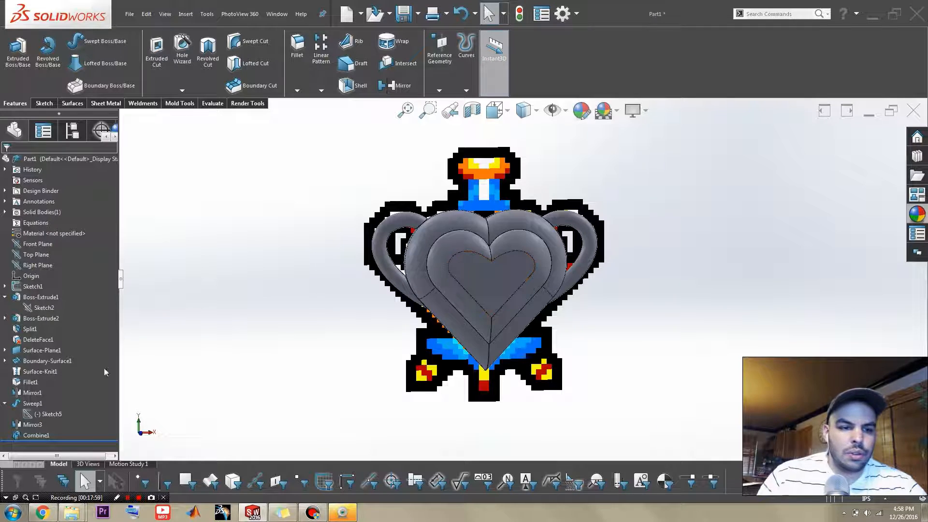
Hide the reference picture sketch to inspect the heart and handles from the front, and show it again.
{"action": "left_click", "coordinate": [30, 286]}
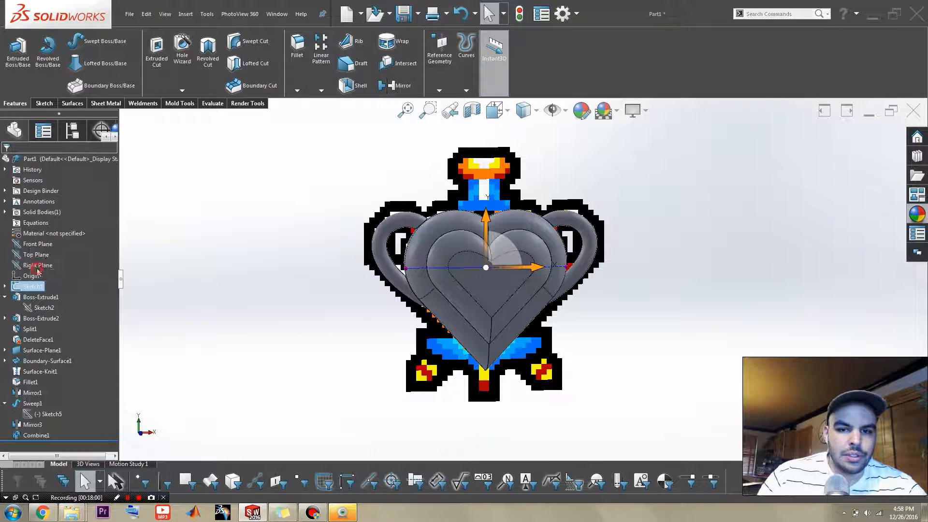
{"action": "left_click", "coordinate": [43, 267]}
{"action": "mouse_move", "coordinate": [335, 307]}
{"action": "middle_mouse_down"}
{"action": "mouse_move", "coordinate": [536, 292]}
{"action": "mouse_move", "coordinate": [538, 273]}
{"action": "mouse_move", "coordinate": [474, 232]}
{"action": "mouse_move", "coordinate": [456, 205]}
{"action": "mouse_move", "coordinate": [408, 261]}
{"action": "mouse_move", "coordinate": [611, 365]}
{"action": "mouse_move", "coordinate": [583, 253]}
{"action": "mouse_move", "coordinate": [616, 323]}
{"action": "middle_mouse_up"}
{"action": "scroll", "coordinate": [538, 273], "scroll_direction": "down", "scroll_amount": 5}
{"action": "key", "text": "ctrl+1"}
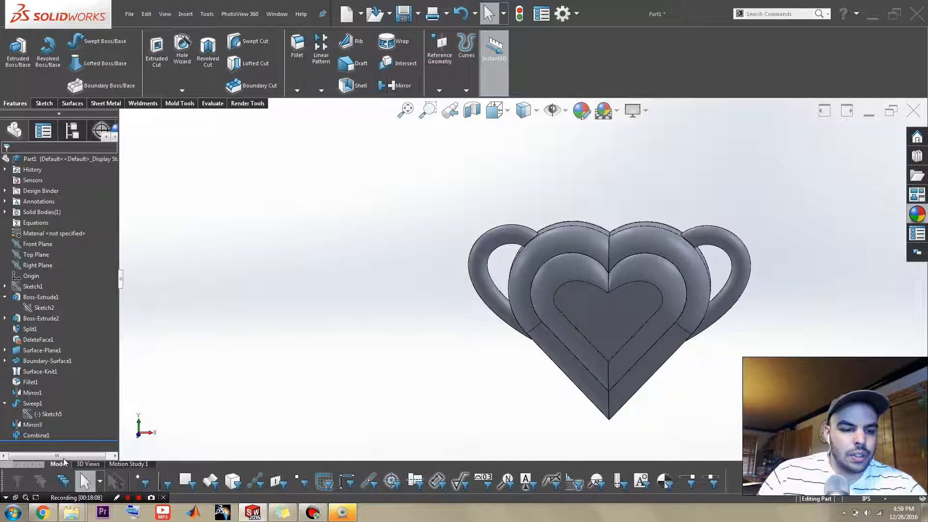
{"action": "left_click", "coordinate": [33, 287]}
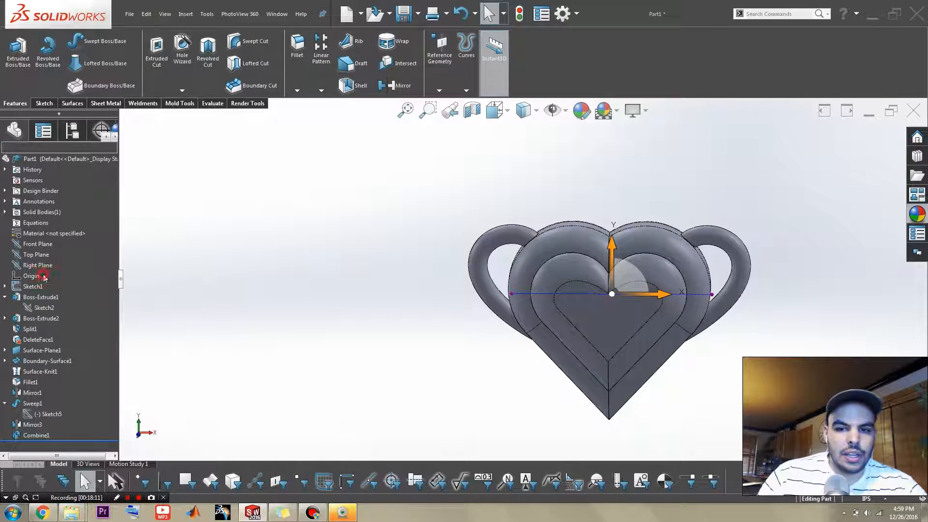
{"action": "left_click", "coordinate": [66, 262]}
Start a sketch on the Front Plane and draw a vertical construction line about 11.4 in long upward from the origin.
{"action": "scroll", "coordinate": [578, 272], "scroll_direction": "down", "scroll_amount": 2}
{"action": "scroll", "coordinate": [578, 271], "scroll_direction": "up", "scroll_amount": 2}
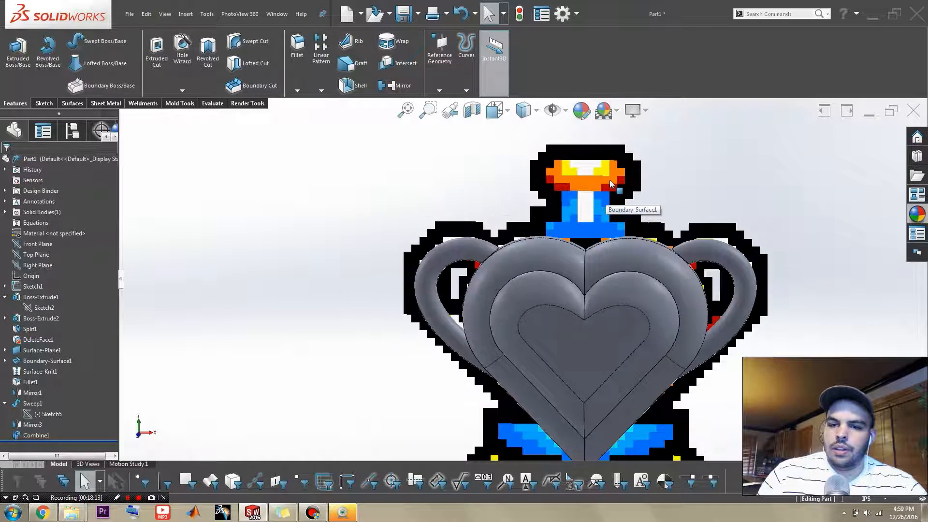
{"action": "scroll", "coordinate": [579, 244], "scroll_direction": "down", "scroll_amount": 4}
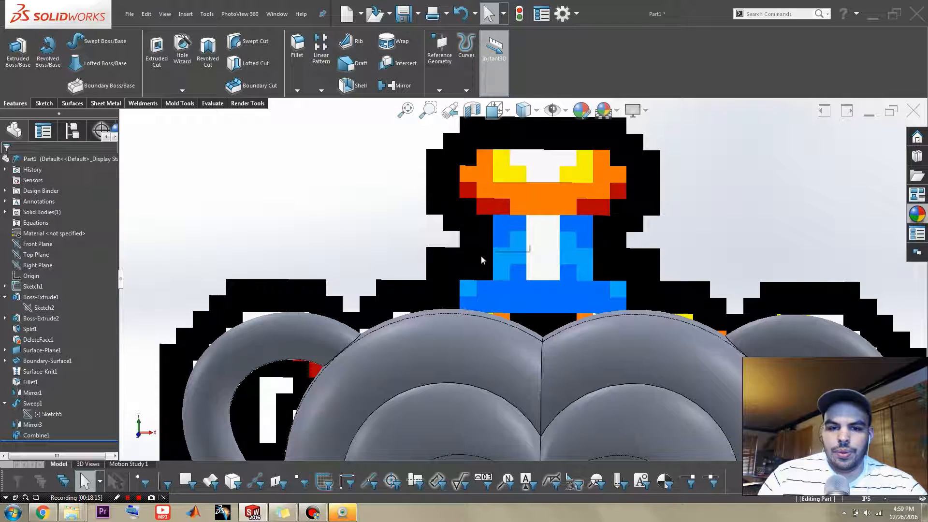
{"action": "scroll", "coordinate": [481, 321], "scroll_direction": "up", "scroll_amount": 3}
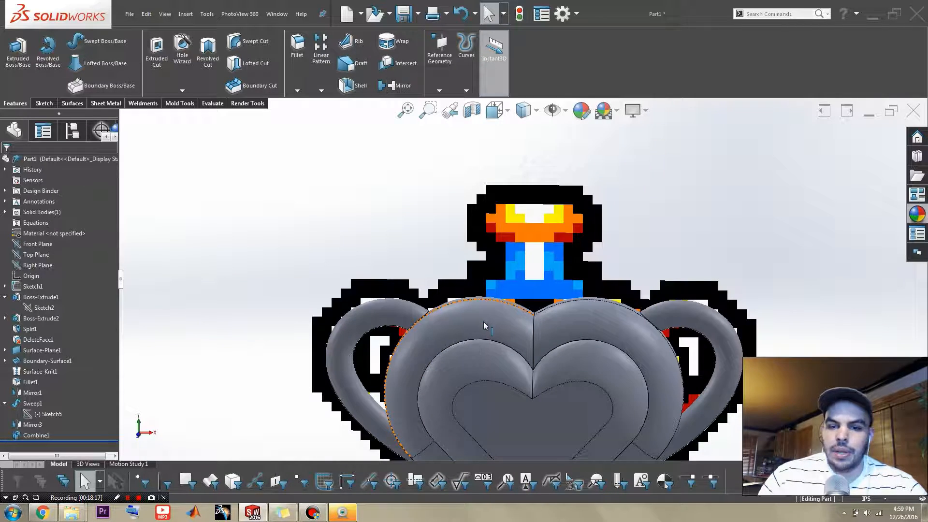
{"action": "scroll", "coordinate": [498, 335], "scroll_direction": "up", "scroll_amount": 3}
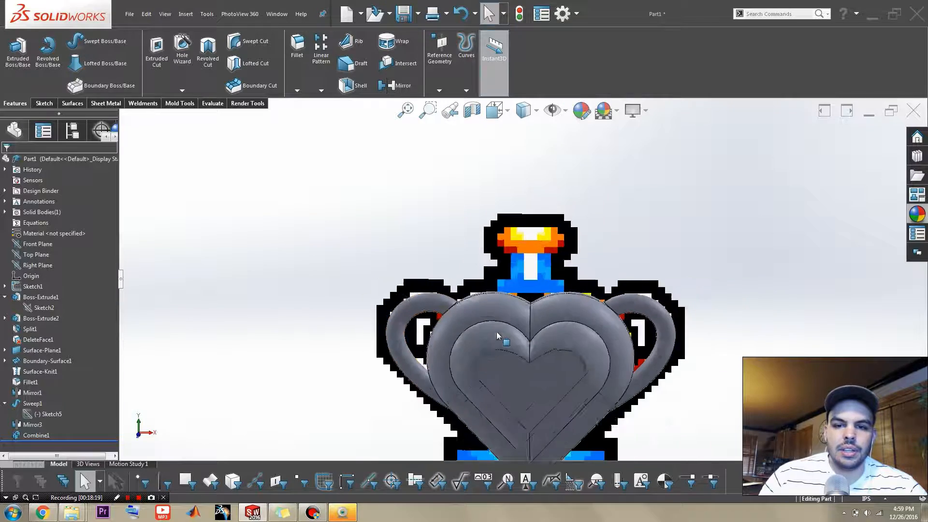
{"action": "left_click", "coordinate": [38, 243]}
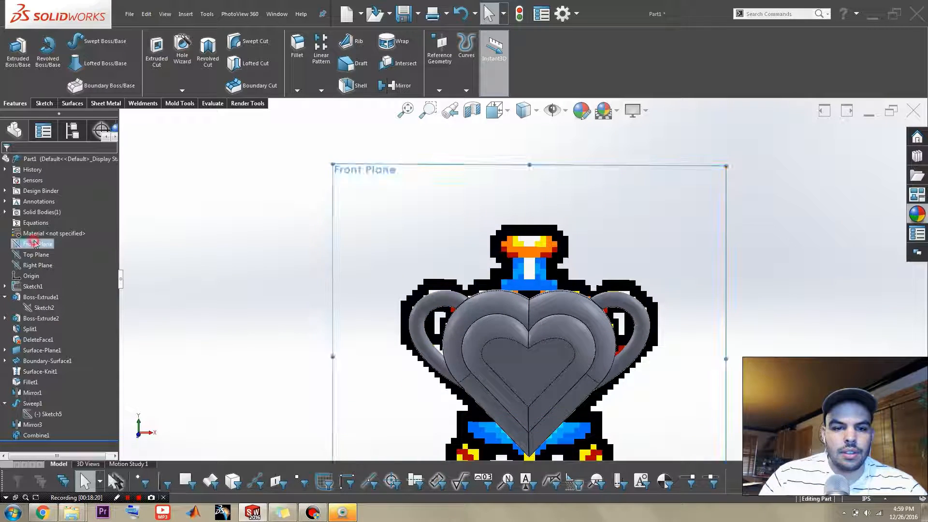
{"action": "left_click", "coordinate": [48, 228]}
{"action": "scroll", "coordinate": [522, 190], "scroll_direction": "down", "scroll_amount": 2}
{"action": "right_click_drag", "start_coordinate": [524, 232], "coordinate": [496, 206]}
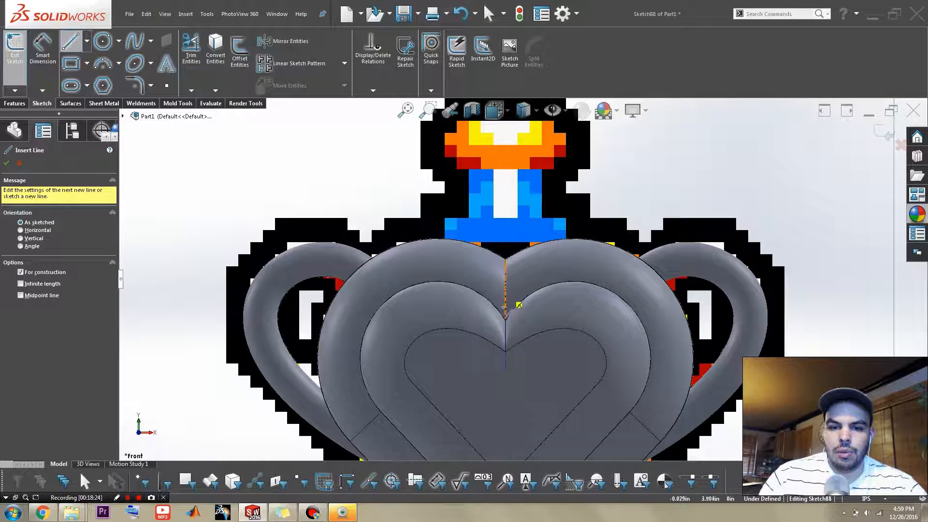
{"action": "scroll", "coordinate": [515, 329], "scroll_direction": "up", "scroll_amount": 2}
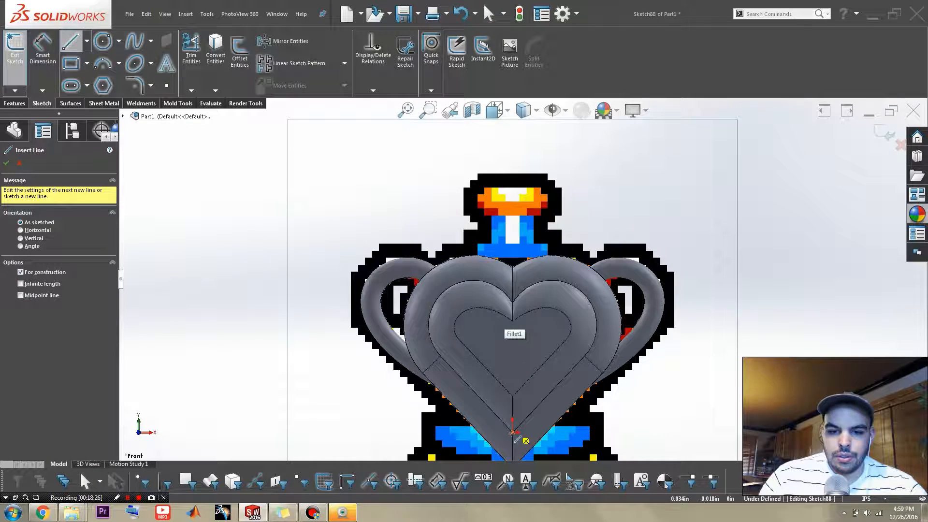
{"action": "left_click", "coordinate": [513, 430]}
{"action": "scroll", "coordinate": [520, 280], "scroll_direction": "up", "scroll_amount": 2}
{"action": "left_click", "coordinate": [520, 157]}
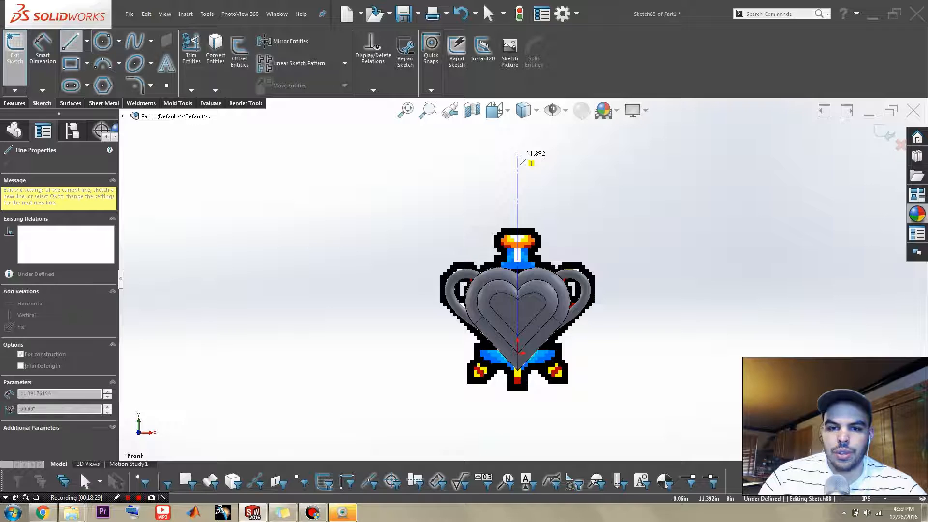
{"action": "key", "text": "Escape"}
Shorten the construction line by moving its upper endpoint down to the black outline above the stopper, about 6.95 in above the origin.
{"action": "scroll", "coordinate": [526, 193], "scroll_direction": "down", "scroll_amount": 3}
{"action": "scroll", "coordinate": [497, 150], "scroll_direction": "up", "scroll_amount": 2}
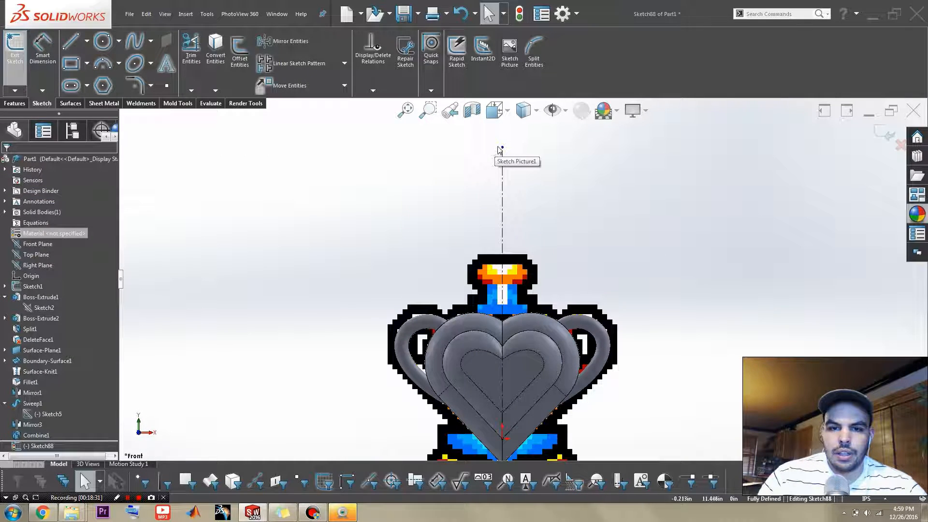
{"action": "left_click", "coordinate": [503, 147]}
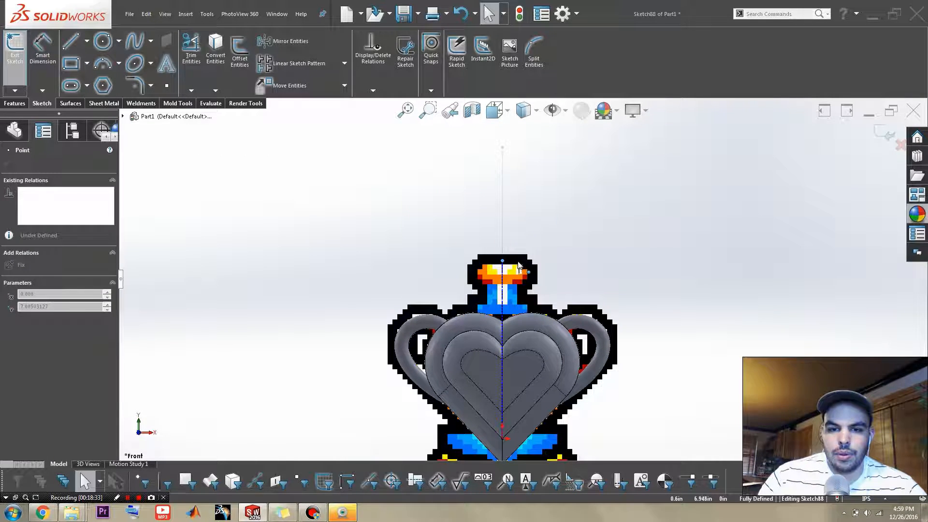
{"action": "left_click_drag", "start_coordinate": [518, 265], "coordinate": [515, 264]}
{"action": "scroll", "coordinate": [506, 267], "scroll_direction": "down", "scroll_amount": 8}
Sketch the stopper's half profile with a horizontal top line about 0.69 in long from the centreline and a tangent semicircular arc of about R0.47.
{"action": "right_click_drag", "start_coordinate": [510, 266], "coordinate": [483, 239]}
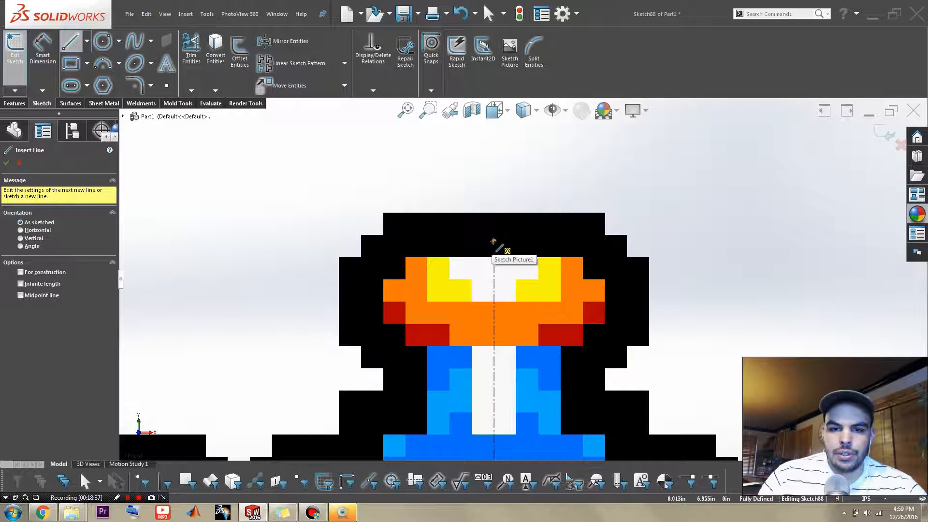
{"action": "left_click", "coordinate": [493, 240]}
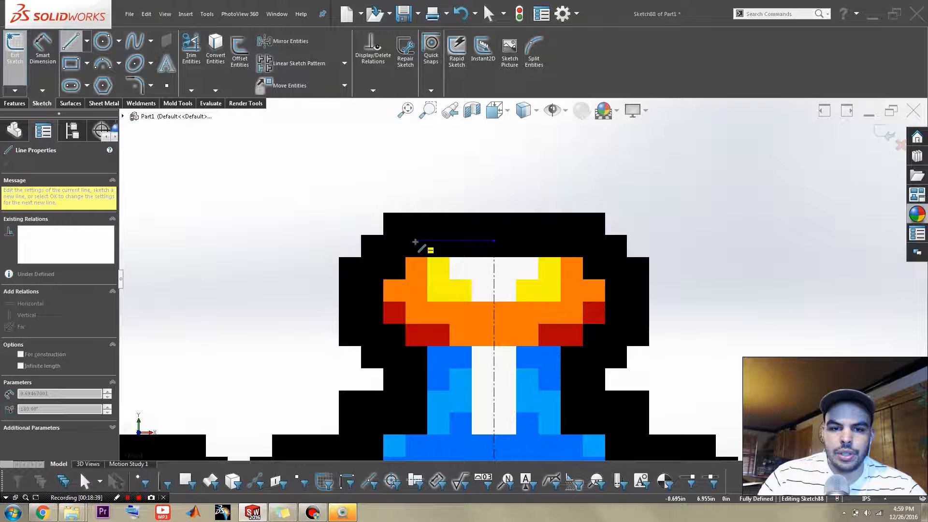
{"action": "left_click", "coordinate": [414, 240]}
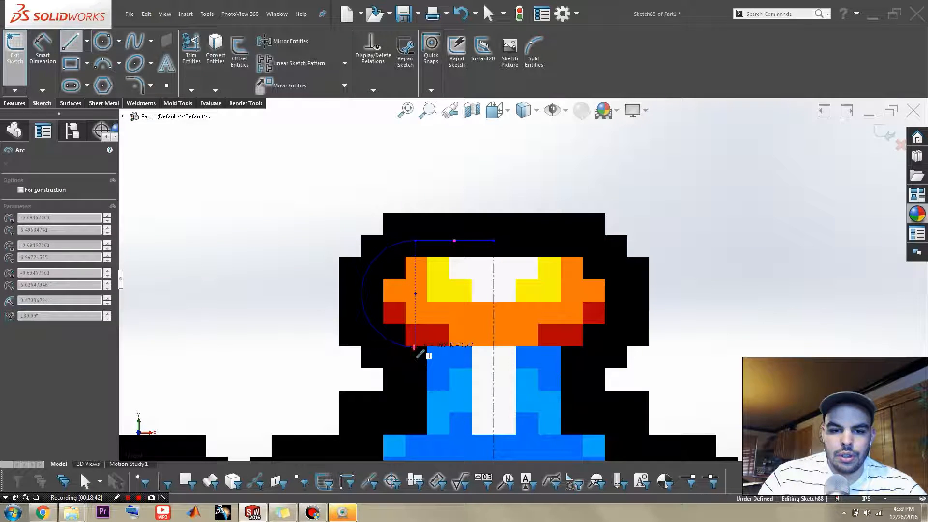
{"action": "left_click", "coordinate": [414, 347]}
Complete the closed half profile with the vertical neck line, an outward collar step, a side down into the heart, and closing lines along the centreline.
{"action": "scroll", "coordinate": [433, 379], "scroll_direction": "up", "scroll_amount": 3}
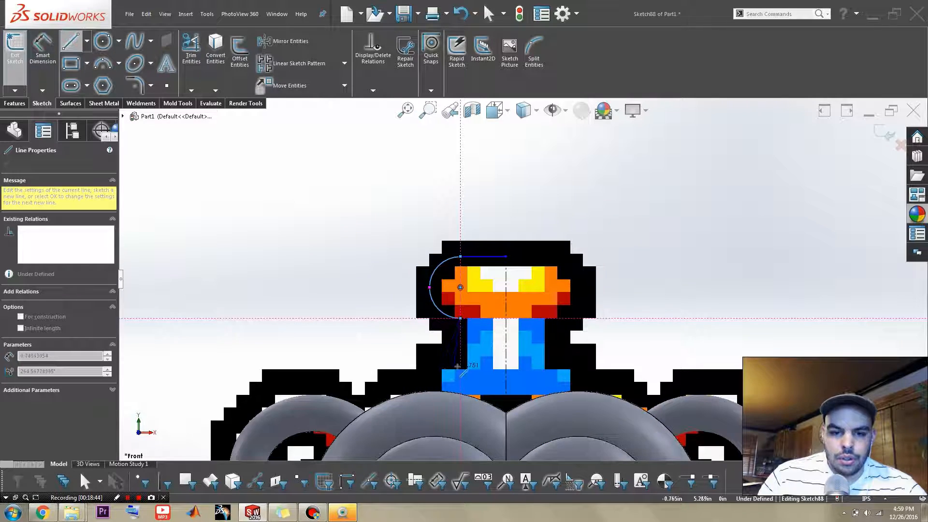
{"action": "left_click", "coordinate": [460, 370]}
{"action": "left_click", "coordinate": [437, 369]}
{"action": "scroll", "coordinate": [449, 425], "scroll_direction": "up", "scroll_amount": 1}
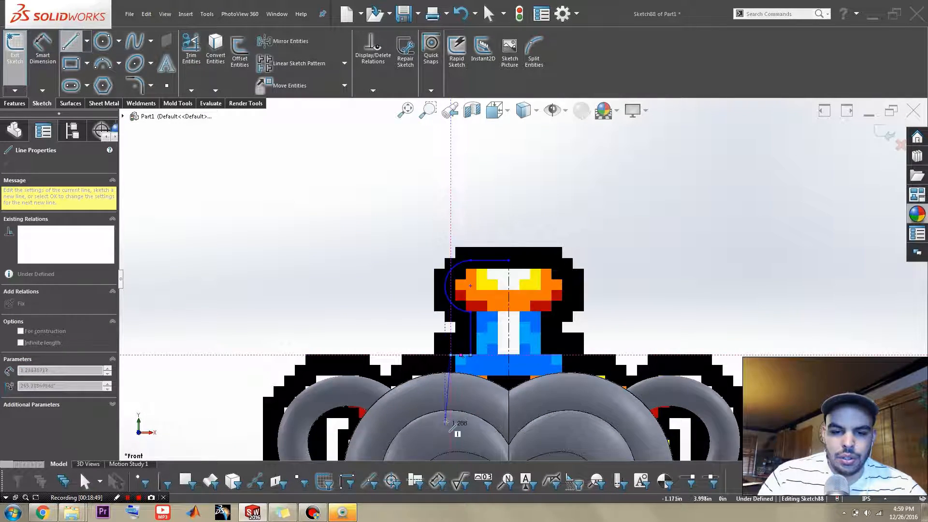
{"action": "left_click", "coordinate": [451, 417]}
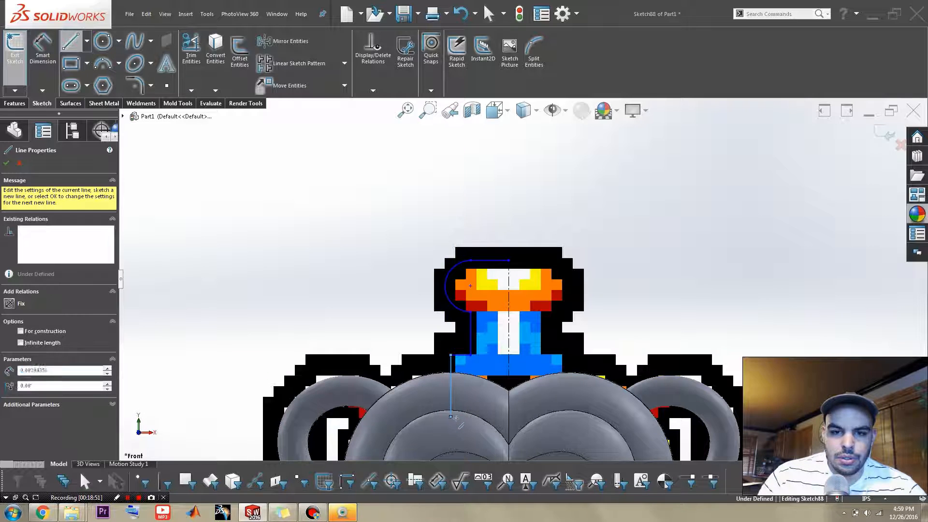
{"action": "left_click", "coordinate": [509, 417]}
{"action": "left_click", "coordinate": [509, 261]}
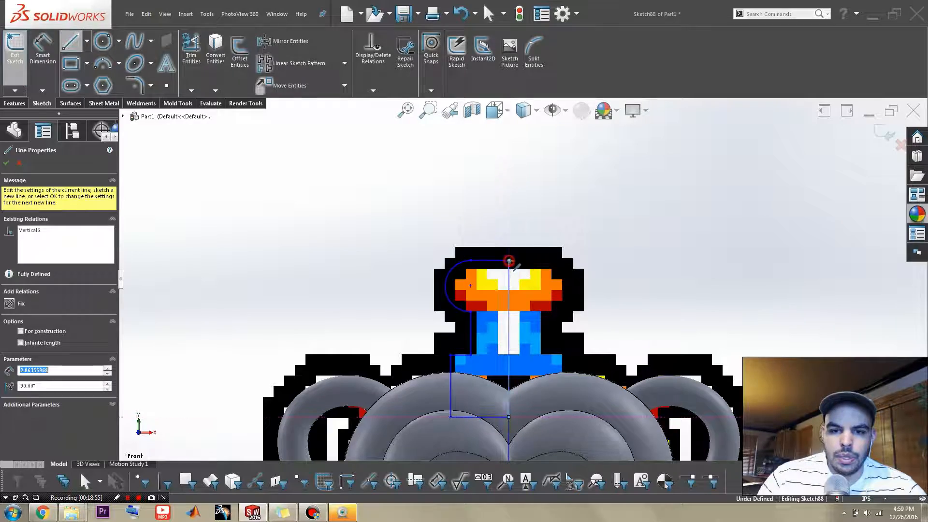
{"action": "key", "text": "Escape"}
Reshape the profile to the picture, moving the neck line to about 0.60 in from the centreline and the top edge to about 6.82 in height.
{"action": "middle_click_drag", "start_coordinate": [509, 261], "coordinate": [516, 333]}
{"action": "scroll", "coordinate": [516, 333], "scroll_direction": "down", "scroll_amount": 5}
{"action": "middle_click_drag", "start_coordinate": [438, 327], "coordinate": [420, 313]}
{"action": "scroll", "coordinate": [438, 317], "scroll_direction": "up", "scroll_amount": 1}
{"action": "mouse_move", "coordinate": [466, 269]}
{"action": "left_mouse_down"}
{"action": "mouse_move", "coordinate": [484, 265]}
{"action": "mouse_move", "coordinate": [476, 266]}
{"action": "left_mouse_up"}
{"action": "scroll", "coordinate": [477, 258], "scroll_direction": "up", "scroll_amount": 3}
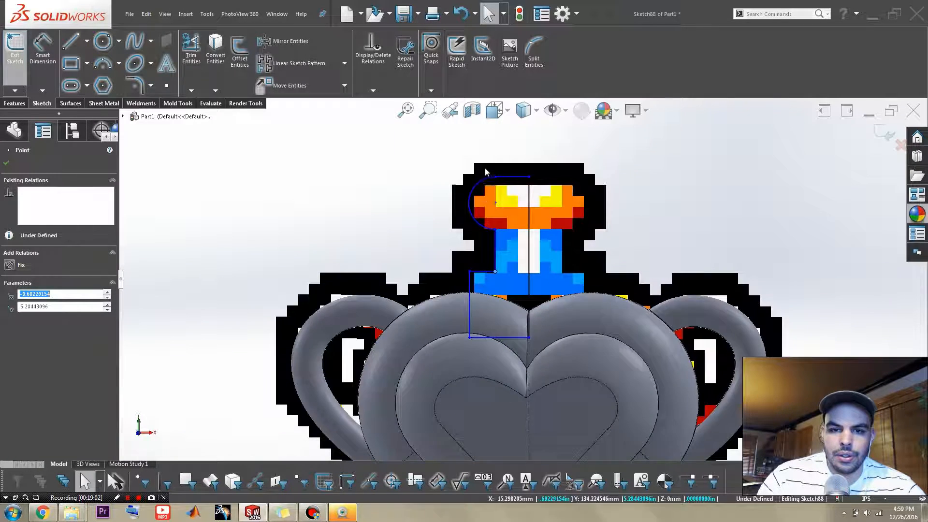
{"action": "scroll", "coordinate": [486, 179], "scroll_direction": "down", "scroll_amount": 2}
{"action": "left_click_drag", "start_coordinate": [570, 208], "coordinate": [569, 218]}
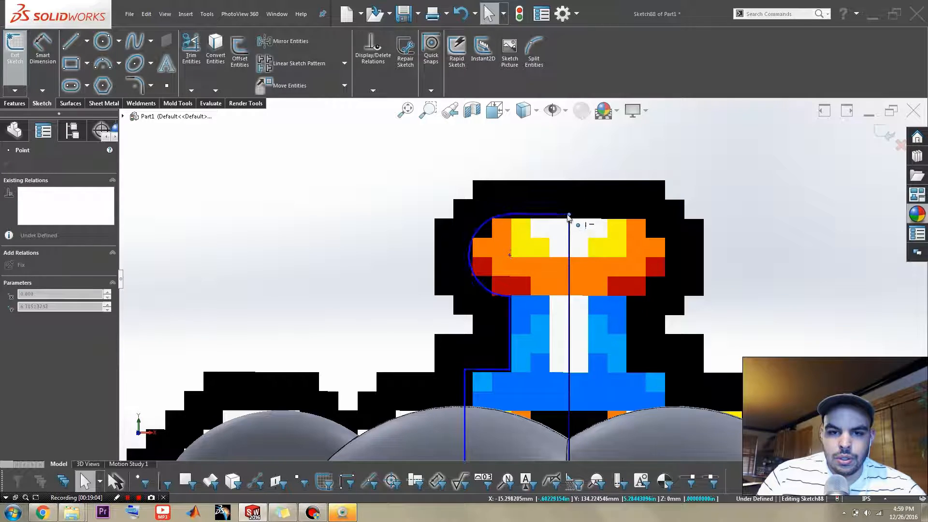
{"action": "scroll", "coordinate": [550, 282], "scroll_direction": "up", "scroll_amount": 3}
{"action": "scroll", "coordinate": [537, 347], "scroll_direction": "up", "scroll_amount": 1}
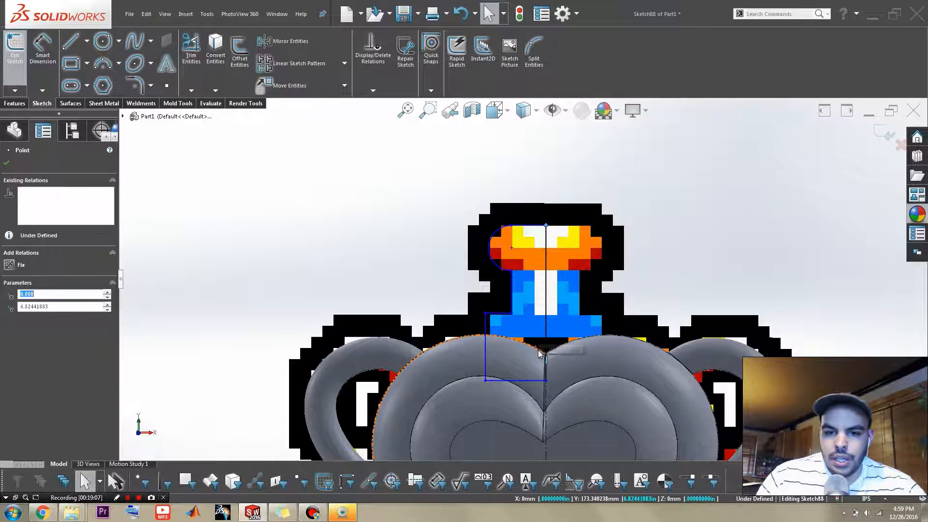
{"action": "scroll", "coordinate": [543, 360], "scroll_direction": "down", "scroll_amount": 3}
{"action": "scroll", "coordinate": [553, 352], "scroll_direction": "up", "scroll_amount": 4}
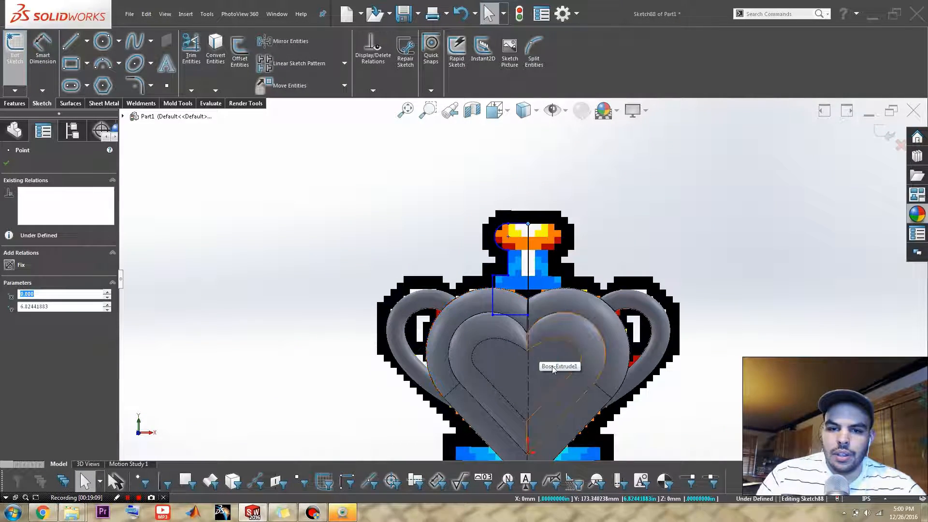
Dimension the stopper profile with a 0.600 in top line, an R0.400 arc and 1.550 in from the top edge to the collar.
{"action": "right_click_drag", "start_coordinate": [551, 374], "coordinate": [542, 250]}
{"action": "left_click", "coordinate": [528, 223]}
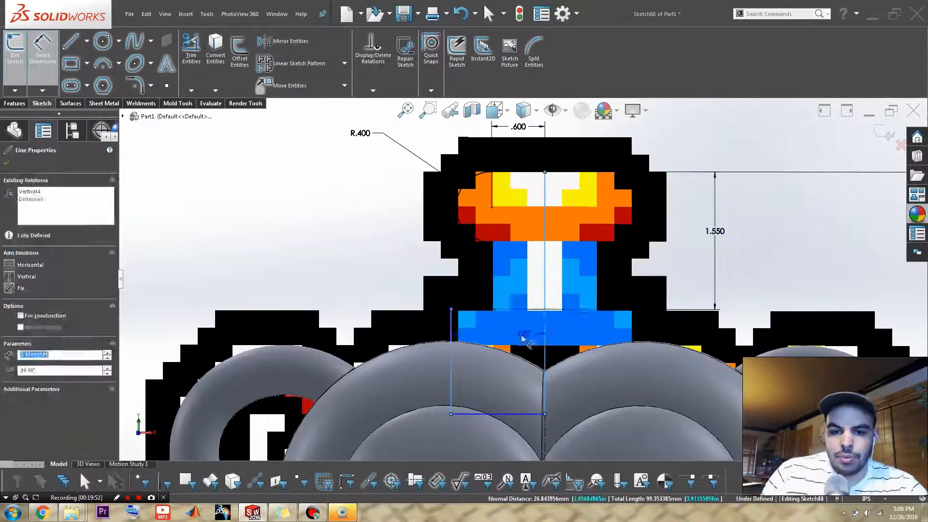
{"action": "key", "text": "s"}
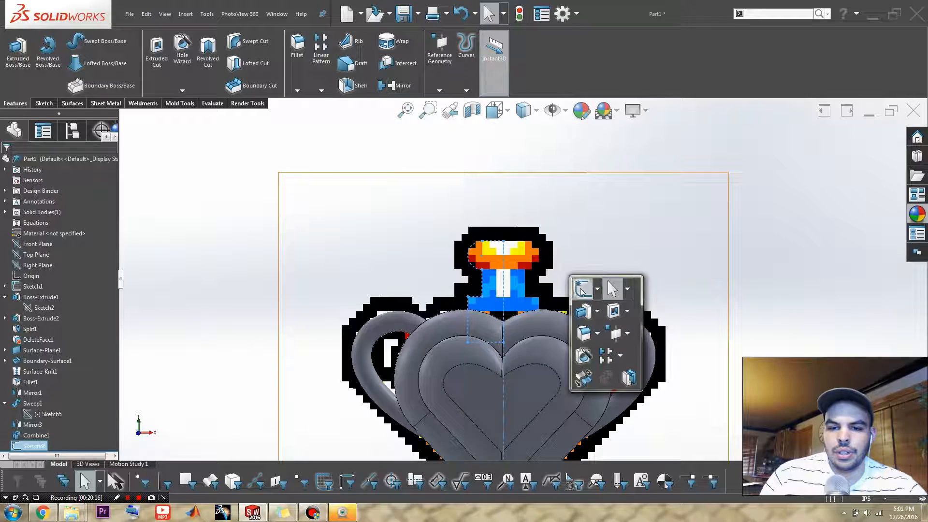
{"action": "left_click", "coordinate": [590, 318]}
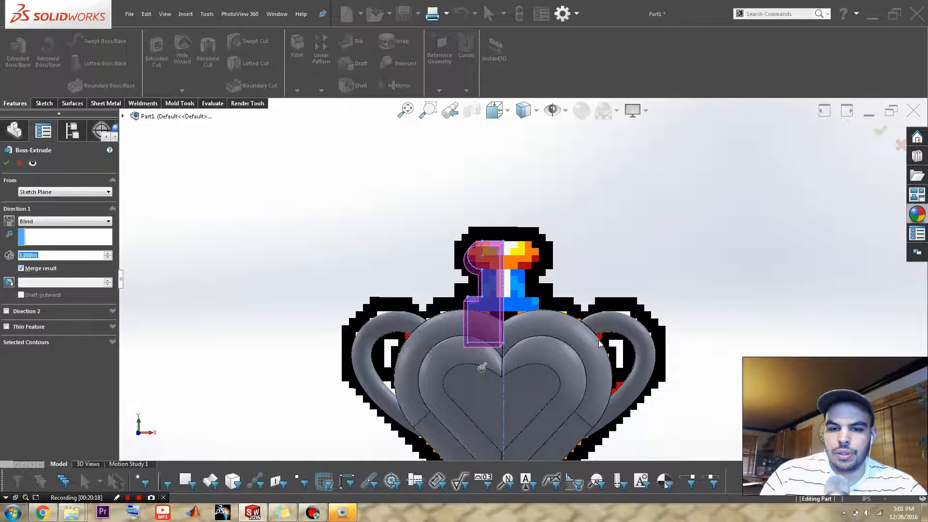
{"action": "left_click", "coordinate": [19, 163]}
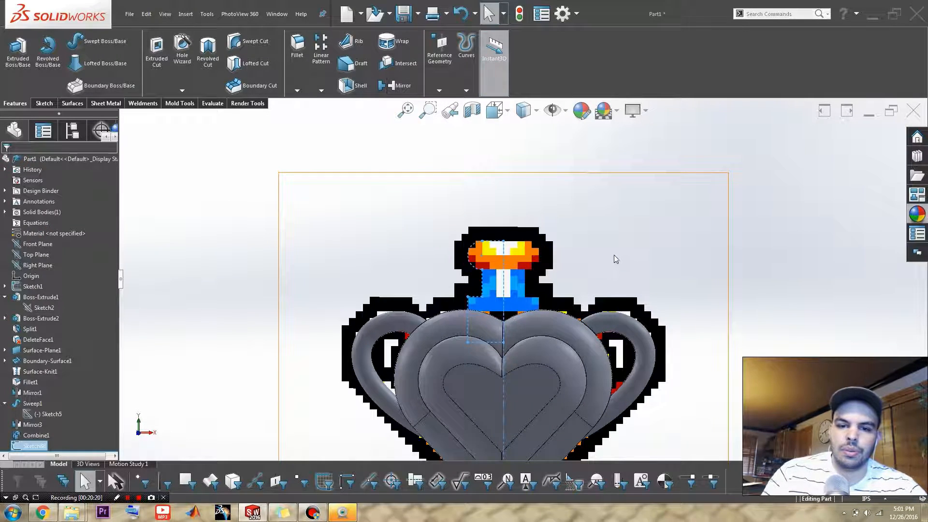
Revolve the neck and stopper profile 360° about the vertical centreline with result merging off, and inspect the new body.
{"action": "key", "text": "s"}
{"action": "left_click", "coordinate": [646, 289]}
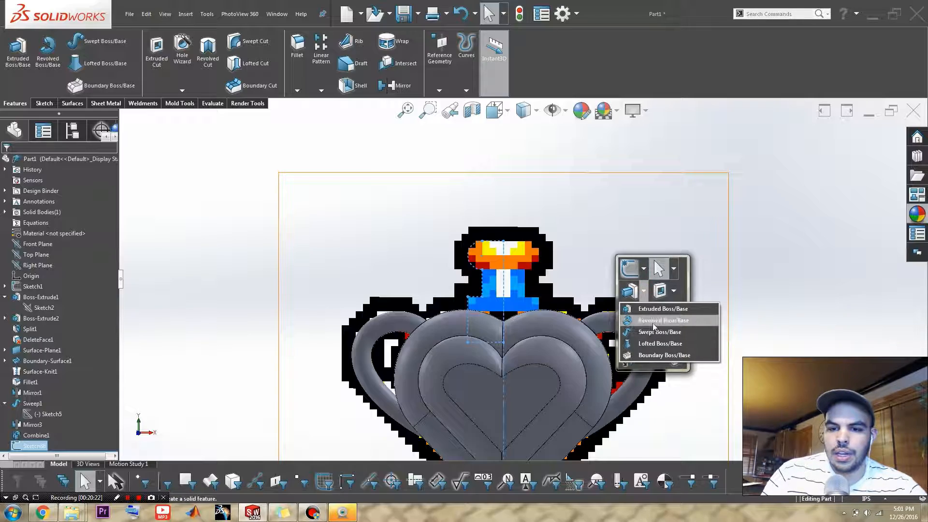
{"action": "left_click", "coordinate": [662, 332]}
{"action": "scroll", "coordinate": [485, 347], "scroll_direction": "down", "scroll_amount": 3}
{"action": "middle_click_drag", "start_coordinate": [485, 347], "coordinate": [527, 323]}
{"action": "scroll", "coordinate": [462, 326], "scroll_direction": "up", "scroll_amount": 3}
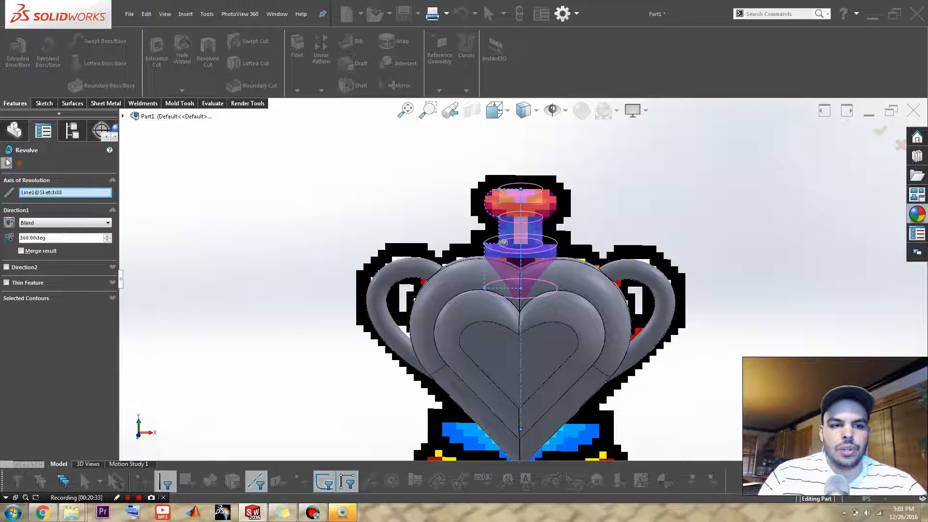
{"action": "left_click", "coordinate": [304, 206]}
{"action": "scroll", "coordinate": [499, 252], "scroll_direction": "down", "scroll_amount": 4}
{"action": "middle_click_drag", "start_coordinate": [499, 253], "coordinate": [546, 237]}
{"action": "scroll", "coordinate": [542, 222], "scroll_direction": "down", "scroll_amount": 2}
{"action": "middle_click_drag", "start_coordinate": [581, 301], "coordinate": [549, 264]}
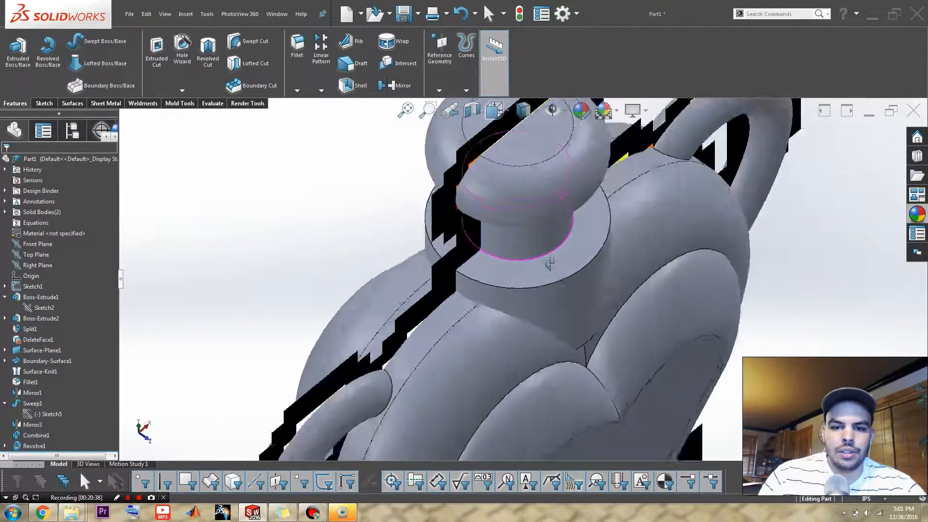
Scale the neck and stopper body non-uniformly about its centroid, with factors 1 in X, 1 in Y and .75 in Z.
{"action": "scroll", "coordinate": [547, 269], "scroll_direction": "up", "scroll_amount": 4}
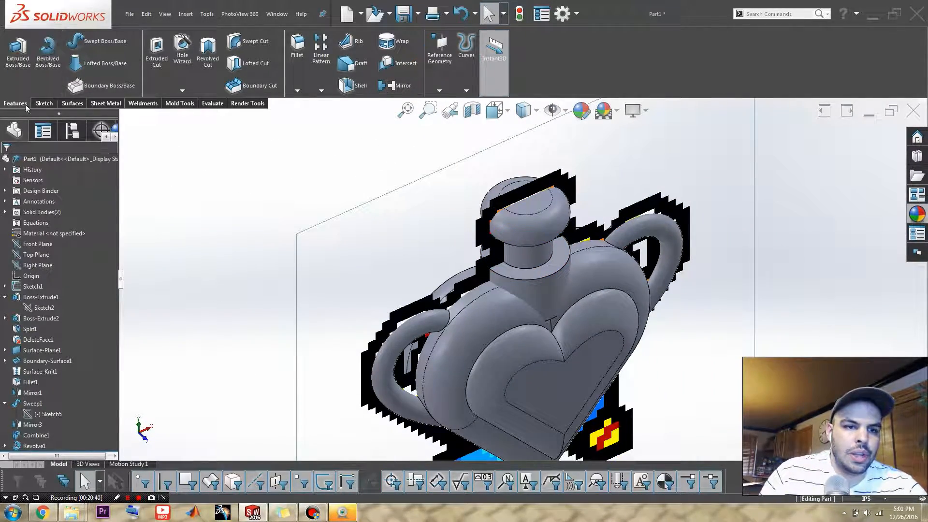
{"action": "left_click", "coordinate": [169, 104]}
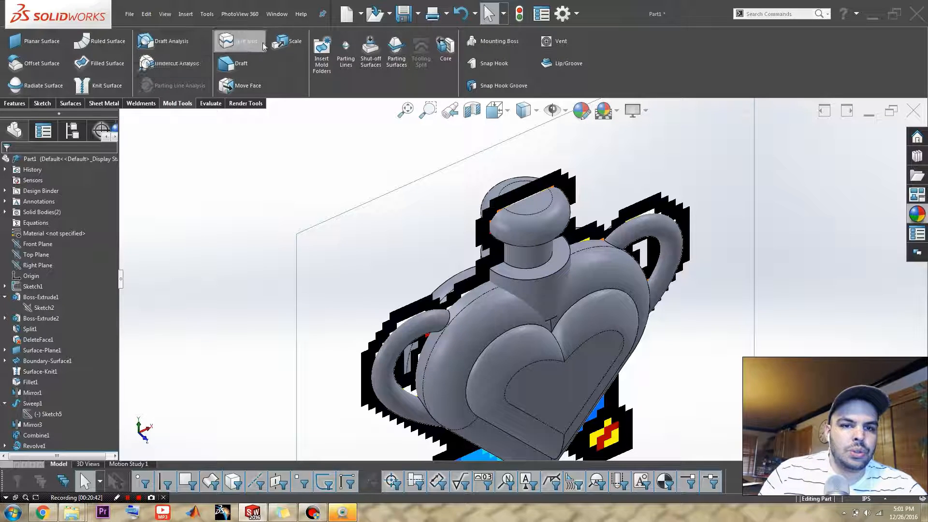
{"action": "left_click", "coordinate": [287, 42]}
{"action": "left_click", "coordinate": [522, 240]}
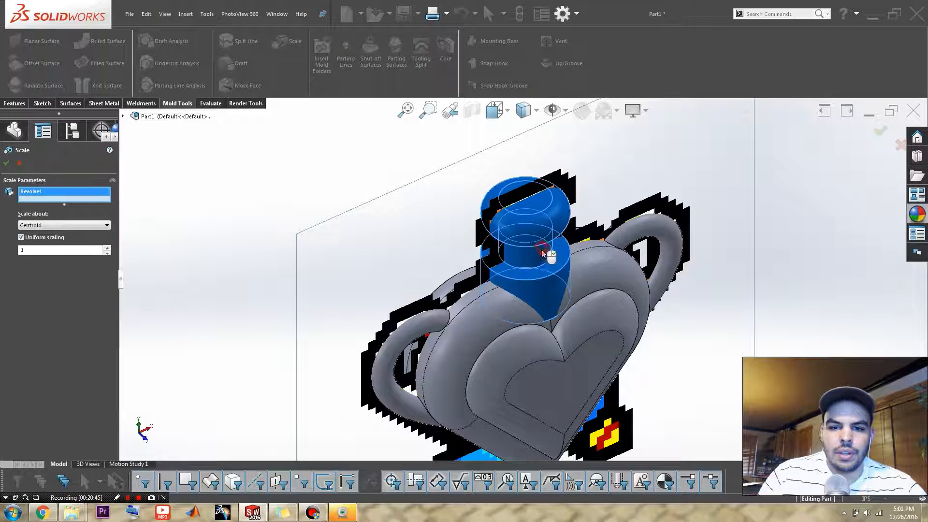
{"action": "left_click", "coordinate": [22, 237]}
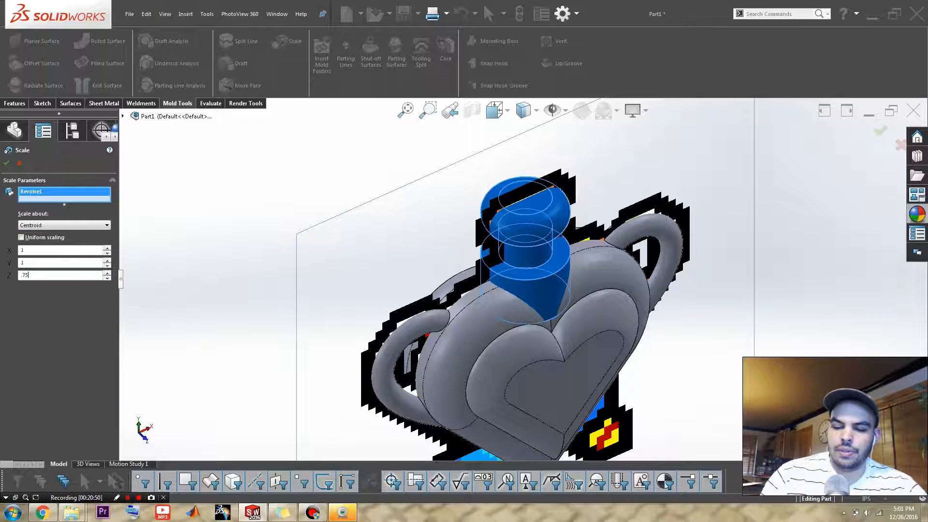
{"action": "left_click", "coordinate": [5, 162]}
Inspect the scaled neck and stopper up close and from the front against the reference picture.
{"action": "scroll", "coordinate": [667, 334], "scroll_direction": "down", "scroll_amount": 5}
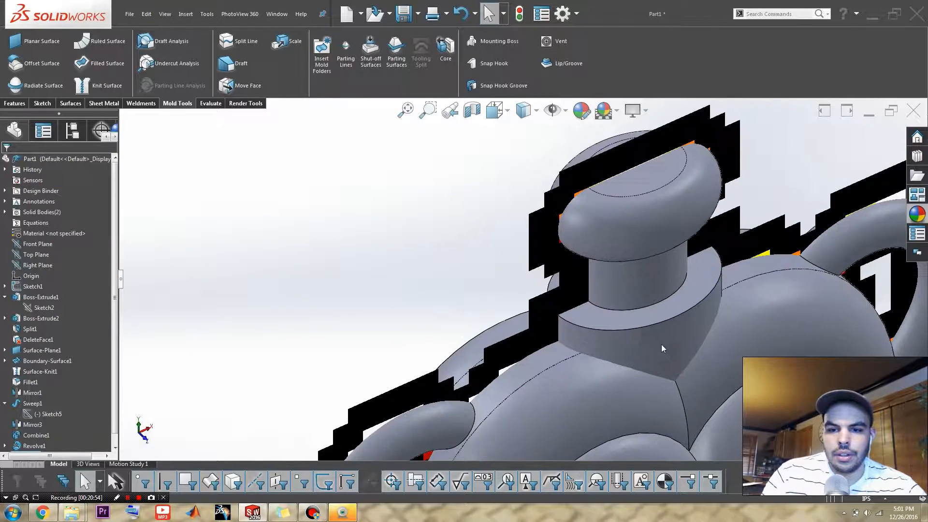
{"action": "middle_click_drag", "start_coordinate": [692, 315], "coordinate": [592, 336]}
{"action": "scroll", "coordinate": [628, 309], "scroll_direction": "up", "scroll_amount": 8}
{"action": "scroll", "coordinate": [541, 304], "scroll_direction": "up", "scroll_amount": 3}
{"action": "scroll", "coordinate": [498, 258], "scroll_direction": "down", "scroll_amount": 4}
{"action": "scroll", "coordinate": [74, 405], "scroll_direction": "down", "scroll_amount": 1}
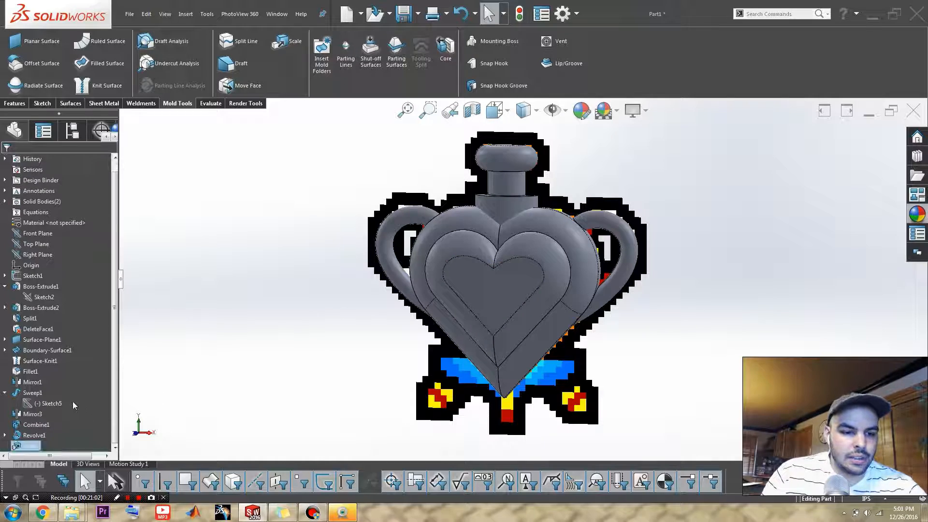
{"action": "left_click", "coordinate": [273, 368]}
{"action": "scroll", "coordinate": [486, 270], "scroll_direction": "down", "scroll_amount": 3}
{"action": "scroll", "coordinate": [342, 281], "scroll_direction": "up", "scroll_amount": 3}
Combine the scaled neck and stopper body with the heart body using the Add operation.
{"action": "key", "text": "s"}
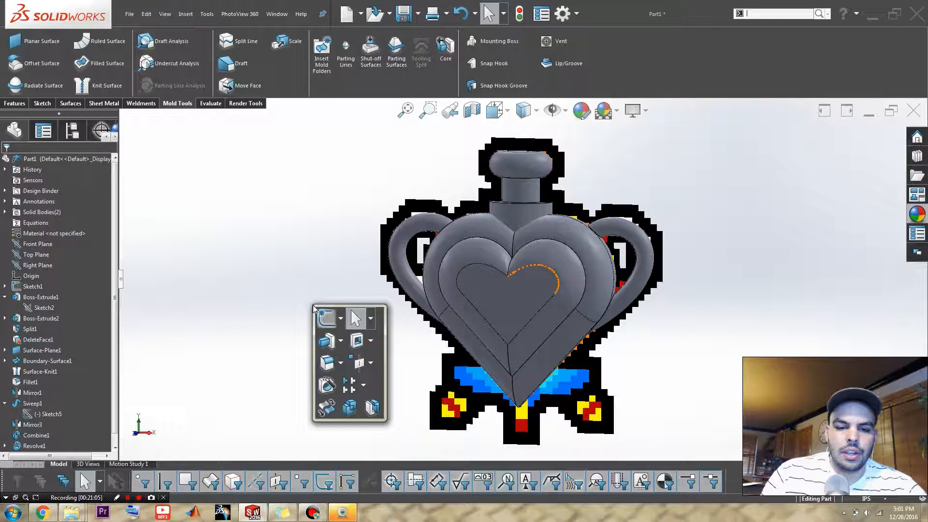
{"action": "left_click", "coordinate": [350, 406]}
{"action": "left_click", "coordinate": [515, 198]}
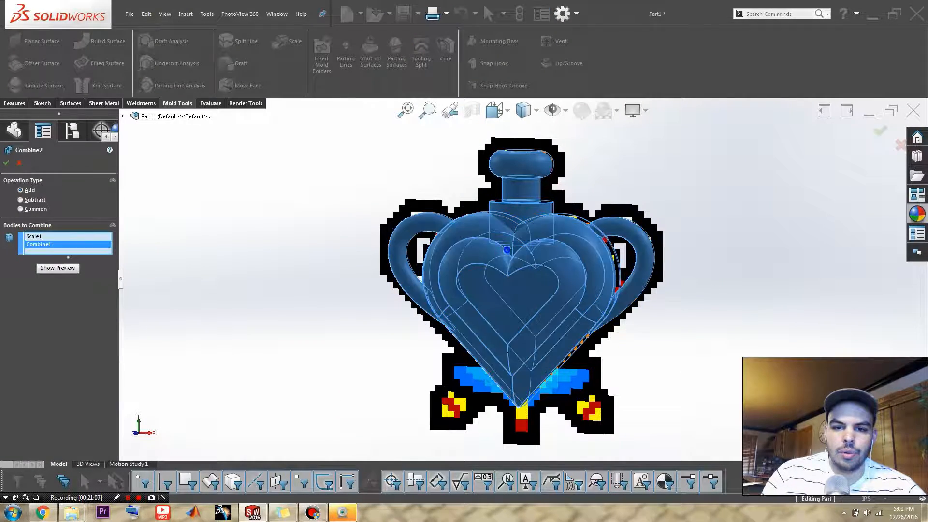
{"action": "key", "text": "Return"}
{"action": "middle_click_drag", "start_coordinate": [338, 288], "coordinate": [356, 299]}
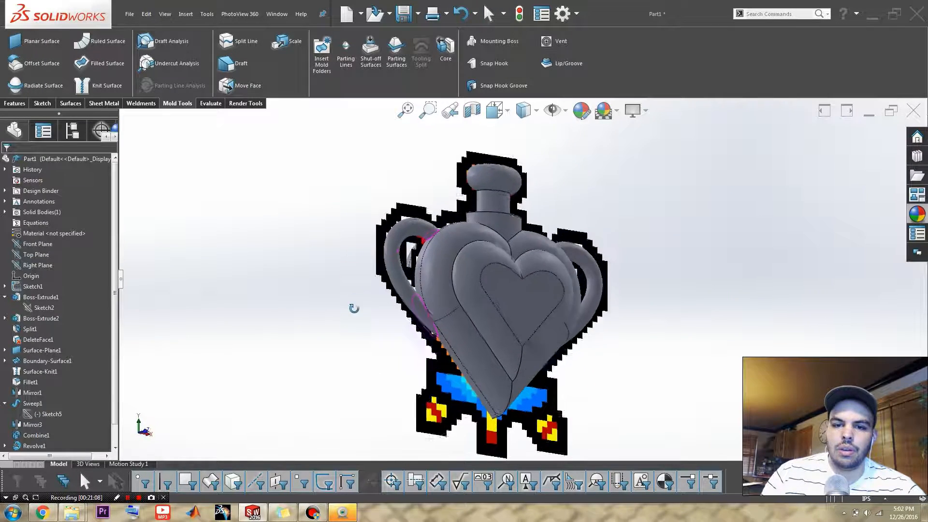
{"action": "key", "text": "ctrl+1"}
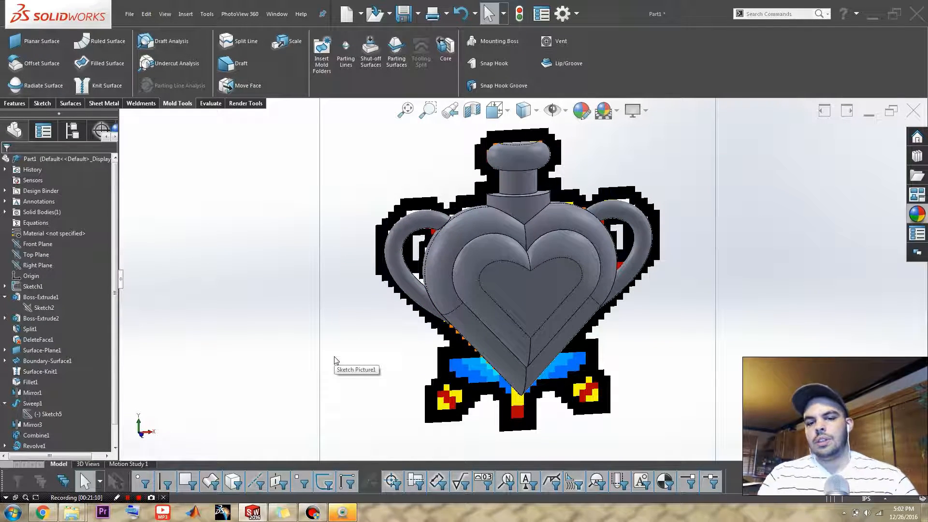
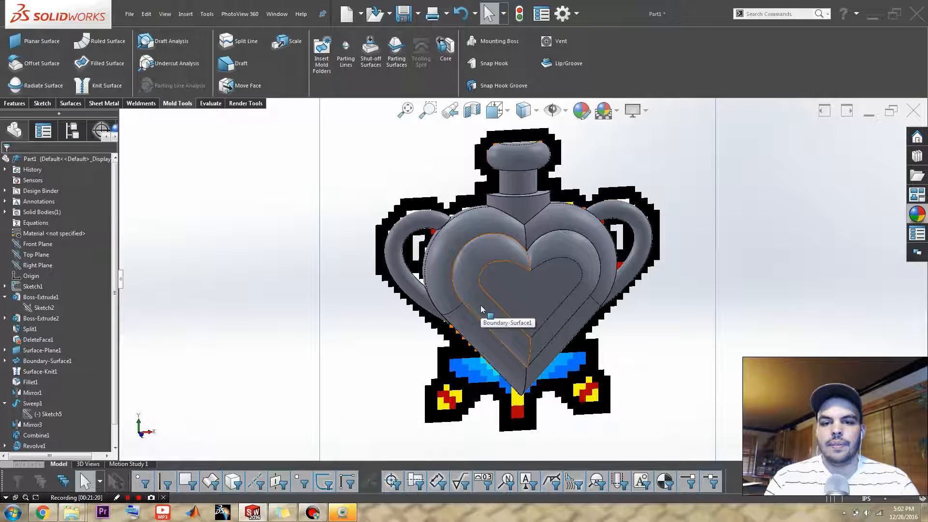
Examine the blue base and its three feet below the heart's tip in the reference picture.
{"action": "scroll", "coordinate": [480, 305], "scroll_direction": "up", "scroll_amount": 2}
{"action": "scroll", "coordinate": [532, 358], "scroll_direction": "down", "scroll_amount": 6}
{"action": "scroll", "coordinate": [519, 337], "scroll_direction": "up", "scroll_amount": 6}
{"action": "scroll", "coordinate": [498, 294], "scroll_direction": "down", "scroll_amount": 1}
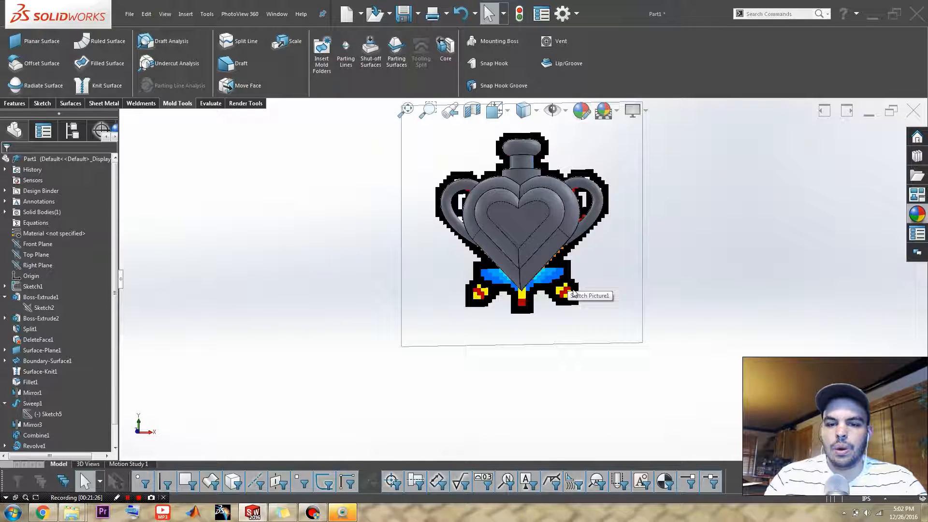
{"action": "scroll", "coordinate": [574, 294], "scroll_direction": "down", "scroll_amount": 3}
{"action": "middle_click_drag", "start_coordinate": [529, 293], "coordinate": [531, 320]}
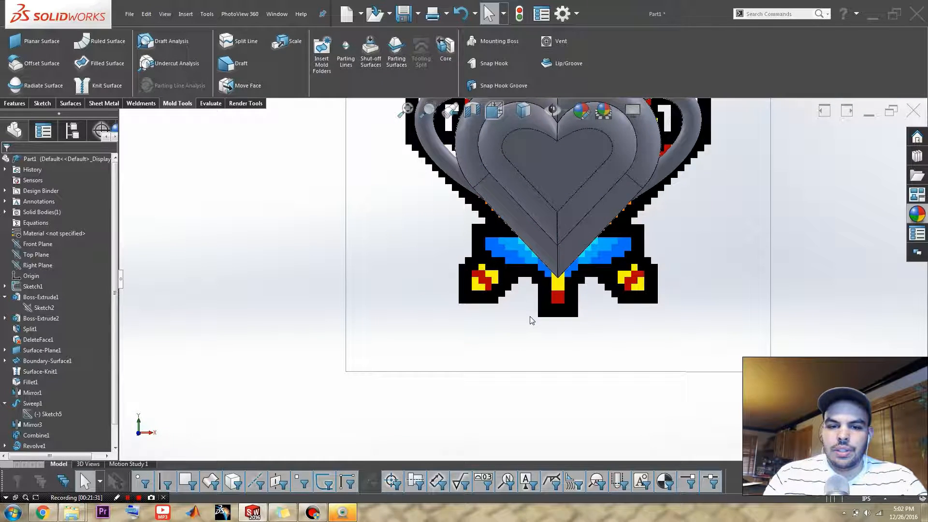
{"action": "scroll", "coordinate": [532, 320], "scroll_direction": "up", "scroll_amount": 1}
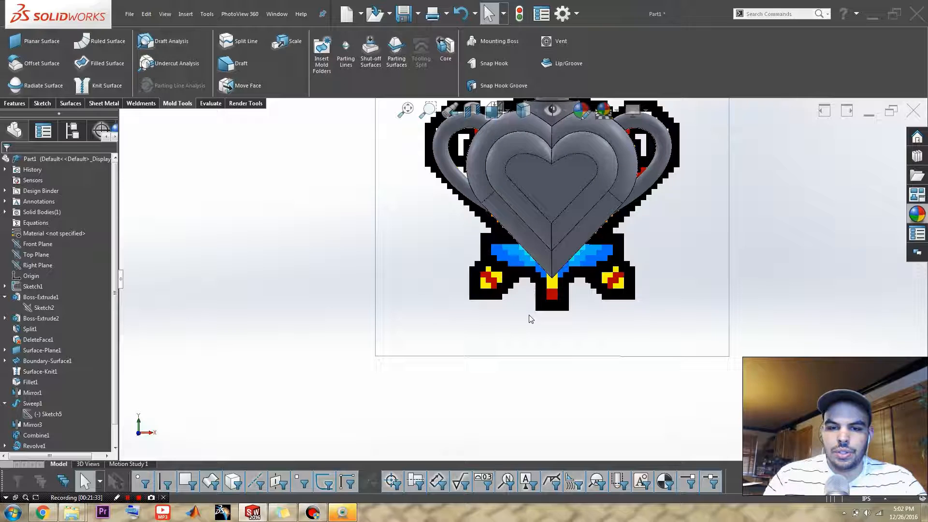
{"action": "scroll", "coordinate": [532, 293], "scroll_direction": "down", "scroll_amount": 3}
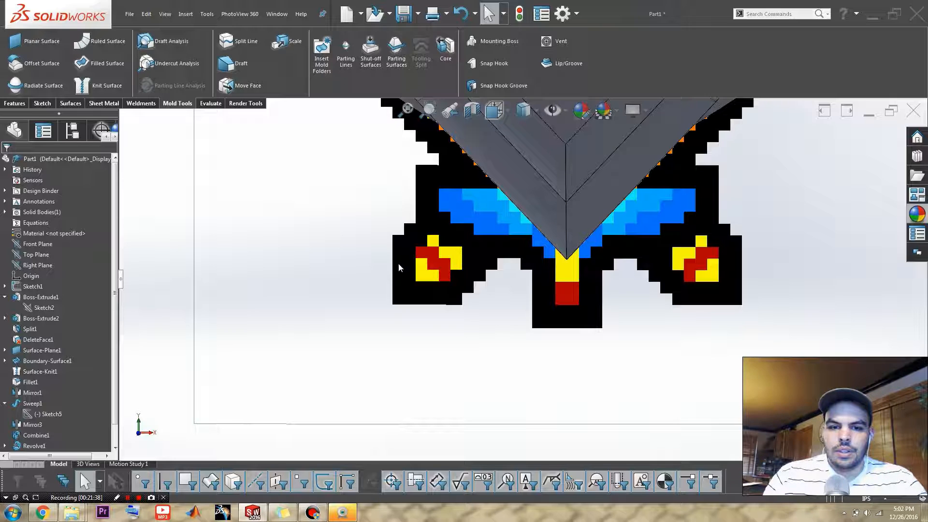
{"action": "scroll", "coordinate": [460, 272], "scroll_direction": "up", "scroll_amount": 3}
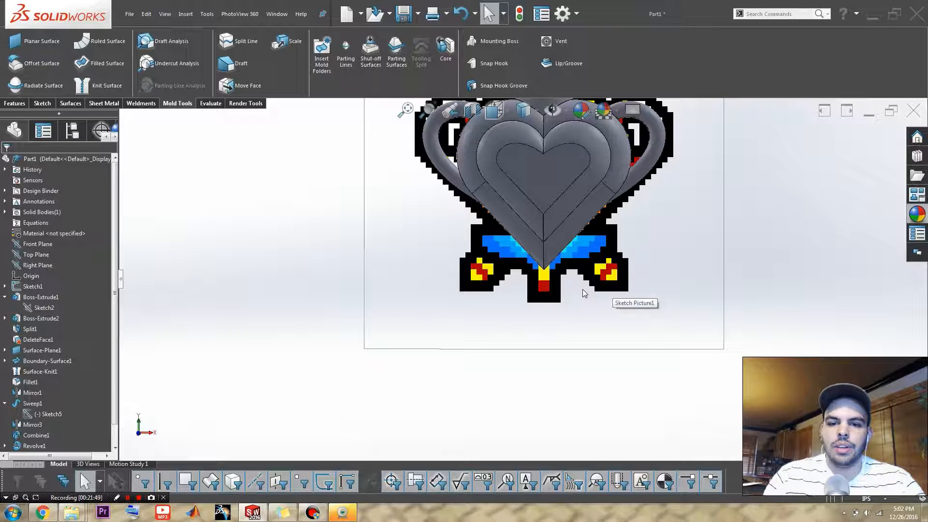
{"action": "scroll", "coordinate": [554, 273], "scroll_direction": "down", "scroll_amount": 2}
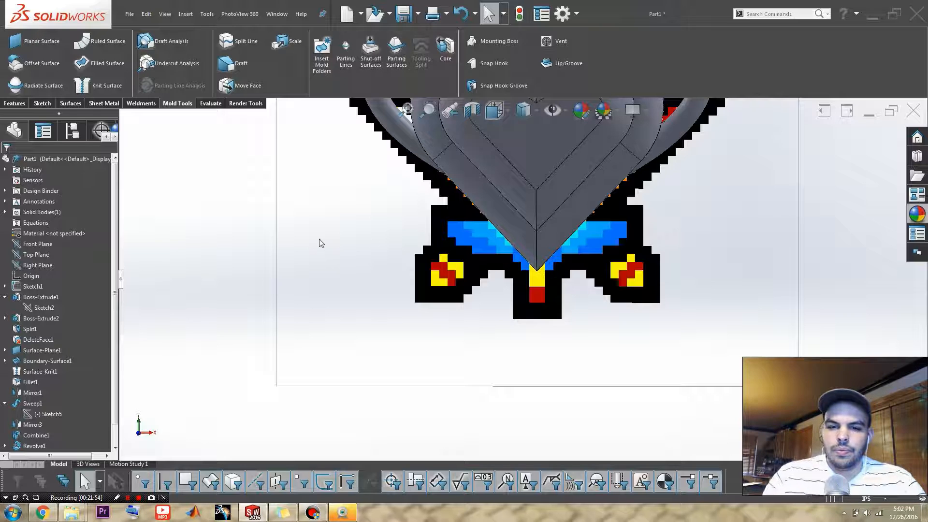
{"action": "scroll", "coordinate": [445, 260], "scroll_direction": "down", "scroll_amount": 3}
{"action": "scroll", "coordinate": [454, 266], "scroll_direction": "up", "scroll_amount": 4}
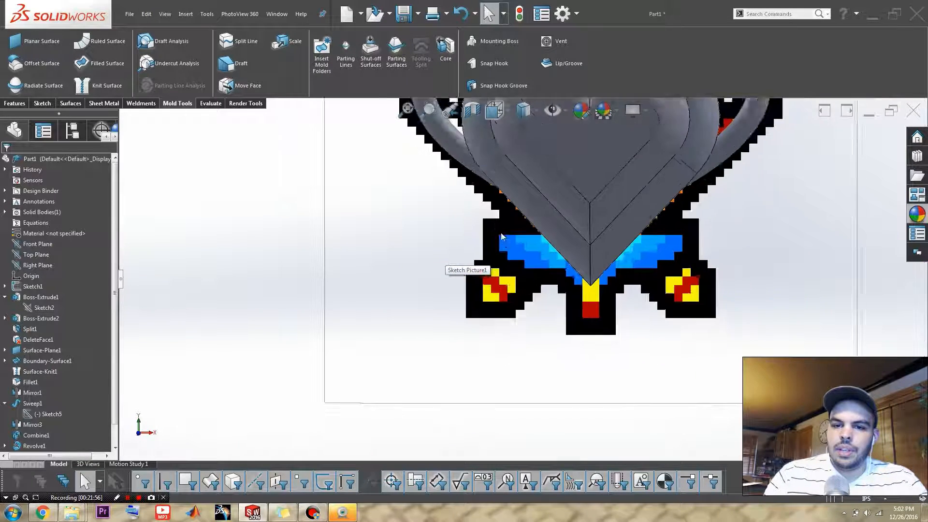
{"action": "scroll", "coordinate": [554, 252], "scroll_direction": "down", "scroll_amount": 3}
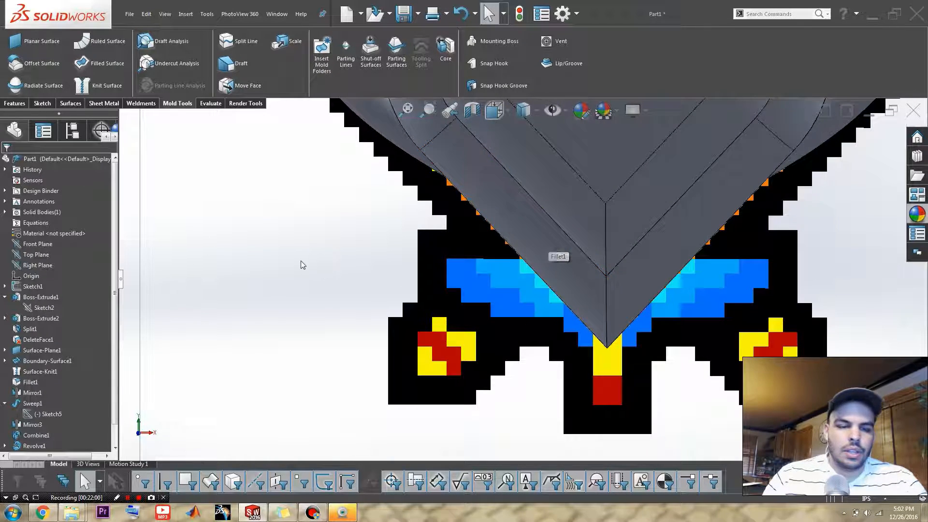
{"action": "scroll", "coordinate": [315, 274], "scroll_direction": "up", "scroll_amount": 3}
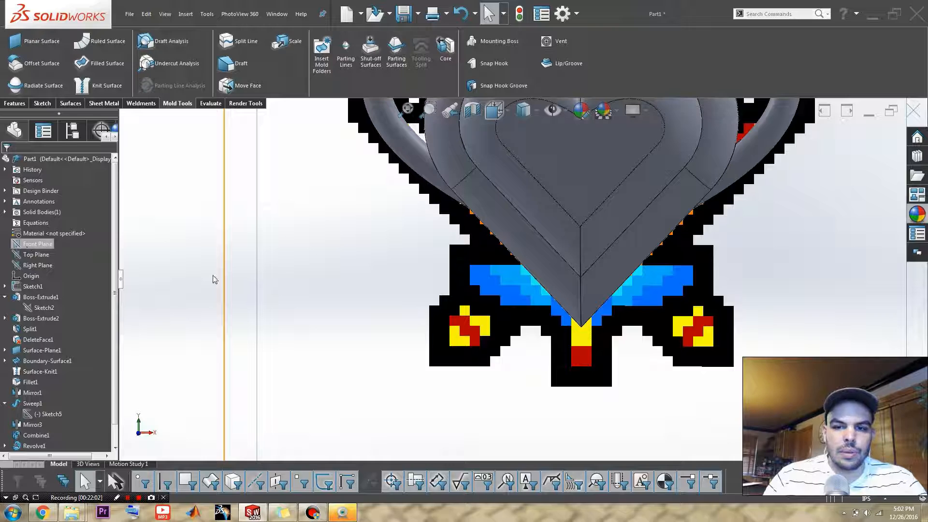
{"action": "scroll", "coordinate": [442, 302], "scroll_direction": "up", "scroll_amount": 3}
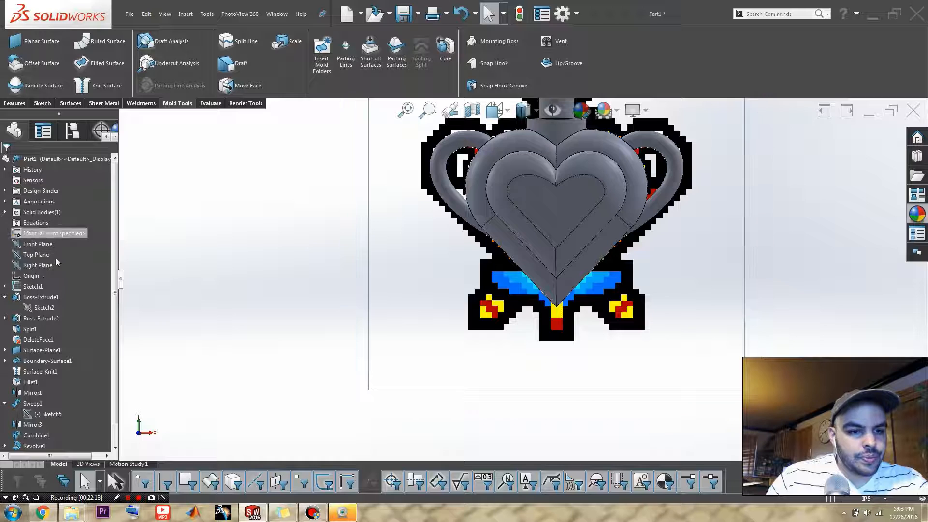
Sketch the left half of the blue base on the Front Plane with straight edges and a tangent spline for the lower corner.
{"action": "left_click", "coordinate": [39, 245]}
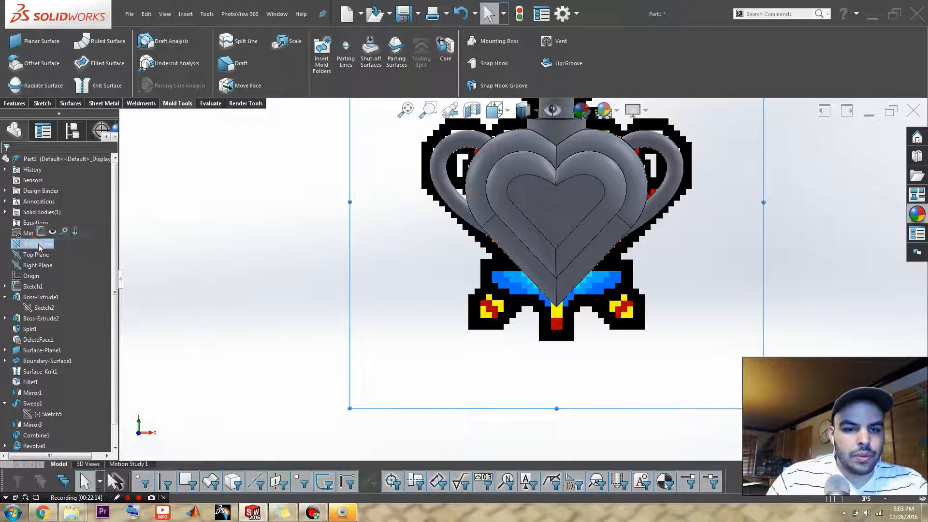
{"action": "left_click", "coordinate": [41, 231]}
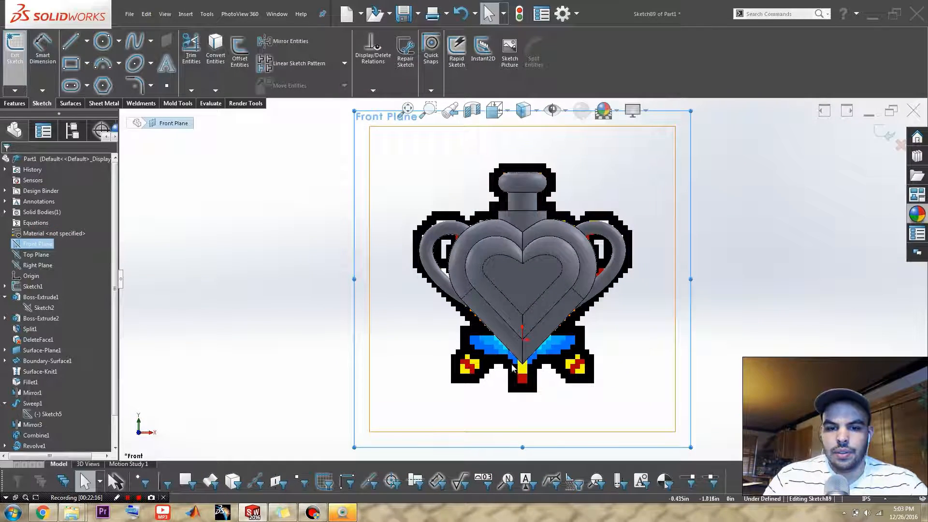
{"action": "scroll", "coordinate": [494, 315], "scroll_direction": "down", "scroll_amount": 5}
{"action": "right_click_drag", "start_coordinate": [492, 313], "coordinate": [452, 311]}
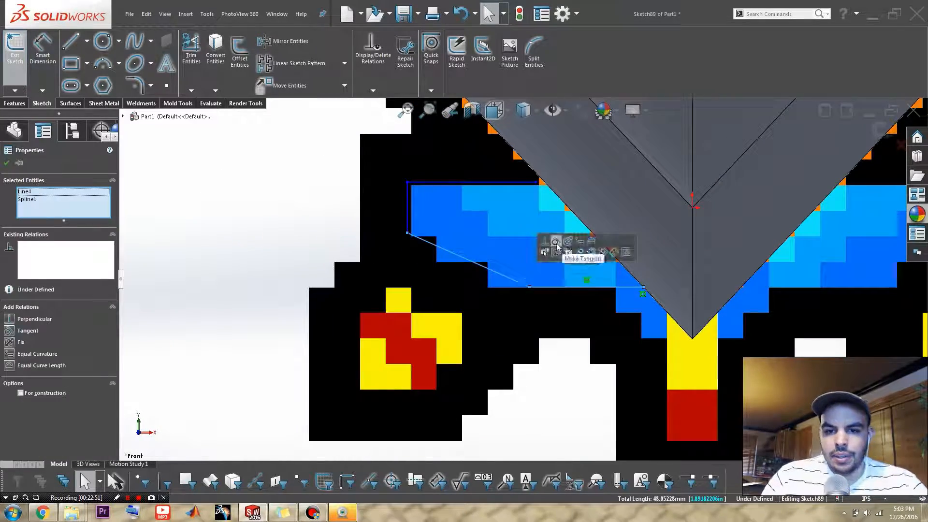
{"action": "left_click", "coordinate": [435, 256]}
{"action": "left_click_drag", "start_coordinate": [422, 247], "coordinate": [406, 261]}
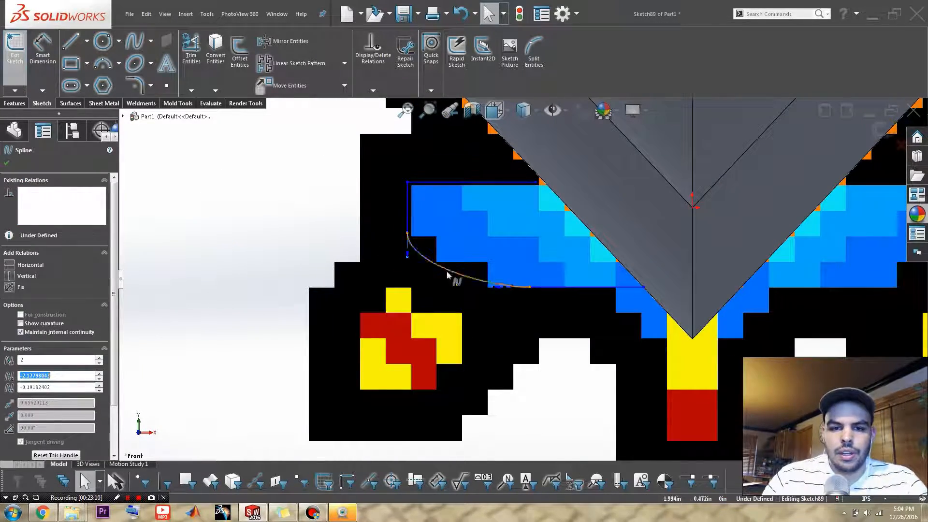
Draw a spline for the left foot's outer edge, from the base's lower curve to the foot's outer bottom corner, and shape its curvature.
{"action": "scroll", "coordinate": [521, 279], "scroll_direction": "up", "scroll_amount": 3}
{"action": "left_click", "coordinate": [71, 42]}
{"action": "left_click", "coordinate": [135, 41]}
{"action": "left_click", "coordinate": [466, 266]}
{"action": "left_click", "coordinate": [398, 362]}
{"action": "key", "text": "Escape"}
{"action": "scroll", "coordinate": [406, 331], "scroll_direction": "down", "scroll_amount": 3}
{"action": "left_click", "coordinate": [429, 335]}
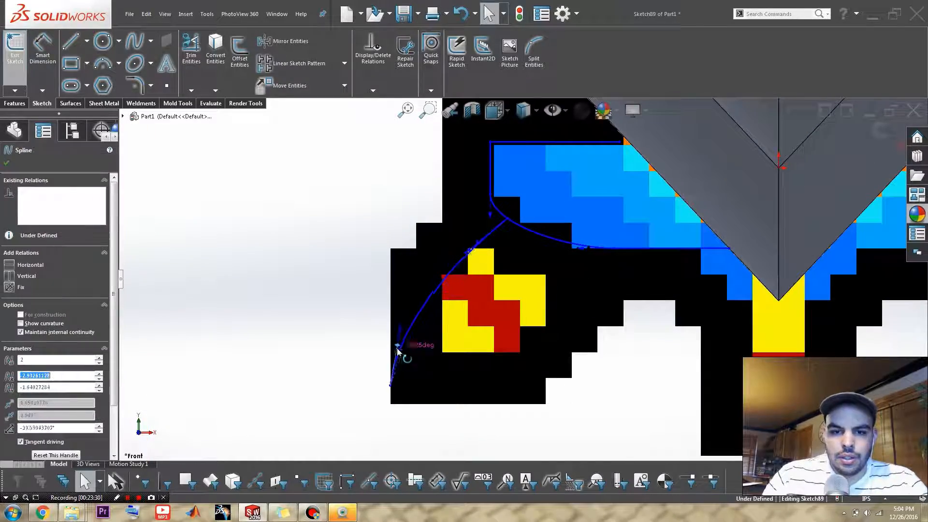
{"action": "left_click_drag", "start_coordinate": [404, 352], "coordinate": [400, 344]}
Add the left foot's horizontal bottom line and a spline inner edge rising to the underside of the base.
{"action": "left_click", "coordinate": [71, 41]}
{"action": "left_click", "coordinate": [412, 367]}
{"action": "left_click", "coordinate": [537, 367]}
{"action": "left_click", "coordinate": [134, 41]}
{"action": "left_click", "coordinate": [538, 368]}
{"action": "left_click", "coordinate": [598, 253]}
{"action": "scroll", "coordinate": [520, 271], "scroll_direction": "up", "scroll_amount": 4}
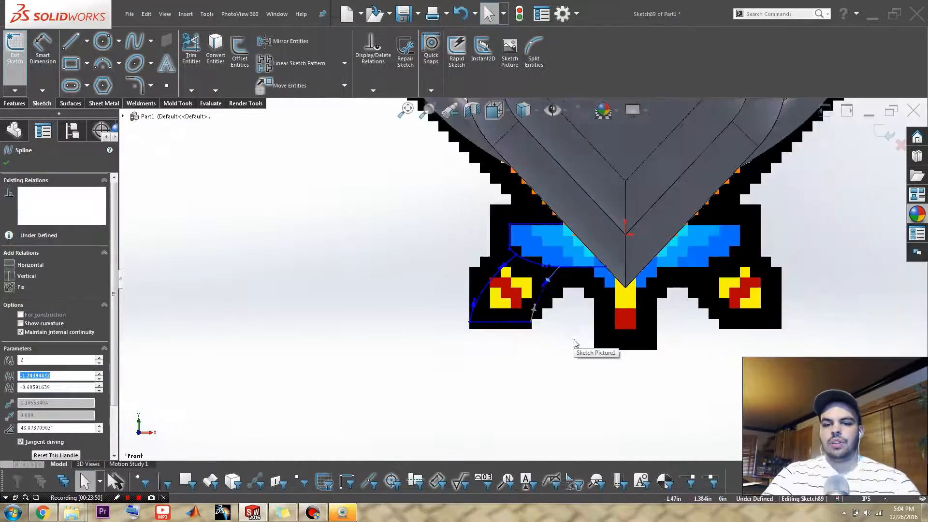
Close the base profile with a line along the heart's lower left edge and finish the sketch.
{"action": "scroll", "coordinate": [604, 290], "scroll_direction": "down", "scroll_amount": 4}
{"action": "left_click", "coordinate": [71, 41]}
{"action": "scroll", "coordinate": [526, 138], "scroll_direction": "down", "scroll_amount": 9}
{"action": "left_click_drag", "start_coordinate": [498, 178], "coordinate": [519, 179]}
{"action": "scroll", "coordinate": [520, 180], "scroll_direction": "up", "scroll_amount": 9}
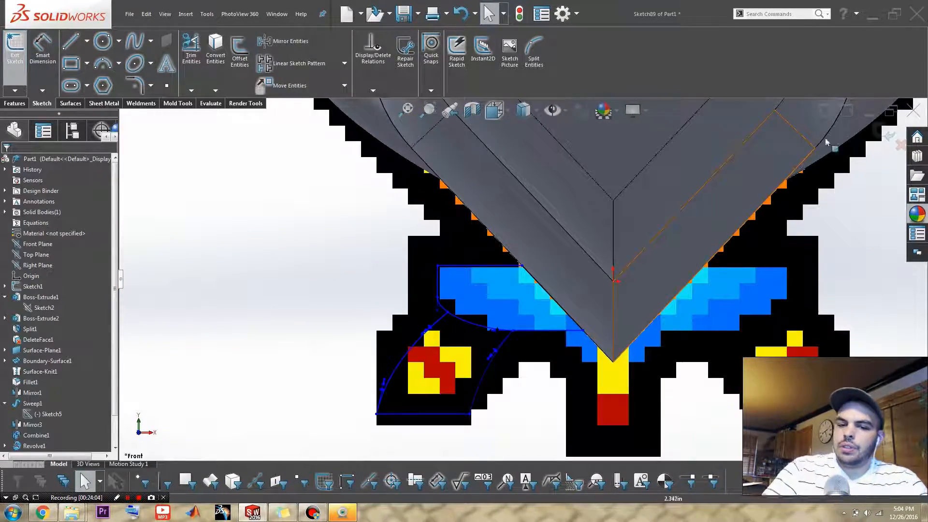
{"action": "left_click", "coordinate": [889, 138]}
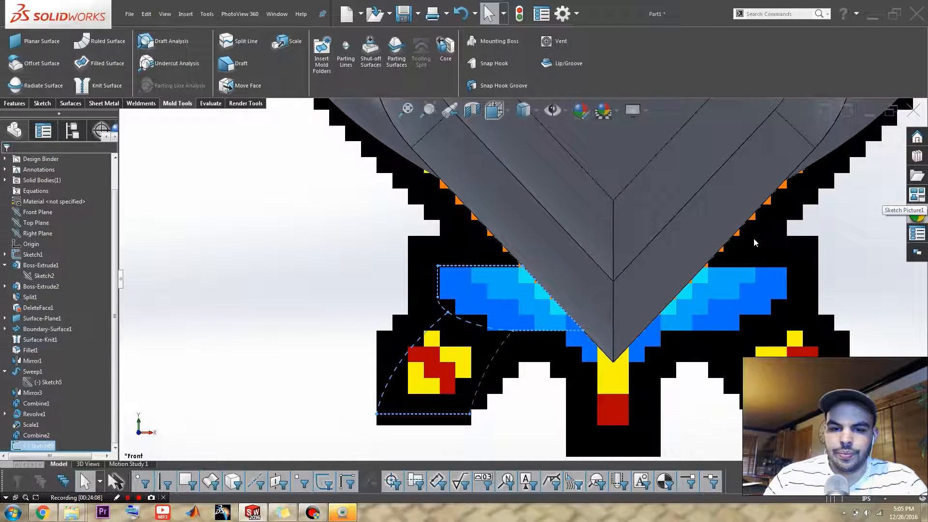
Start a Boss-Extrude of the blue base's left-half region from its sketch with a depth of 1 in.
{"action": "middle_click_drag", "start_coordinate": [527, 290], "coordinate": [555, 309]}
{"action": "scroll", "coordinate": [555, 309], "scroll_direction": "up", "scroll_amount": 3}
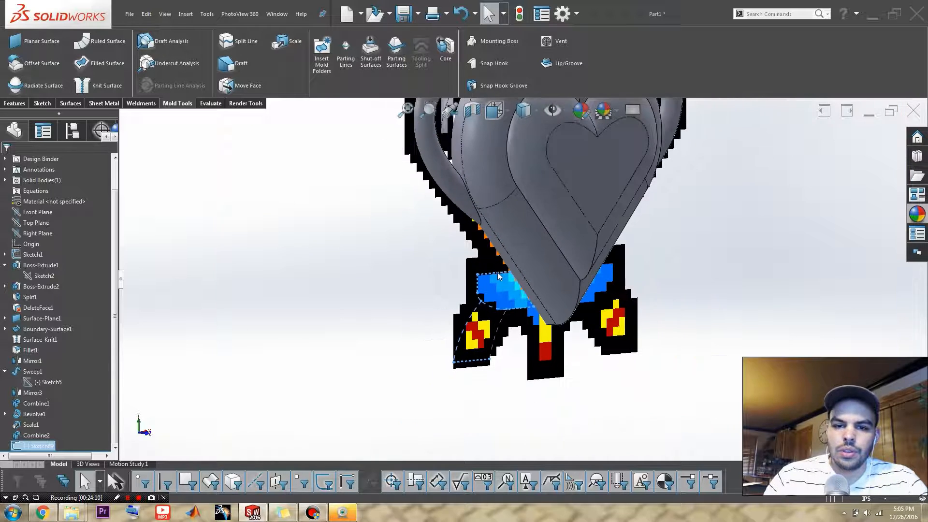
{"action": "middle_click_drag", "start_coordinate": [546, 271], "coordinate": [511, 180]}
{"action": "scroll", "coordinate": [522, 358], "scroll_direction": "down", "scroll_amount": 4}
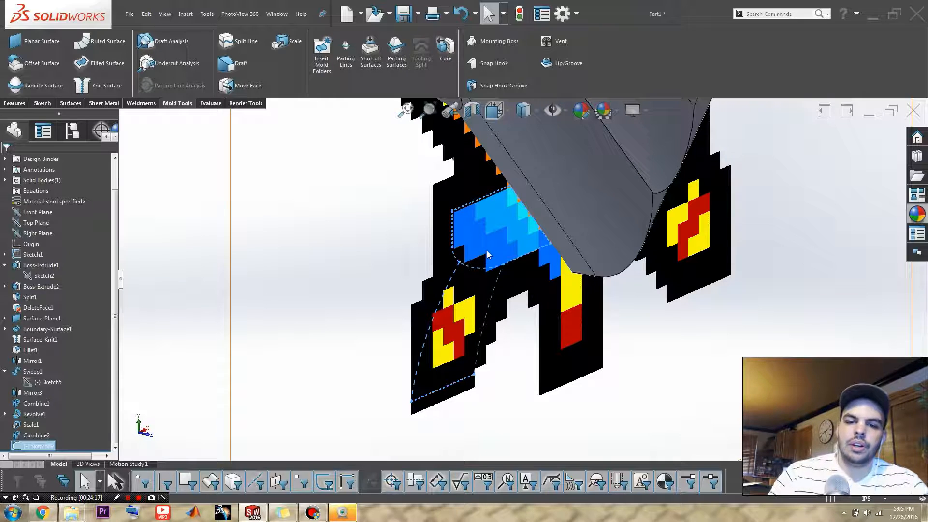
{"action": "key", "text": "s"}
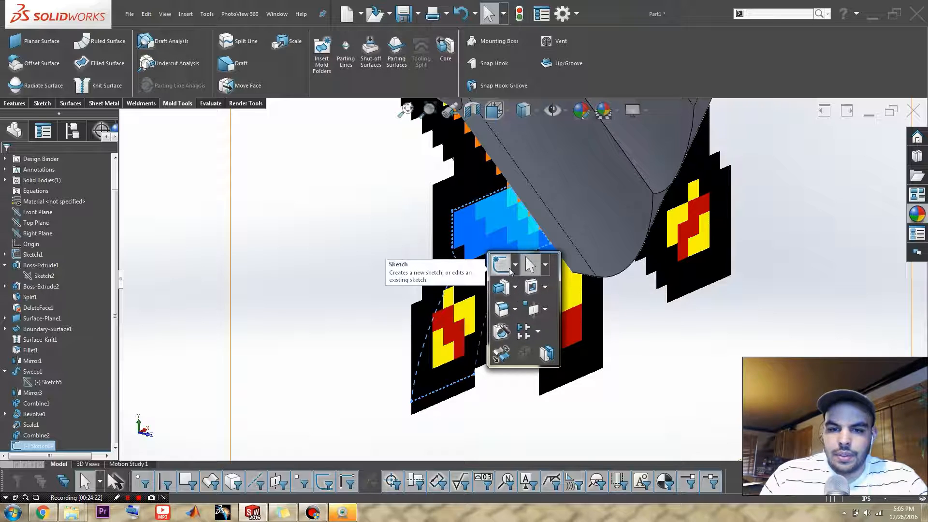
{"action": "left_click", "coordinate": [501, 287]}
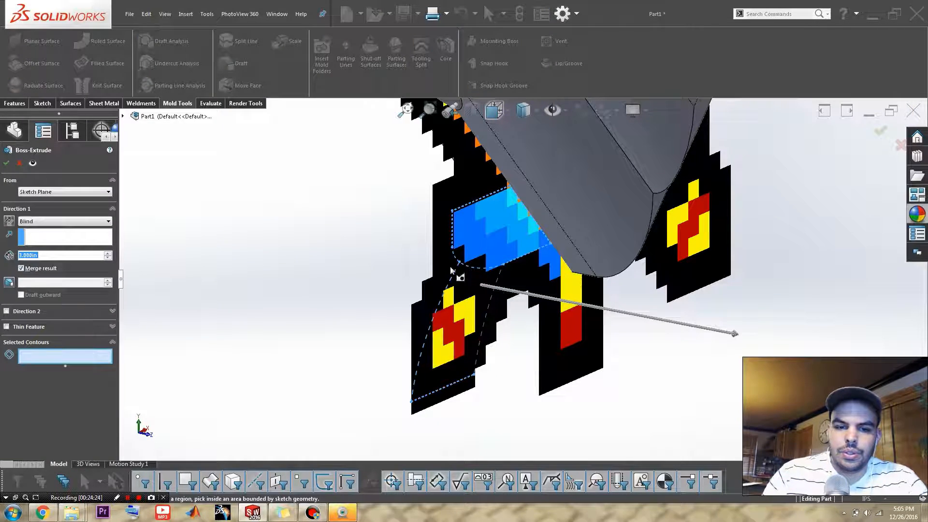
{"action": "left_click", "coordinate": [486, 233]}
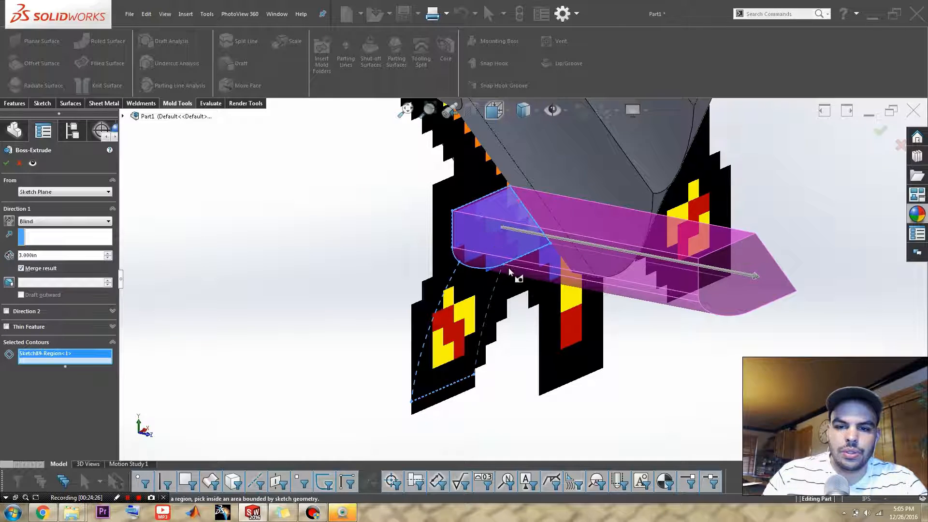
{"action": "double_click", "coordinate": [50, 254]}
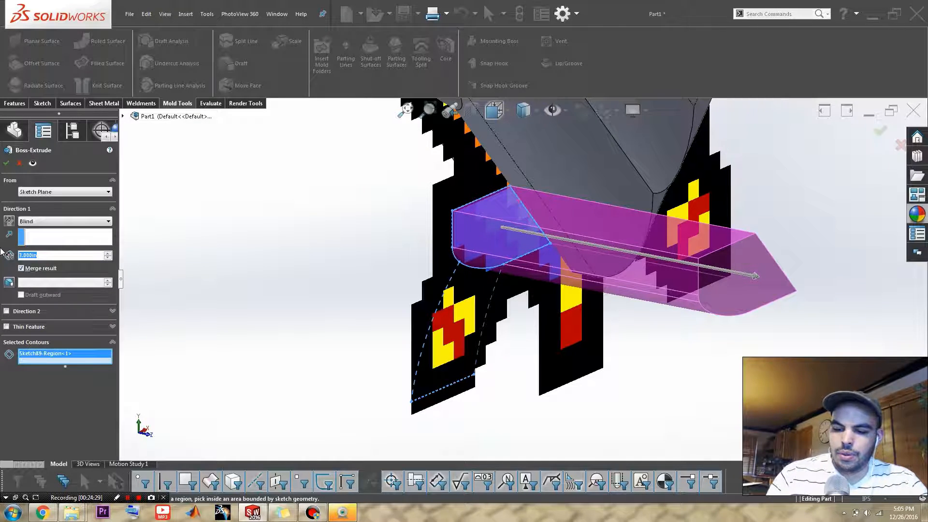
{"action": "type", "text": "1"}
{"action": "key", "text": "Return"}
Extrude the base region symmetrically with the Mid Plane end condition and a depth of 0.625 in.
{"action": "left_click", "coordinate": [63, 221]}
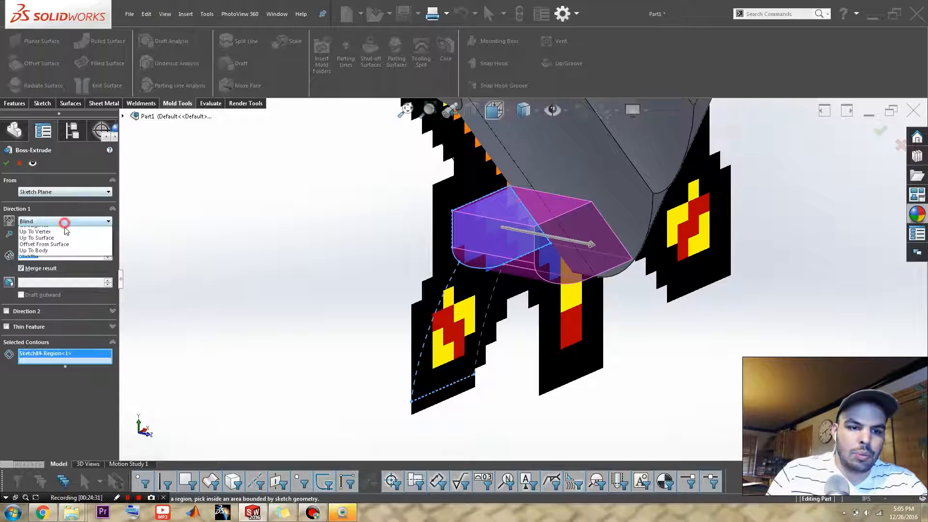
{"action": "left_click", "coordinate": [39, 266]}
{"action": "mouse_move", "coordinate": [427, 298]}
{"action": "middle_mouse_down"}
{"action": "mouse_move", "coordinate": [363, 265]}
{"action": "mouse_move", "coordinate": [369, 250]}
{"action": "mouse_move", "coordinate": [429, 331]}
{"action": "middle_mouse_up"}
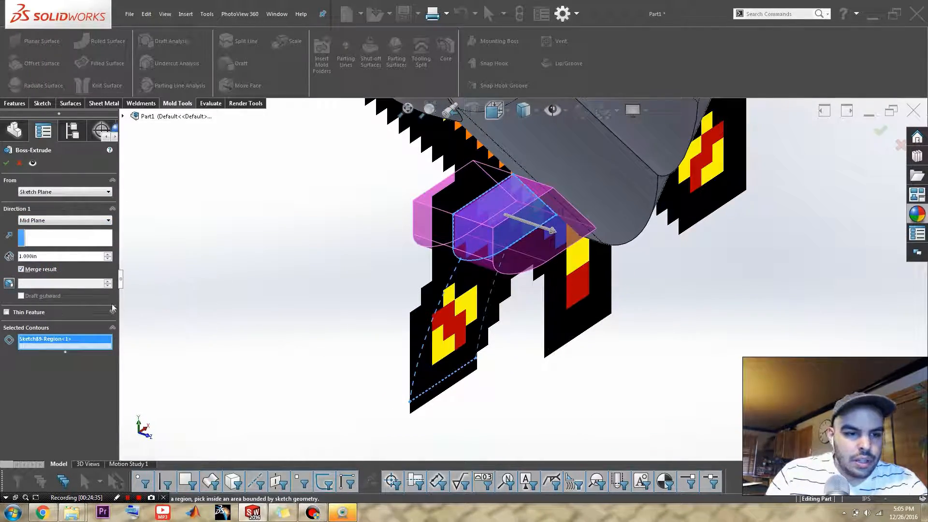
{"action": "left_click", "coordinate": [110, 259]}
{"action": "left_click", "coordinate": [109, 259]}
{"action": "left_click", "coordinate": [109, 259]}
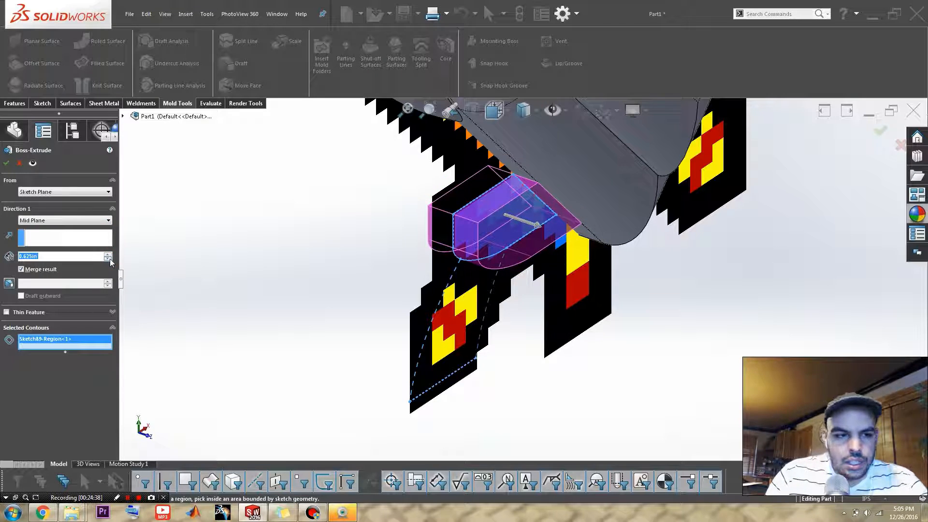
{"action": "left_click", "coordinate": [110, 258]}
{"action": "scroll", "coordinate": [522, 164], "scroll_direction": "down", "scroll_amount": 4}
{"action": "middle_click_drag", "start_coordinate": [541, 238], "coordinate": [556, 199]}
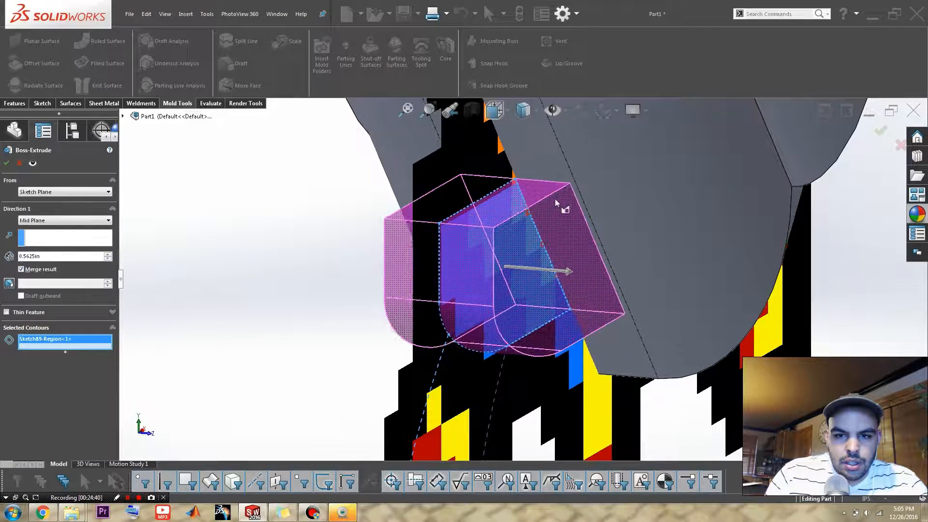
{"action": "left_click", "coordinate": [109, 254]}
{"action": "scroll", "coordinate": [425, 328], "scroll_direction": "up", "scroll_amount": 3}
{"action": "middle_click_drag", "start_coordinate": [426, 327], "coordinate": [489, 319]}
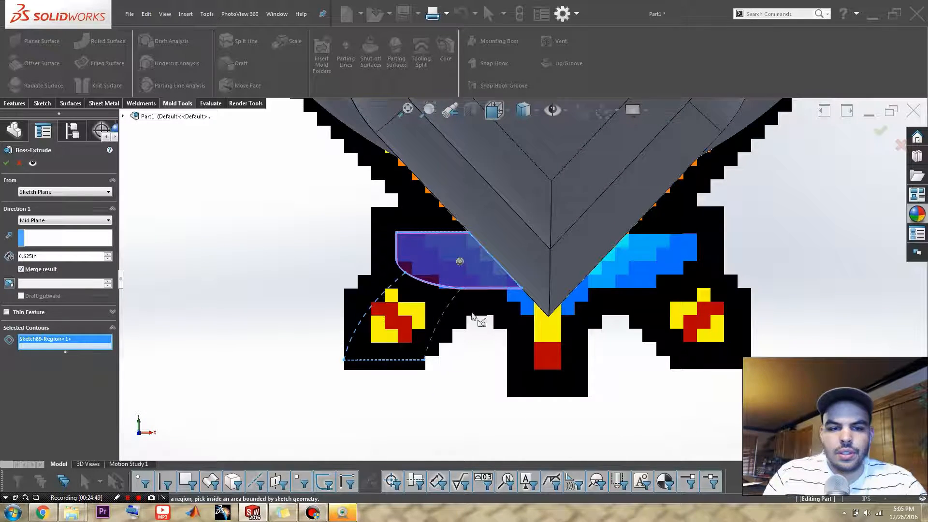
{"action": "left_click", "coordinate": [7, 163]}
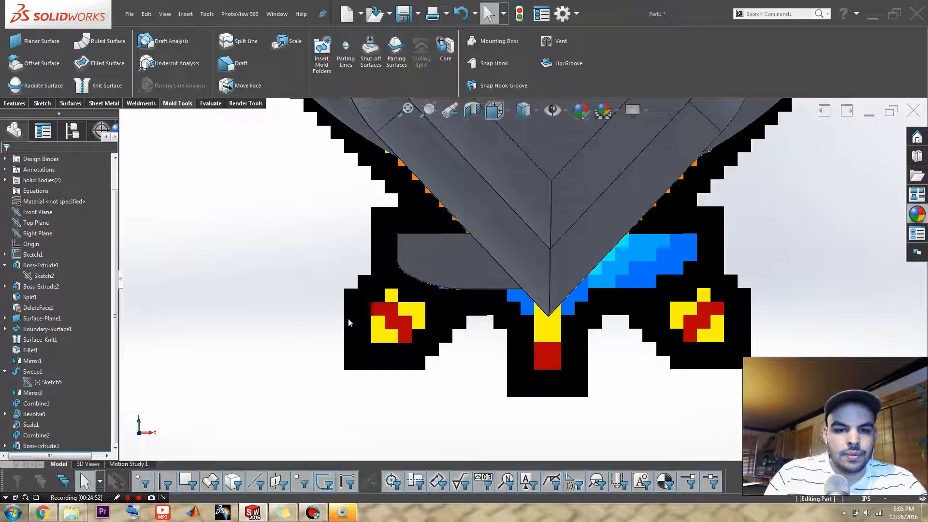
Try to extrude the left foot's region from the sketch shared with the base.
{"action": "left_click", "coordinate": [5, 445]}
{"action": "left_click", "coordinate": [48, 445]}
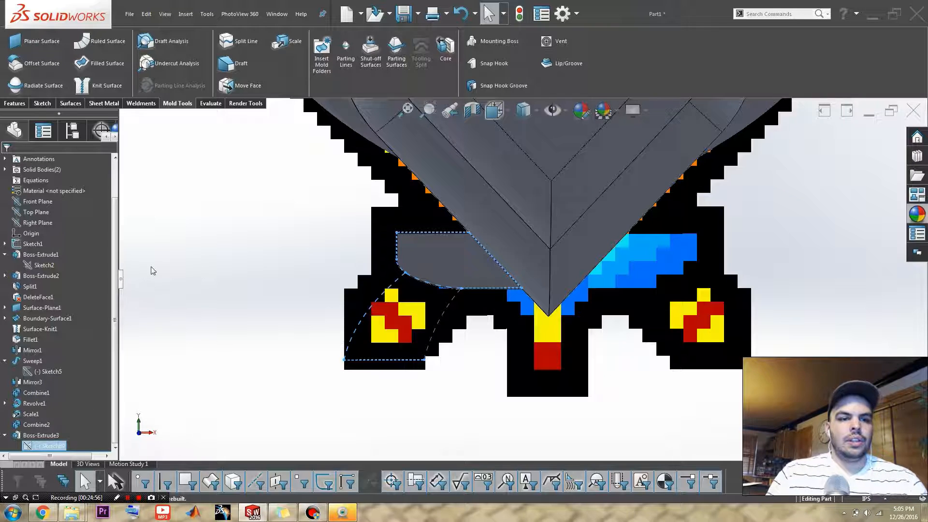
{"action": "left_click", "coordinate": [39, 106]}
{"action": "left_click", "coordinate": [19, 105]}
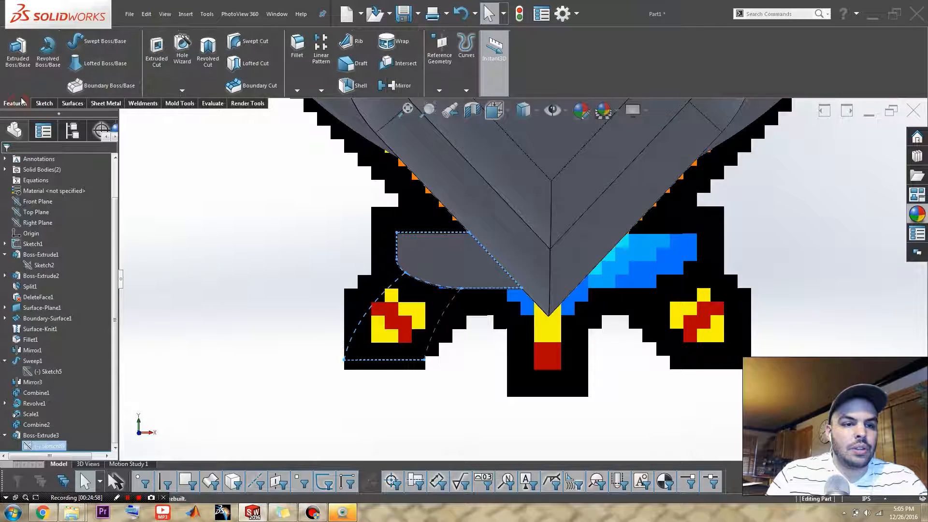
{"action": "left_click", "coordinate": [18, 53]}
{"action": "left_click", "coordinate": [383, 299]}
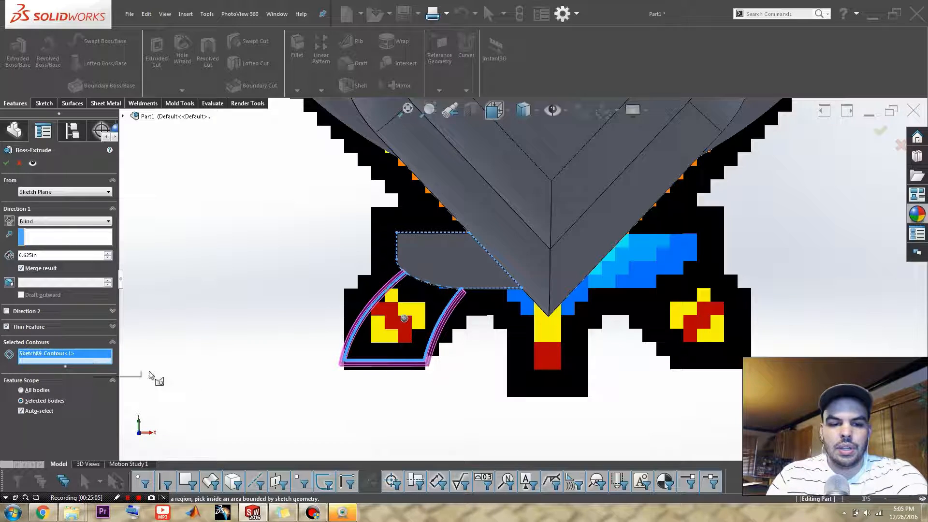
{"action": "left_click", "coordinate": [414, 320]}
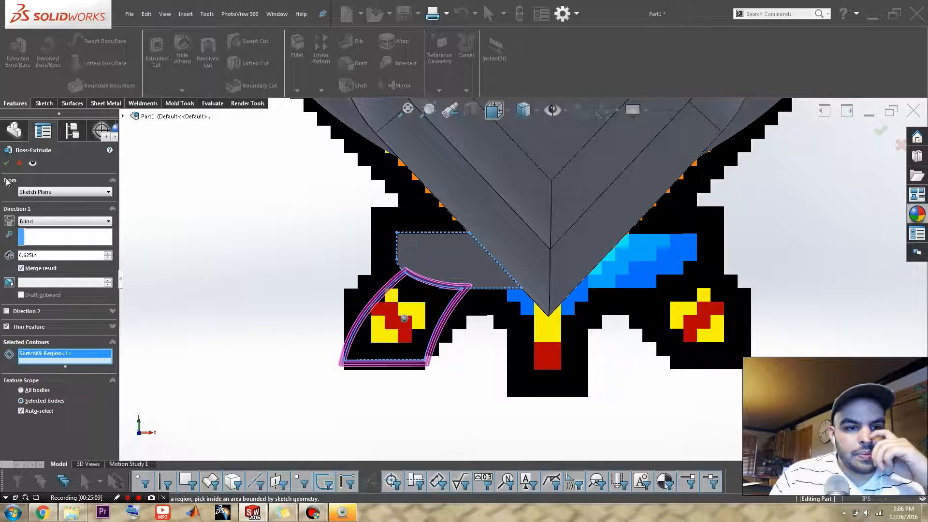
{"action": "left_click", "coordinate": [20, 163]}
{"action": "left_click", "coordinate": [240, 339]}
{"action": "scroll", "coordinate": [347, 307], "scroll_direction": "down", "scroll_amount": 4}
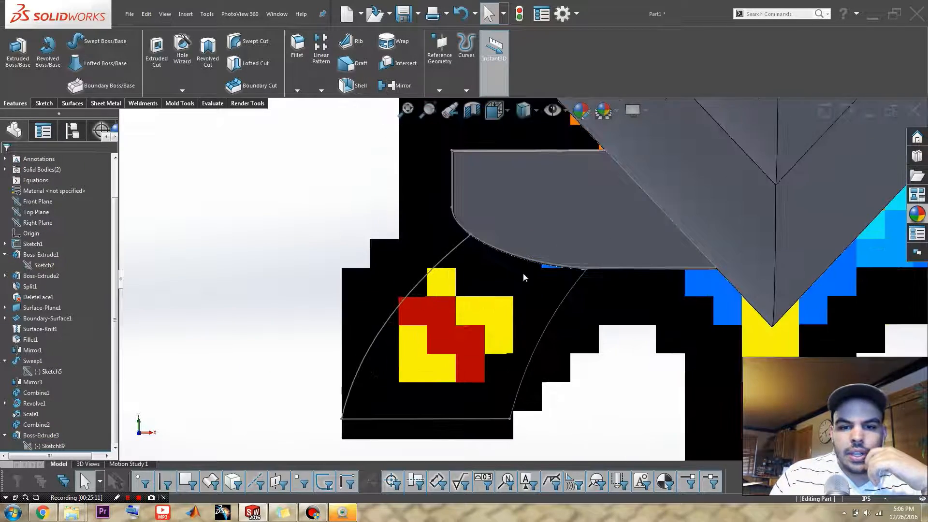
{"action": "scroll", "coordinate": [514, 276], "scroll_direction": "down", "scroll_amount": 1}
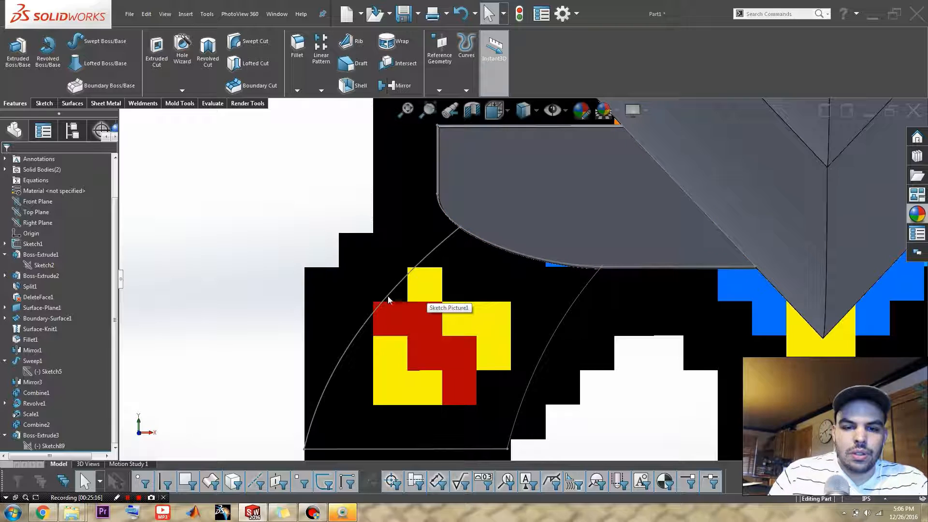
{"action": "left_click", "coordinate": [44, 102]}
{"action": "left_click", "coordinate": [15, 48]}
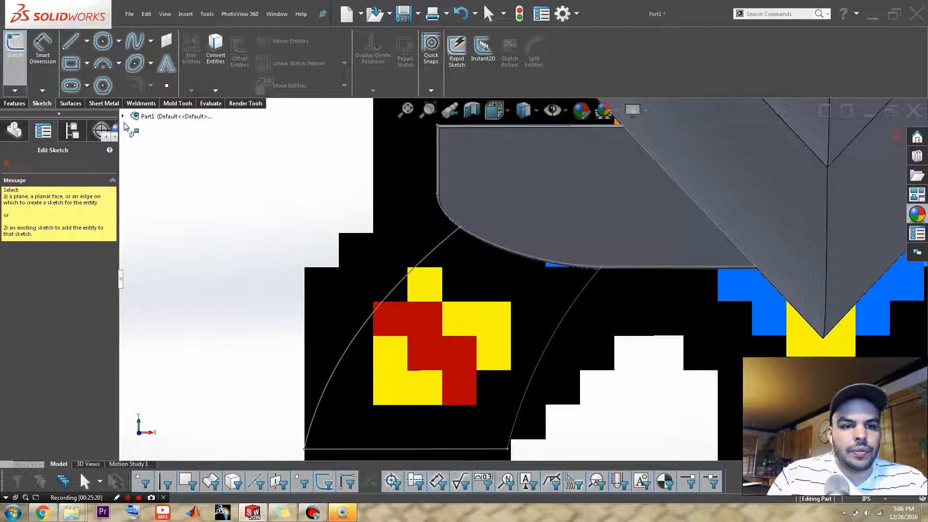
{"action": "left_click", "coordinate": [123, 116]}
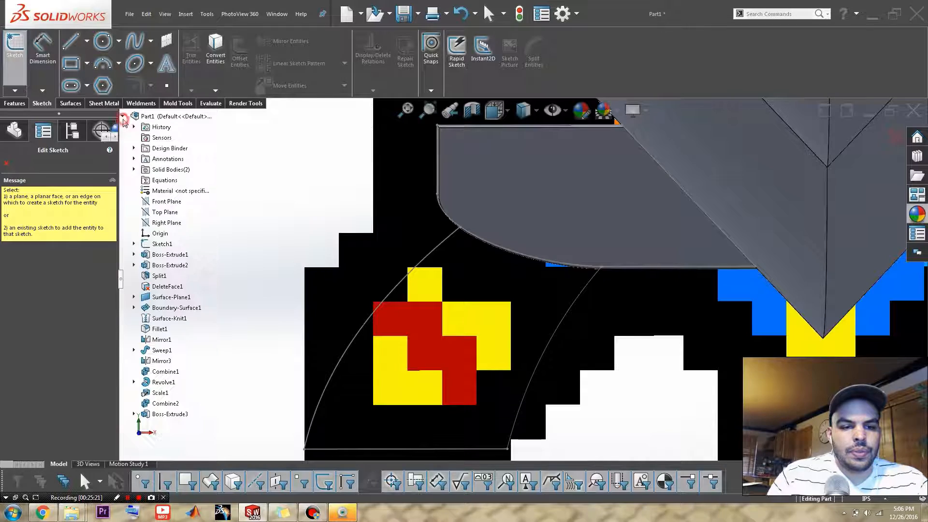
{"action": "left_click", "coordinate": [163, 203]}
{"action": "scroll", "coordinate": [574, 373], "scroll_direction": "down", "scroll_amount": 5}
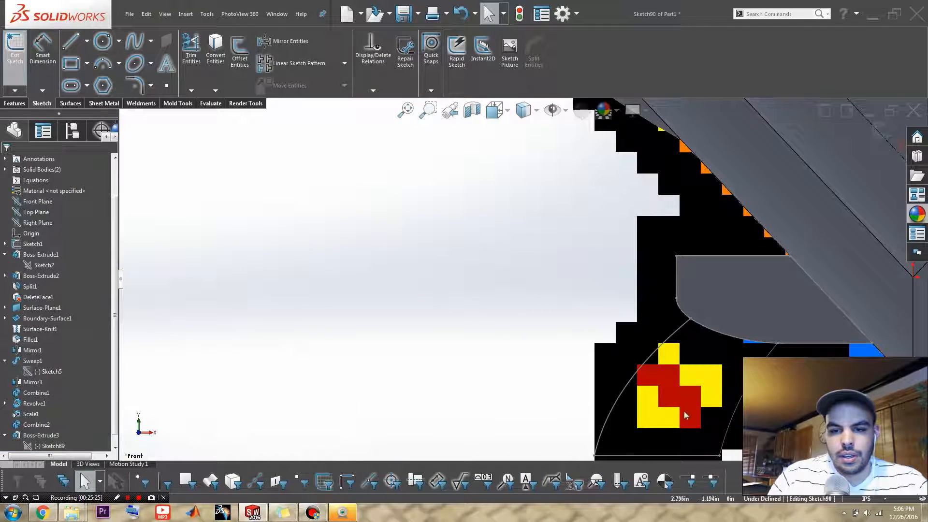
{"action": "scroll", "coordinate": [684, 412], "scroll_direction": "down", "scroll_amount": 3}
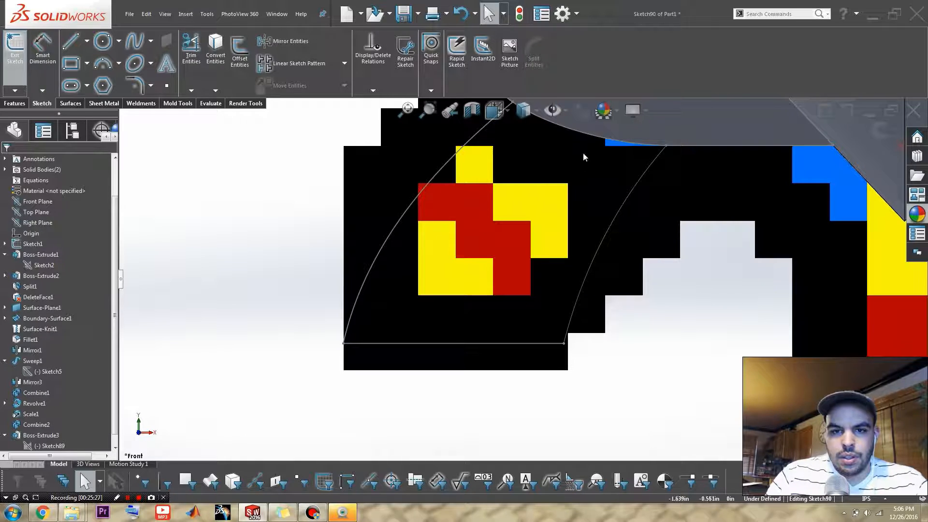
{"action": "scroll", "coordinate": [556, 154], "scroll_direction": "up", "scroll_amount": 4}
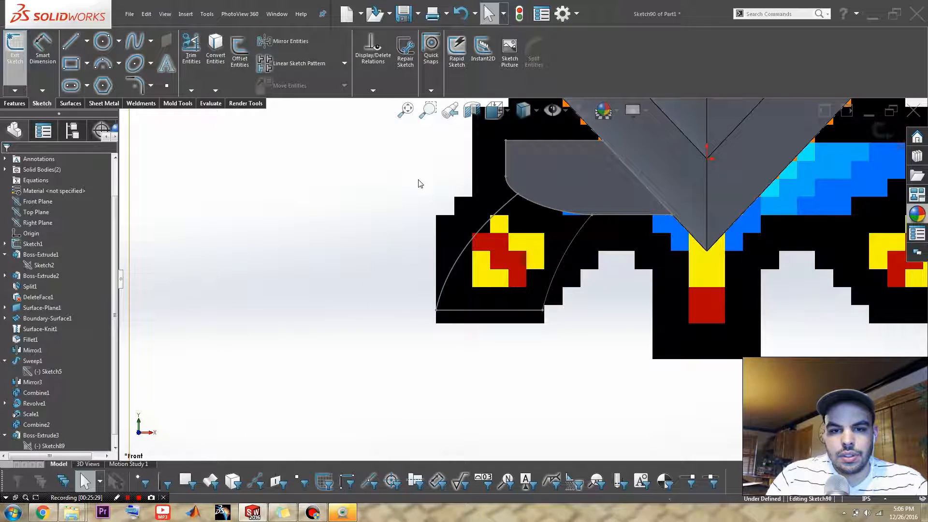
{"action": "left_click", "coordinate": [373, 233]}
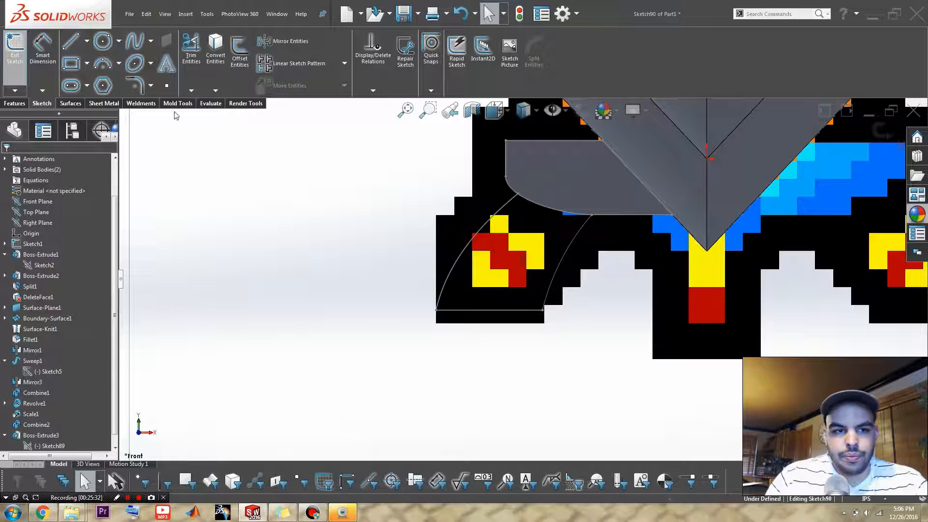
{"action": "left_click", "coordinate": [15, 48]}
Start a new sketch on the Front Plane and hide the sketch holding the reference picture.
{"action": "left_click", "coordinate": [38, 244]}
{"action": "left_click", "coordinate": [14, 47]}
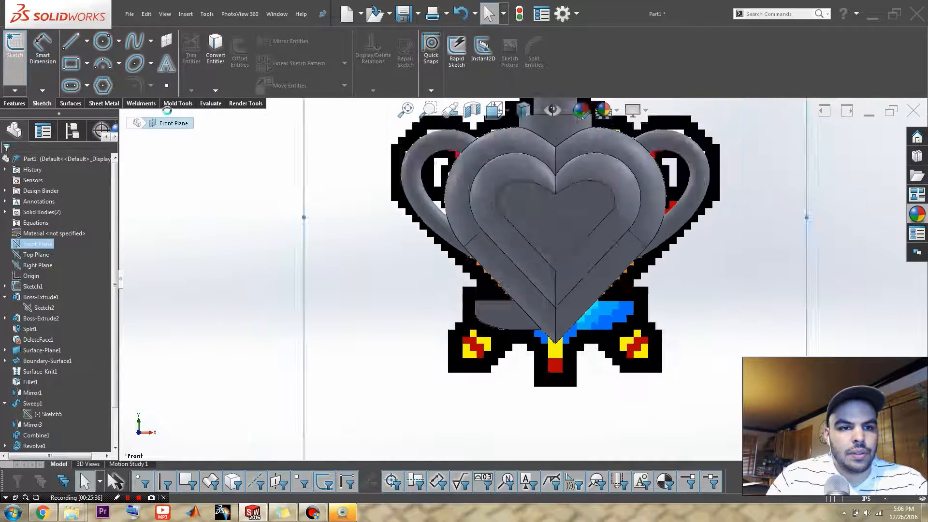
{"action": "scroll", "coordinate": [559, 381], "scroll_direction": "down", "scroll_amount": 5}
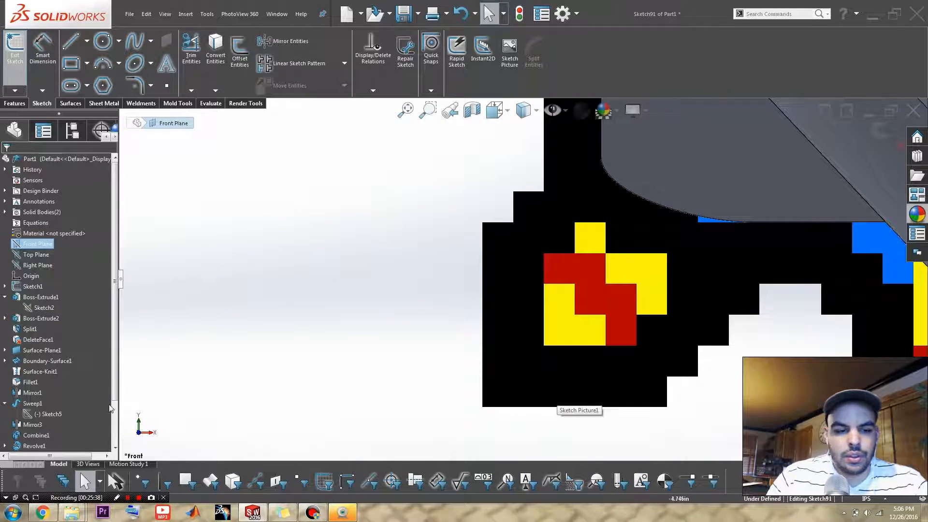
{"action": "scroll", "coordinate": [41, 338], "scroll_direction": "down", "scroll_amount": 2}
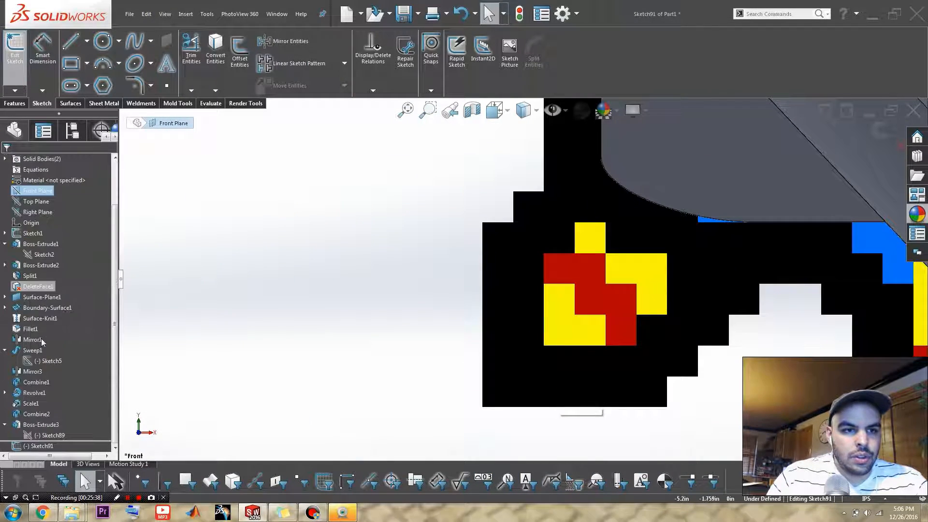
{"action": "left_click", "coordinate": [45, 436]}
{"action": "scroll", "coordinate": [46, 425], "scroll_direction": "up", "scroll_amount": 2}
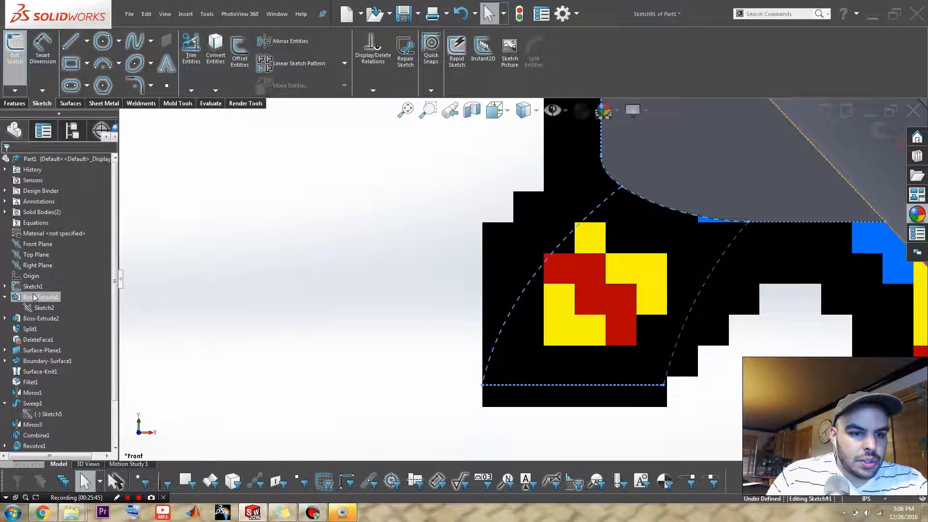
{"action": "right_click", "coordinate": [53, 286]}
{"action": "left_click", "coordinate": [38, 275]}
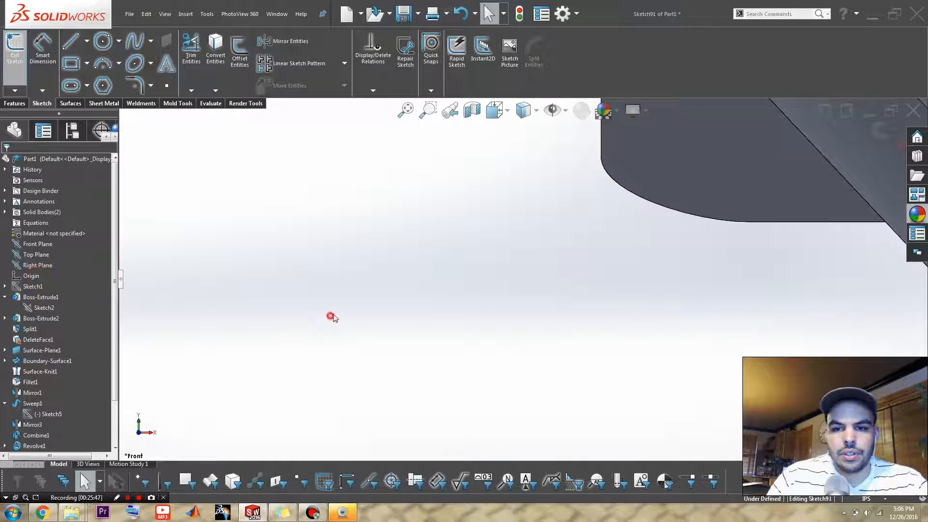
Show the sketch containing the base and left foot profiles.
{"action": "scroll", "coordinate": [329, 317], "scroll_direction": "up", "scroll_amount": 2}
{"action": "scroll", "coordinate": [71, 427], "scroll_direction": "down", "scroll_amount": 2}
{"action": "right_click", "coordinate": [52, 434]}
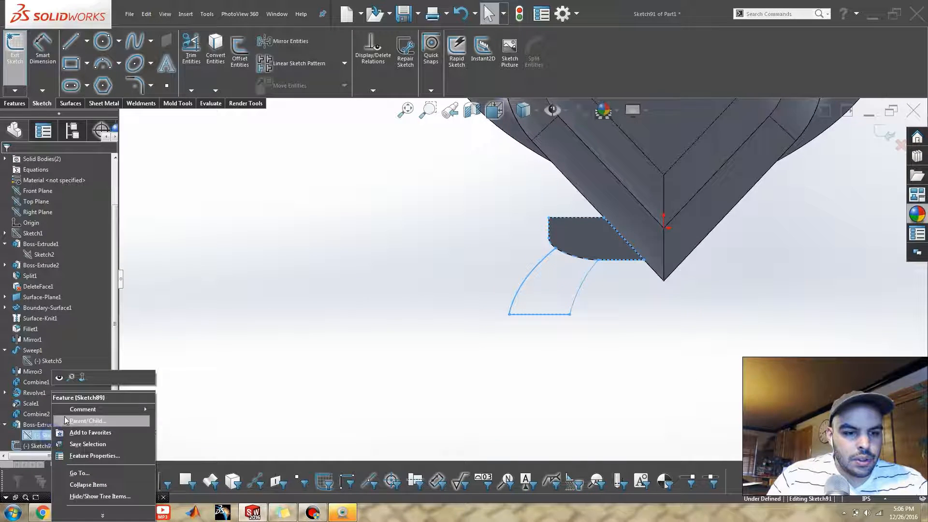
{"action": "left_click", "coordinate": [59, 378]}
{"action": "scroll", "coordinate": [536, 280], "scroll_direction": "down", "scroll_amount": 3}
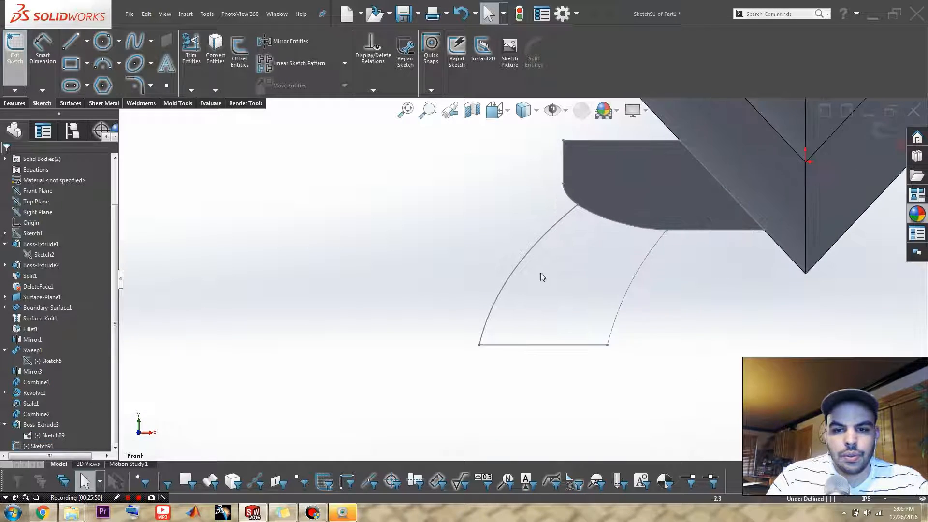
Convert the left foot's outer edge, bottom line and inner edge plus the base's lower curve into the new sketch.
{"action": "left_click", "coordinate": [517, 269]}
{"action": "left_click", "coordinate": [568, 344], "text": "ctrl"}
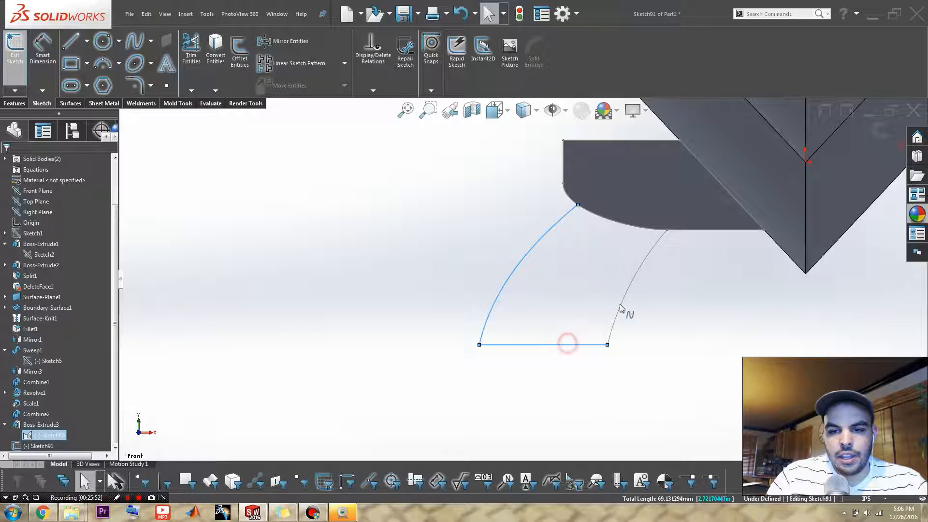
{"action": "left_click", "coordinate": [626, 291], "text": "ctrl"}
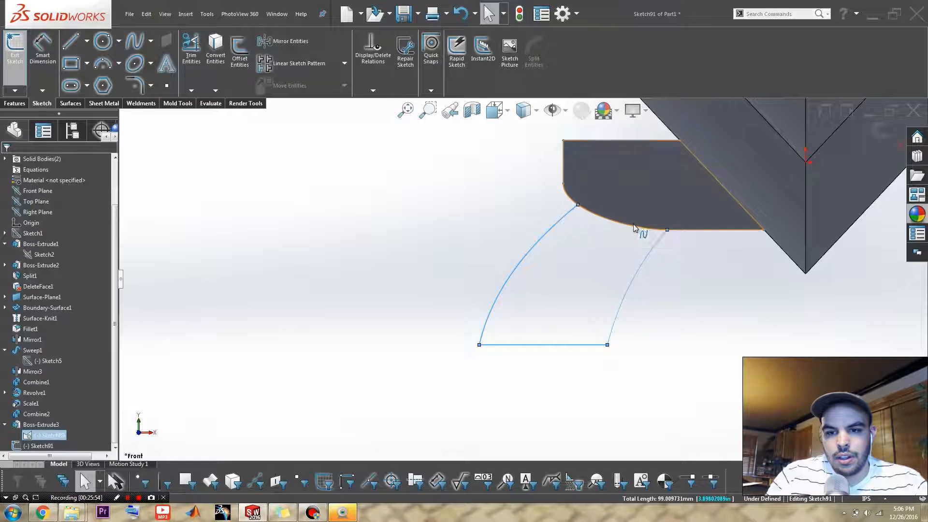
{"action": "left_click", "coordinate": [215, 50]}
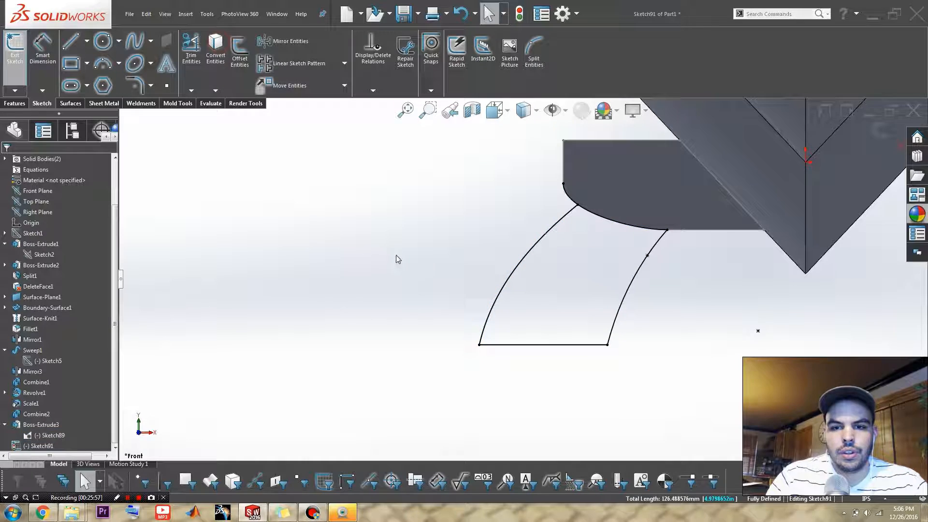
Leave the Trim tool and close the new left foot sketch.
{"action": "right_click_drag", "start_coordinate": [457, 225], "coordinate": [431, 260]}
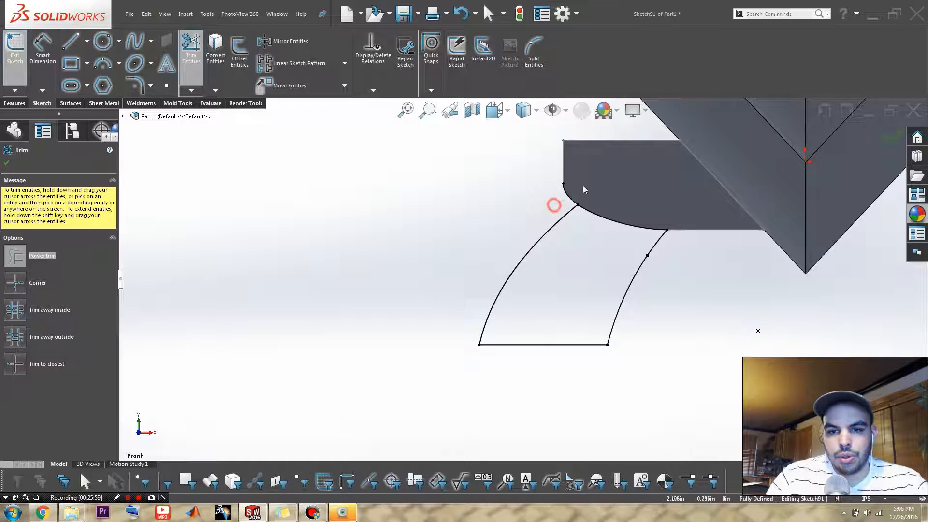
{"action": "left_click", "coordinate": [889, 137]}
{"action": "scroll", "coordinate": [658, 326], "scroll_direction": "up", "scroll_amount": 2}
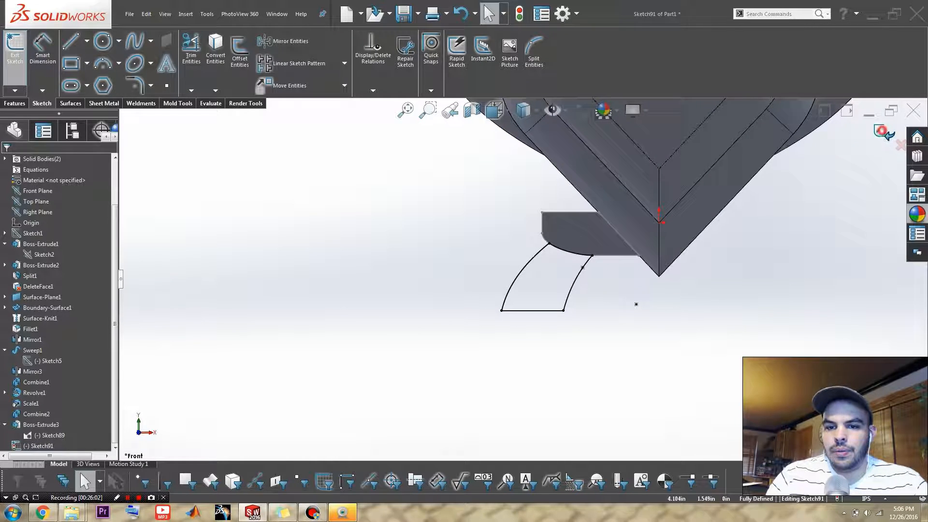
{"action": "left_click", "coordinate": [882, 131]}
{"action": "scroll", "coordinate": [582, 271], "scroll_direction": "down", "scroll_amount": 3}
Extrude the left foot profile 0.5 in with the Mid Plane end condition.
{"action": "key", "text": "s"}
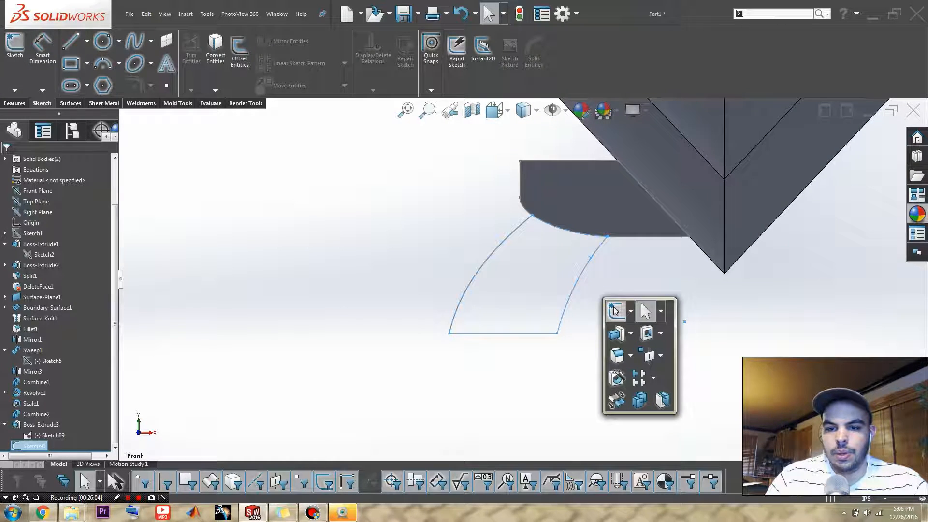
{"action": "left_click", "coordinate": [615, 309]}
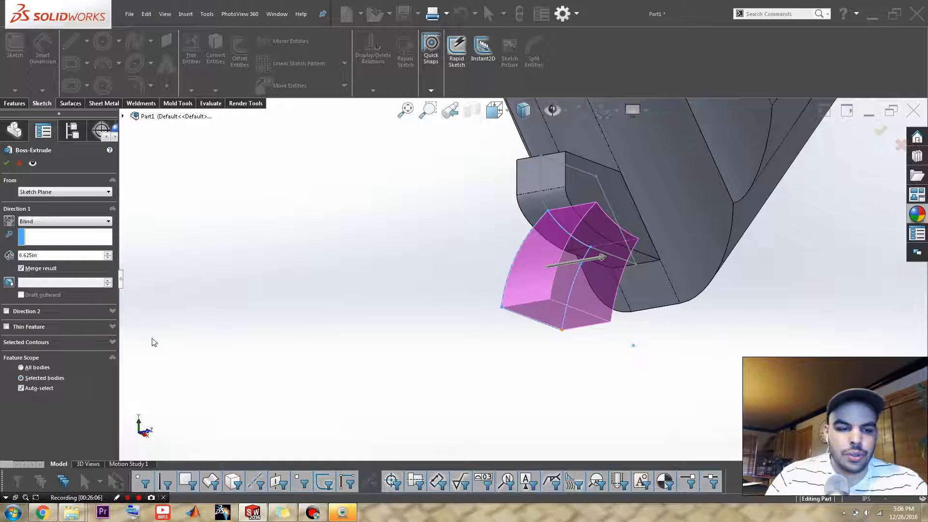
{"action": "left_click", "coordinate": [108, 258]}
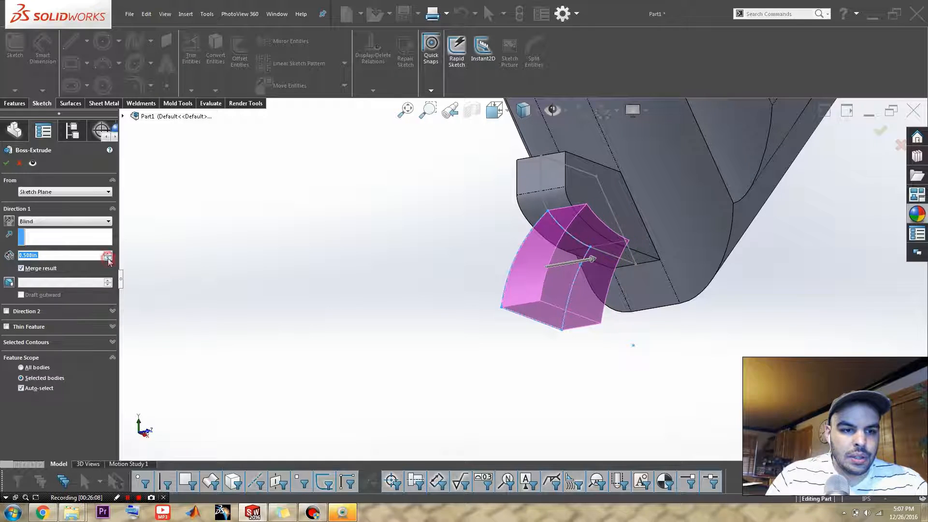
{"action": "left_click", "coordinate": [62, 221]}
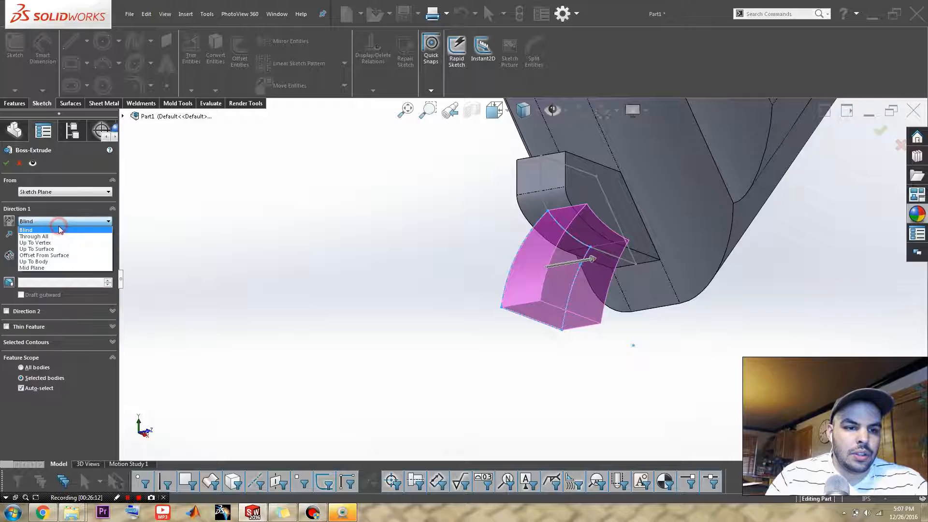
{"action": "left_click", "coordinate": [47, 268]}
{"action": "mouse_move", "coordinate": [561, 278]}
{"action": "middle_mouse_down"}
{"action": "mouse_move", "coordinate": [531, 327]}
{"action": "mouse_move", "coordinate": [501, 317]}
{"action": "mouse_move", "coordinate": [515, 319]}
{"action": "middle_mouse_up"}
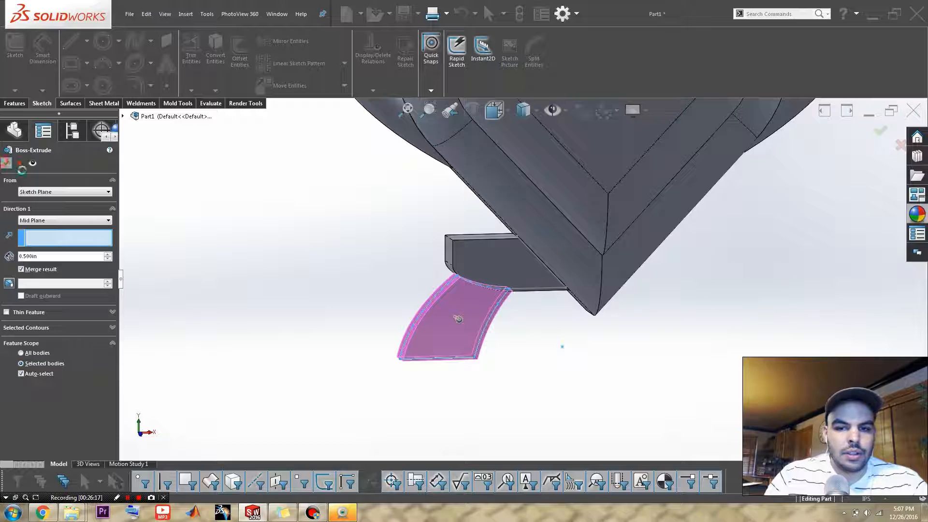
{"action": "left_click", "coordinate": [6, 163]}
Edit the foot extrusion and turn off Merge result to keep it as a separate body.
{"action": "scroll", "coordinate": [35, 236], "scroll_direction": "down", "scroll_amount": 4}
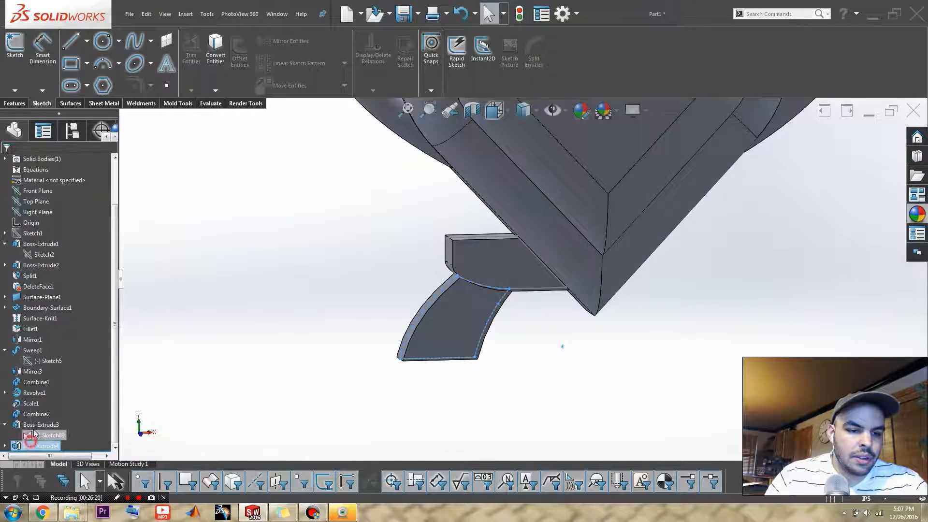
{"action": "left_click", "coordinate": [36, 436]}
{"action": "left_click", "coordinate": [33, 416]}
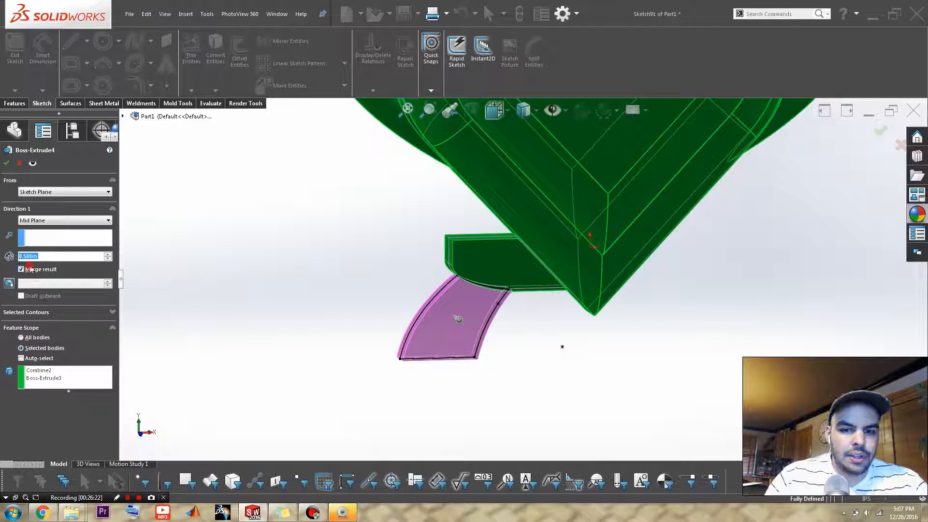
{"action": "left_click", "coordinate": [28, 269]}
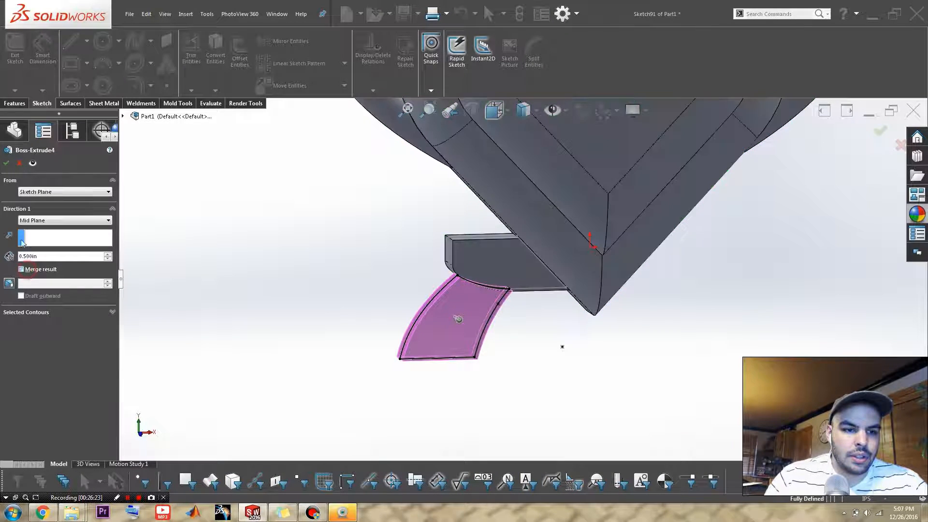
{"action": "left_click", "coordinate": [7, 163]}
Fillet the upper outer edge of the left base block with a 0.125 in radius.
{"action": "scroll", "coordinate": [385, 294], "scroll_direction": "down", "scroll_amount": 5}
{"action": "middle_click_drag", "start_coordinate": [490, 246], "coordinate": [590, 182]}
{"action": "key", "text": "s"}
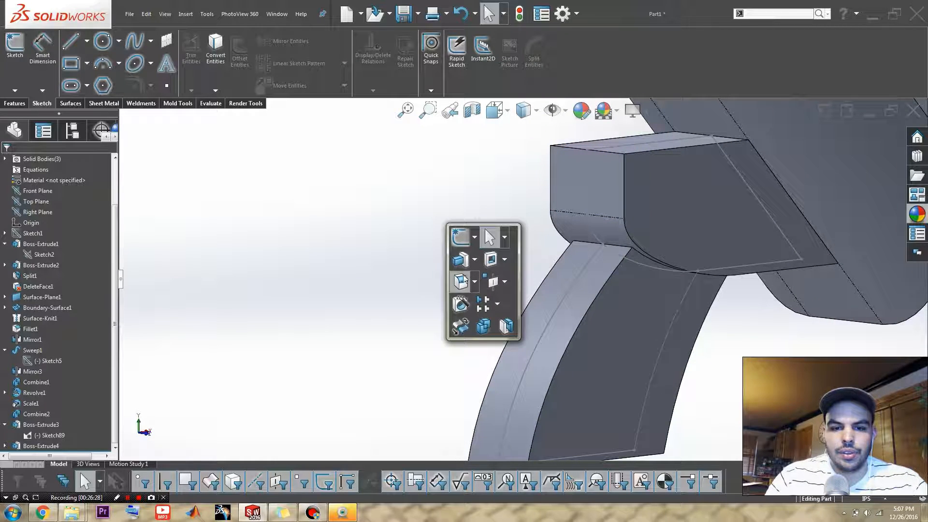
{"action": "left_click", "coordinate": [463, 280]}
{"action": "left_click", "coordinate": [575, 151]}
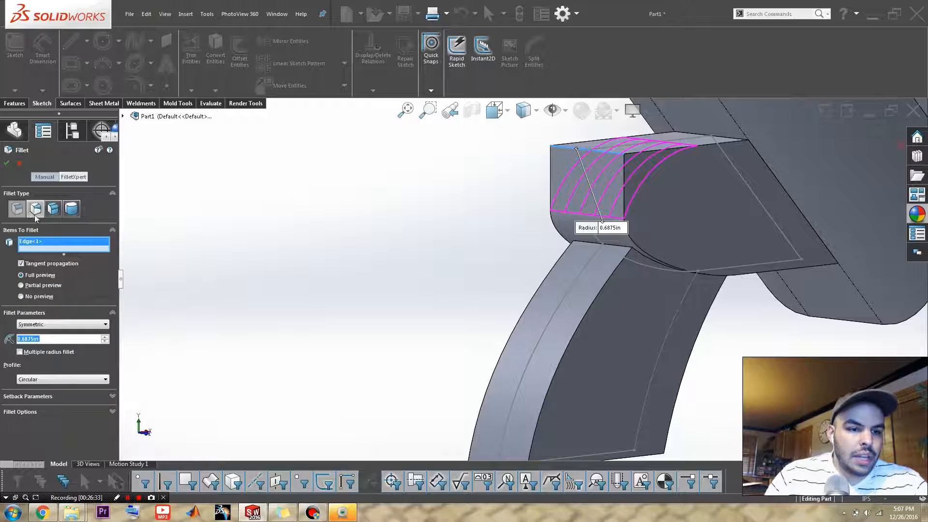
{"action": "left_click", "coordinate": [43, 380]}
{"action": "left_click", "coordinate": [43, 387]}
{"action": "left_click", "coordinate": [108, 342]}
{"action": "left_click", "coordinate": [108, 342]}
{"action": "left_click", "coordinate": [107, 342]}
{"action": "left_click", "coordinate": [107, 342]}
{"action": "left_click", "coordinate": [107, 341]}
{"action": "left_click", "coordinate": [107, 341]}
{"action": "left_click", "coordinate": [106, 342]}
{"action": "left_click", "coordinate": [107, 342]}
{"action": "left_click", "coordinate": [107, 342]}
{"action": "left_click", "coordinate": [106, 342]}
{"action": "left_click", "coordinate": [105, 337]}
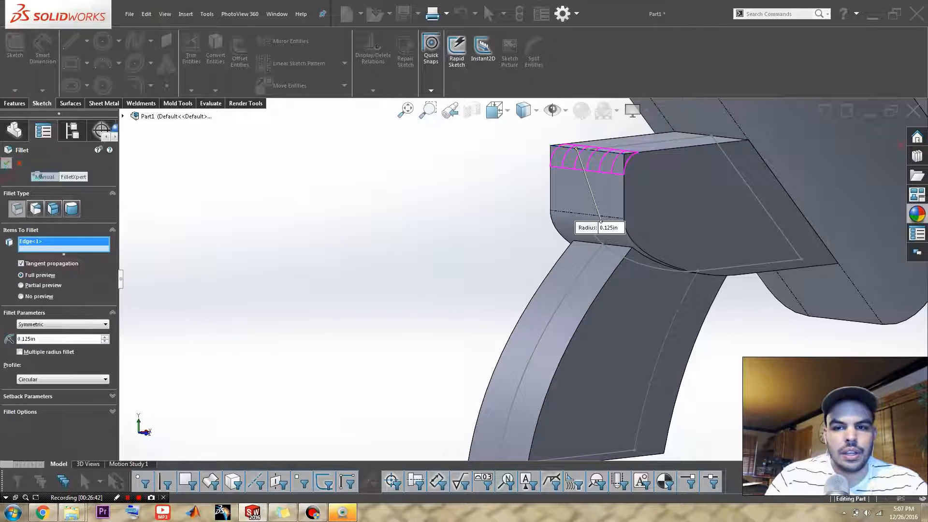
{"action": "left_click", "coordinate": [325, 253]}
Inspect the left base block and foot around the heart's lower tip from the front and from below.
{"action": "scroll", "coordinate": [425, 319], "scroll_direction": "up", "scroll_amount": 4}
{"action": "middle_click_drag", "start_coordinate": [434, 325], "coordinate": [413, 315]}
{"action": "scroll", "coordinate": [414, 313], "scroll_direction": "up", "scroll_amount": 6}
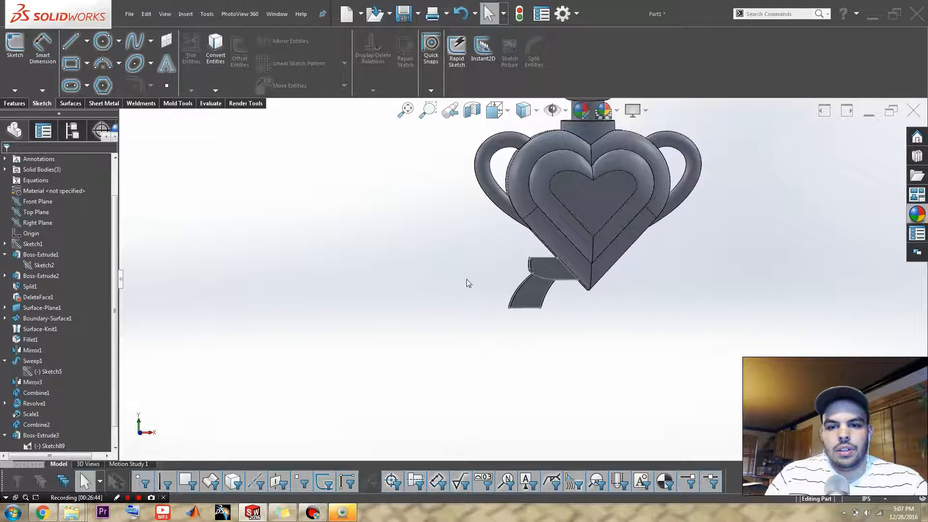
{"action": "scroll", "coordinate": [505, 279], "scroll_direction": "down", "scroll_amount": 5}
{"action": "middle_click_drag", "start_coordinate": [529, 286], "coordinate": [490, 222]}
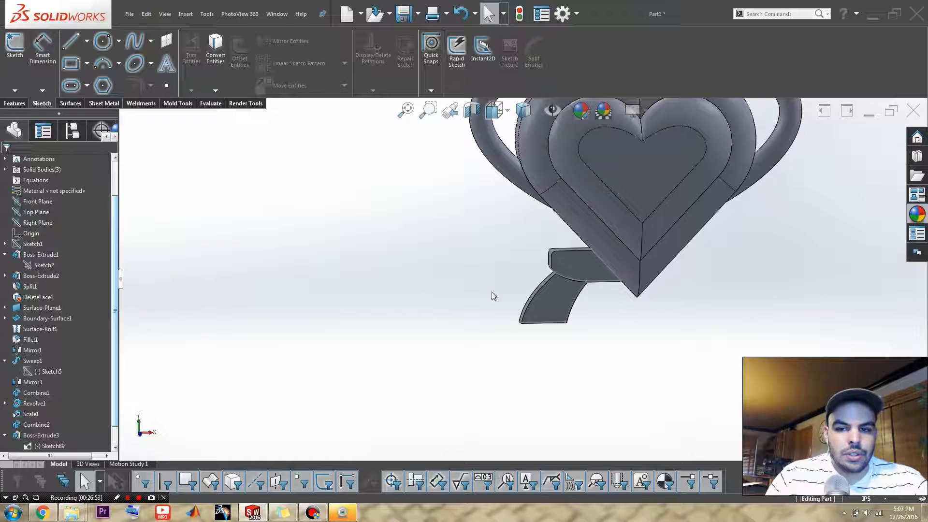
{"action": "scroll", "coordinate": [547, 269], "scroll_direction": "down", "scroll_amount": 3}
{"action": "scroll", "coordinate": [521, 273], "scroll_direction": "up", "scroll_amount": 1}
{"action": "key", "text": "s"}
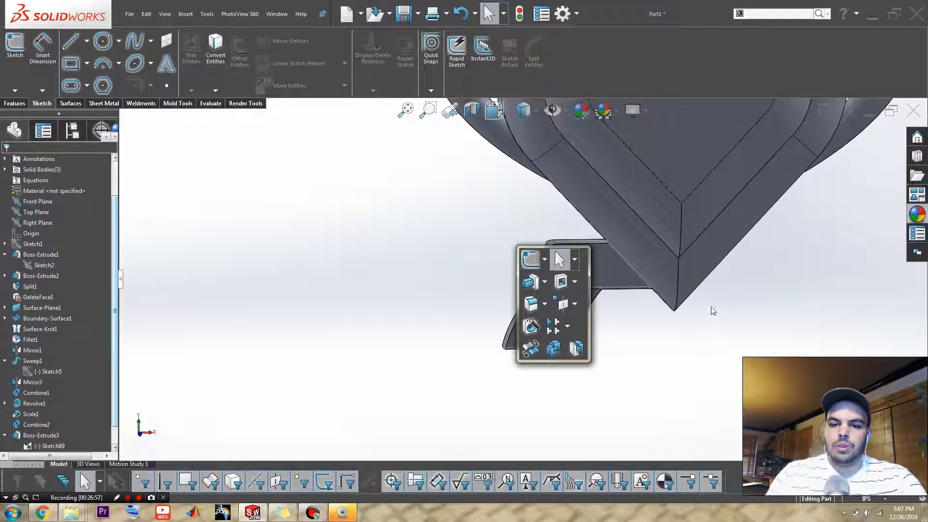
{"action": "left_click", "coordinate": [390, 251]}
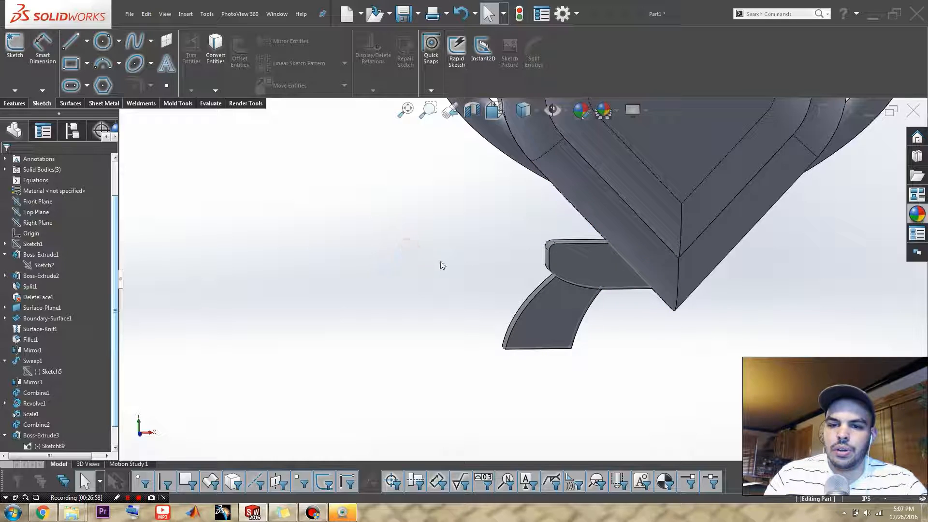
{"action": "left_click_drag", "start_coordinate": [461, 223], "coordinate": [592, 381]}
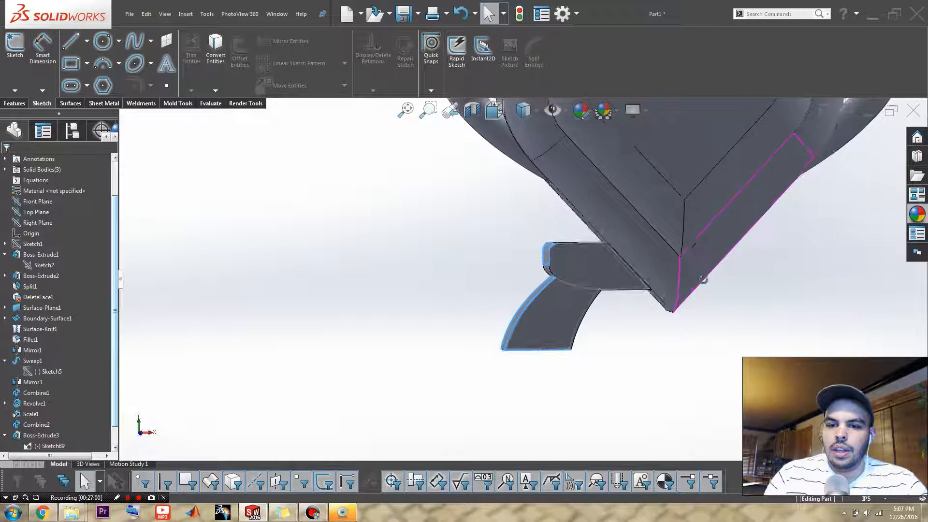
{"action": "middle_click_drag", "start_coordinate": [700, 276], "coordinate": [719, 230]}
{"action": "scroll", "coordinate": [661, 247], "scroll_direction": "down", "scroll_amount": 3}
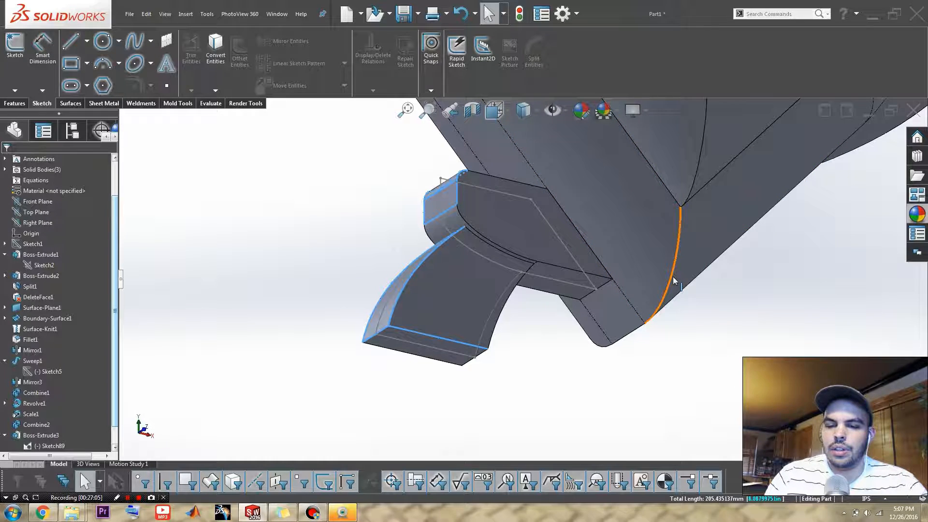
{"action": "middle_click_drag", "start_coordinate": [672, 276], "coordinate": [640, 328]}
{"action": "scroll", "coordinate": [640, 328], "scroll_direction": "up", "scroll_amount": 2}
{"action": "left_click", "coordinate": [366, 238]}
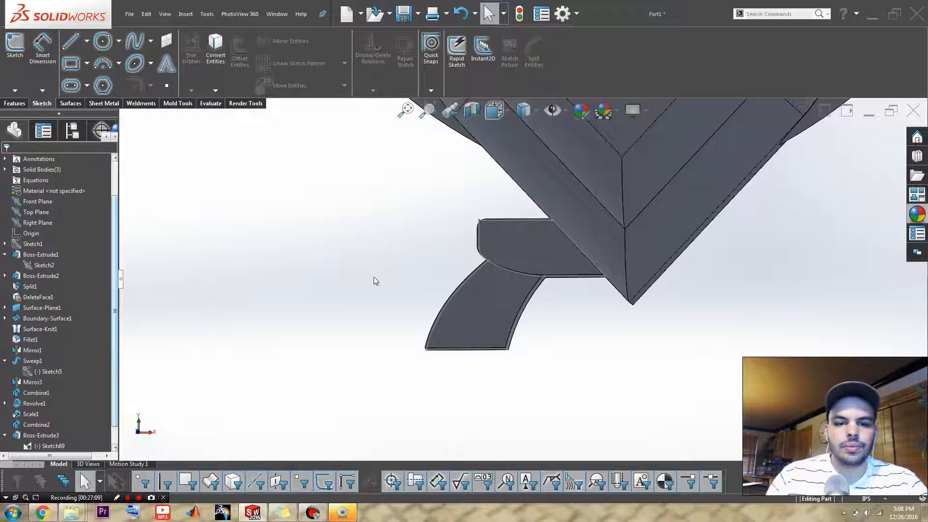
Mirror the left foot and base block bodies about the Right Plane.
{"action": "key", "text": "s"}
{"action": "left_click", "coordinate": [430, 346]}
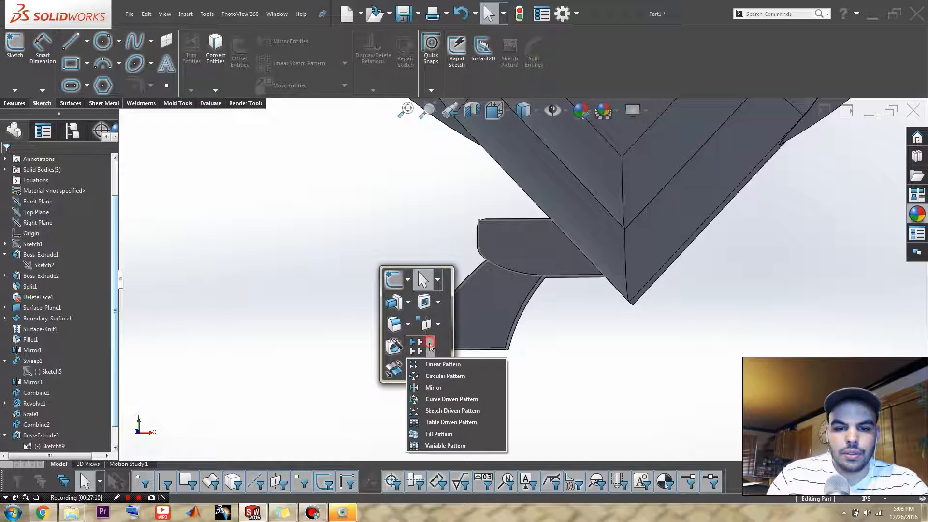
{"action": "left_click", "coordinate": [439, 388]}
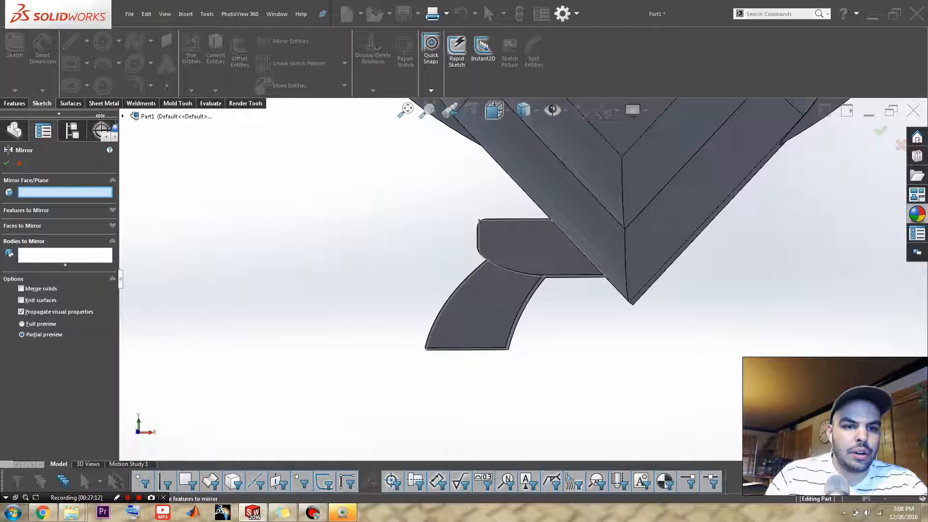
{"action": "left_click", "coordinate": [123, 117]}
{"action": "left_click", "coordinate": [166, 222]}
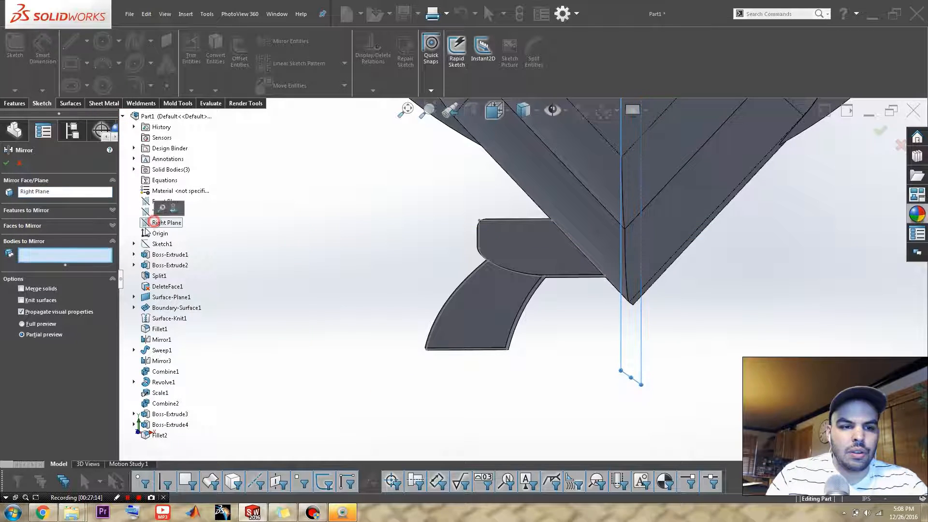
{"action": "left_click", "coordinate": [495, 290]}
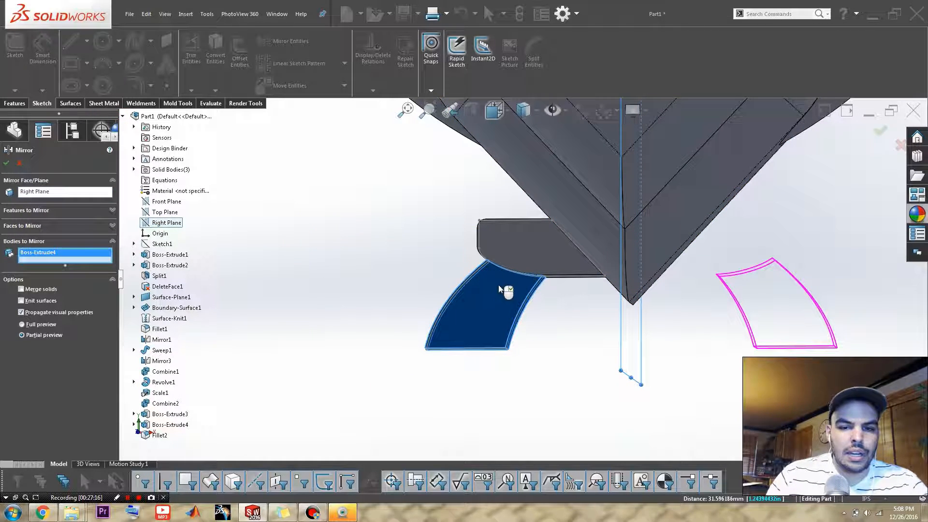
{"action": "left_click", "coordinate": [509, 255]}
{"action": "right_click", "coordinate": [510, 255]}
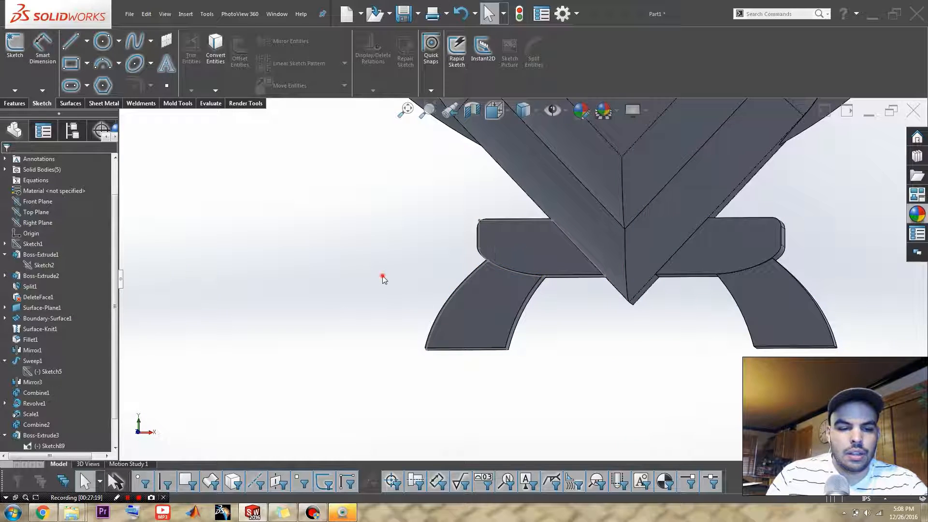
Inspect the whole bottle with its mirrored base and feet from several angles.
{"action": "scroll", "coordinate": [508, 280], "scroll_direction": "up", "scroll_amount": 4}
{"action": "scroll", "coordinate": [509, 283], "scroll_direction": "up", "scroll_amount": 3}
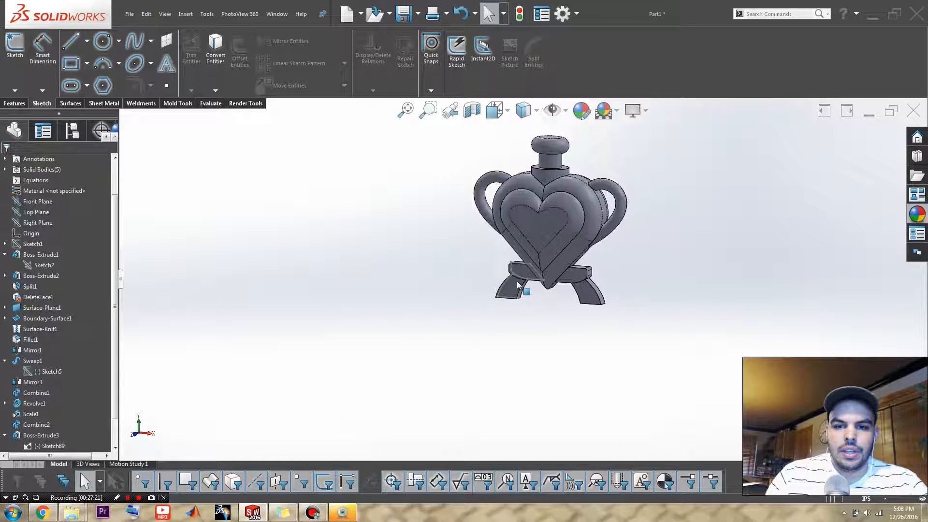
{"action": "middle_click_drag", "start_coordinate": [537, 289], "coordinate": [538, 286]}
{"action": "scroll", "coordinate": [538, 286], "scroll_direction": "down", "scroll_amount": 4}
{"action": "scroll", "coordinate": [540, 281], "scroll_direction": "up", "scroll_amount": 5}
{"action": "middle_click_drag", "start_coordinate": [540, 249], "coordinate": [516, 239]}
{"action": "scroll", "coordinate": [515, 235], "scroll_direction": "down", "scroll_amount": 5}
{"action": "scroll", "coordinate": [550, 295], "scroll_direction": "up", "scroll_amount": 1}
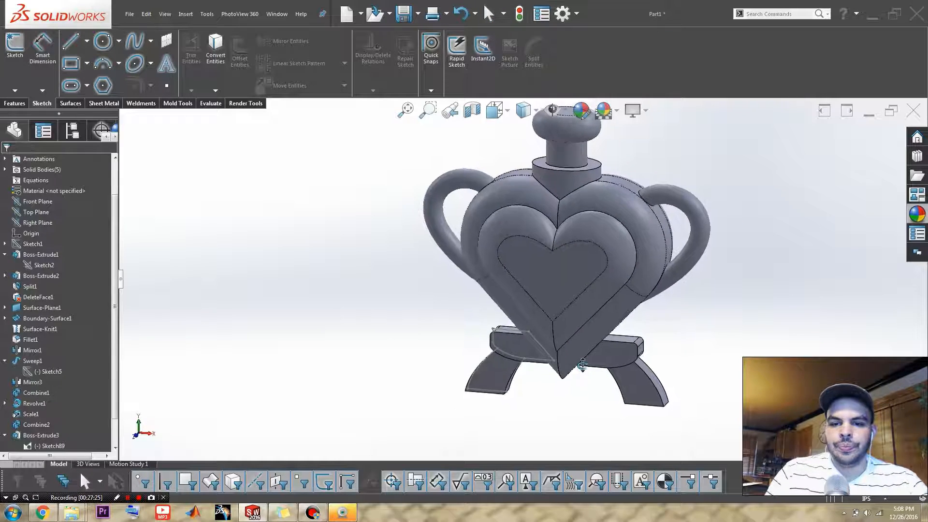
{"action": "scroll", "coordinate": [572, 330], "scroll_direction": "down", "scroll_amount": 2}
{"action": "middle_click_drag", "start_coordinate": [572, 329], "coordinate": [590, 320]}
{"action": "scroll", "coordinate": [517, 334], "scroll_direction": "down", "scroll_amount": 2}
Combine the heart body, both base blocks and both feet into one body with the Add operation.
{"action": "key", "text": "s"}
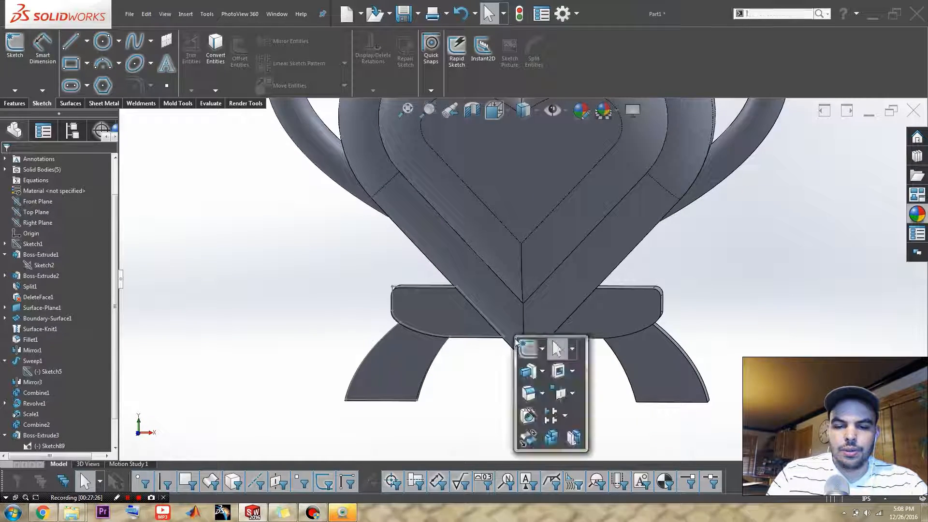
{"action": "left_click", "coordinate": [551, 437]}
{"action": "left_click", "coordinate": [395, 373]}
{"action": "left_click", "coordinate": [425, 302]}
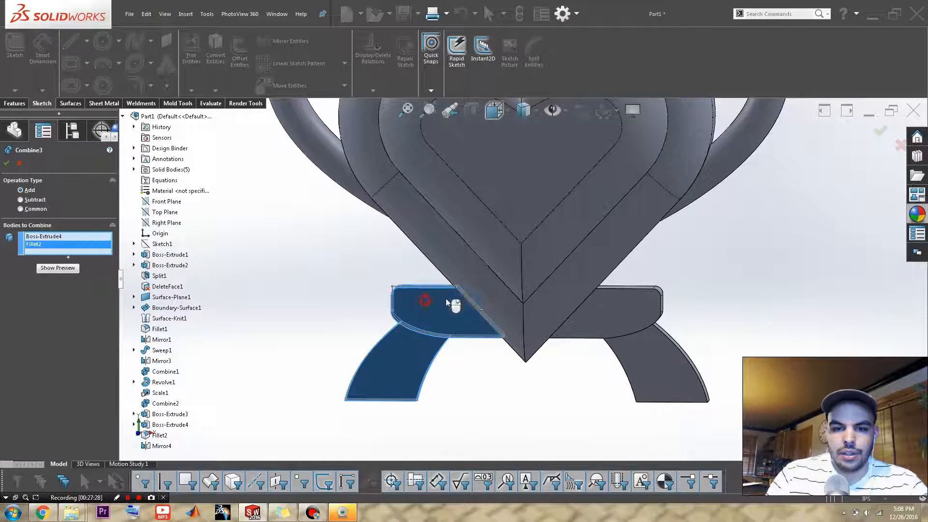
{"action": "left_click", "coordinate": [486, 295]}
{"action": "left_click", "coordinate": [619, 323]}
{"action": "left_click", "coordinate": [645, 365]}
{"action": "key", "text": "Return"}
{"action": "left_click", "coordinate": [518, 412]}
Hide the sketch containing the base and left foot profiles.
{"action": "middle_click_drag", "start_coordinate": [514, 405], "coordinate": [460, 372]}
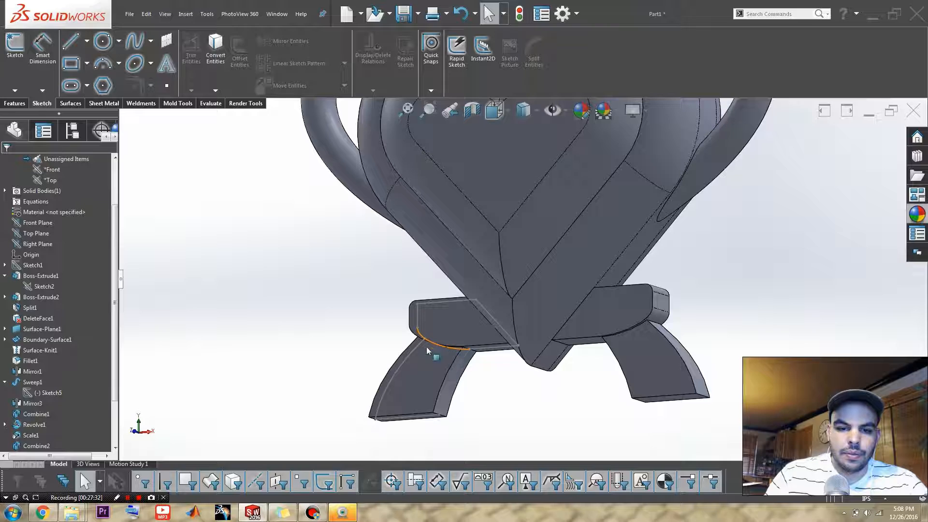
{"action": "scroll", "coordinate": [14, 403], "scroll_direction": "down", "scroll_amount": 2}
{"action": "left_click", "coordinate": [40, 404]}
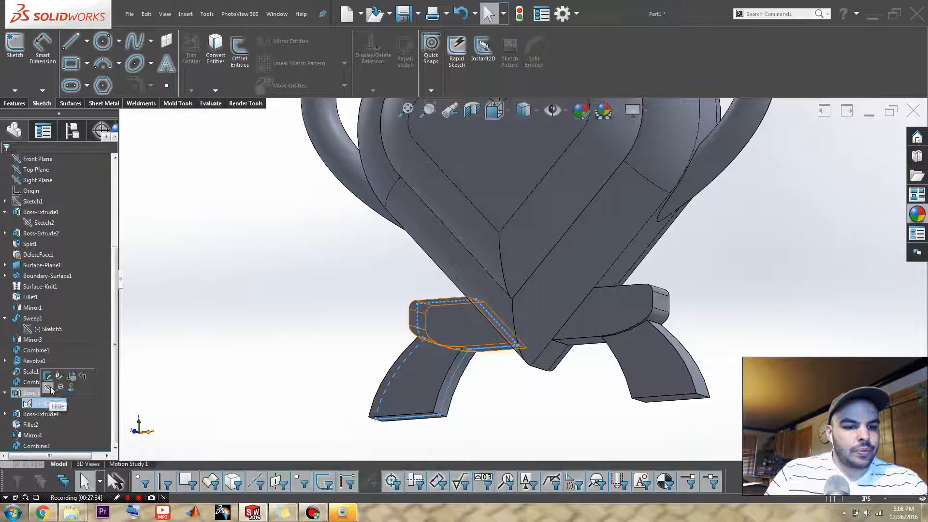
{"action": "left_click", "coordinate": [51, 388]}
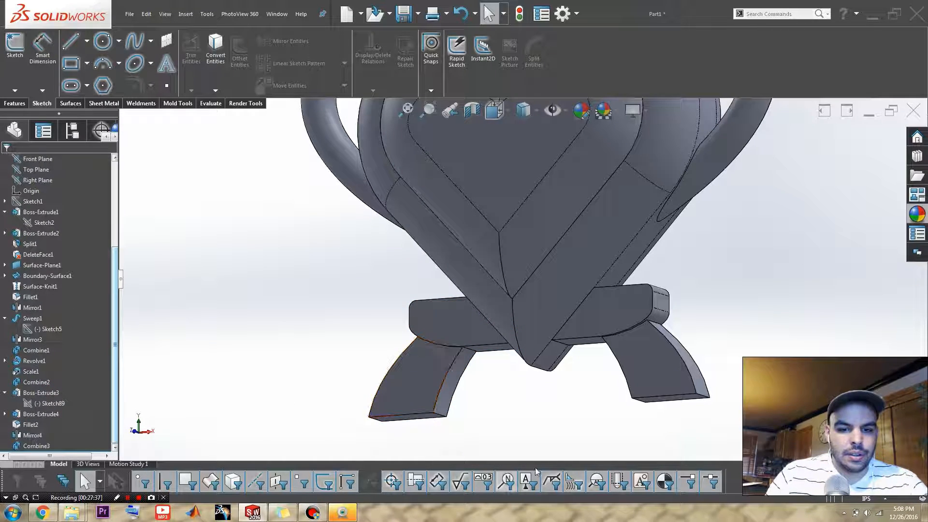
Show the sketch holding the pixel-art reference picture behind the bottle.
{"action": "scroll", "coordinate": [531, 430], "scroll_direction": "up", "scroll_amount": 4}
{"action": "middle_click_drag", "start_coordinate": [488, 339], "coordinate": [500, 363]}
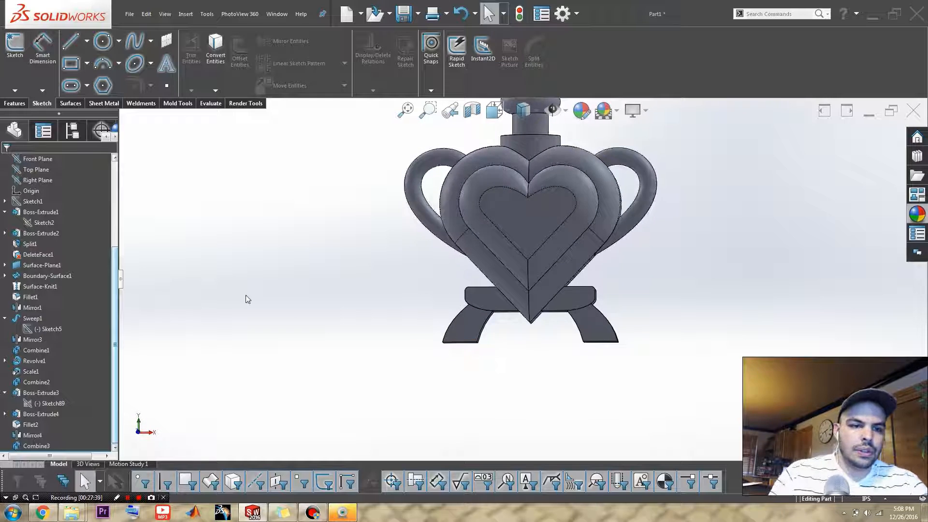
{"action": "scroll", "coordinate": [48, 268], "scroll_direction": "up", "scroll_amount": 4}
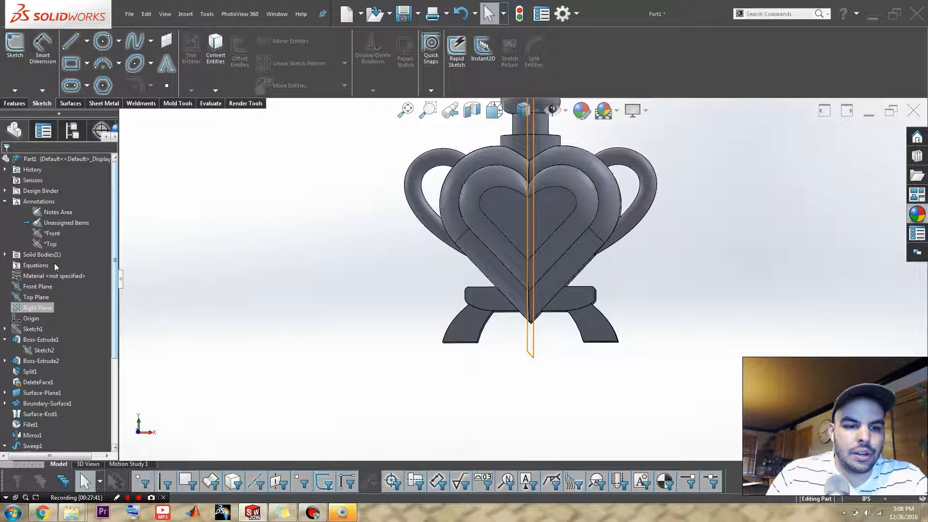
{"action": "scroll", "coordinate": [51, 348], "scroll_direction": "down", "scroll_amount": 1}
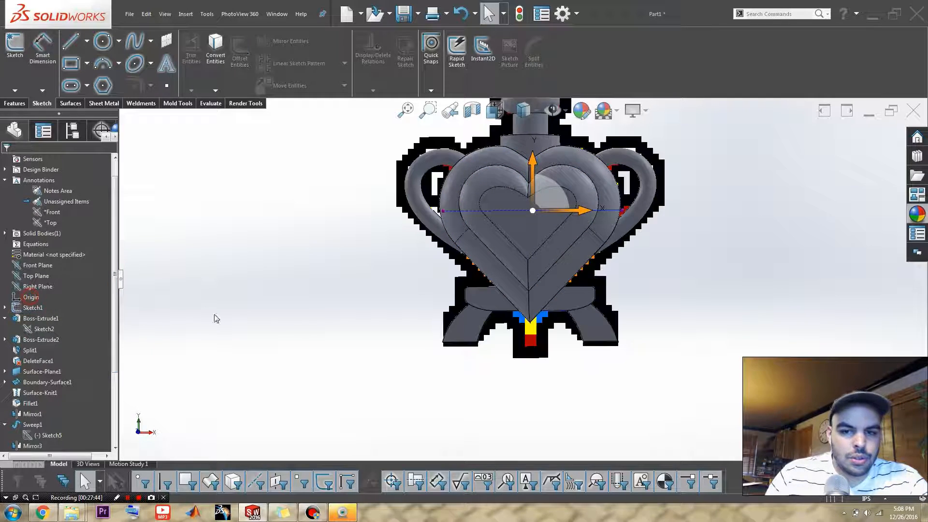
Hide the combined bottle body and examine the base and feet in the pixel-art reference picture.
{"action": "left_click", "coordinate": [321, 315]}
{"action": "scroll", "coordinate": [488, 291], "scroll_direction": "down", "scroll_amount": 2}
{"action": "left_click", "coordinate": [604, 241]}
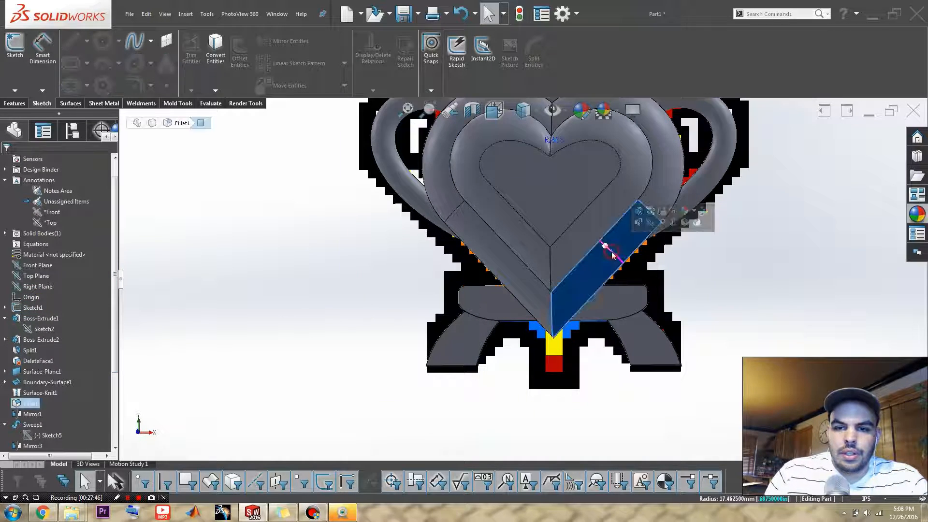
{"action": "left_click", "coordinate": [653, 226]}
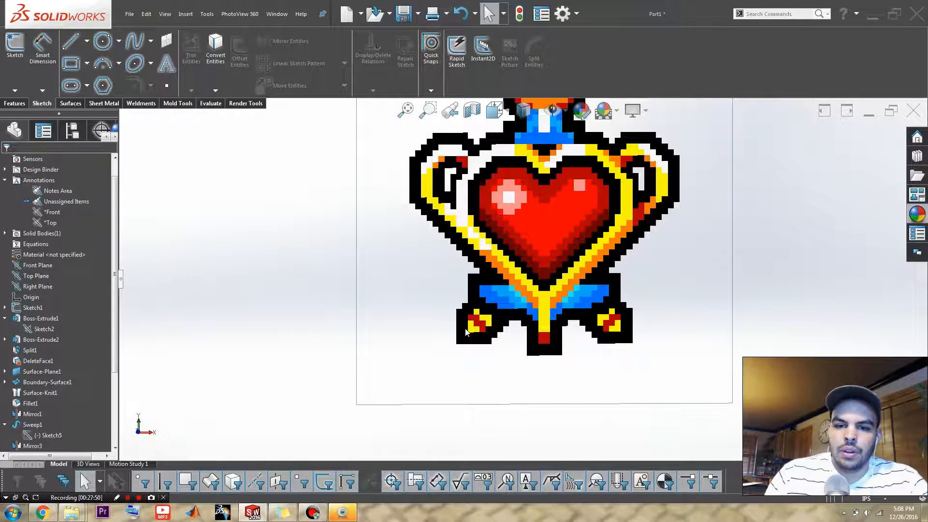
{"action": "mouse_move", "coordinate": [551, 345]}
{"action": "middle_mouse_down"}
{"action": "mouse_move", "coordinate": [578, 356]}
{"action": "mouse_move", "coordinate": [572, 362]}
{"action": "middle_mouse_up"}
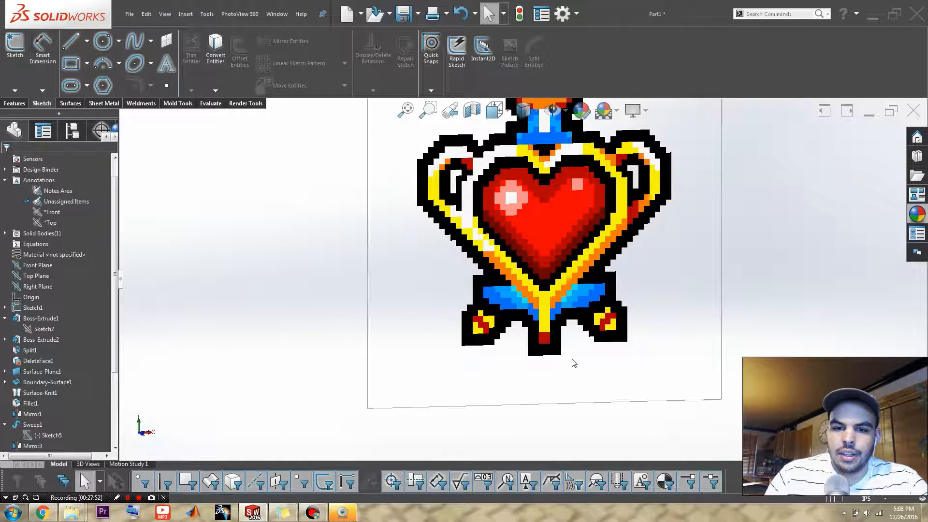
{"action": "scroll", "coordinate": [532, 326], "scroll_direction": "down", "scroll_amount": 3}
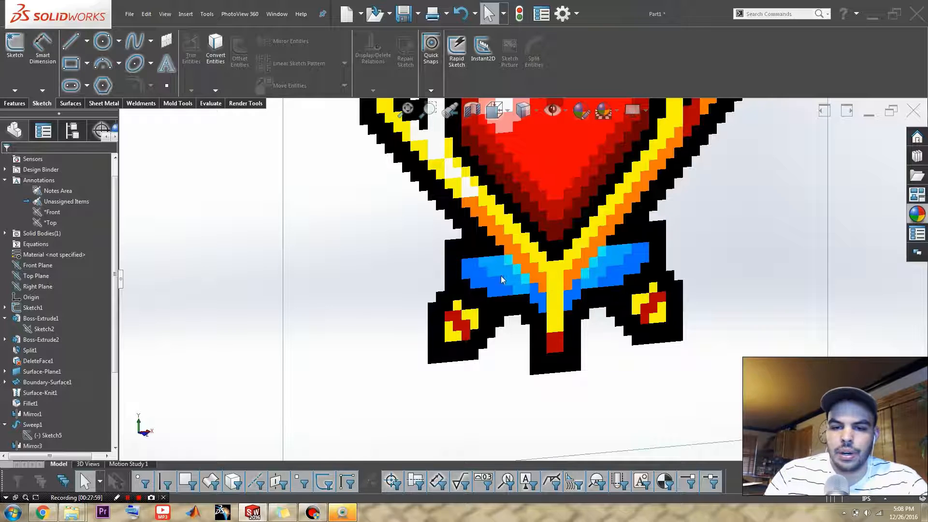
{"action": "scroll", "coordinate": [67, 365], "scroll_direction": "down", "scroll_amount": 3}
{"action": "scroll", "coordinate": [50, 378], "scroll_direction": "up", "scroll_amount": 4}
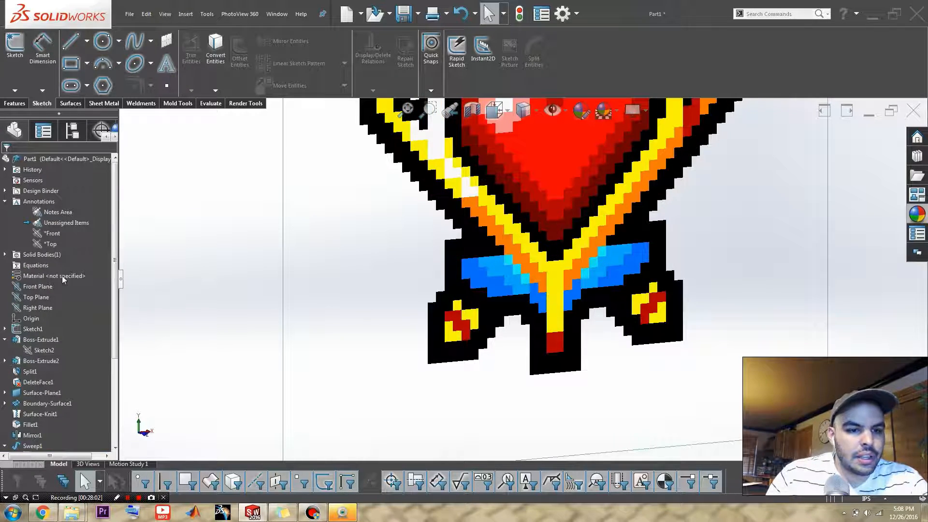
Show the combined bottle body in front of the reference picture.
{"action": "left_click", "coordinate": [5, 255]}
{"action": "left_click", "coordinate": [27, 265]}
{"action": "left_click", "coordinate": [34, 250]}
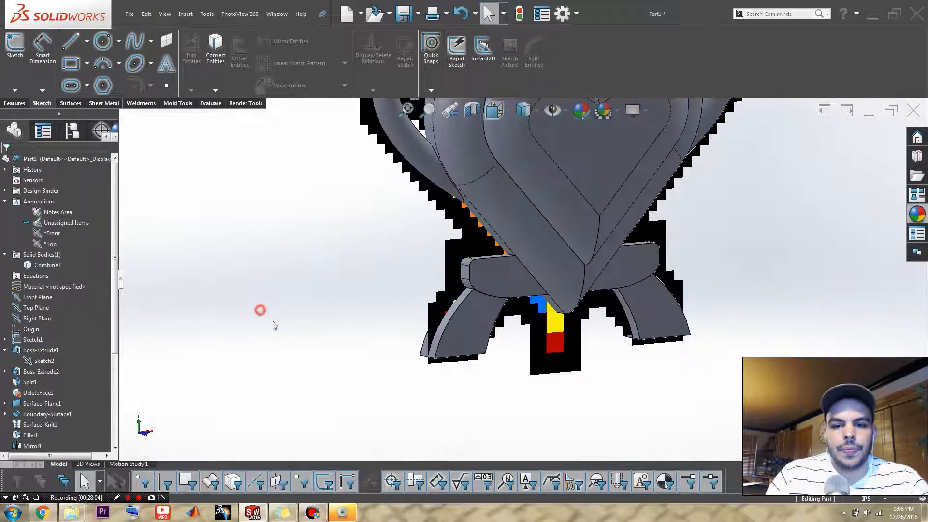
Sketch on the Right Plane a two-point spline about 1.75 in long, running from inside the heart's lower front outward to foot level.
{"action": "middle_click_drag", "start_coordinate": [321, 331], "coordinate": [368, 346]}
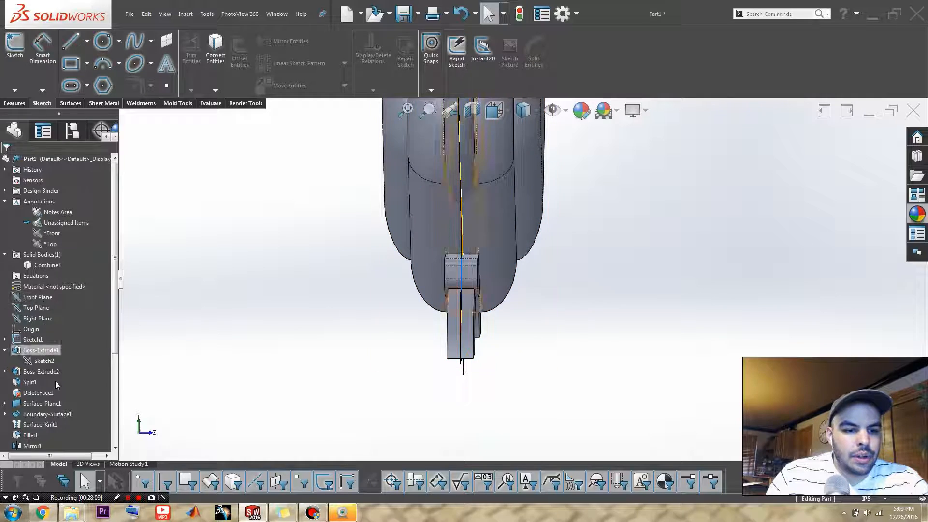
{"action": "left_click", "coordinate": [34, 317]}
{"action": "left_click", "coordinate": [45, 307]}
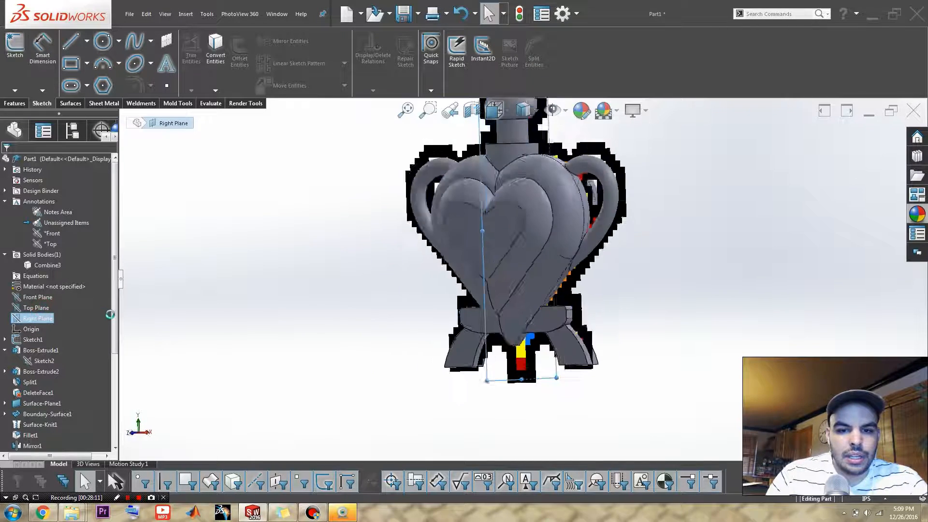
{"action": "scroll", "coordinate": [359, 349], "scroll_direction": "down", "scroll_amount": 2}
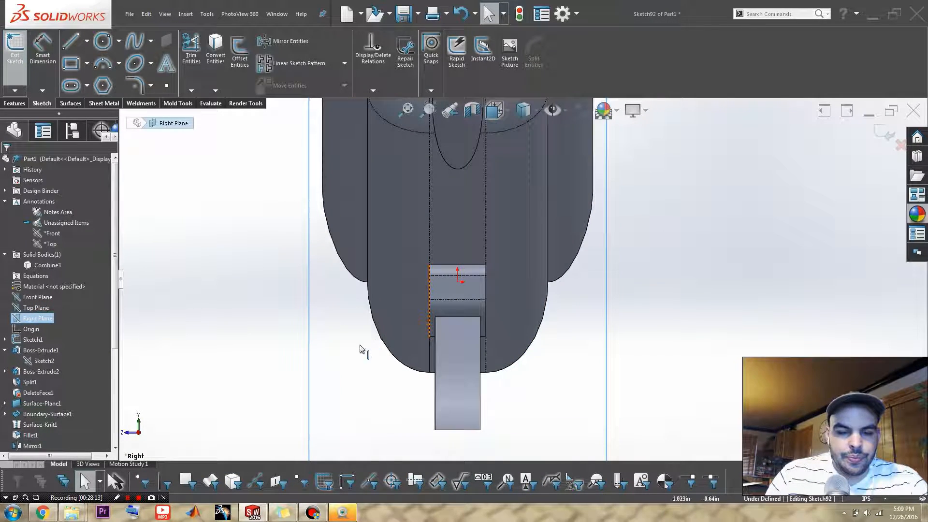
{"action": "right_click_drag", "start_coordinate": [337, 355], "coordinate": [385, 317]}
{"action": "left_click", "coordinate": [383, 303]}
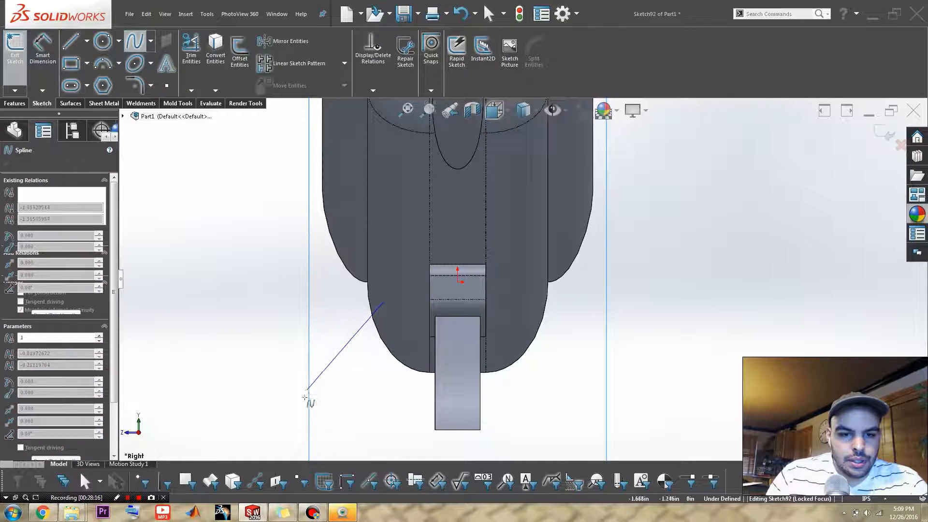
{"action": "double_click", "coordinate": [294, 426]}
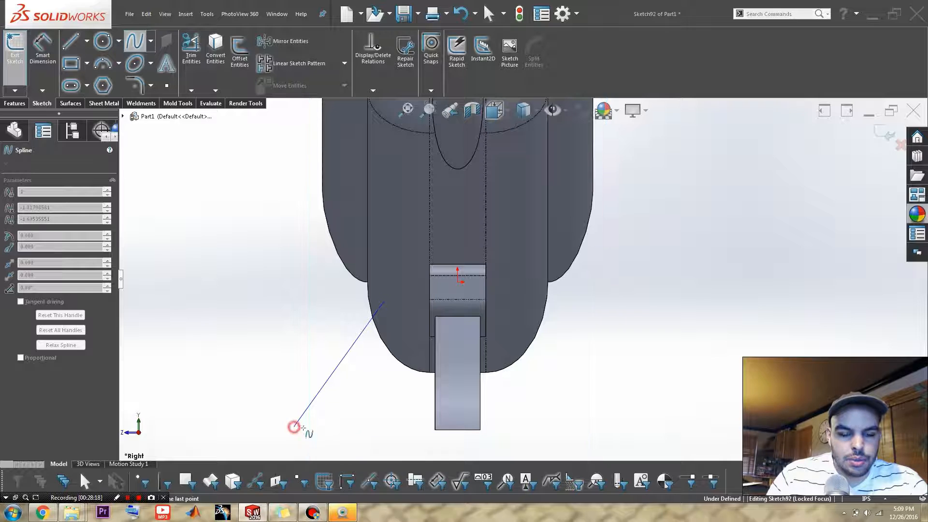
{"action": "key", "text": "Escape"}
Make the spline's lower endpoint coincident with the bottom edge of the existing foot.
{"action": "left_click", "coordinate": [294, 426]}
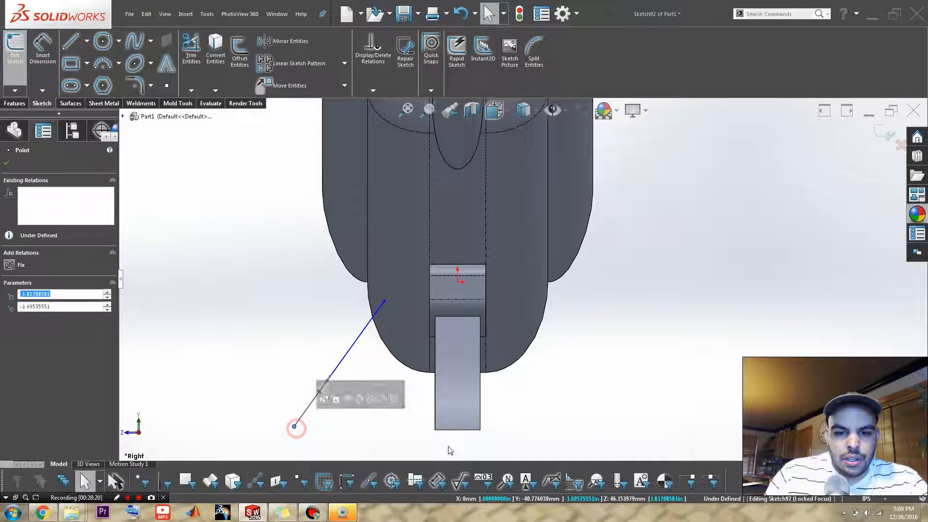
{"action": "left_click", "coordinate": [461, 430], "text": "ctrl"}
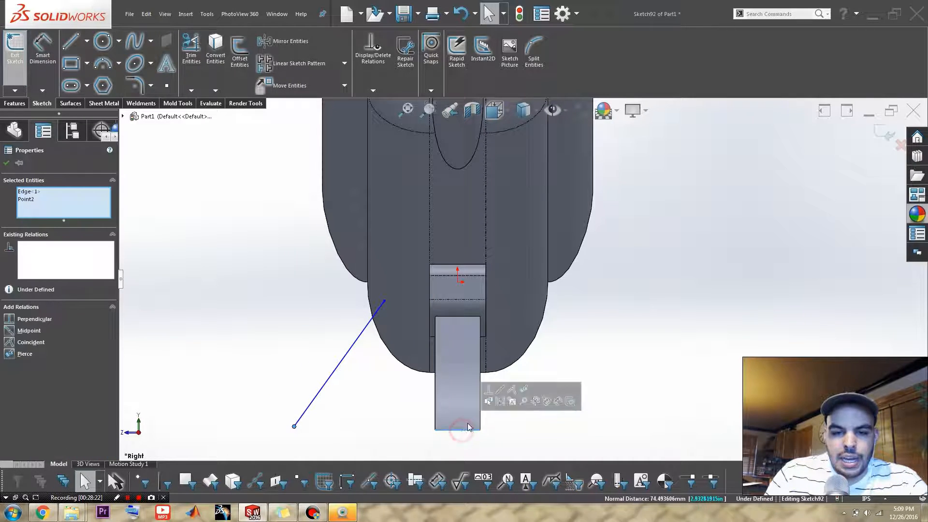
{"action": "left_click", "coordinate": [513, 393]}
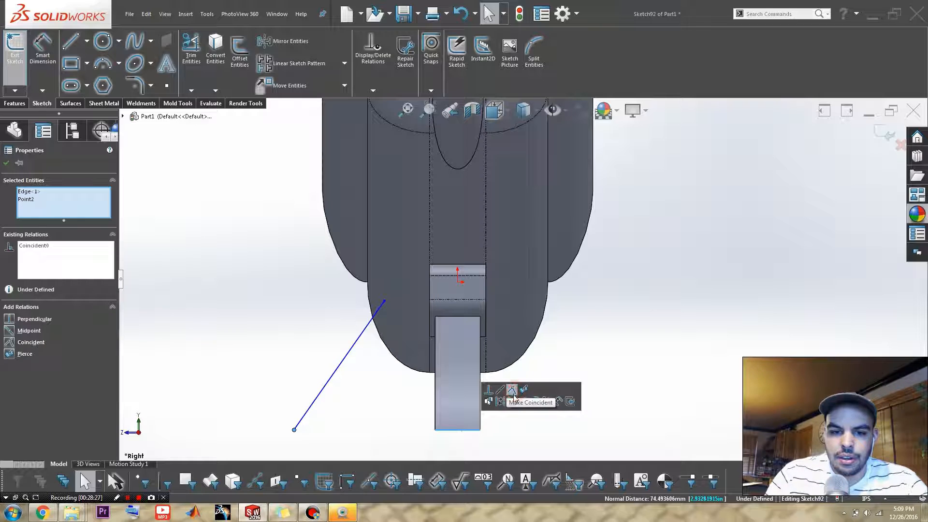
{"action": "left_click", "coordinate": [620, 353]}
Bend the spline into an outward-bulging curve by adjusting the tangent handles at both ends.
{"action": "left_click", "coordinate": [318, 405]}
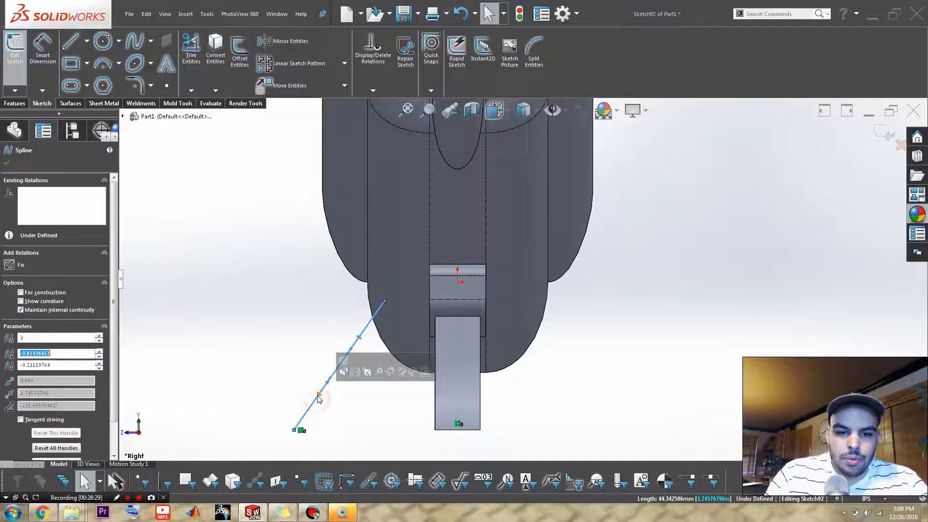
{"action": "left_click_drag", "start_coordinate": [316, 389], "coordinate": [306, 388]}
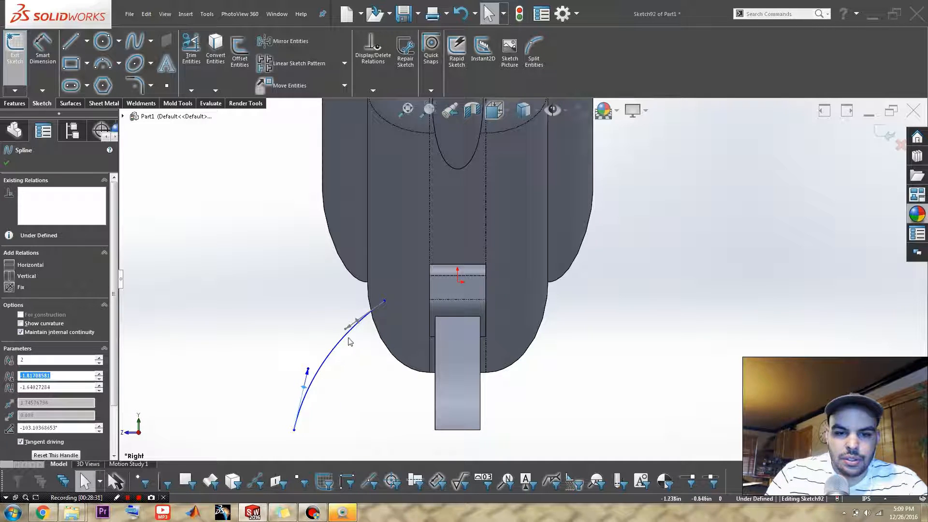
{"action": "left_click_drag", "start_coordinate": [357, 325], "coordinate": [362, 321]}
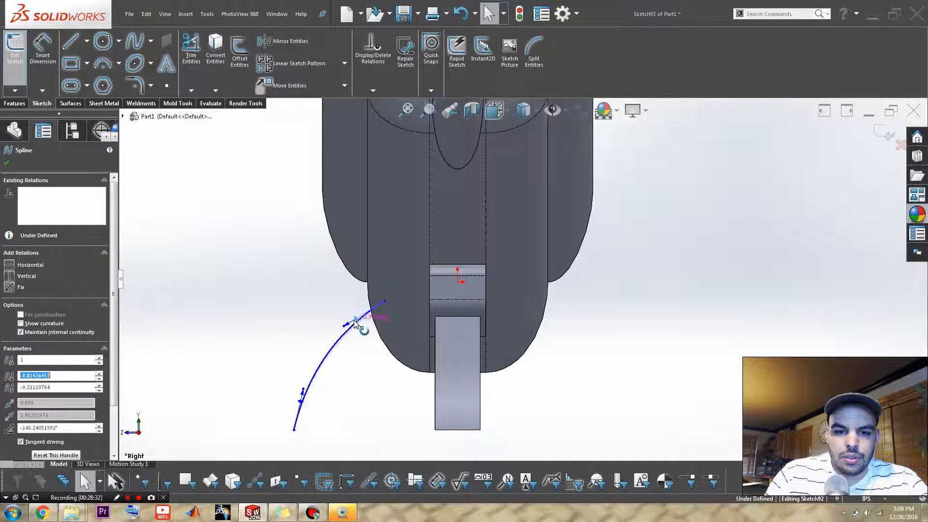
{"action": "left_click", "coordinate": [313, 331]}
Draw a second two-point spline, about 1.11 in long, inside the first, from the heart's underside down to the same foot level.
{"action": "scroll", "coordinate": [317, 377], "scroll_direction": "up", "scroll_amount": 2}
{"action": "scroll", "coordinate": [302, 434], "scroll_direction": "down", "scroll_amount": 2}
{"action": "mouse_move", "coordinate": [457, 365]}
{"action": "right_mouse_down"}
{"action": "mouse_move", "coordinate": [440, 363]}
{"action": "mouse_move", "coordinate": [487, 333]}
{"action": "right_mouse_up"}
{"action": "left_click", "coordinate": [503, 274]}
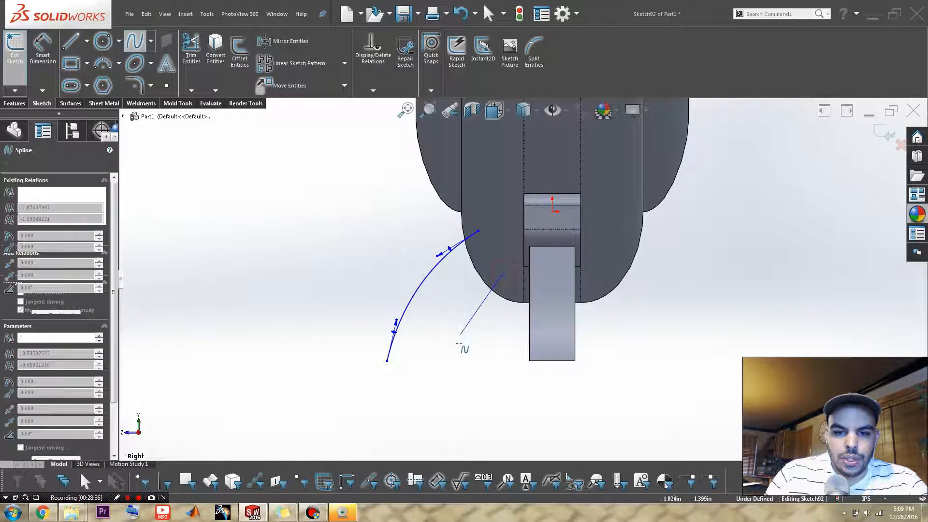
{"action": "left_click", "coordinate": [456, 360]}
{"action": "key", "text": "Escape"}
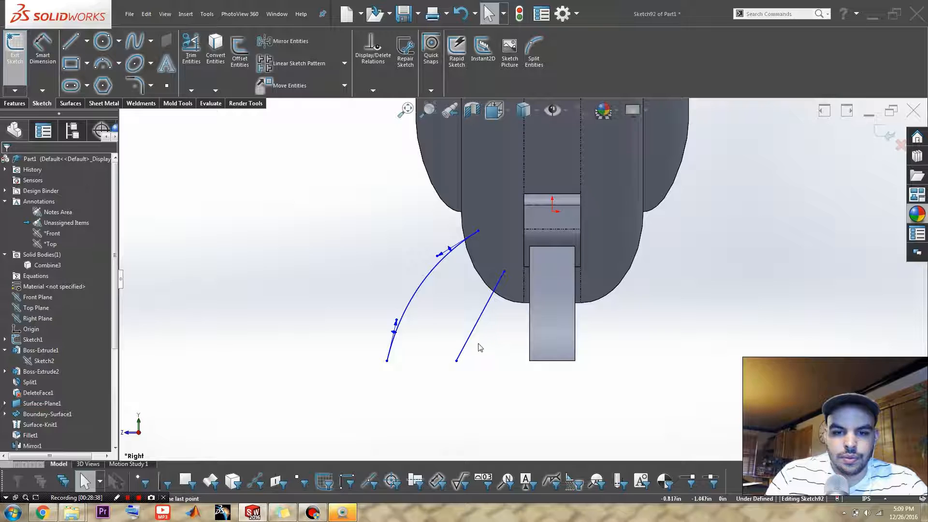
Curve the second spline with its tangent handles so it follows the outer spline's bend.
{"action": "left_click", "coordinate": [470, 340]}
{"action": "left_click_drag", "start_coordinate": [470, 338], "coordinate": [465, 334]}
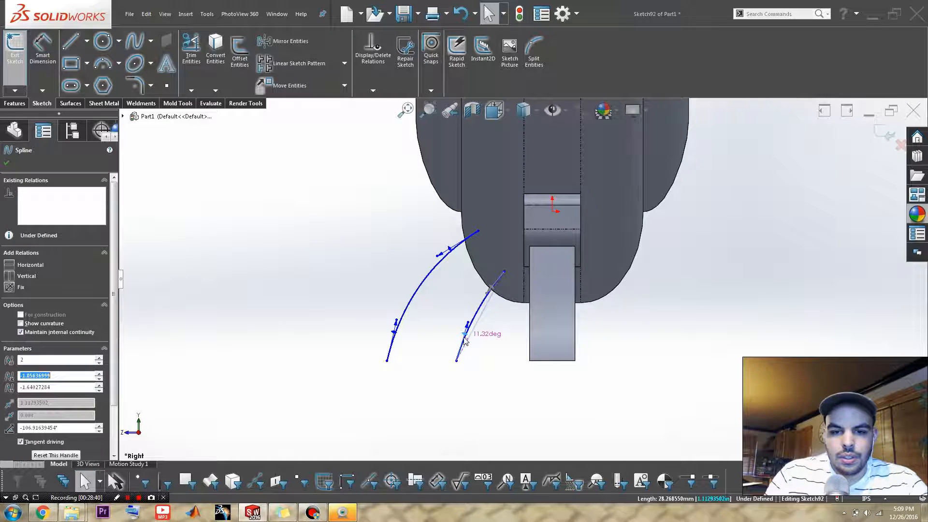
{"action": "left_click", "coordinate": [490, 286]}
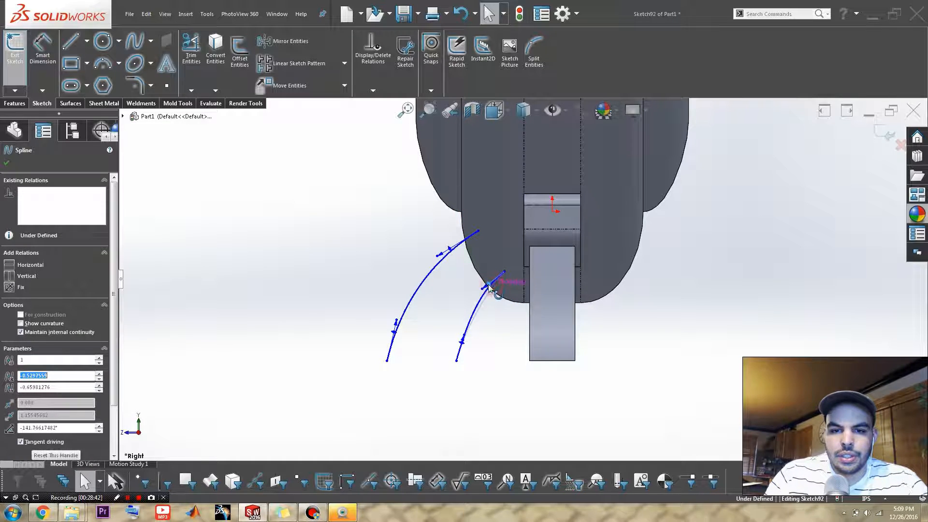
{"action": "key", "text": "Escape"}
Close the front foot profile with straight lines joining the lower and the upper endpoints of the two splines.
{"action": "right_click_drag", "start_coordinate": [426, 389], "coordinate": [363, 361]}
{"action": "left_click", "coordinate": [387, 360]}
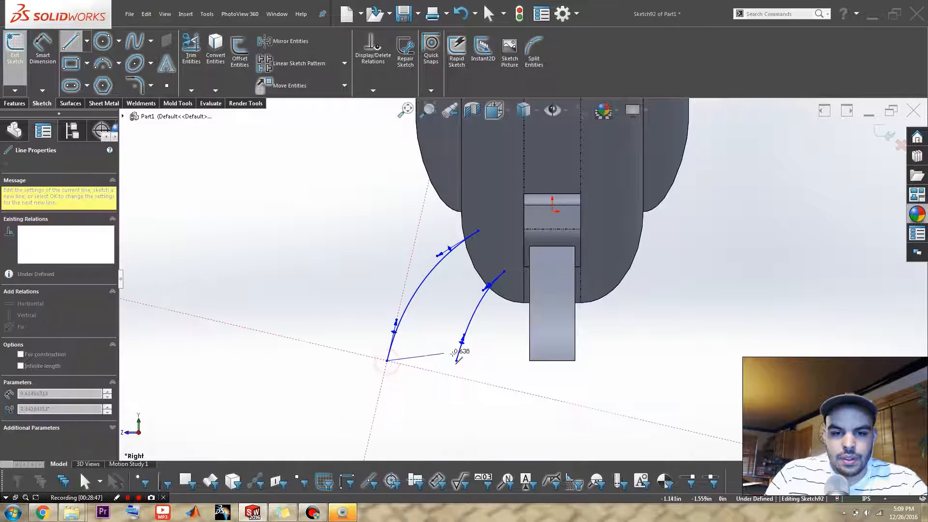
{"action": "left_click", "coordinate": [456, 360]}
{"action": "key", "text": "Escape"}
{"action": "right_click_drag", "start_coordinate": [369, 238], "coordinate": [333, 237]}
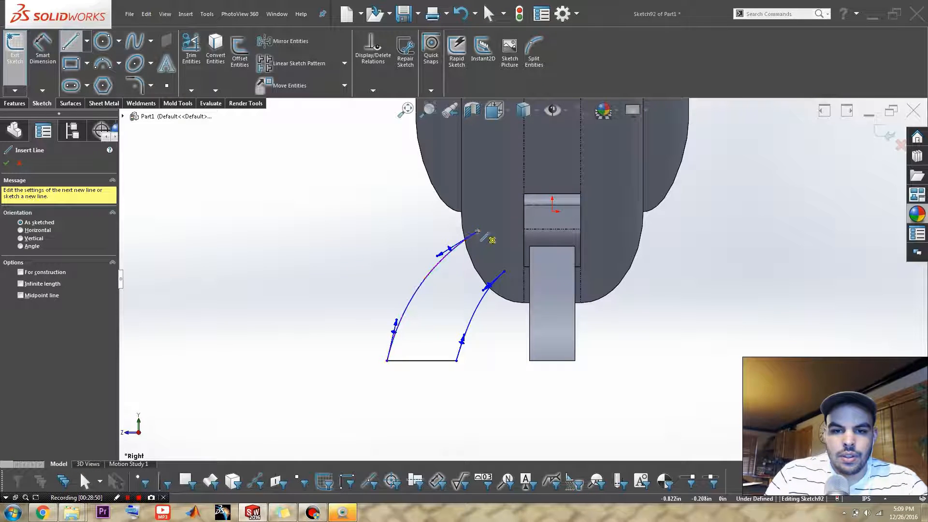
{"action": "left_click", "coordinate": [479, 231]}
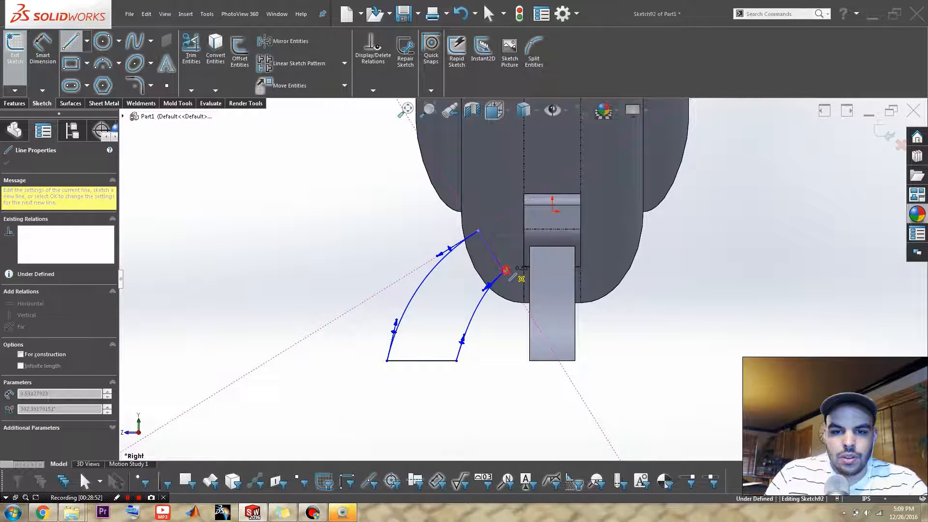
{"action": "left_click", "coordinate": [504, 271]}
{"action": "key", "text": "Escape"}
Finish the sketch and extrude the front foot profile 0.5 in with the Mid Plane end condition.
{"action": "mouse_move", "coordinate": [480, 300]}
{"action": "middle_mouse_down"}
{"action": "mouse_move", "coordinate": [521, 275]}
{"action": "mouse_move", "coordinate": [576, 289]}
{"action": "mouse_move", "coordinate": [508, 313]}
{"action": "middle_mouse_up"}
{"action": "scroll", "coordinate": [508, 313], "scroll_direction": "up", "scroll_amount": 2}
{"action": "key", "text": "s"}
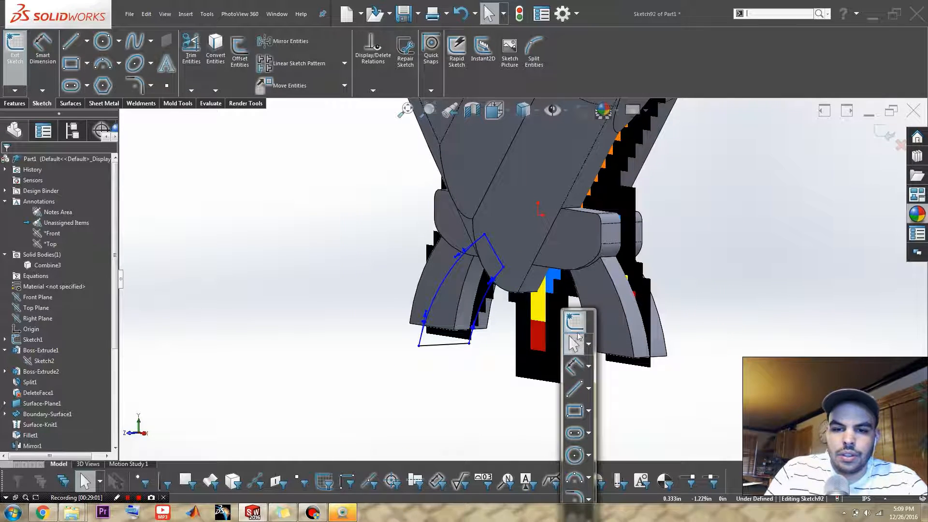
{"action": "left_click", "coordinate": [575, 318]}
{"action": "key", "text": "s"}
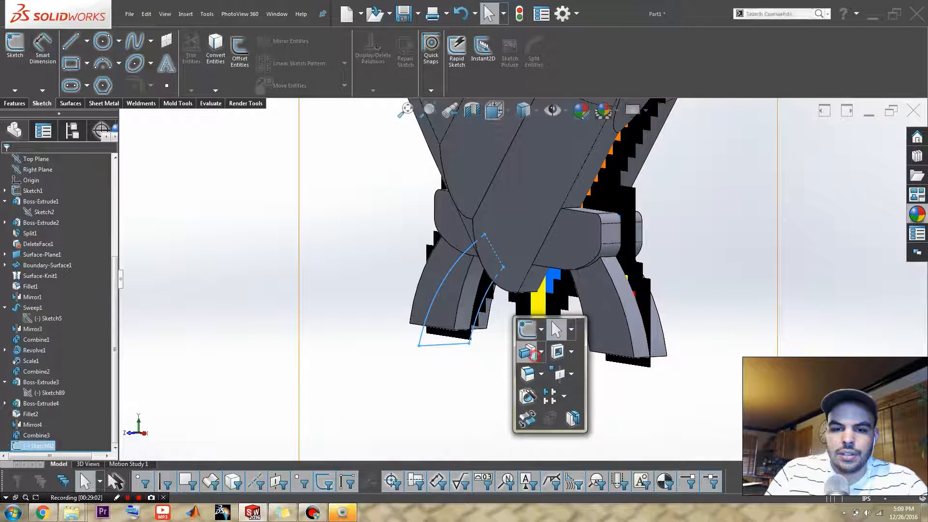
{"action": "left_click", "coordinate": [529, 353]}
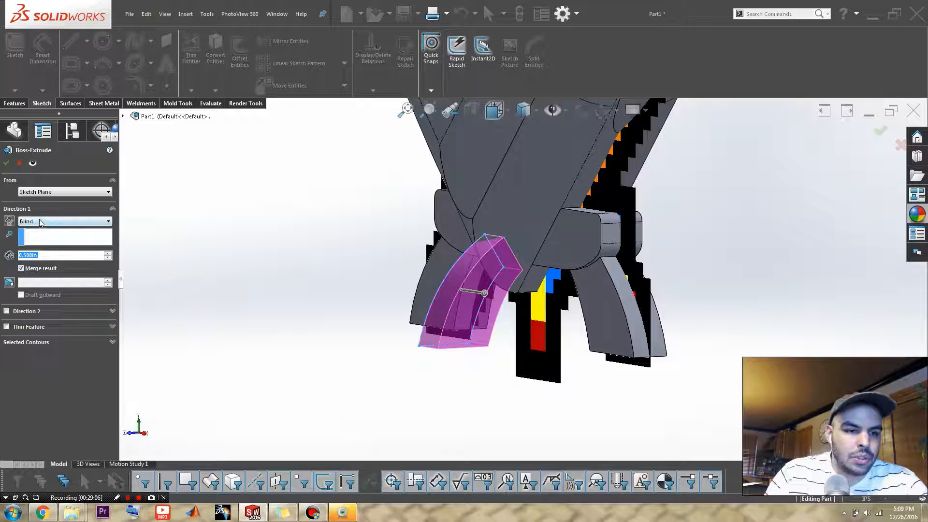
{"action": "left_click", "coordinate": [41, 222]}
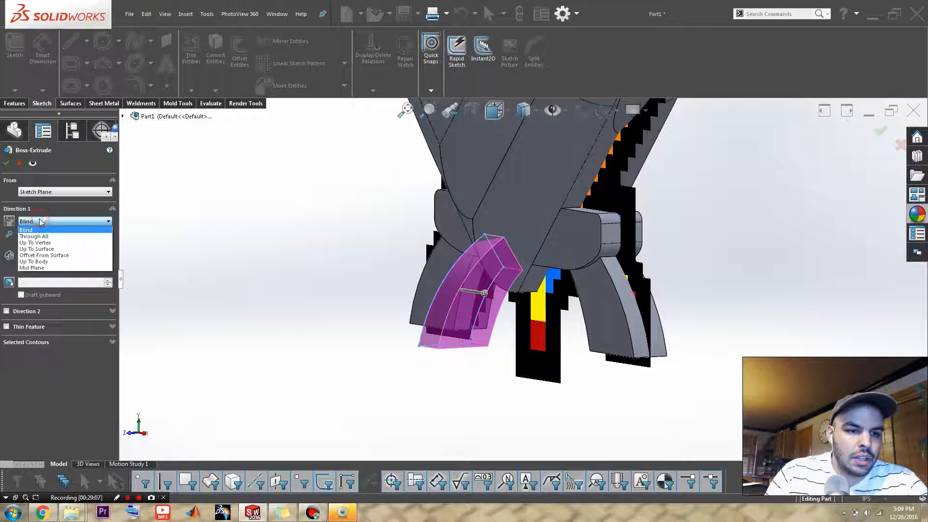
{"action": "left_click", "coordinate": [52, 269]}
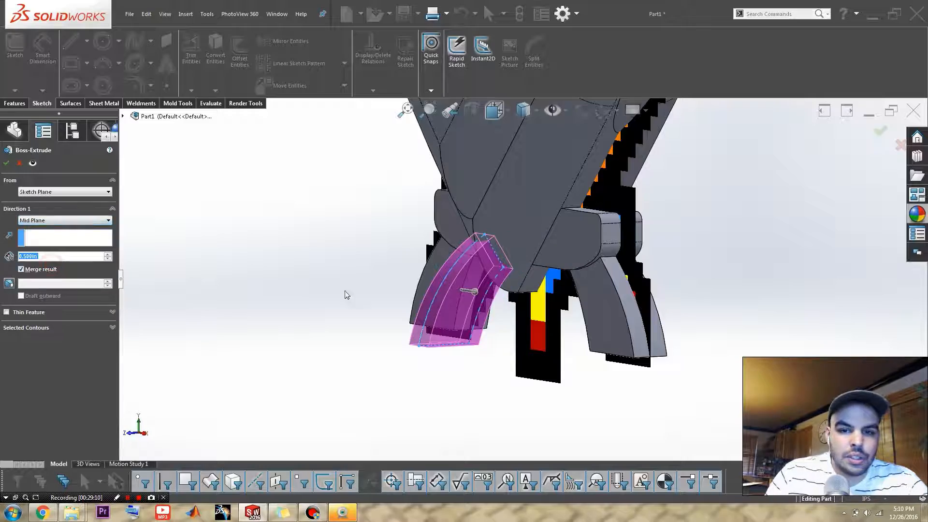
{"action": "scroll", "coordinate": [578, 238], "scroll_direction": "down", "scroll_amount": 8}
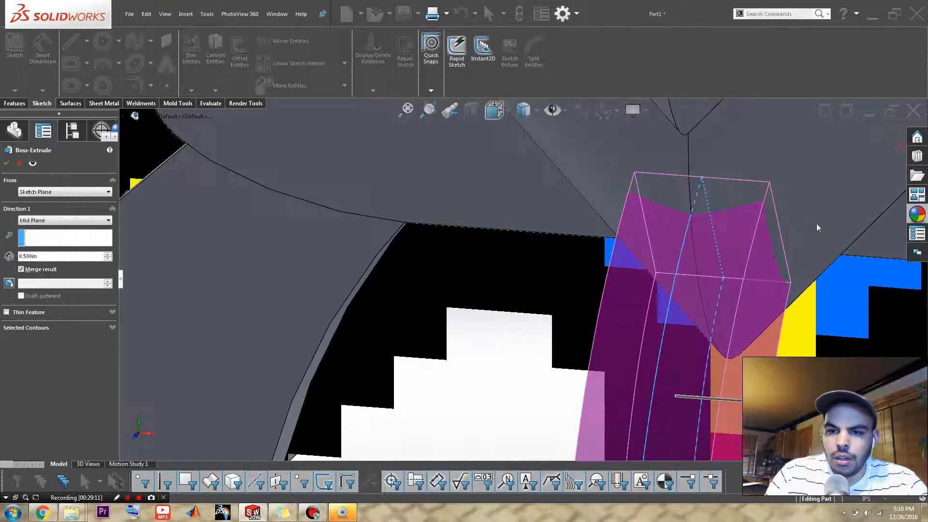
{"action": "middle_click_drag", "start_coordinate": [817, 228], "coordinate": [790, 242]}
{"action": "scroll", "coordinate": [759, 245], "scroll_direction": "up", "scroll_amount": 6}
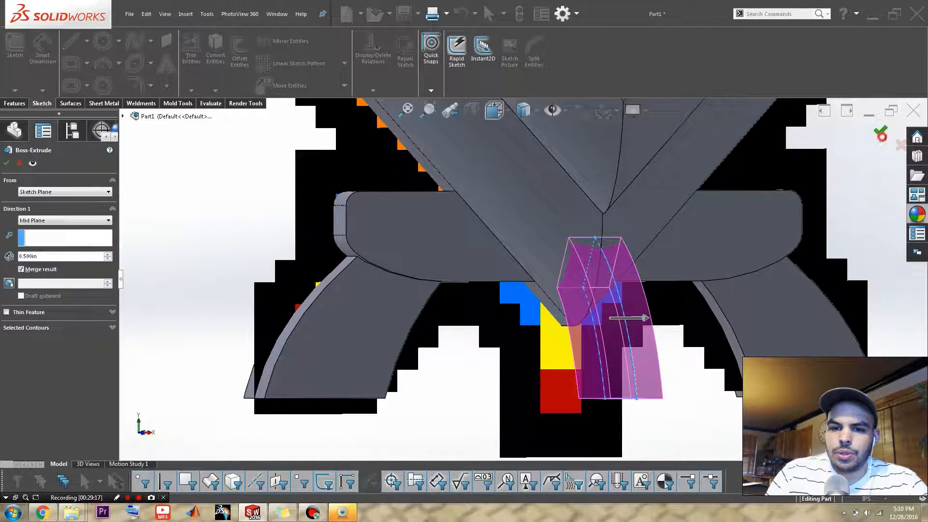
{"action": "key", "text": "Return"}
Edit the front foot's extrusion to turn off Merge result, making it a separate body.
{"action": "middle_click_drag", "start_coordinate": [688, 277], "coordinate": [521, 310]}
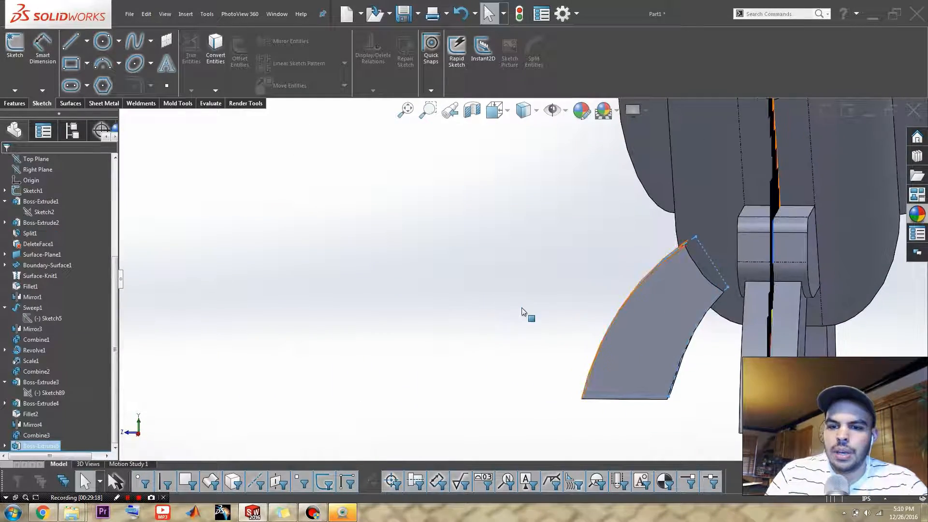
{"action": "scroll", "coordinate": [525, 312], "scroll_direction": "up", "scroll_amount": 3}
{"action": "left_click", "coordinate": [39, 445]}
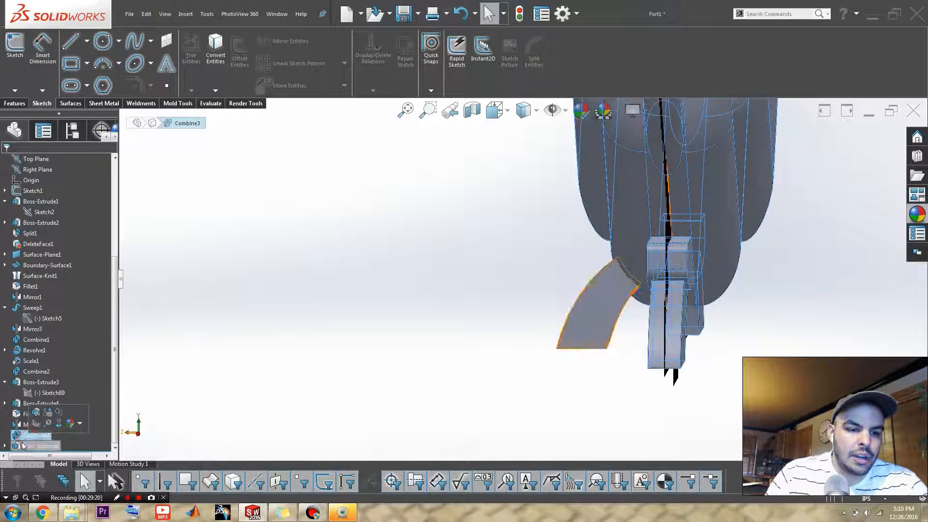
{"action": "left_click", "coordinate": [30, 417]}
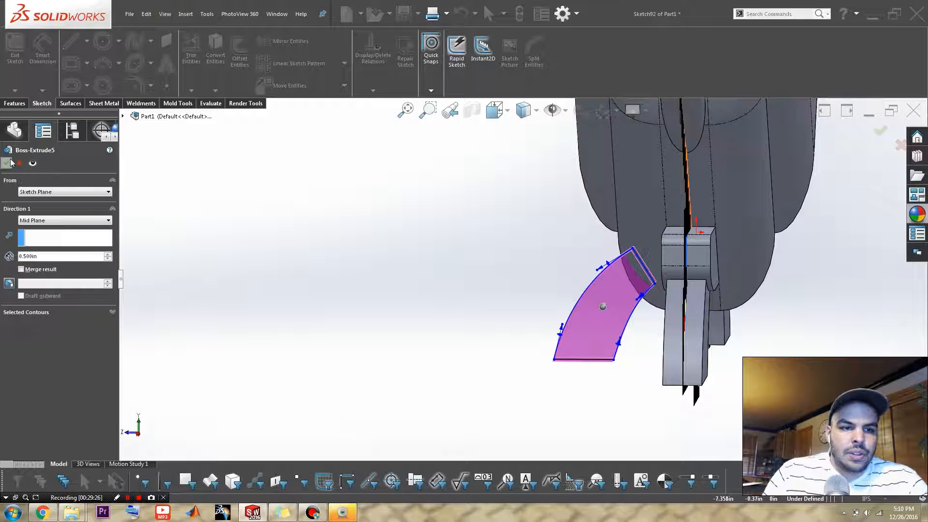
{"action": "scroll", "coordinate": [570, 321], "scroll_direction": "down", "scroll_amount": 2}
{"action": "middle_click_drag", "start_coordinate": [569, 321], "coordinate": [594, 278]}
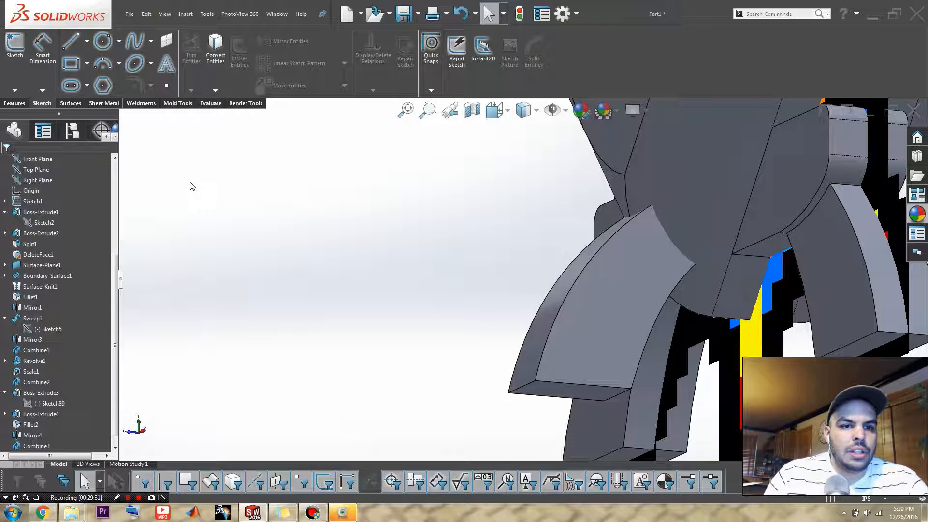
Fillet the edges of the front foot's two side faces and its lower outer end edge with a 0.125 in radius.
{"action": "key", "text": "s"}
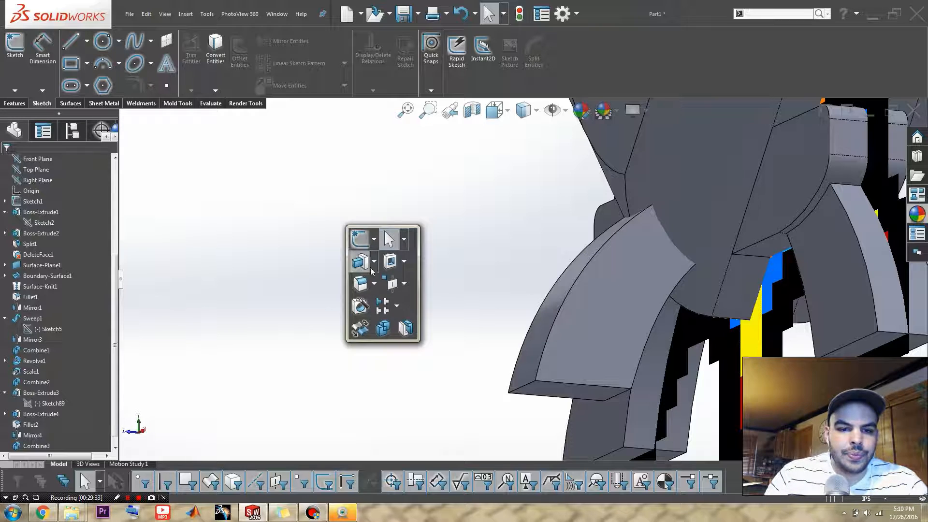
{"action": "left_click", "coordinate": [361, 282]}
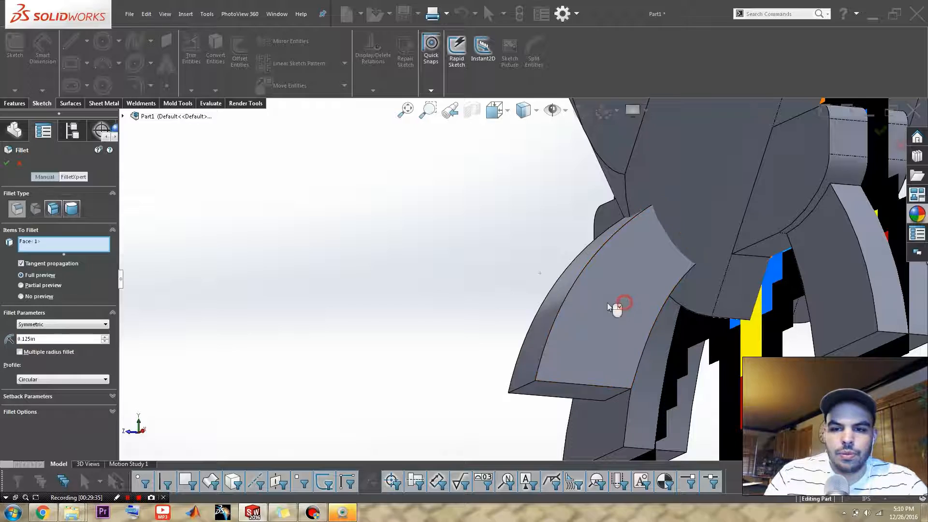
{"action": "left_click", "coordinate": [623, 306]}
{"action": "middle_click_drag", "start_coordinate": [571, 325], "coordinate": [655, 375]}
{"action": "left_click", "coordinate": [501, 347]}
{"action": "middle_click_drag", "start_coordinate": [512, 375], "coordinate": [531, 362]}
{"action": "left_click", "coordinate": [539, 399]}
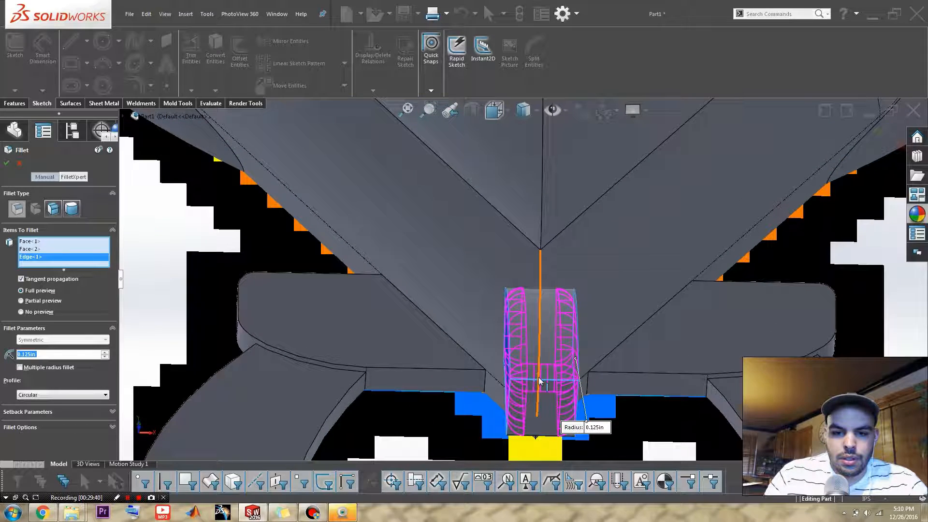
{"action": "left_click", "coordinate": [539, 382]}
{"action": "middle_click_drag", "start_coordinate": [540, 381], "coordinate": [598, 284]}
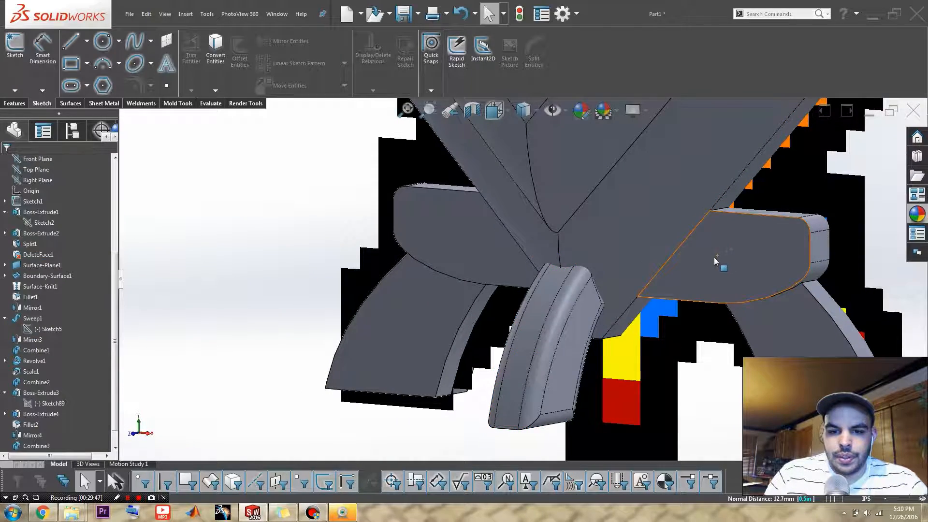
Mirror the front foot body about the Front Plane to make the matching rear foot.
{"action": "scroll", "coordinate": [714, 256], "scroll_direction": "up", "scroll_amount": 3}
{"action": "middle_click_drag", "start_coordinate": [712, 258], "coordinate": [684, 255]}
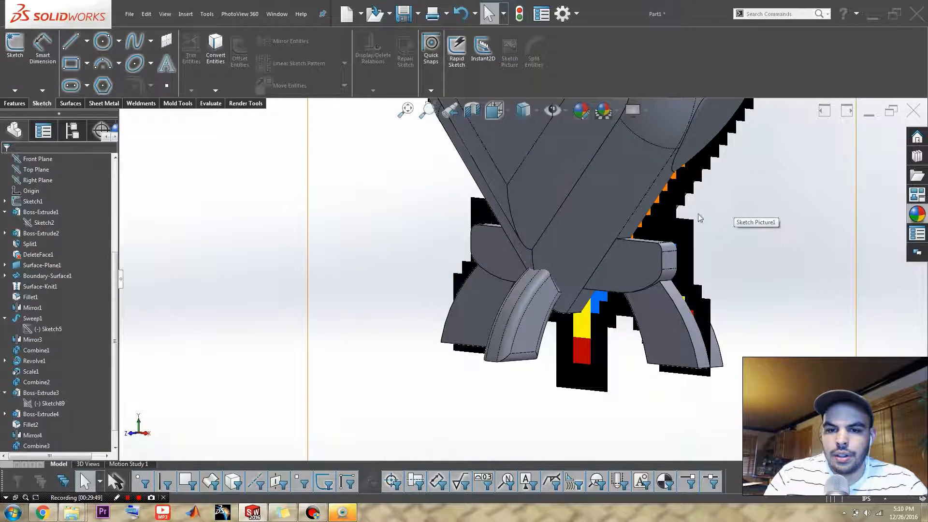
{"action": "scroll", "coordinate": [555, 321], "scroll_direction": "down", "scroll_amount": 6}
{"action": "scroll", "coordinate": [449, 332], "scroll_direction": "up", "scroll_amount": 5}
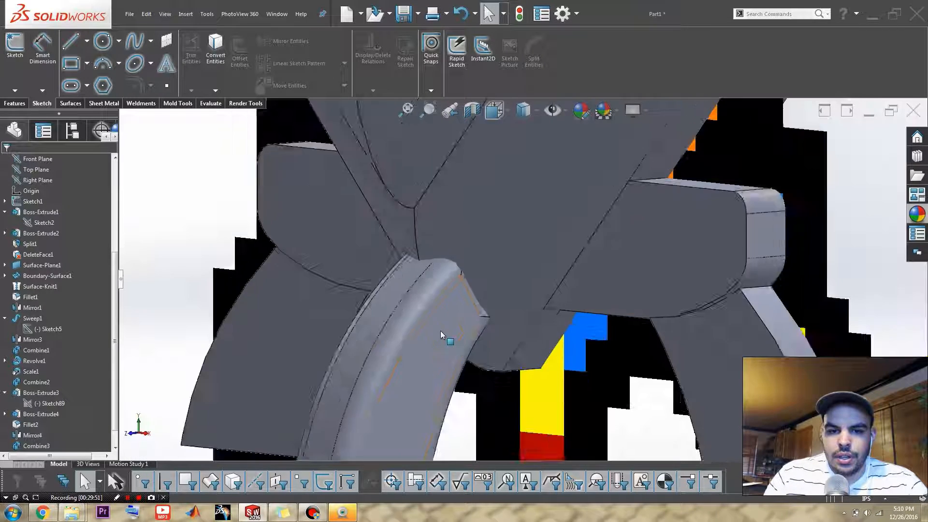
{"action": "left_click", "coordinate": [804, 241]}
{"action": "left_click", "coordinate": [426, 319]}
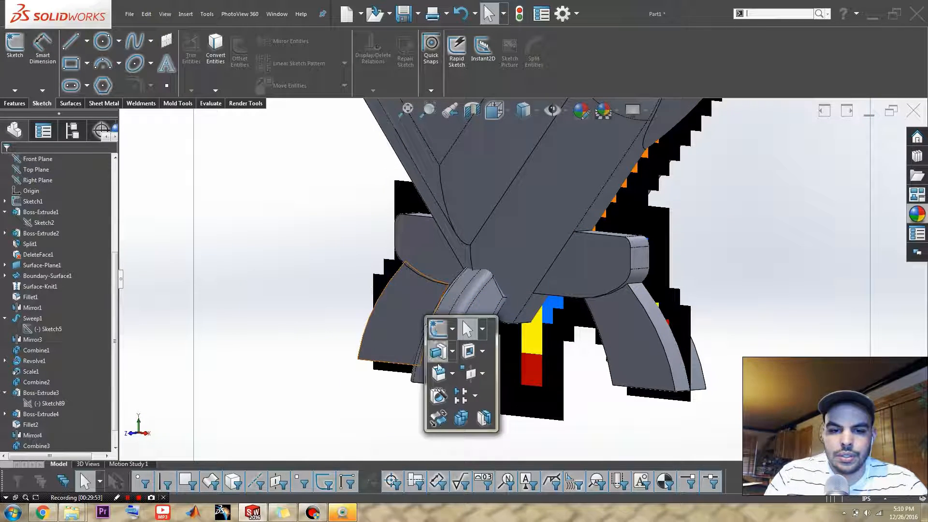
{"action": "left_click", "coordinate": [474, 397]}
{"action": "left_click", "coordinate": [472, 427]}
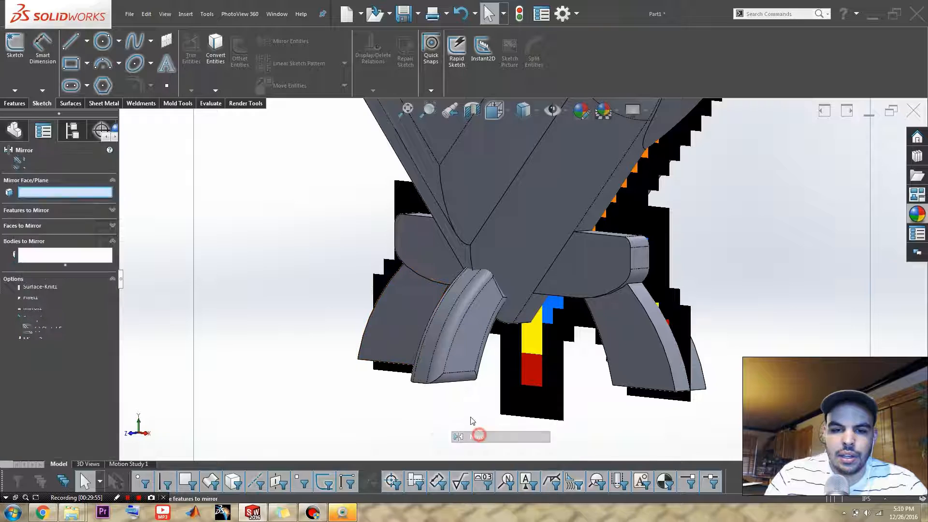
{"action": "left_click", "coordinate": [123, 116]}
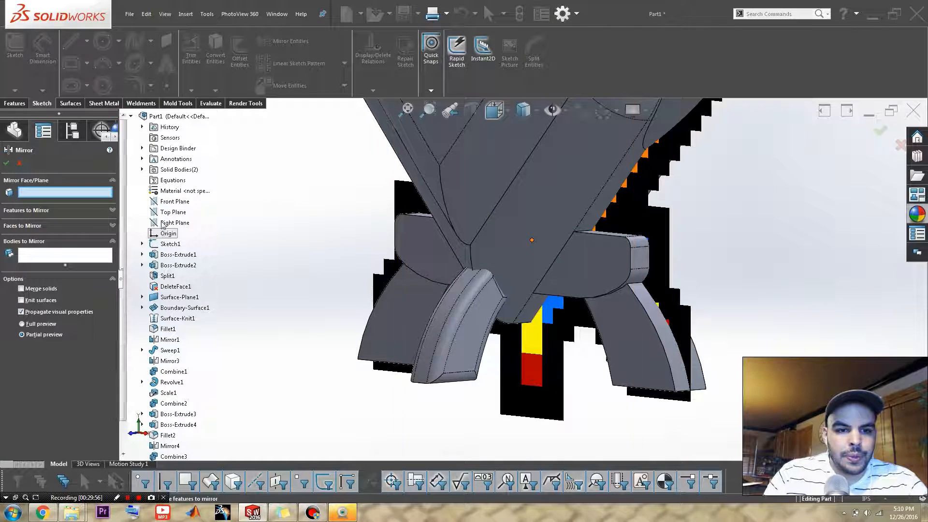
{"action": "left_click", "coordinate": [174, 201]}
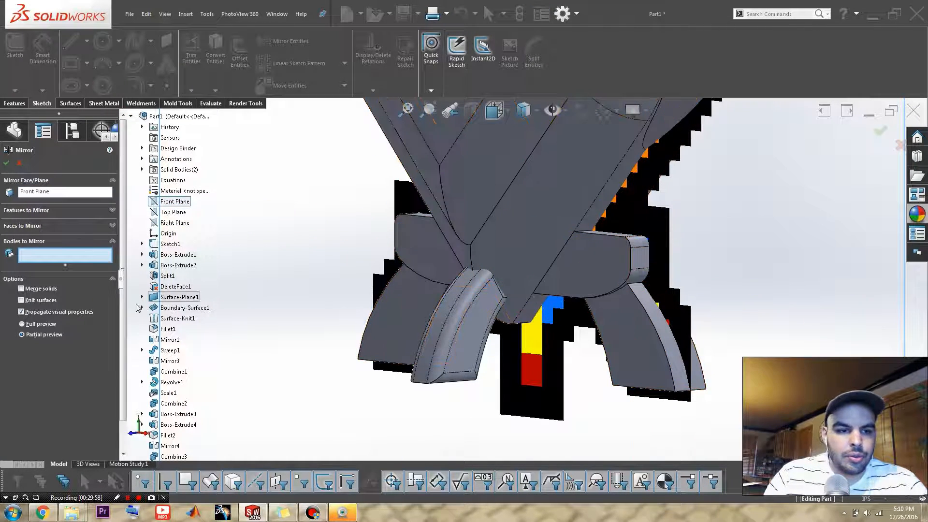
{"action": "left_click", "coordinate": [445, 332]}
{"action": "right_click", "coordinate": [446, 333]}
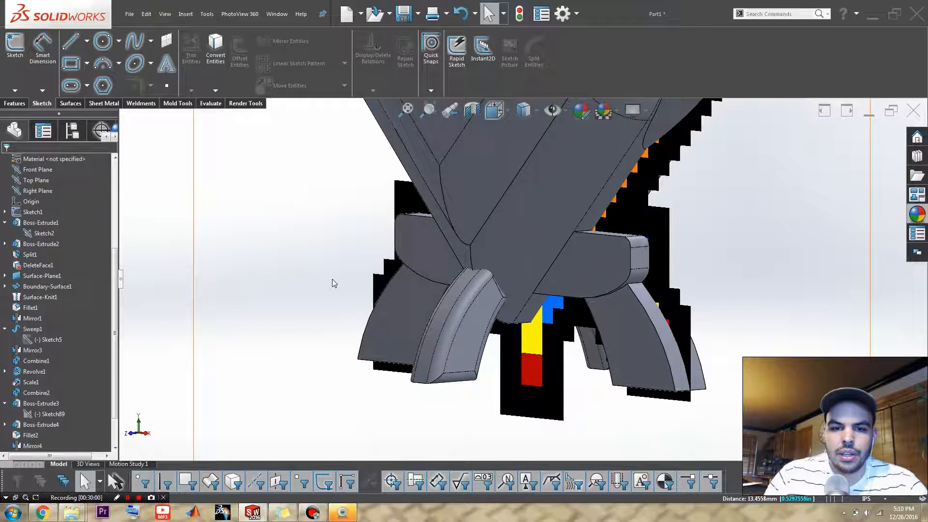
Combine the bottle body with the front and rear foot bodies into a single solid.
{"action": "scroll", "coordinate": [355, 307], "scroll_direction": "up", "scroll_amount": 2}
{"action": "key", "text": "s"}
{"action": "left_click", "coordinate": [435, 404]}
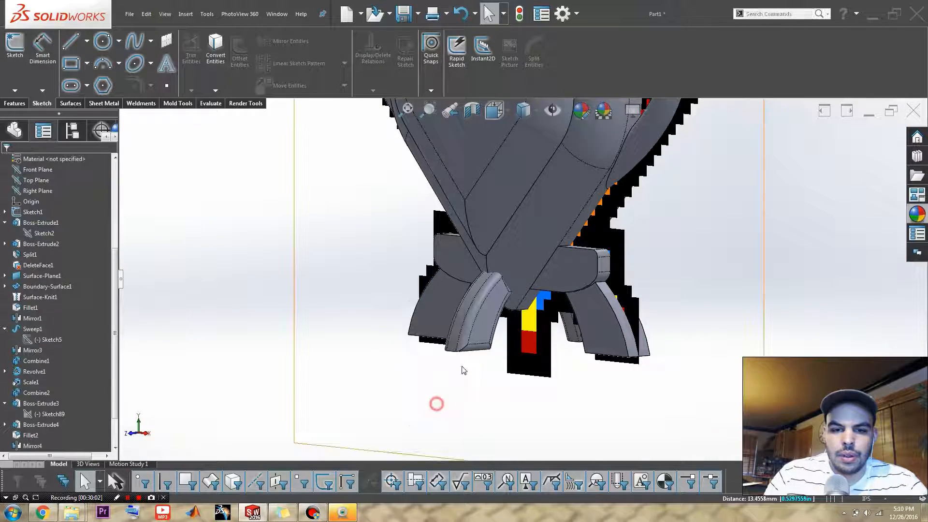
{"action": "left_click", "coordinate": [497, 307]}
{"action": "left_click", "coordinate": [514, 262]}
{"action": "middle_click_drag", "start_coordinate": [547, 284], "coordinate": [493, 291]}
{"action": "left_click", "coordinate": [616, 292]}
{"action": "right_click", "coordinate": [340, 327]}
{"action": "middle_click_drag", "start_coordinate": [421, 285], "coordinate": [482, 252]}
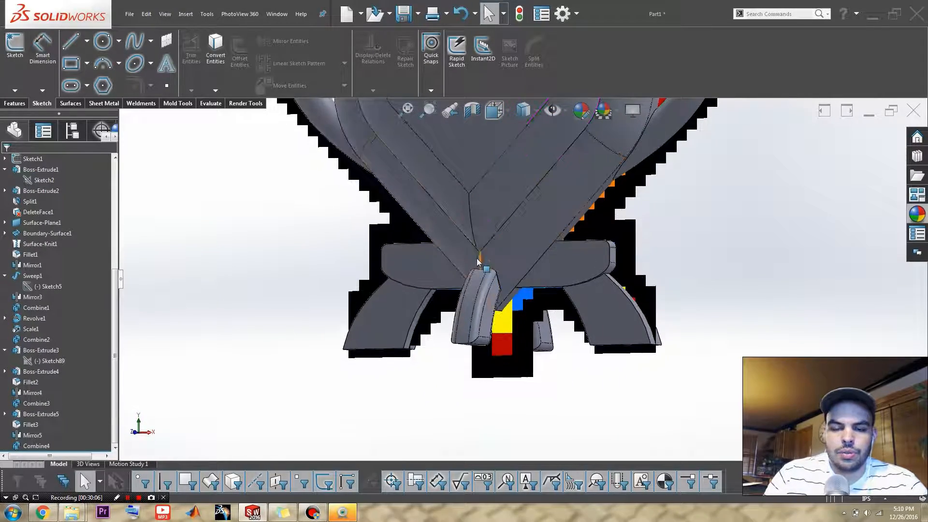
Start a fillet on the upper edge where the front foot meets the bottle and set its radius to 0.0625 in.
{"action": "scroll", "coordinate": [483, 254], "scroll_direction": "down", "scroll_amount": 8}
{"action": "scroll", "coordinate": [366, 284], "scroll_direction": "up", "scroll_amount": 5}
{"action": "key", "text": "s"}
{"action": "left_click", "coordinate": [320, 391]}
{"action": "scroll", "coordinate": [497, 300], "scroll_direction": "down", "scroll_amount": 3}
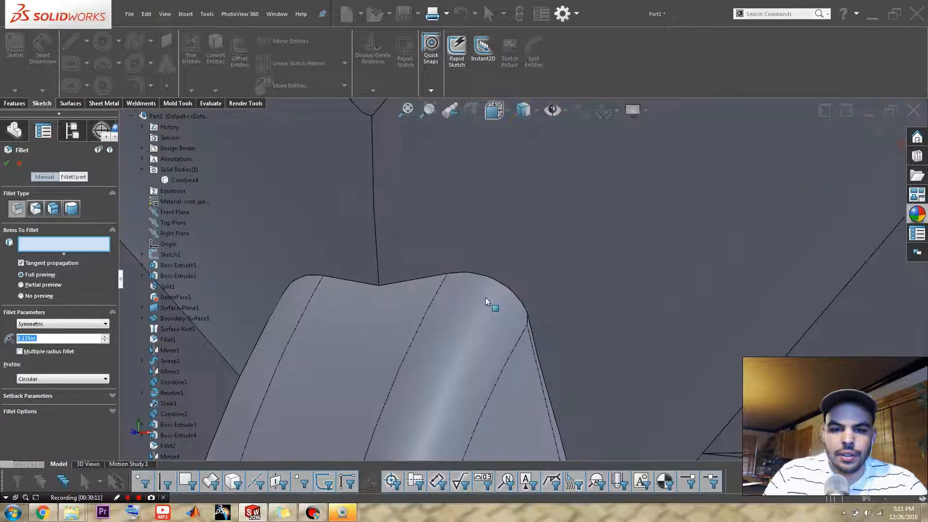
{"action": "left_click", "coordinate": [437, 279]}
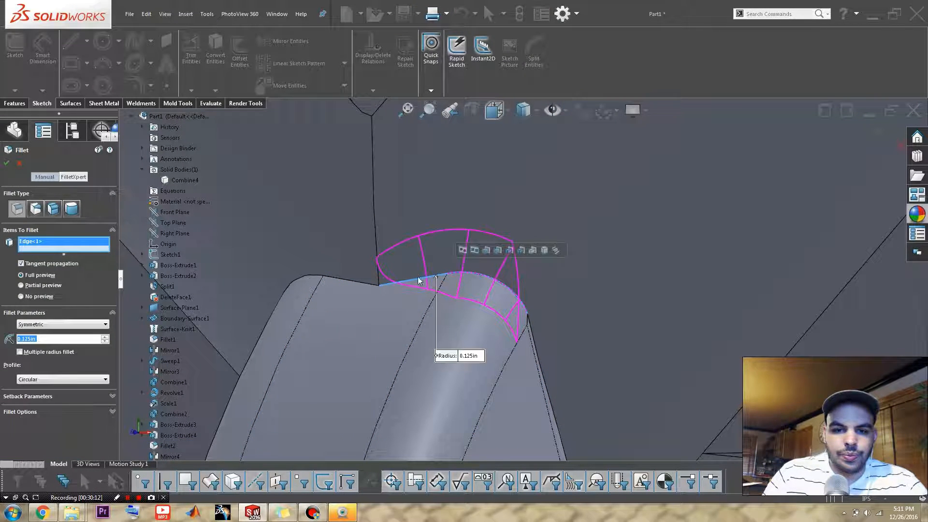
{"action": "left_click", "coordinate": [106, 342]}
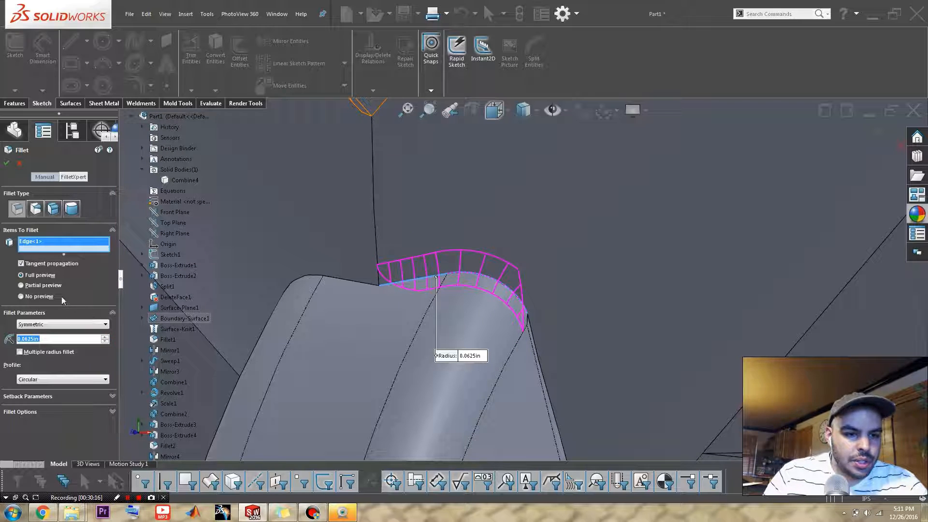
{"action": "middle_click_drag", "start_coordinate": [538, 321], "coordinate": [522, 311]}
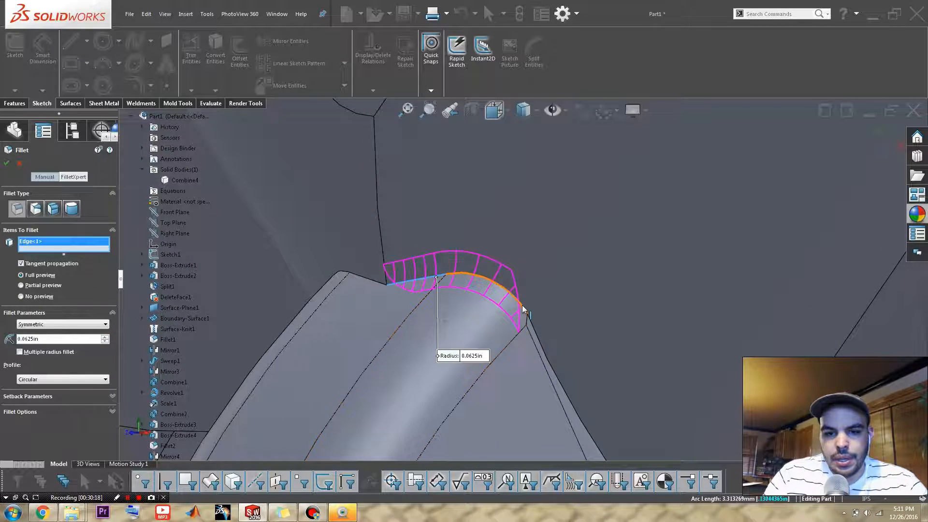
{"action": "right_click", "coordinate": [523, 308]}
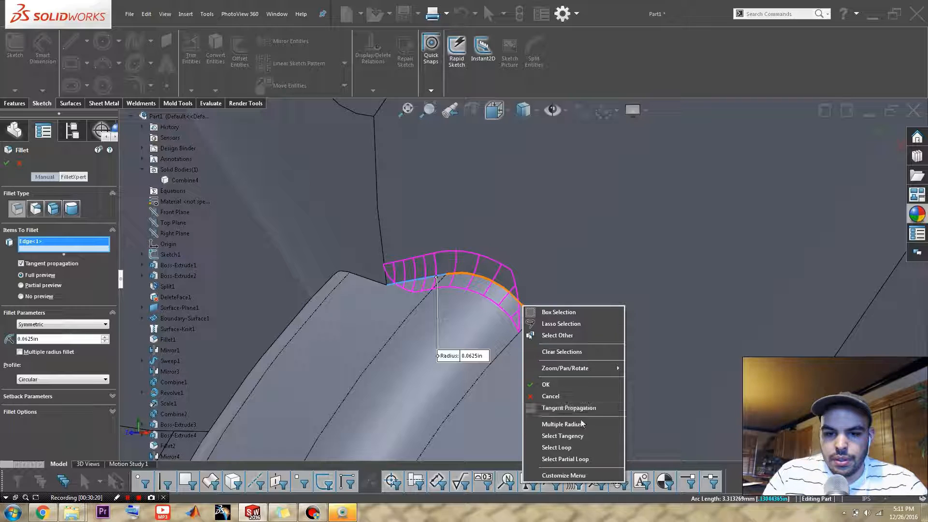
{"action": "left_click", "coordinate": [574, 449]}
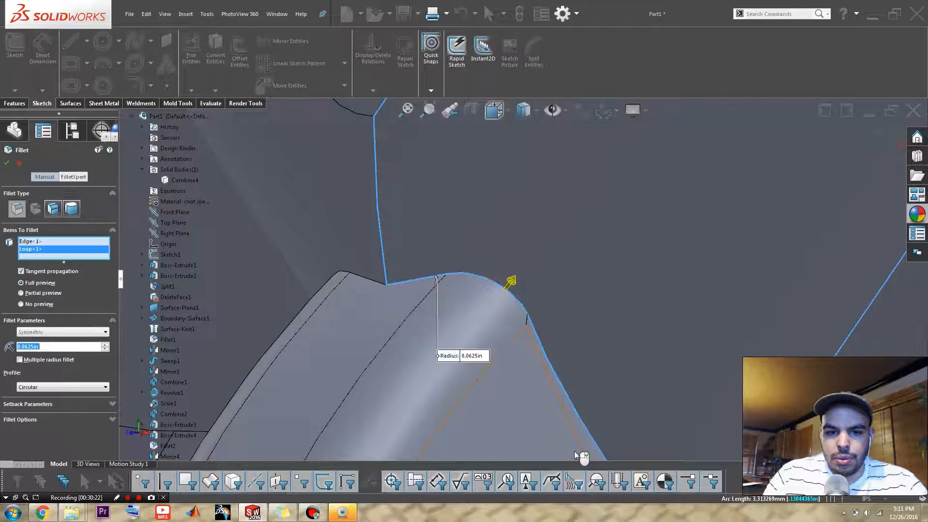
{"action": "left_click", "coordinate": [511, 281]}
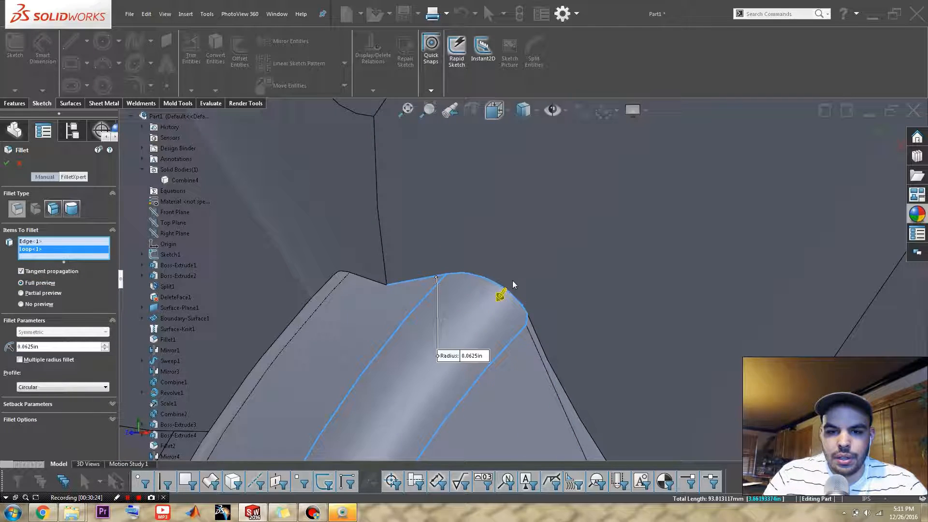
{"action": "left_click", "coordinate": [501, 302]}
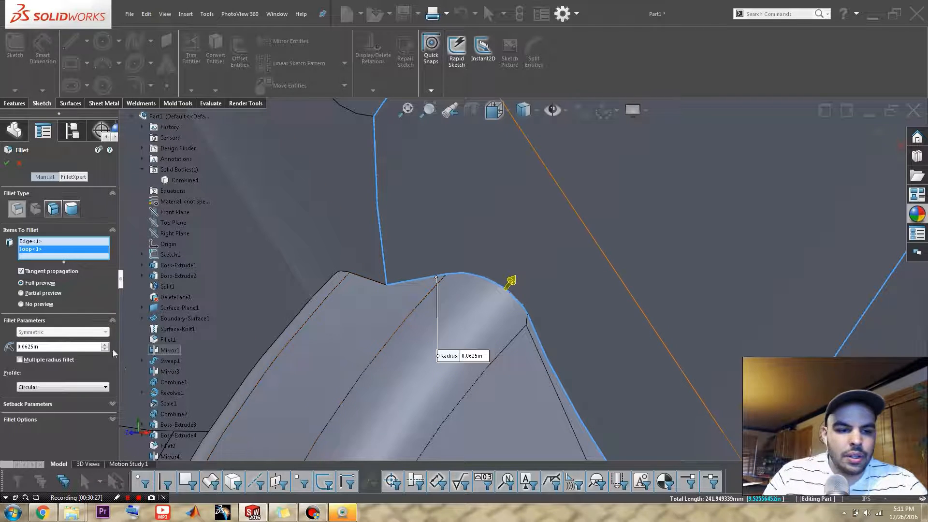
{"action": "right_click", "coordinate": [66, 257]}
{"action": "left_click", "coordinate": [82, 265]}
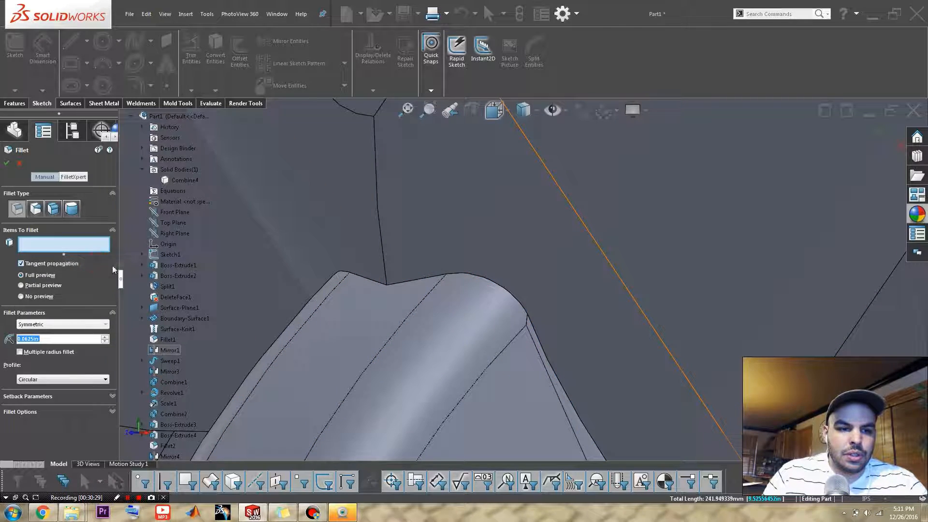
Add the edges all around the joint between the front foot and the bottle to the 0.0625 in fillet.
{"action": "left_click", "coordinate": [427, 281]}
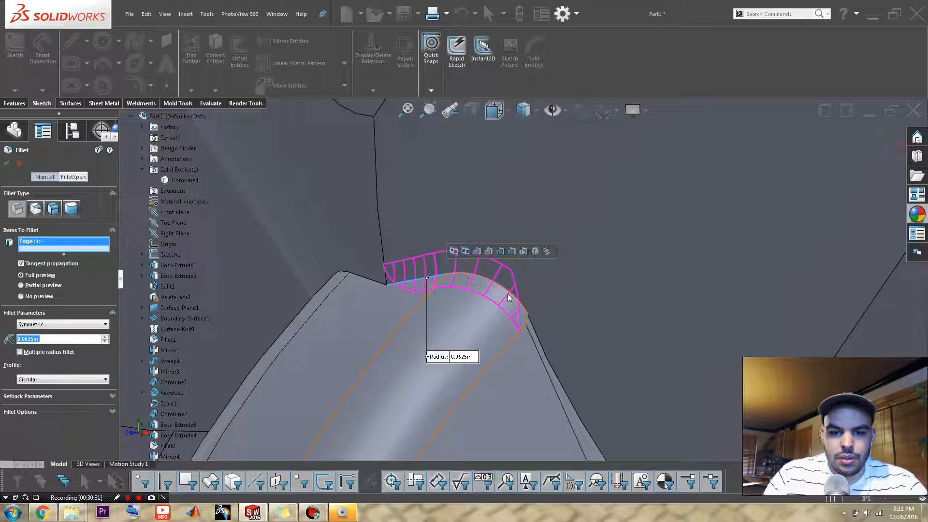
{"action": "left_click", "coordinate": [509, 296]}
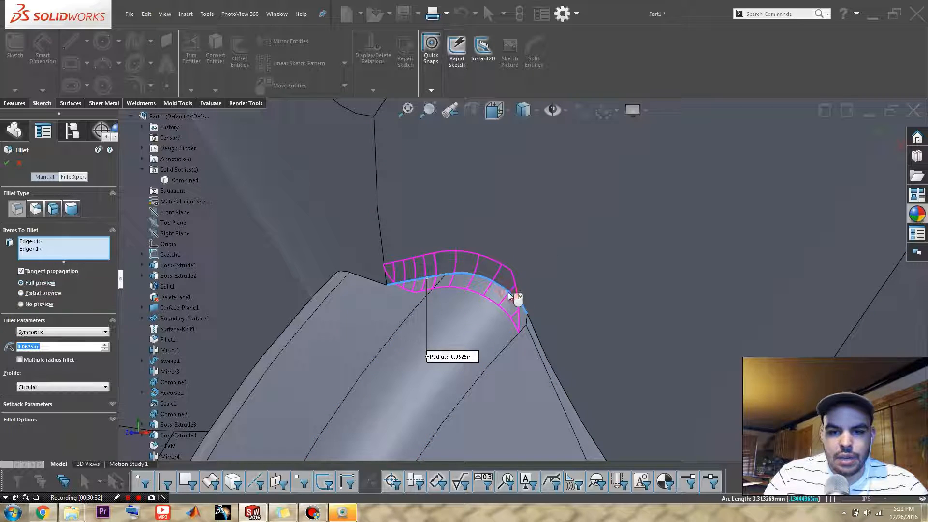
{"action": "left_click", "coordinate": [534, 329]}
{"action": "mouse_move", "coordinate": [534, 329]}
{"action": "middle_mouse_down"}
{"action": "mouse_move", "coordinate": [564, 374]}
{"action": "mouse_move", "coordinate": [546, 323]}
{"action": "middle_mouse_up"}
{"action": "scroll", "coordinate": [548, 326], "scroll_direction": "down", "scroll_amount": 3}
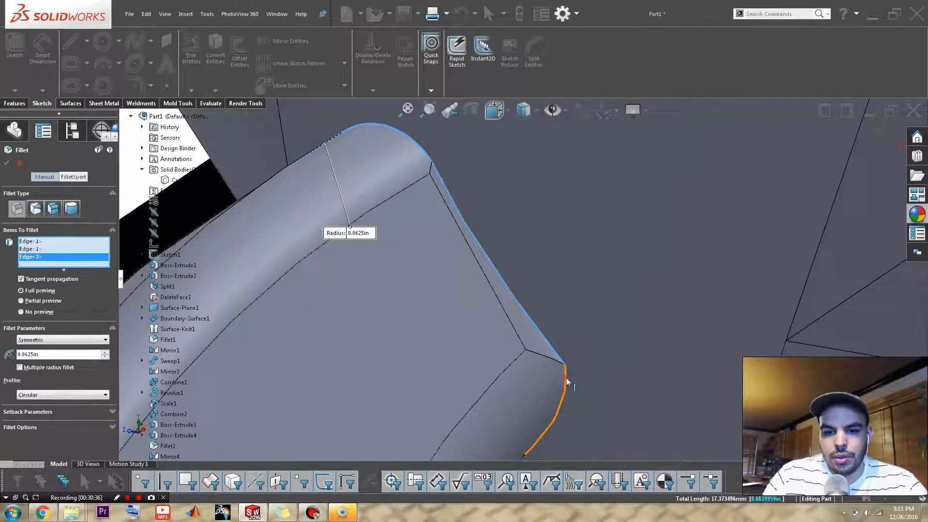
{"action": "left_click", "coordinate": [567, 382]}
{"action": "middle_click_drag", "start_coordinate": [568, 382], "coordinate": [512, 349]}
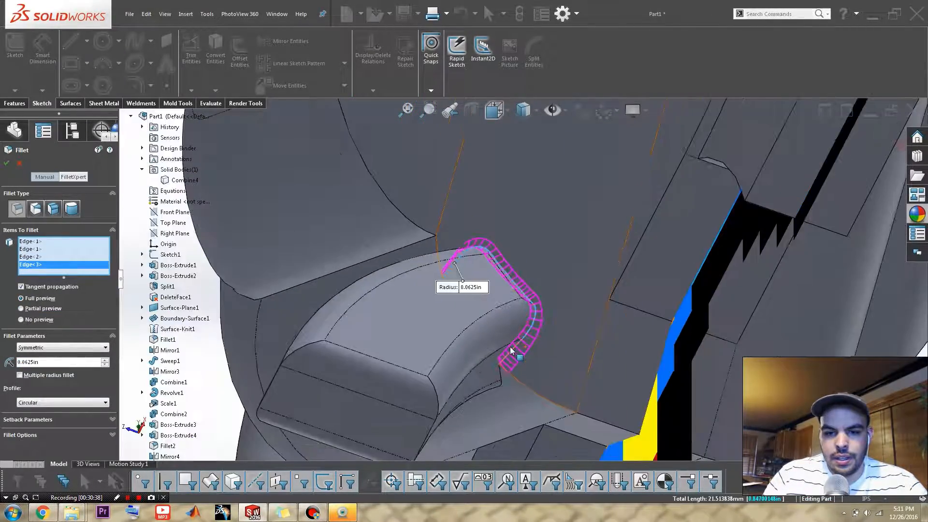
{"action": "scroll", "coordinate": [511, 350], "scroll_direction": "down", "scroll_amount": 4}
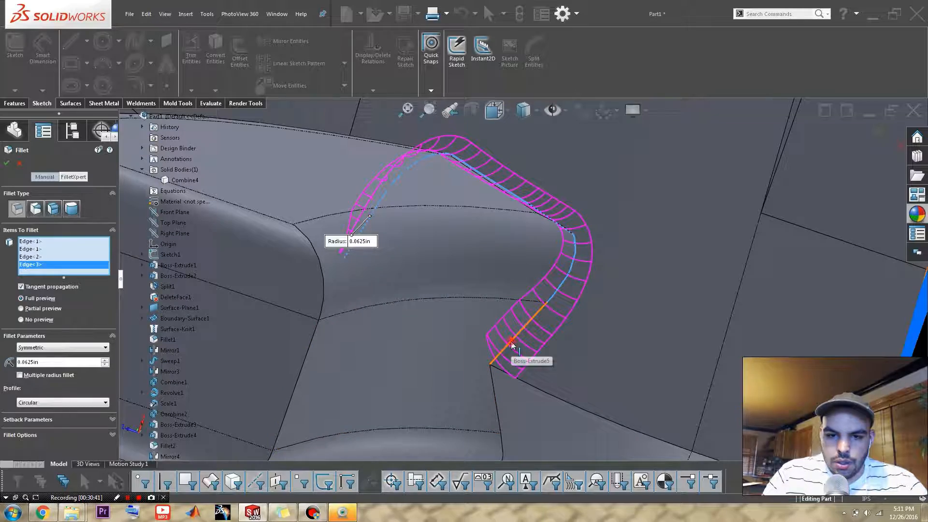
{"action": "left_click", "coordinate": [511, 344]}
{"action": "left_click", "coordinate": [493, 398]}
{"action": "middle_click_drag", "start_coordinate": [493, 409], "coordinate": [524, 357]}
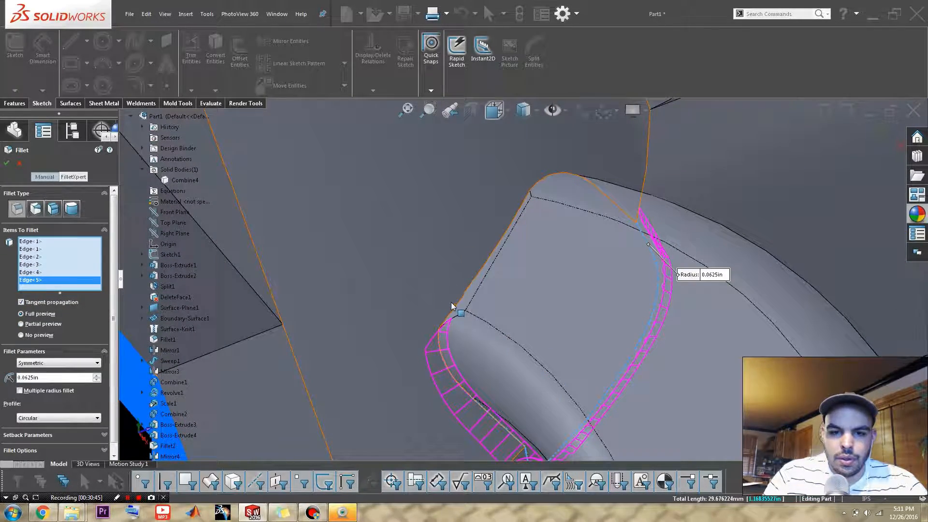
{"action": "left_click", "coordinate": [466, 317]}
Include the last edge of the front foot's joint and the first two edges of the rear foot's joint in the fillet.
{"action": "key", "text": "ctrl+1"}
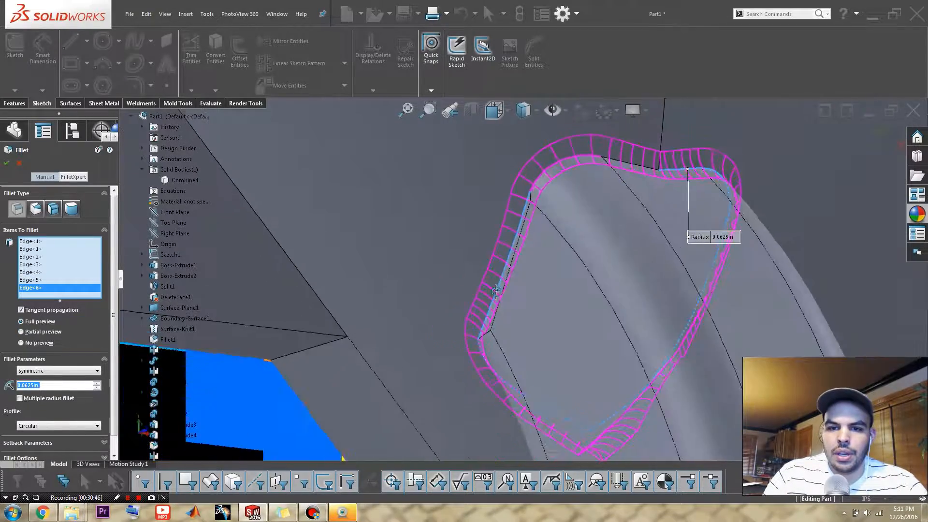
{"action": "scroll", "coordinate": [500, 298], "scroll_direction": "up", "scroll_amount": 4}
{"action": "scroll", "coordinate": [539, 268], "scroll_direction": "up", "scroll_amount": 5}
{"action": "middle_click_drag", "start_coordinate": [540, 269], "coordinate": [459, 283]}
{"action": "scroll", "coordinate": [674, 296], "scroll_direction": "down", "scroll_amount": 2}
{"action": "scroll", "coordinate": [723, 268], "scroll_direction": "down", "scroll_amount": 2}
{"action": "scroll", "coordinate": [723, 268], "scroll_direction": "down", "scroll_amount": 6}
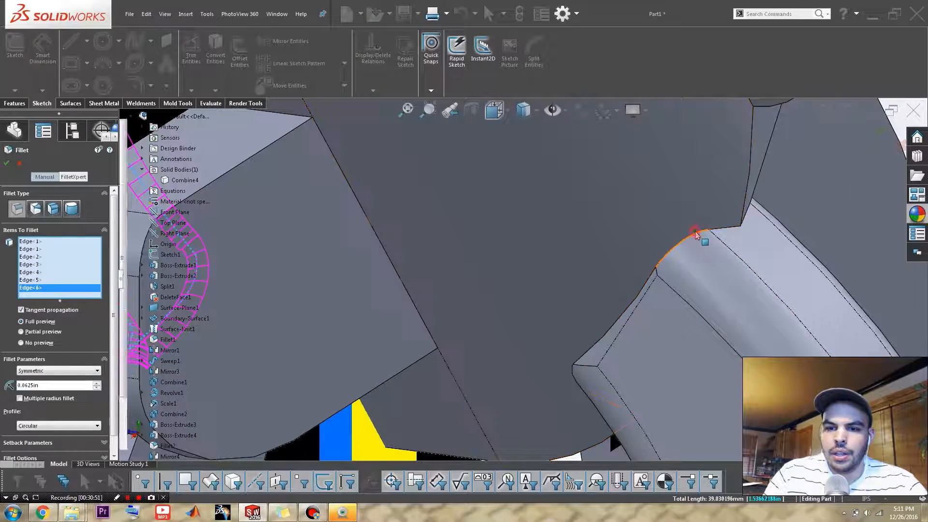
{"action": "left_click", "coordinate": [694, 234]}
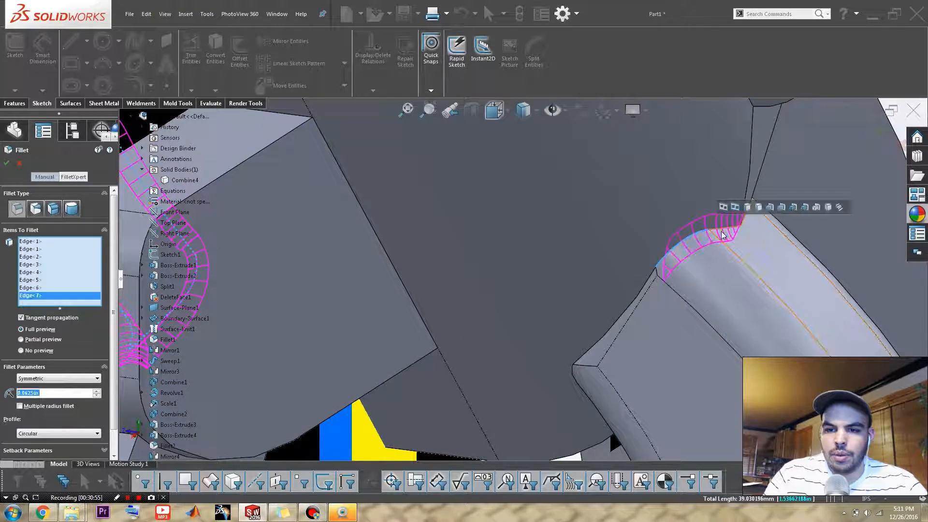
{"action": "left_click", "coordinate": [646, 282]}
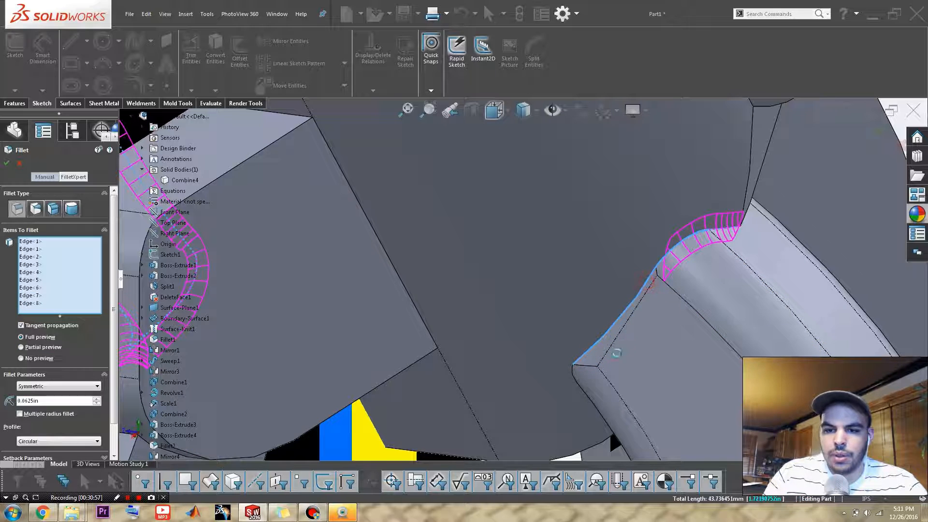
Add the remaining edges around the rear foot's joint with the bottle and complete the 0.0625 in fillet.
{"action": "middle_click_drag", "start_coordinate": [611, 424], "coordinate": [573, 411]}
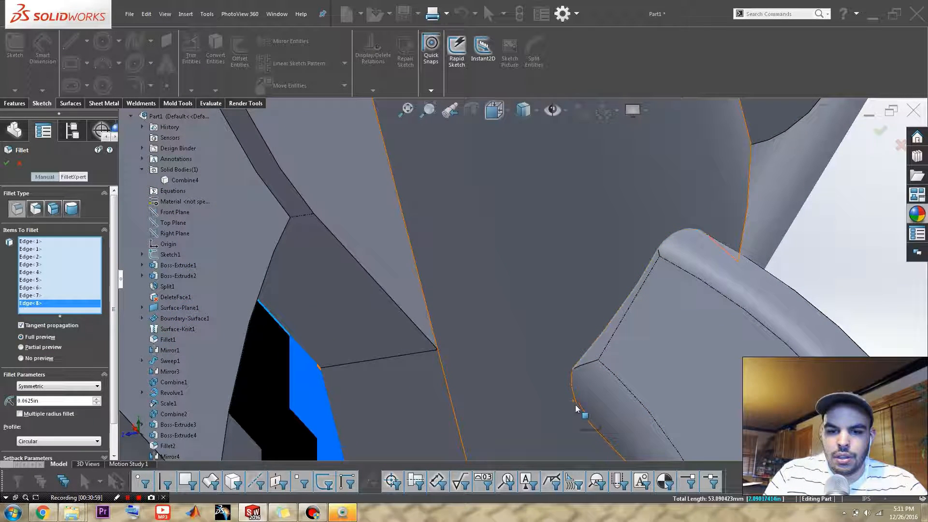
{"action": "left_click", "coordinate": [576, 405]}
{"action": "middle_click_drag", "start_coordinate": [579, 407], "coordinate": [715, 360]}
{"action": "left_click", "coordinate": [656, 262]}
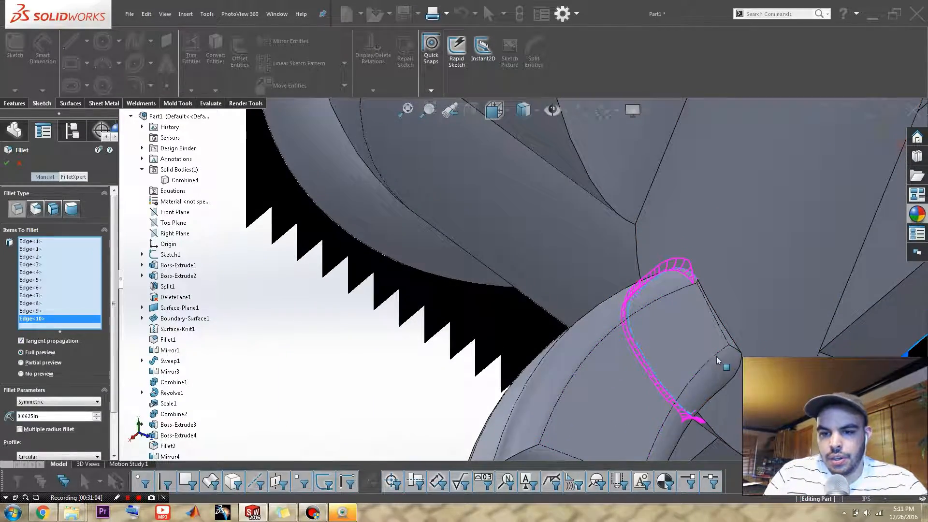
{"action": "left_click", "coordinate": [739, 364]}
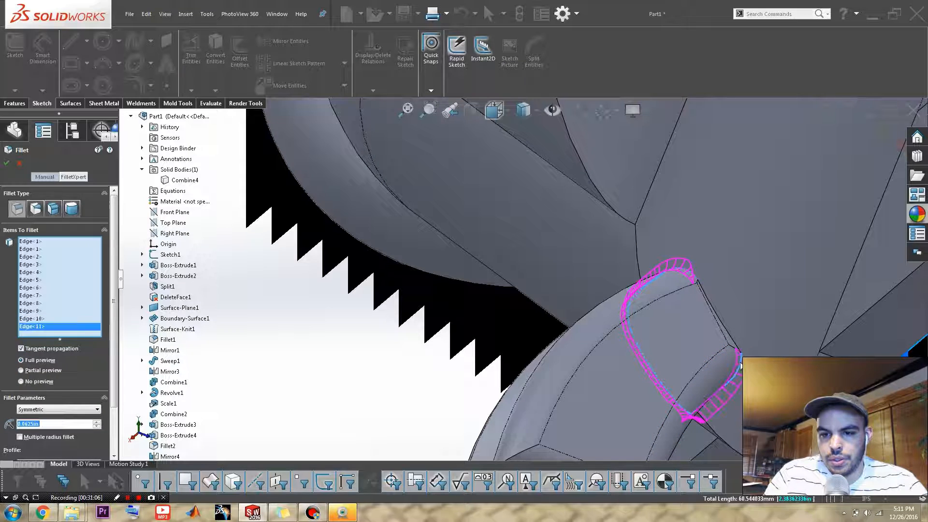
{"action": "left_click", "coordinate": [732, 343]}
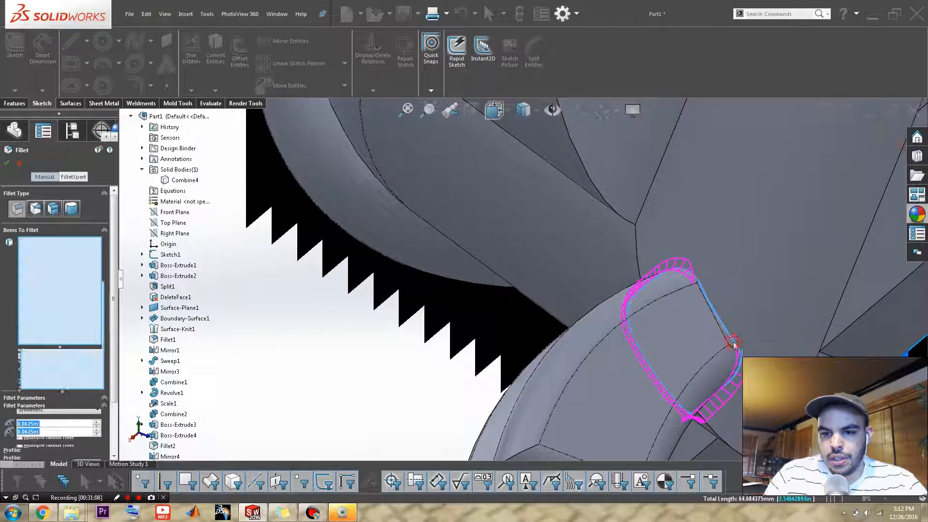
{"action": "key", "text": "Return"}
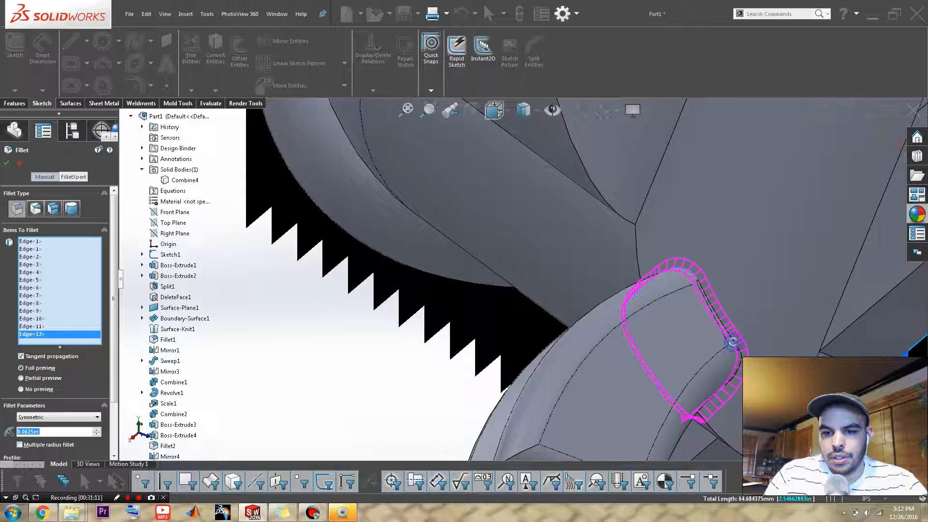
Start a new 0.0625 in fillet for the left side arm of the base.
{"action": "scroll", "coordinate": [740, 352], "scroll_direction": "up", "scroll_amount": 5}
{"action": "middle_click_drag", "start_coordinate": [632, 337], "coordinate": [498, 389]}
{"action": "scroll", "coordinate": [499, 382], "scroll_direction": "up", "scroll_amount": 3}
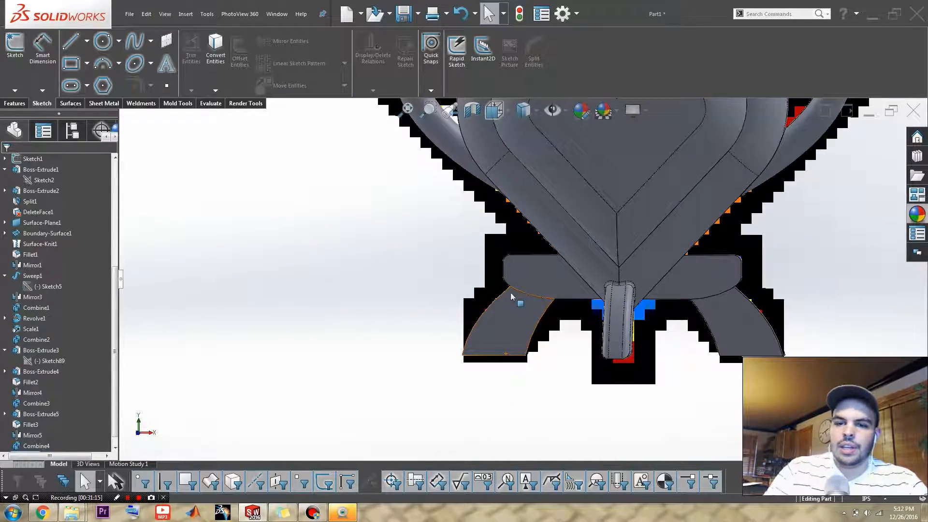
{"action": "scroll", "coordinate": [526, 293], "scroll_direction": "down", "scroll_amount": 6}
{"action": "middle_click_drag", "start_coordinate": [556, 267], "coordinate": [602, 302]}
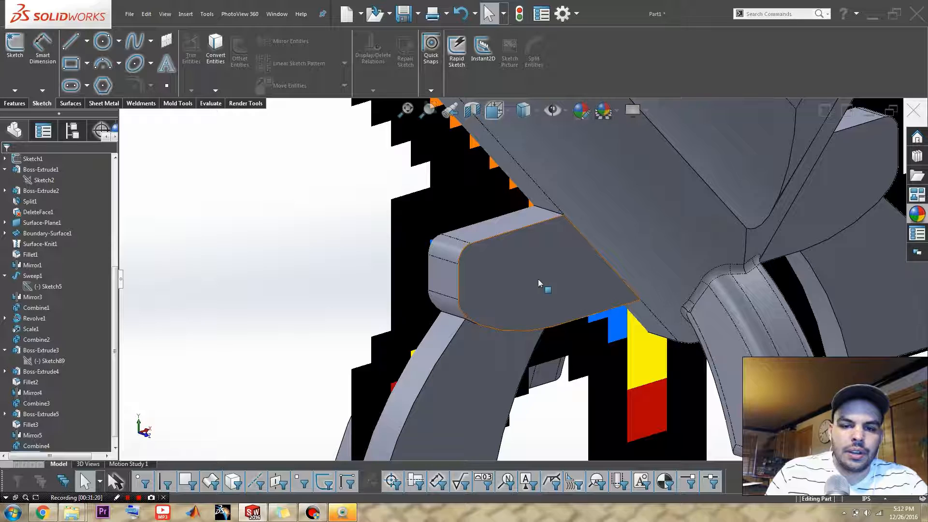
{"action": "key", "text": "s"}
{"action": "left_click", "coordinate": [553, 337]}
{"action": "left_click", "coordinate": [513, 285]}
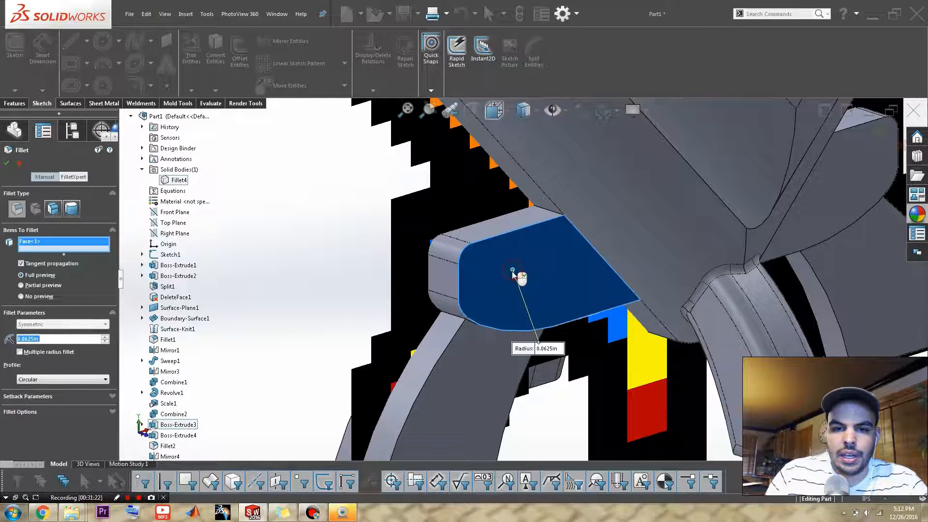
{"action": "left_click", "coordinate": [504, 275]}
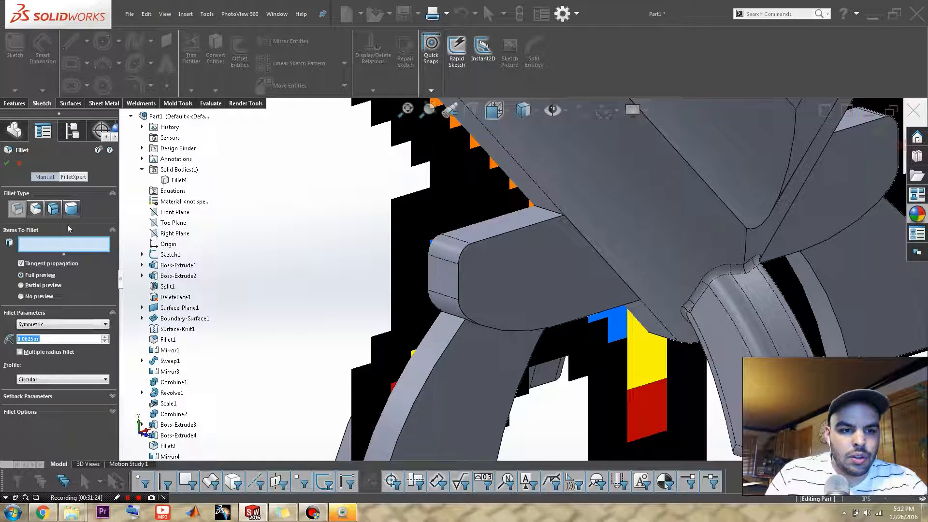
{"action": "left_click", "coordinate": [468, 290]}
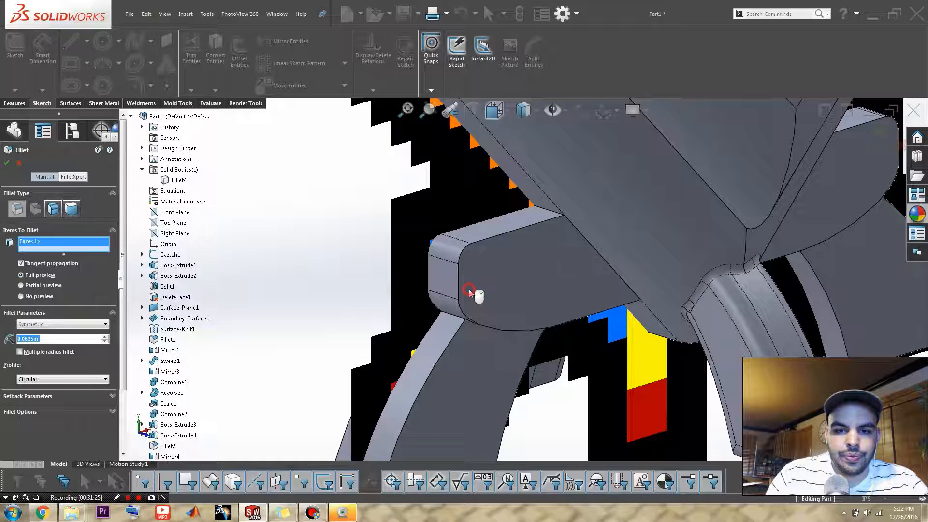
{"action": "left_click", "coordinate": [495, 247]}
Select the front and rear outline edges of the base's left side arm for the 0.0625 in fillet.
{"action": "left_click", "coordinate": [488, 242]}
{"action": "middle_click_drag", "start_coordinate": [488, 241], "coordinate": [433, 266]}
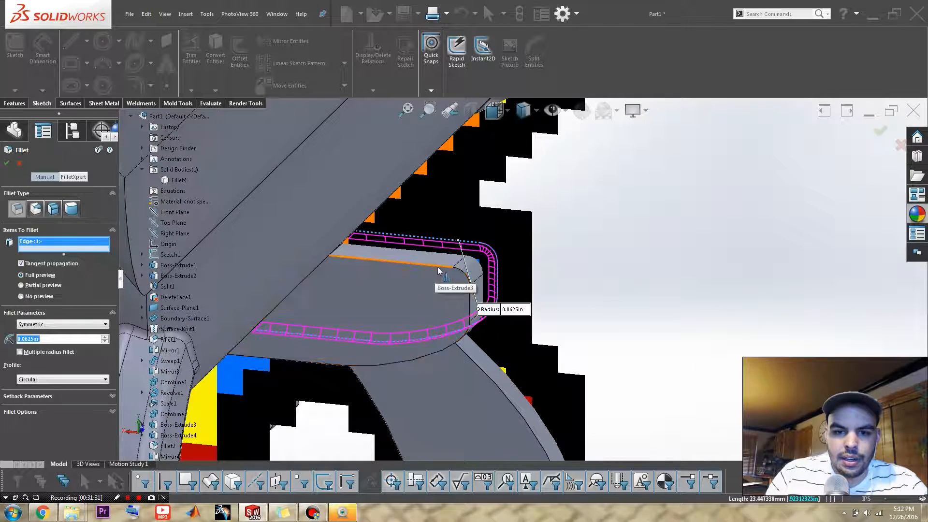
{"action": "left_click", "coordinate": [436, 267]}
{"action": "middle_click_drag", "start_coordinate": [497, 369], "coordinate": [498, 386]}
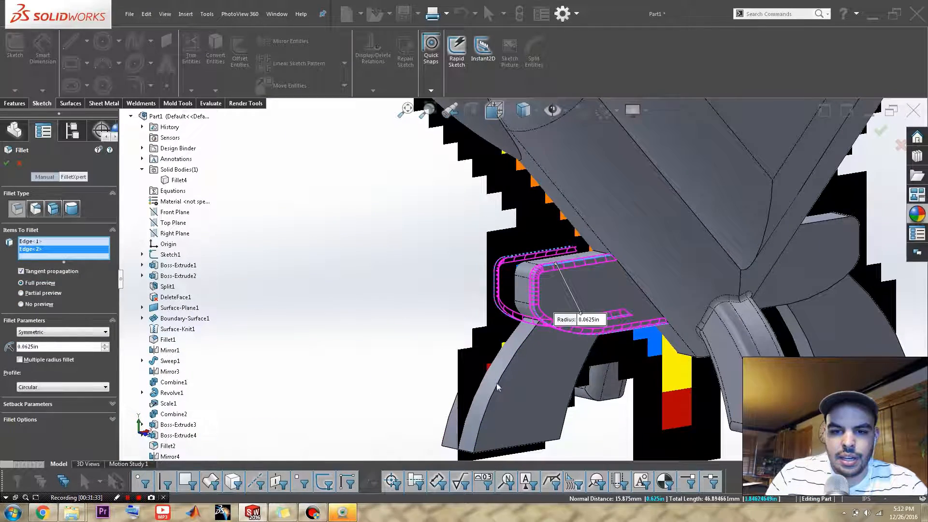
Try to add the outer, inner and bottom edges of the left leg's front face to the arm fillet.
{"action": "left_click", "coordinate": [538, 387]}
{"action": "left_click", "coordinate": [520, 387]}
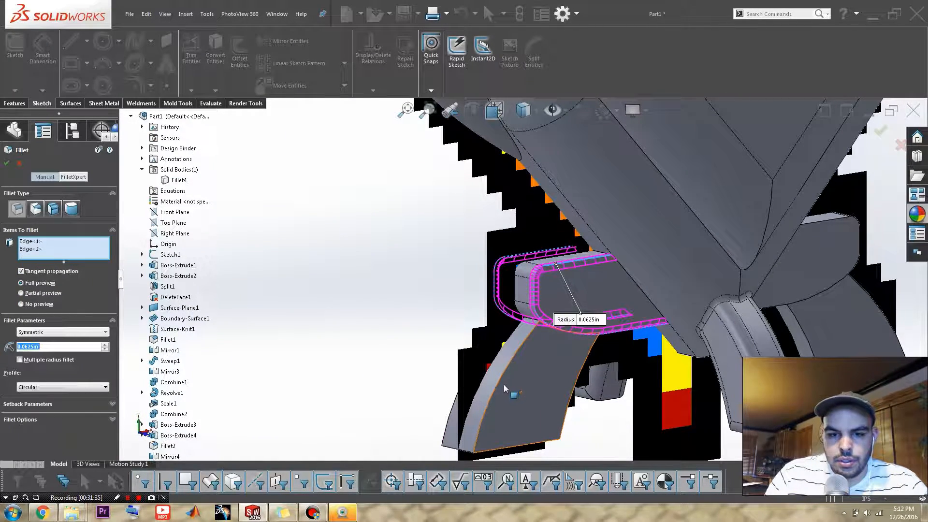
{"action": "left_click", "coordinate": [496, 386]}
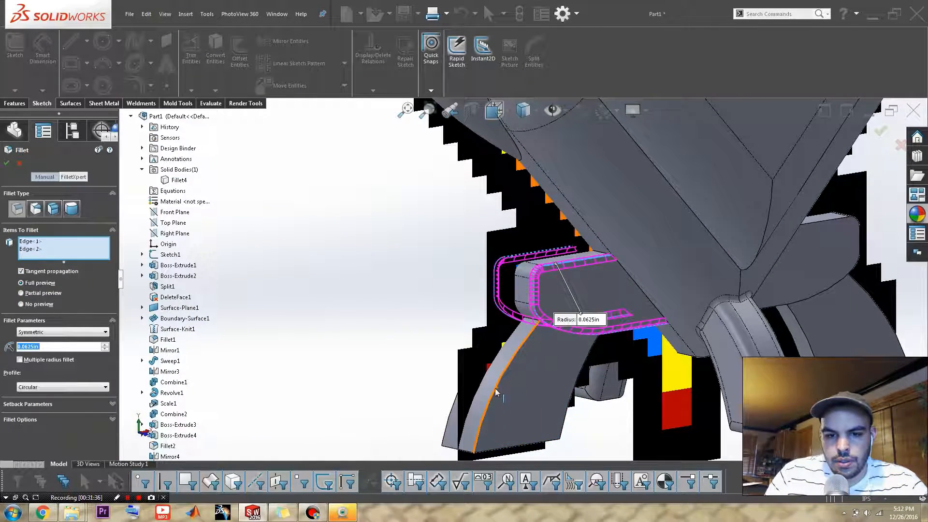
{"action": "left_click", "coordinate": [563, 423]}
{"action": "left_click", "coordinate": [546, 445]}
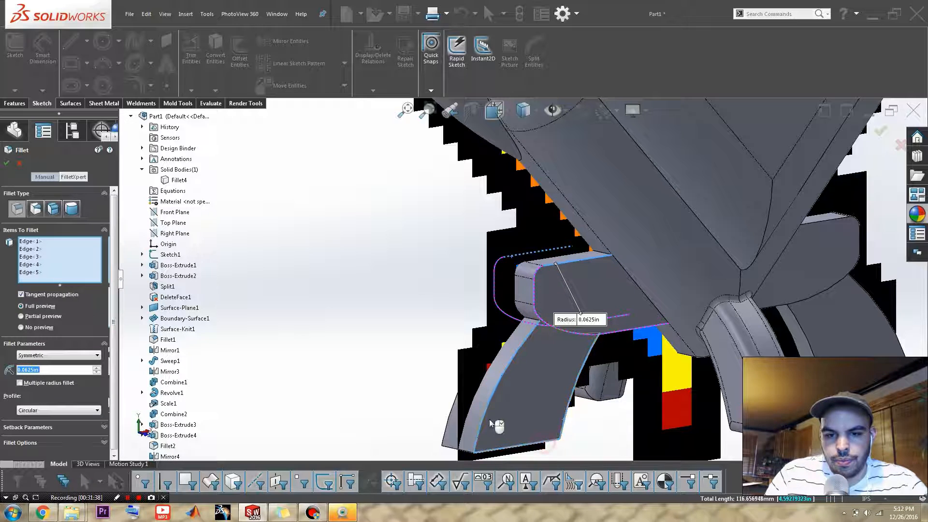
Remove the left leg's three edges from the fillet selection.
{"action": "middle_click_drag", "start_coordinate": [486, 397], "coordinate": [515, 397]}
{"action": "scroll", "coordinate": [522, 411], "scroll_direction": "down", "scroll_amount": 3}
{"action": "middle_click_drag", "start_coordinate": [564, 309], "coordinate": [563, 286]}
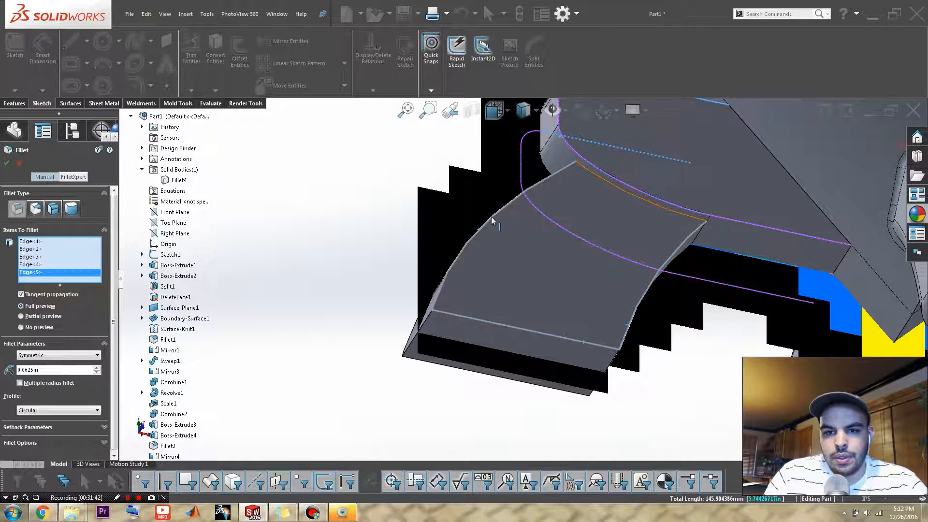
{"action": "left_click", "coordinate": [480, 232]}
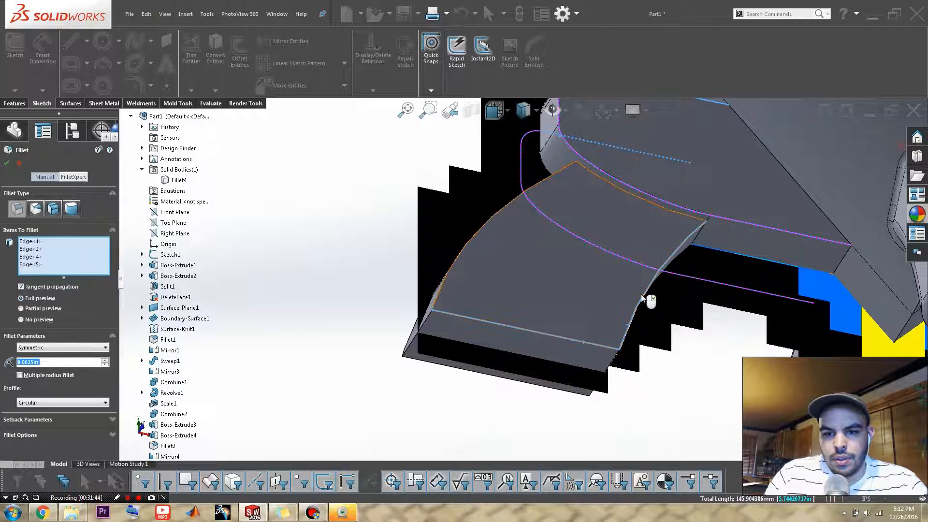
{"action": "left_click", "coordinate": [645, 298]}
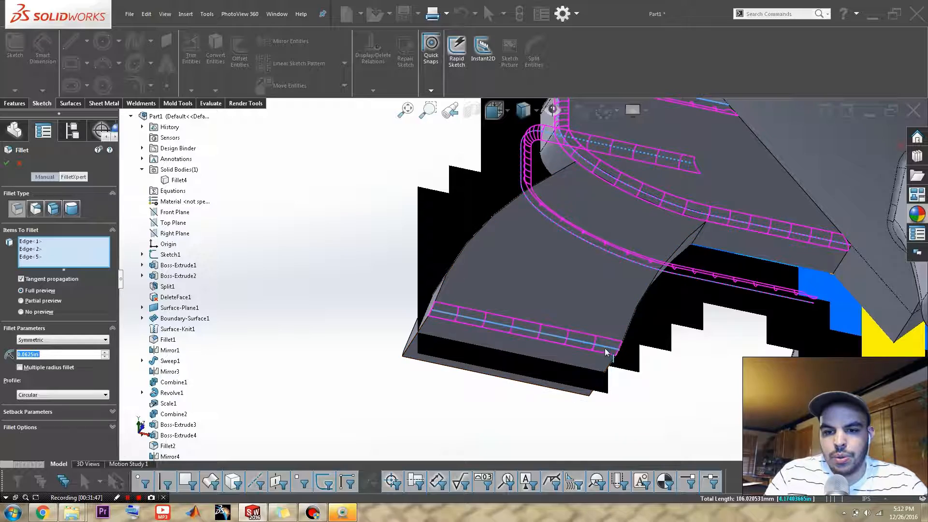
{"action": "left_click", "coordinate": [607, 351]}
Add both outline edges of the mirrored right side arm and complete the 0.0625 in fillet.
{"action": "middle_click_drag", "start_coordinate": [514, 282], "coordinate": [481, 209]}
{"action": "left_click", "coordinate": [379, 275]}
{"action": "scroll", "coordinate": [471, 207], "scroll_direction": "down", "scroll_amount": 2}
{"action": "scroll", "coordinate": [450, 283], "scroll_direction": "down", "scroll_amount": 1}
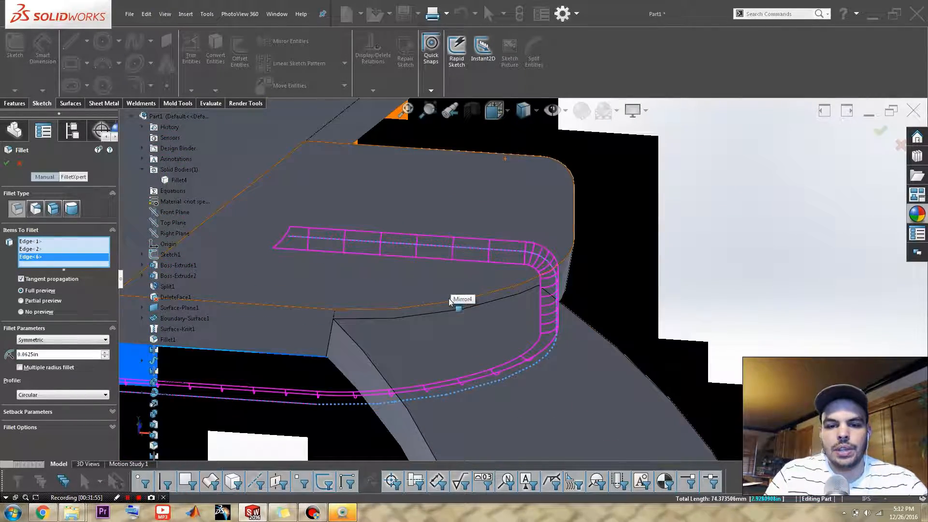
{"action": "left_click", "coordinate": [438, 306]}
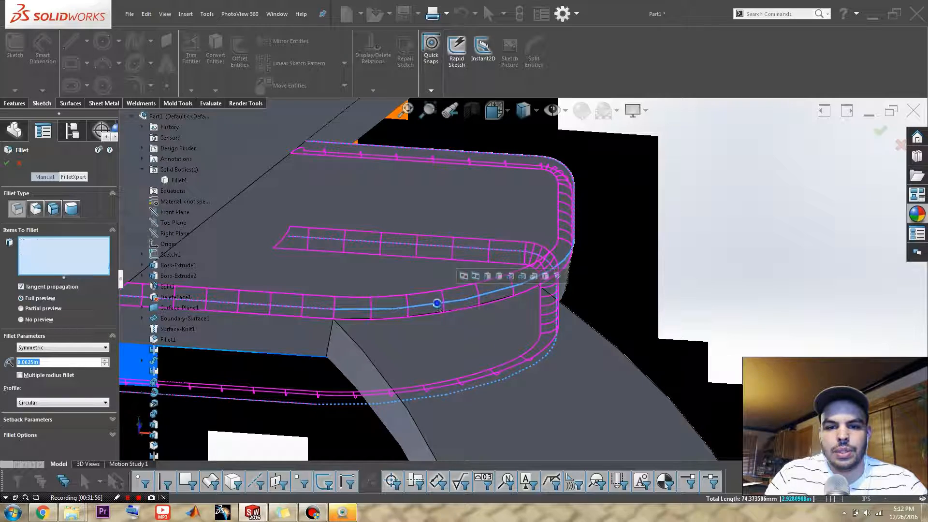
{"action": "right_click", "coordinate": [437, 304]}
Start a new 0.0625 in fillet on the outer, inner and bottom edges of the left leg's front face.
{"action": "scroll", "coordinate": [446, 291], "scroll_direction": "up", "scroll_amount": 4}
{"action": "scroll", "coordinate": [446, 292], "scroll_direction": "up", "scroll_amount": 3}
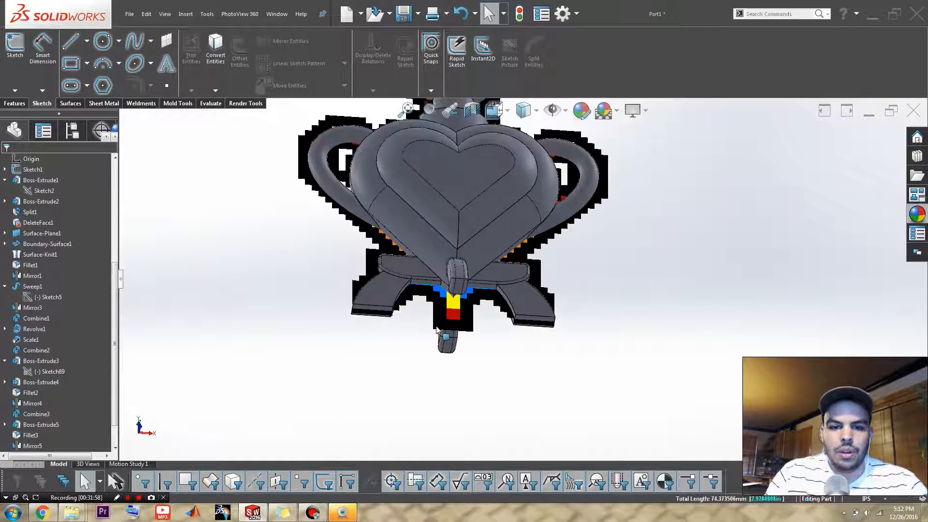
{"action": "scroll", "coordinate": [346, 341], "scroll_direction": "down", "scroll_amount": 5}
{"action": "key", "text": "s"}
{"action": "left_click", "coordinate": [368, 360]}
{"action": "scroll", "coordinate": [472, 256], "scroll_direction": "down", "scroll_amount": 3}
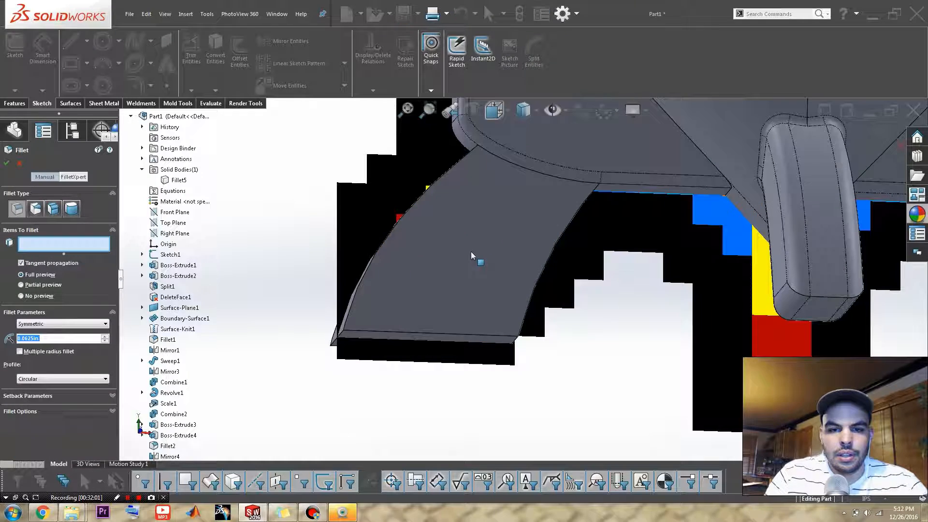
{"action": "left_click", "coordinate": [376, 254]}
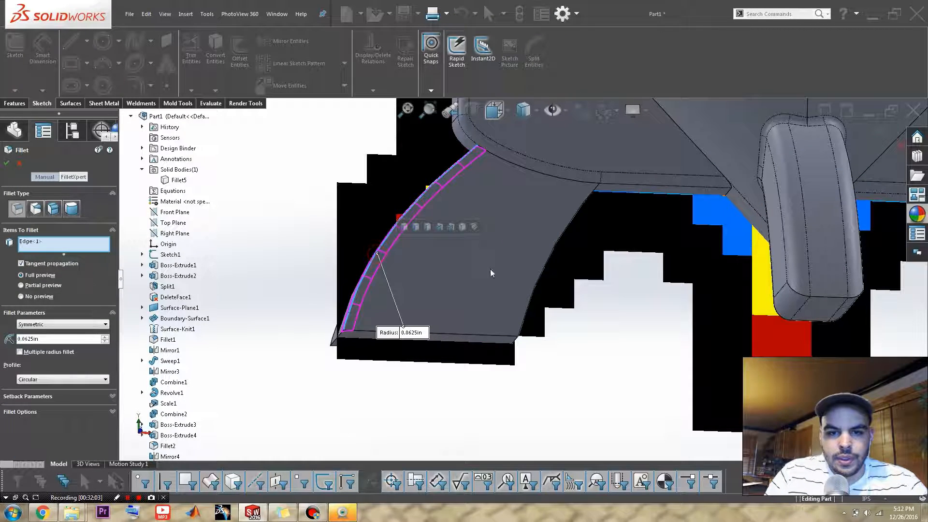
{"action": "left_click", "coordinate": [545, 272]}
{"action": "left_click", "coordinate": [487, 336]}
Add the three matching edges on the left leg's rear face and complete the fillet.
{"action": "middle_click_drag", "start_coordinate": [487, 336], "coordinate": [523, 302]}
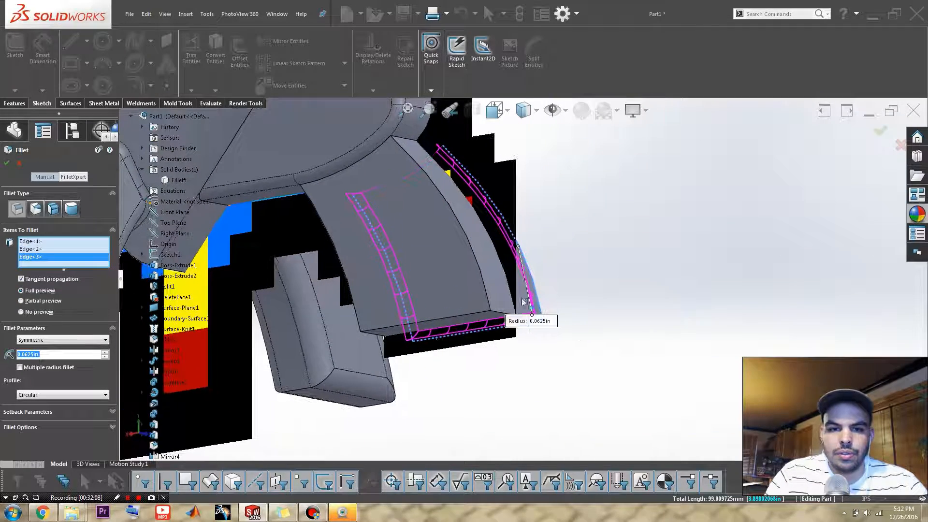
{"action": "left_click", "coordinate": [485, 289]}
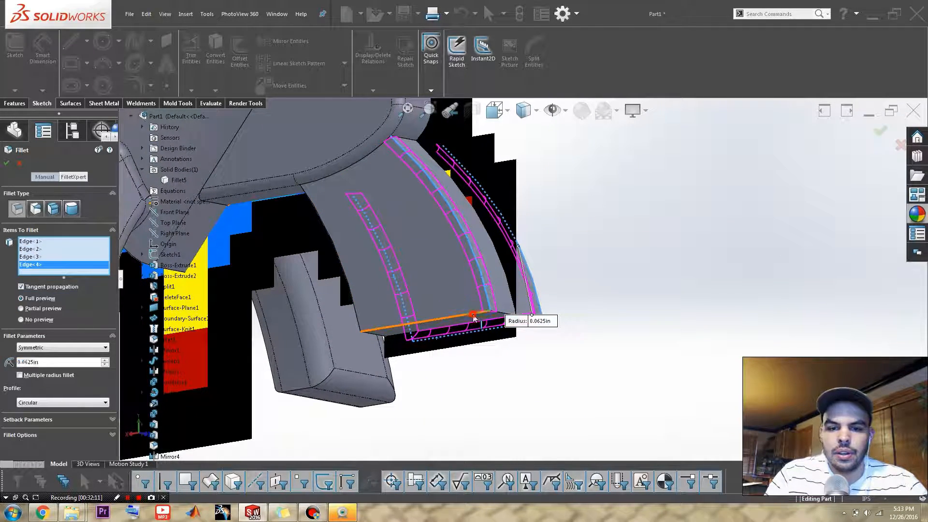
{"action": "left_click", "coordinate": [473, 317]}
{"action": "left_click", "coordinate": [353, 296]}
{"action": "key", "text": "Return"}
Edit the left leg's fillet to include the inner, bottom and outer edges of the right leg's front face.
{"action": "scroll", "coordinate": [413, 216], "scroll_direction": "up", "scroll_amount": 3}
{"action": "middle_click_drag", "start_coordinate": [414, 216], "coordinate": [267, 248]}
{"action": "scroll", "coordinate": [503, 254], "scroll_direction": "up", "scroll_amount": 3}
{"action": "scroll", "coordinate": [509, 259], "scroll_direction": "down", "scroll_amount": 1}
{"action": "scroll", "coordinate": [406, 266], "scroll_direction": "down", "scroll_amount": 3}
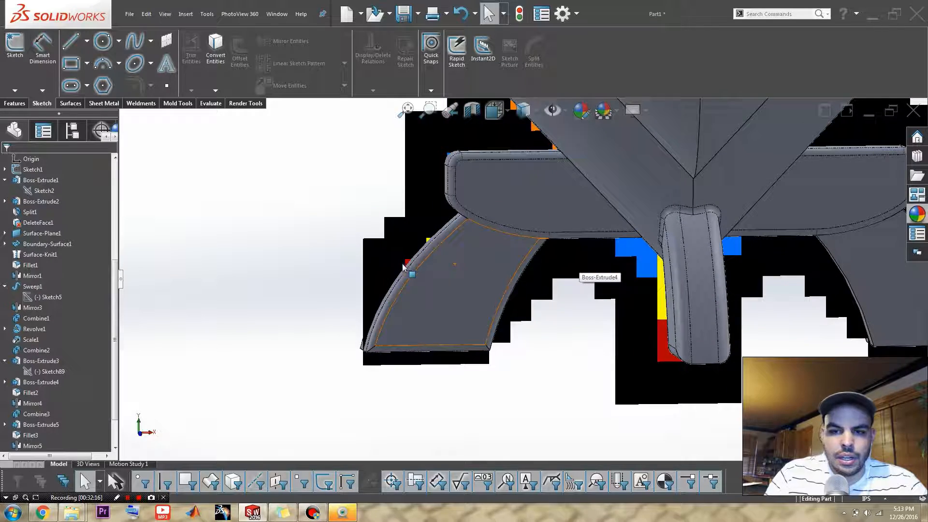
{"action": "left_click", "coordinate": [431, 246]}
{"action": "left_click", "coordinate": [438, 229]}
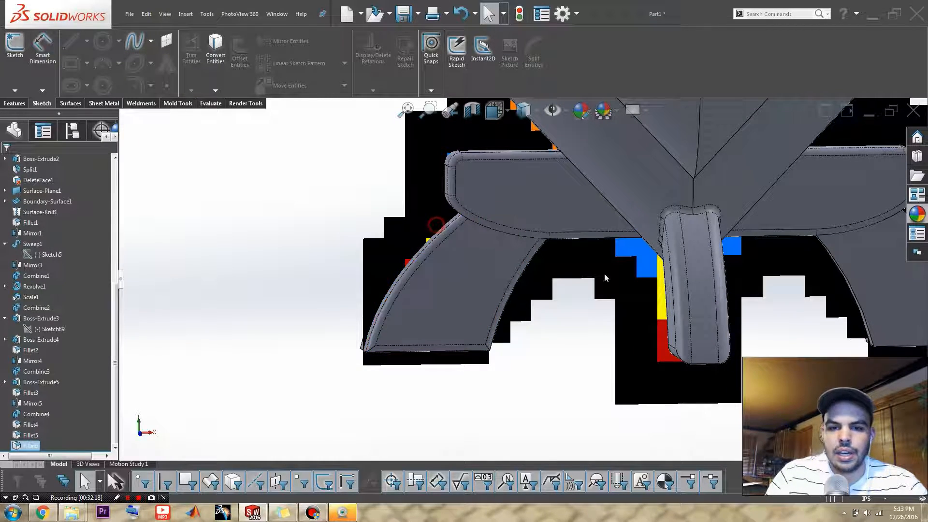
{"action": "scroll", "coordinate": [607, 281], "scroll_direction": "down", "scroll_amount": 2}
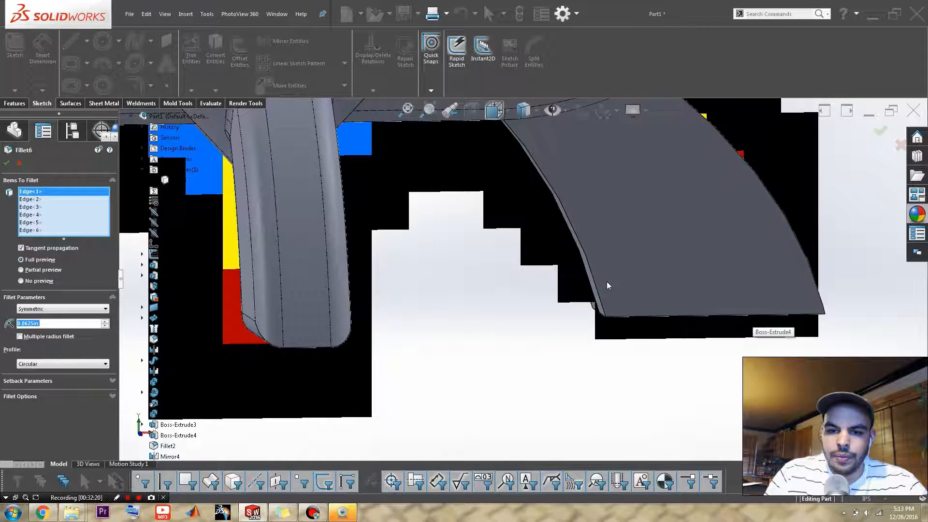
{"action": "left_click", "coordinate": [598, 305]}
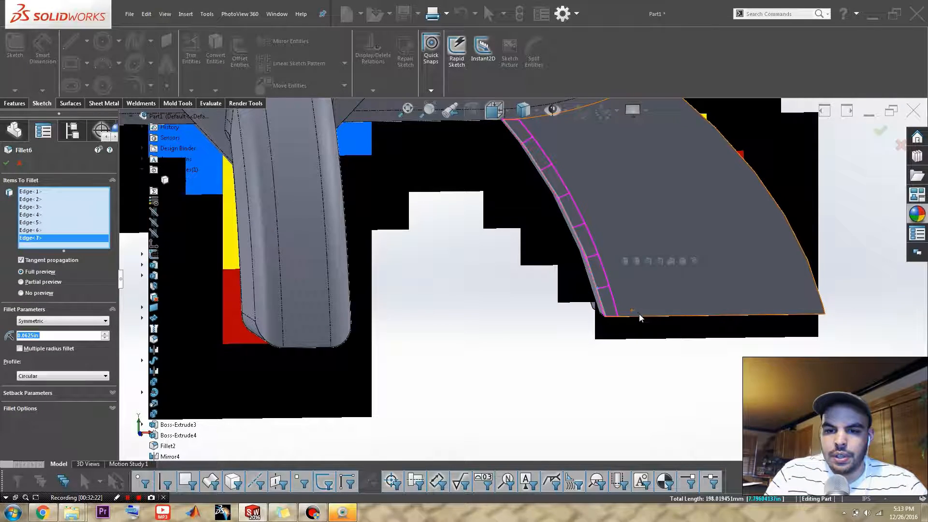
{"action": "left_click", "coordinate": [642, 315]}
{"action": "left_click", "coordinate": [774, 203]}
Add the outer, bottom and inner edges of the right leg's rear face and complete the 0.0625 in fillet.
{"action": "middle_click_drag", "start_coordinate": [774, 204], "coordinate": [677, 222]}
{"action": "middle_click_drag", "start_coordinate": [802, 231], "coordinate": [452, 236]}
{"action": "left_click", "coordinate": [386, 238]}
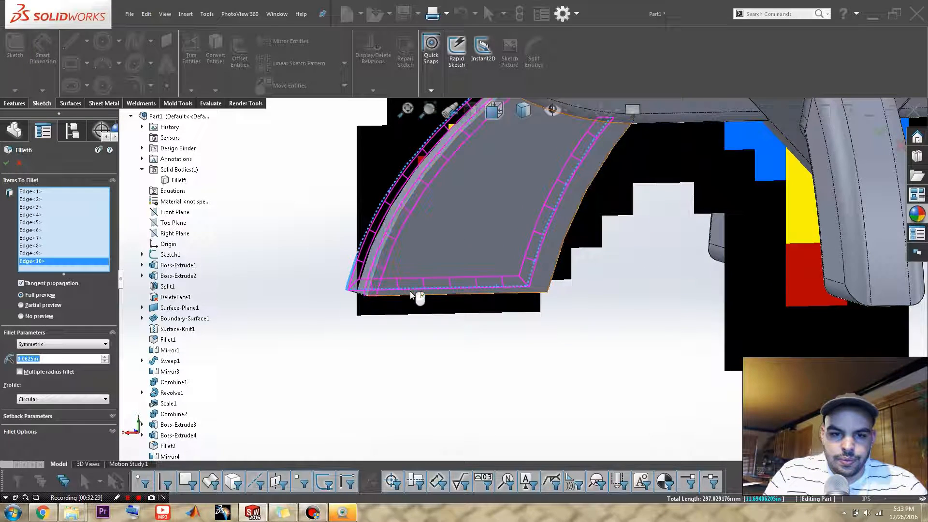
{"action": "left_click", "coordinate": [414, 296]}
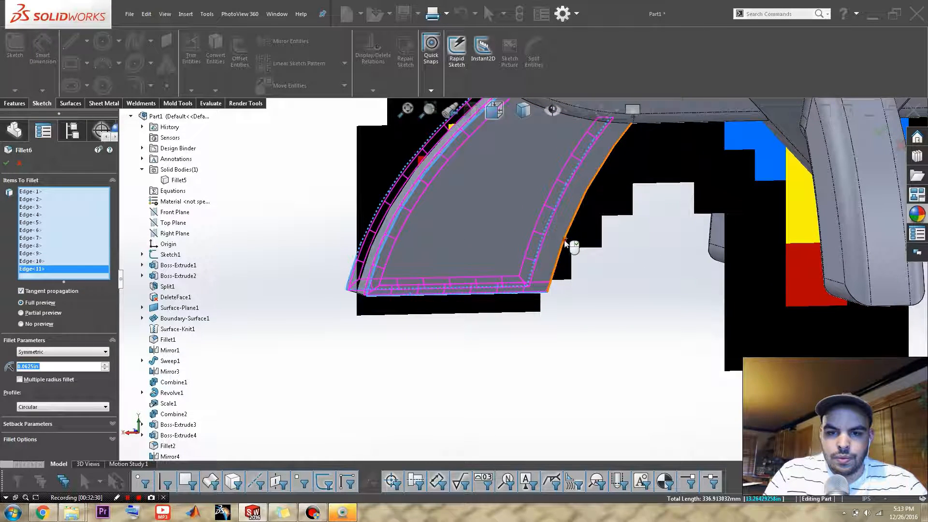
{"action": "right_click", "coordinate": [527, 165]}
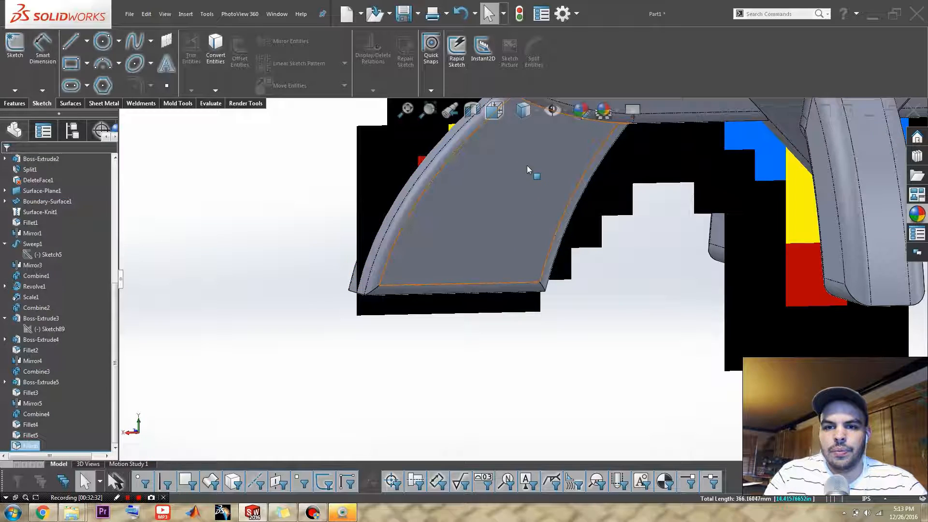
Apply a 0.0625 in symmetric fillet to the junction edges where both side arms meet the heart-shaped body.
{"action": "scroll", "coordinate": [526, 166], "scroll_direction": "up", "scroll_amount": 5}
{"action": "middle_click_drag", "start_coordinate": [560, 187], "coordinate": [567, 271]}
{"action": "scroll", "coordinate": [539, 298], "scroll_direction": "down", "scroll_amount": 4}
{"action": "scroll", "coordinate": [571, 271], "scroll_direction": "down", "scroll_amount": 2}
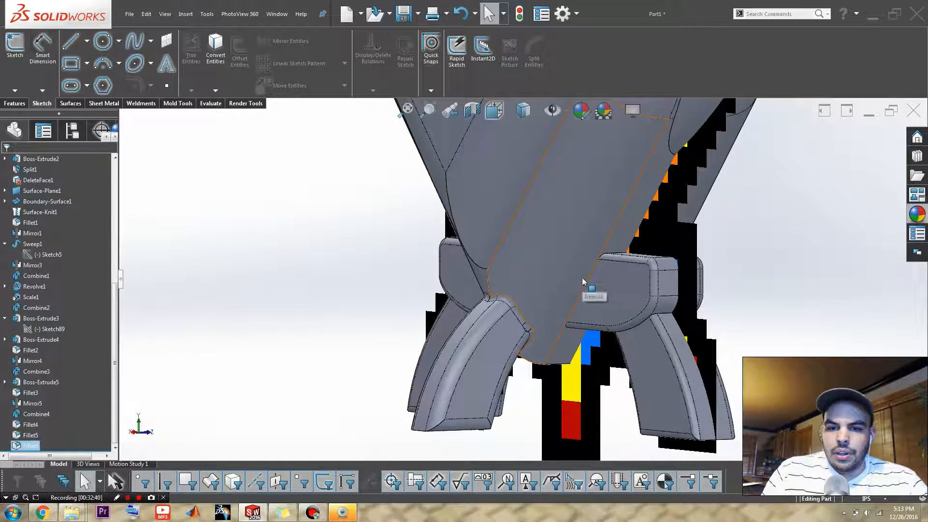
{"action": "key", "text": "s"}
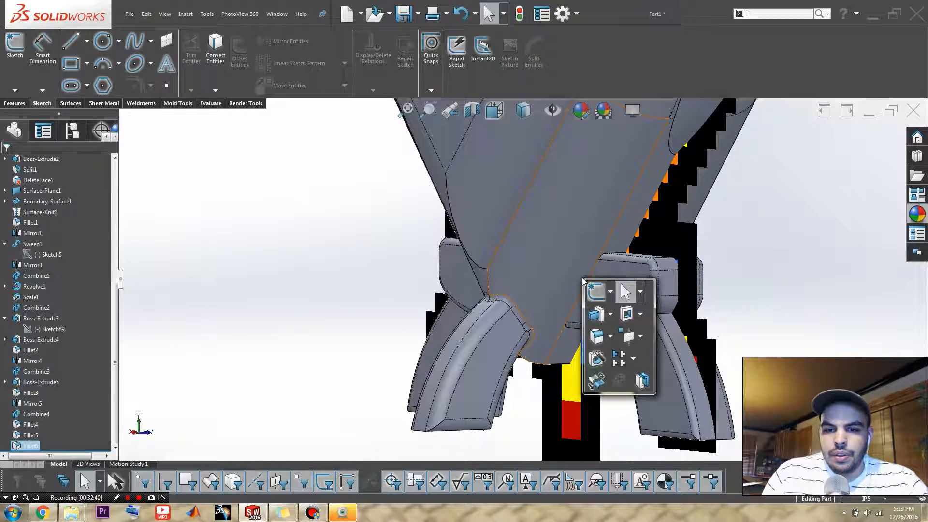
{"action": "left_click", "coordinate": [598, 335]}
{"action": "scroll", "coordinate": [574, 252], "scroll_direction": "down", "scroll_amount": 4}
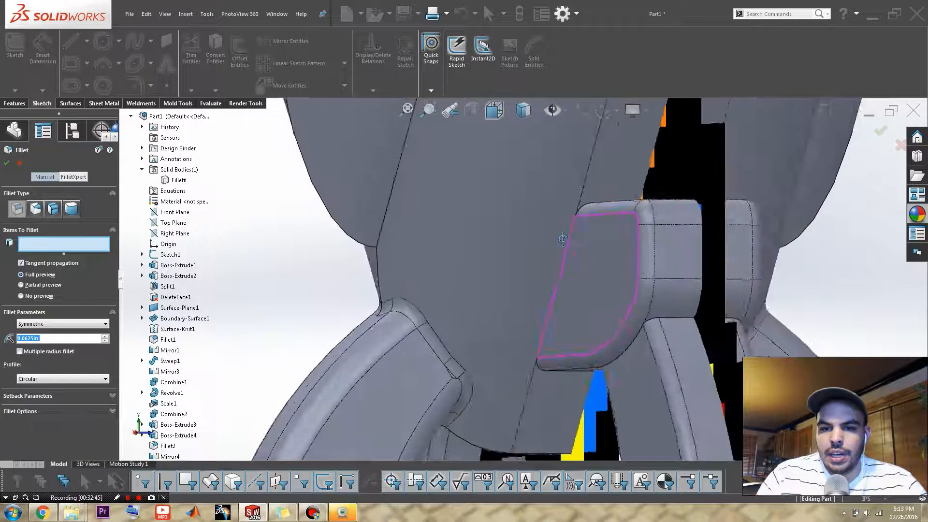
{"action": "left_click", "coordinate": [574, 245]}
{"action": "middle_click_drag", "start_coordinate": [448, 260], "coordinate": [336, 293]}
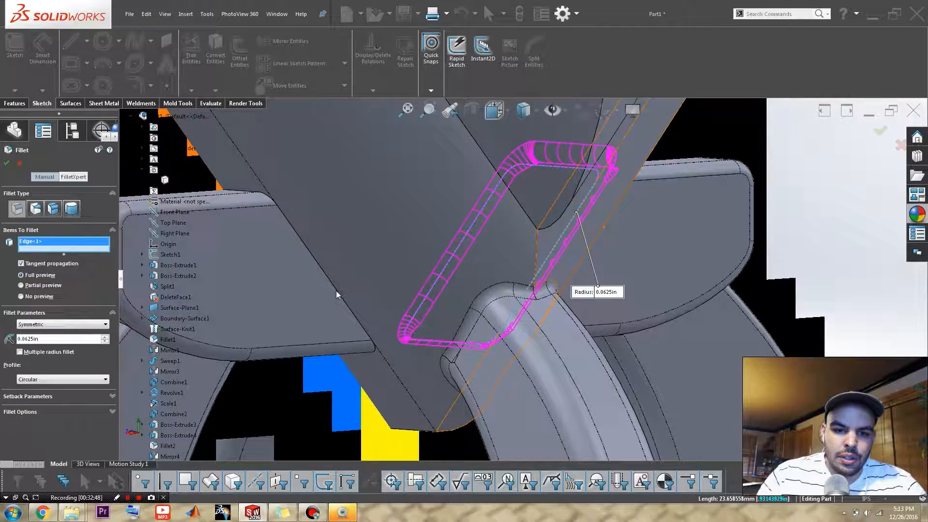
{"action": "left_click", "coordinate": [337, 293]}
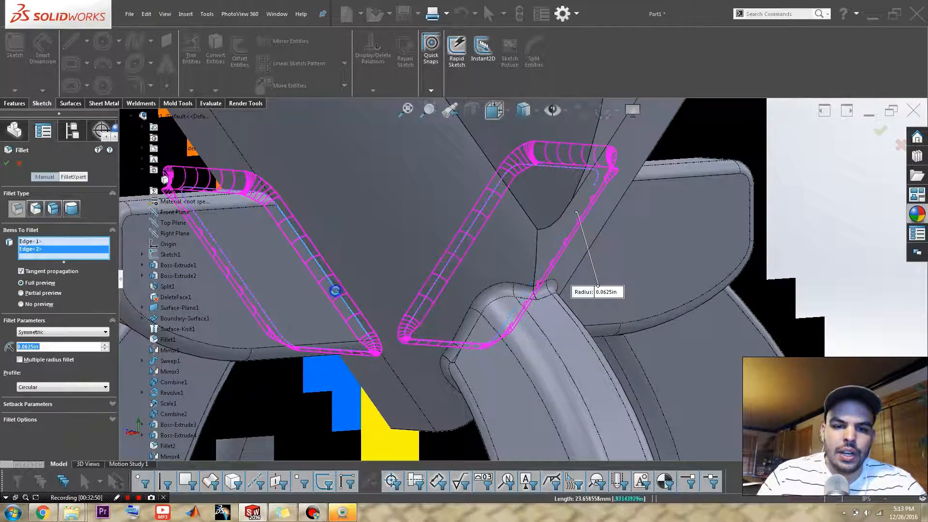
{"action": "key", "text": "Return"}
Hide Sketch1, which holds the pixel-art reference picture behind the bottle.
{"action": "scroll", "coordinate": [461, 292], "scroll_direction": "up", "scroll_amount": 10}
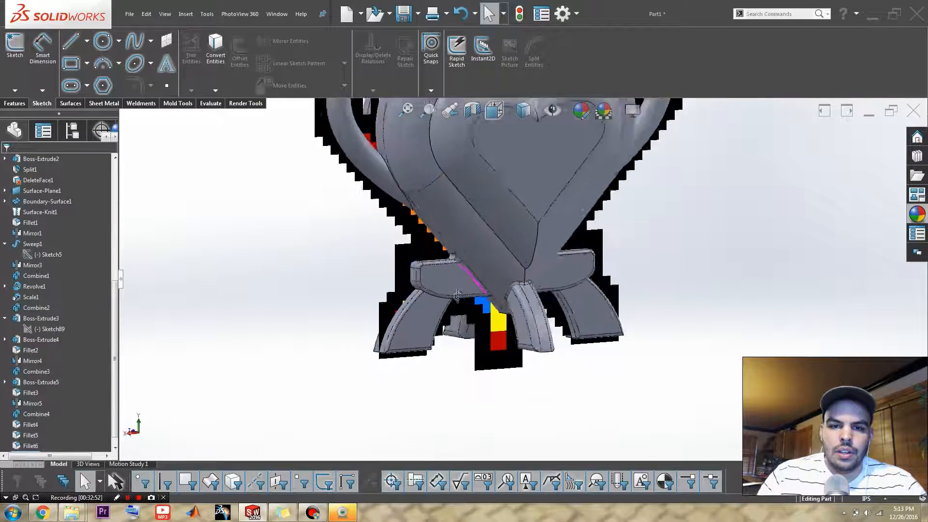
{"action": "middle_click_drag", "start_coordinate": [460, 289], "coordinate": [439, 302]}
{"action": "scroll", "coordinate": [461, 253], "scroll_direction": "up", "scroll_amount": 3}
{"action": "scroll", "coordinate": [566, 247], "scroll_direction": "down", "scroll_amount": 8}
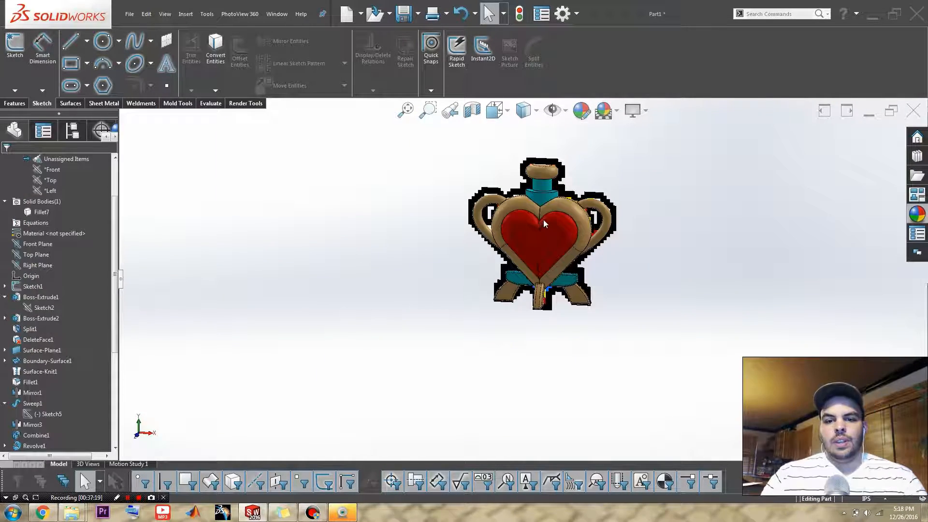
{"action": "scroll", "coordinate": [524, 230], "scroll_direction": "down", "scroll_amount": 3}
{"action": "scroll", "coordinate": [560, 232], "scroll_direction": "down", "scroll_amount": 3}
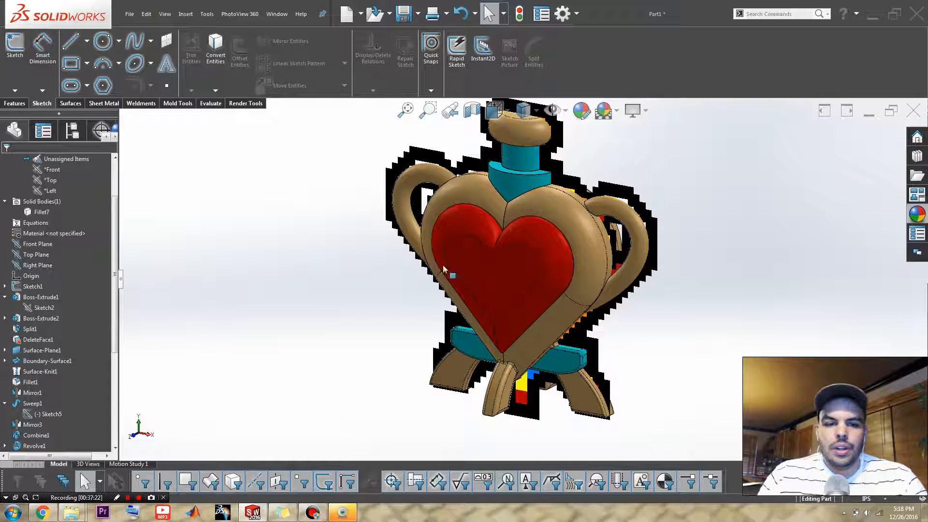
{"action": "scroll", "coordinate": [53, 339], "scroll_direction": "up", "scroll_amount": 3}
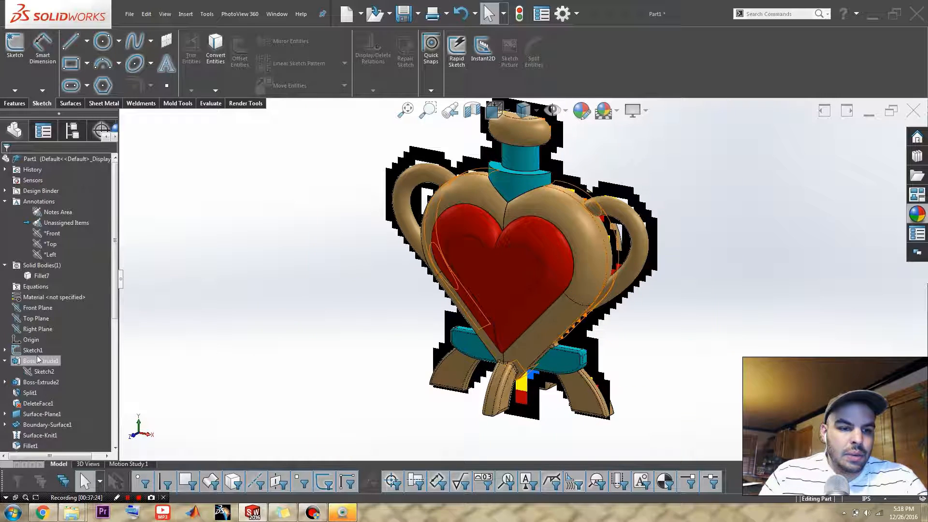
{"action": "right_click", "coordinate": [45, 347]}
{"action": "left_click", "coordinate": [43, 317]}
{"action": "key", "text": "f"}
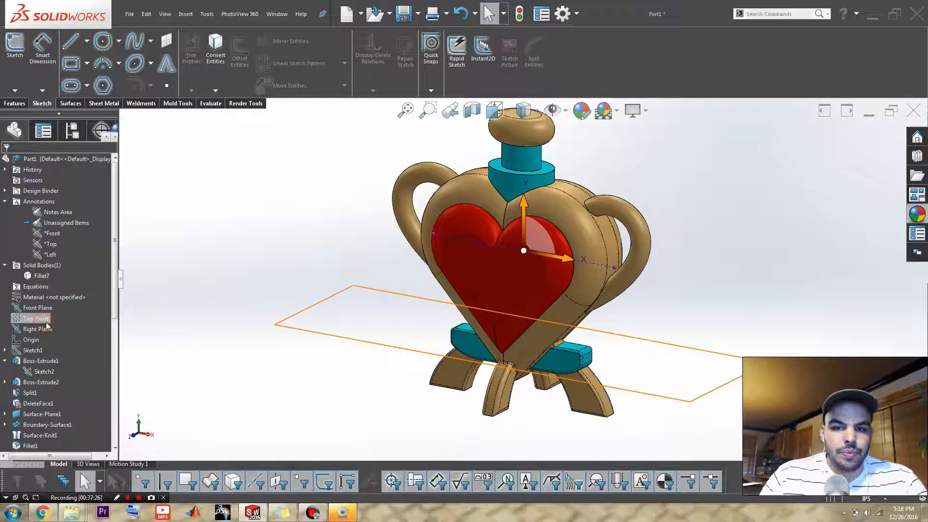
Examine the coloured bottle's front, handles and feet at different angles and distances without the reference picture.
{"action": "middle_click_drag", "start_coordinate": [444, 323], "coordinate": [622, 127]}
{"action": "scroll", "coordinate": [521, 280], "scroll_direction": "down", "scroll_amount": 1}
{"action": "scroll", "coordinate": [527, 242], "scroll_direction": "up", "scroll_amount": 1}
{"action": "scroll", "coordinate": [516, 214], "scroll_direction": "down", "scroll_amount": 1}
{"action": "scroll", "coordinate": [516, 215], "scroll_direction": "down", "scroll_amount": 1}
{"action": "scroll", "coordinate": [561, 290], "scroll_direction": "up", "scroll_amount": 2}
{"action": "scroll", "coordinate": [586, 387], "scroll_direction": "down", "scroll_amount": 2}
{"action": "scroll", "coordinate": [508, 290], "scroll_direction": "up", "scroll_amount": 1}
{"action": "scroll", "coordinate": [425, 236], "scroll_direction": "down", "scroll_amount": 1}
Turn on RealView Graphics and check the bottle's reflective appearance.
{"action": "left_click", "coordinate": [643, 109]}
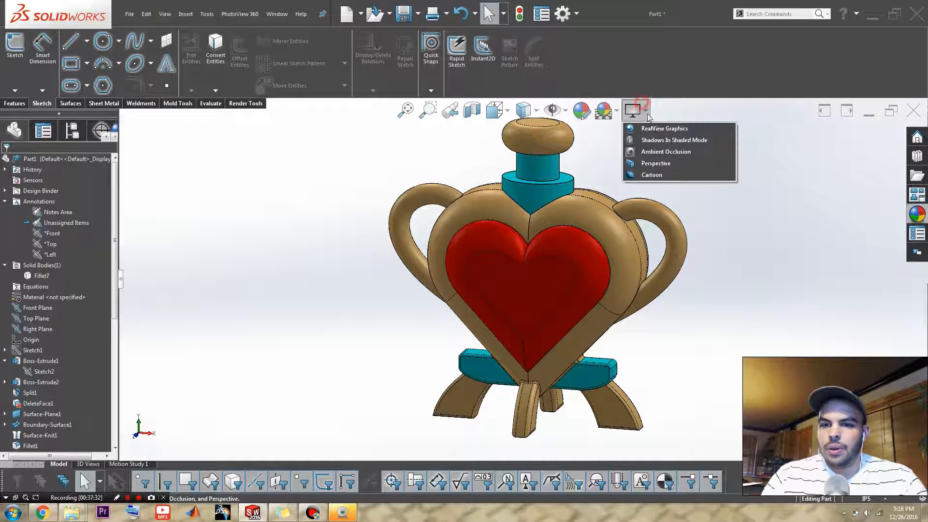
{"action": "left_click", "coordinate": [653, 129]}
{"action": "mouse_move", "coordinate": [693, 329]}
{"action": "middle_mouse_down"}
{"action": "mouse_move", "coordinate": [693, 274]}
{"action": "mouse_move", "coordinate": [696, 345]}
{"action": "middle_mouse_up"}
{"action": "scroll", "coordinate": [626, 288], "scroll_direction": "up", "scroll_amount": 2}
{"action": "scroll", "coordinate": [626, 289], "scroll_direction": "down", "scroll_amount": 1}
{"action": "scroll", "coordinate": [535, 268], "scroll_direction": "up", "scroll_amount": 1}
{"action": "scroll", "coordinate": [386, 251], "scroll_direction": "down", "scroll_amount": 2}
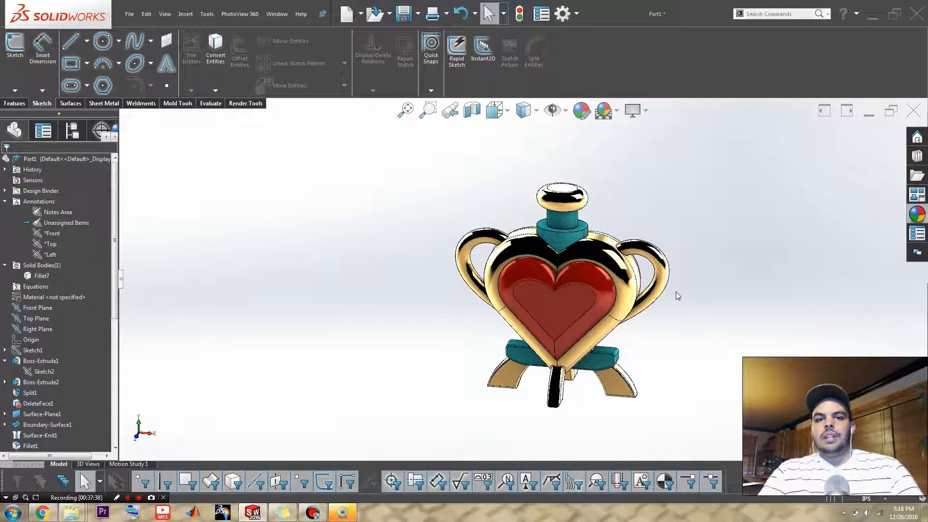